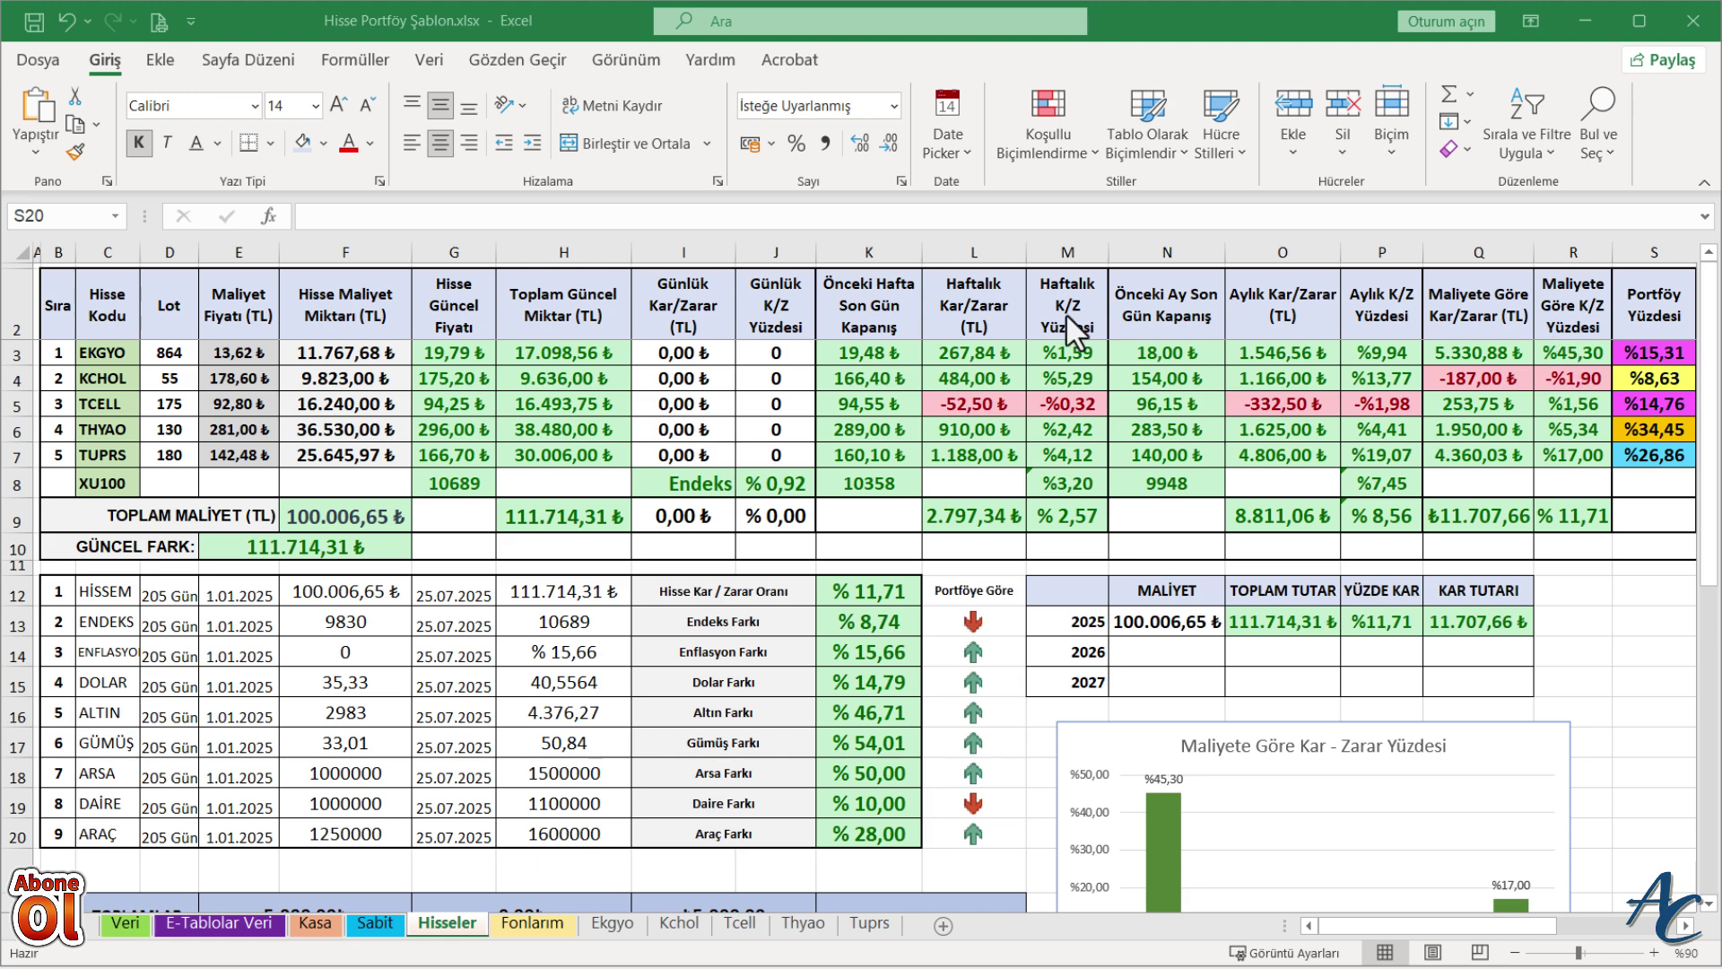
# Step: Browse the Ekgyo, Kchol, Tcell, Thyao, Tuprs and Veri sheets, then return to Hisseler
pyautogui.click(614, 924)
pyautogui.click(677, 924)
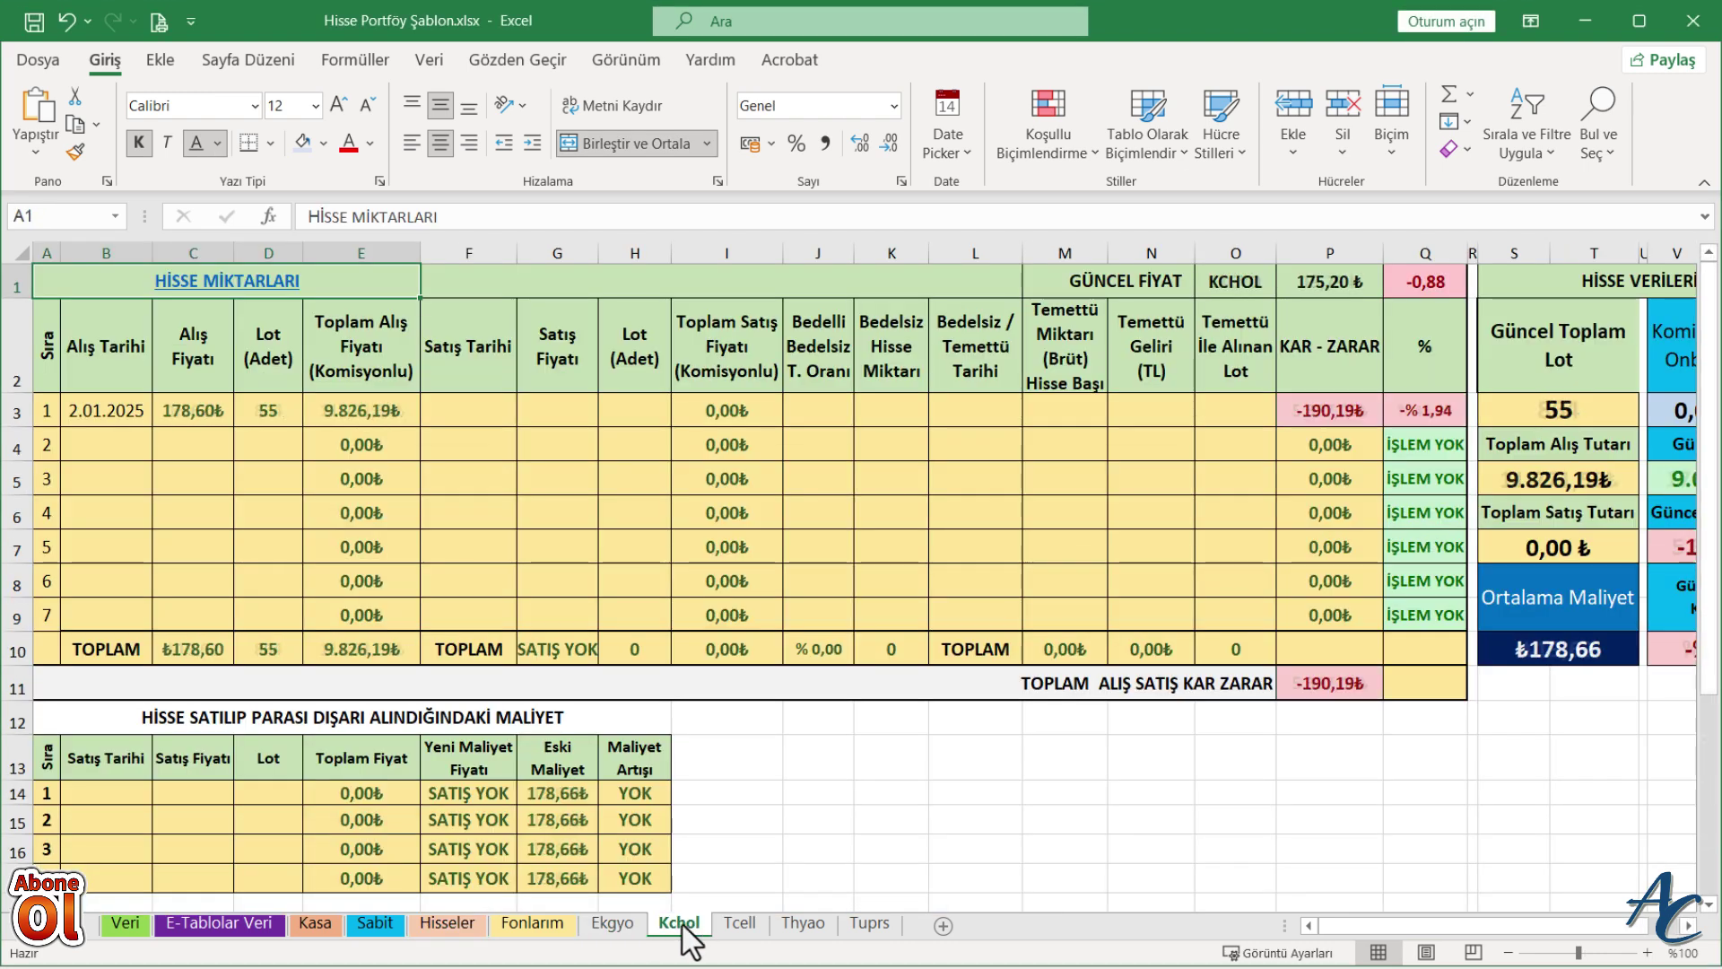
pyautogui.click(739, 924)
pyautogui.click(801, 924)
pyautogui.click(869, 924)
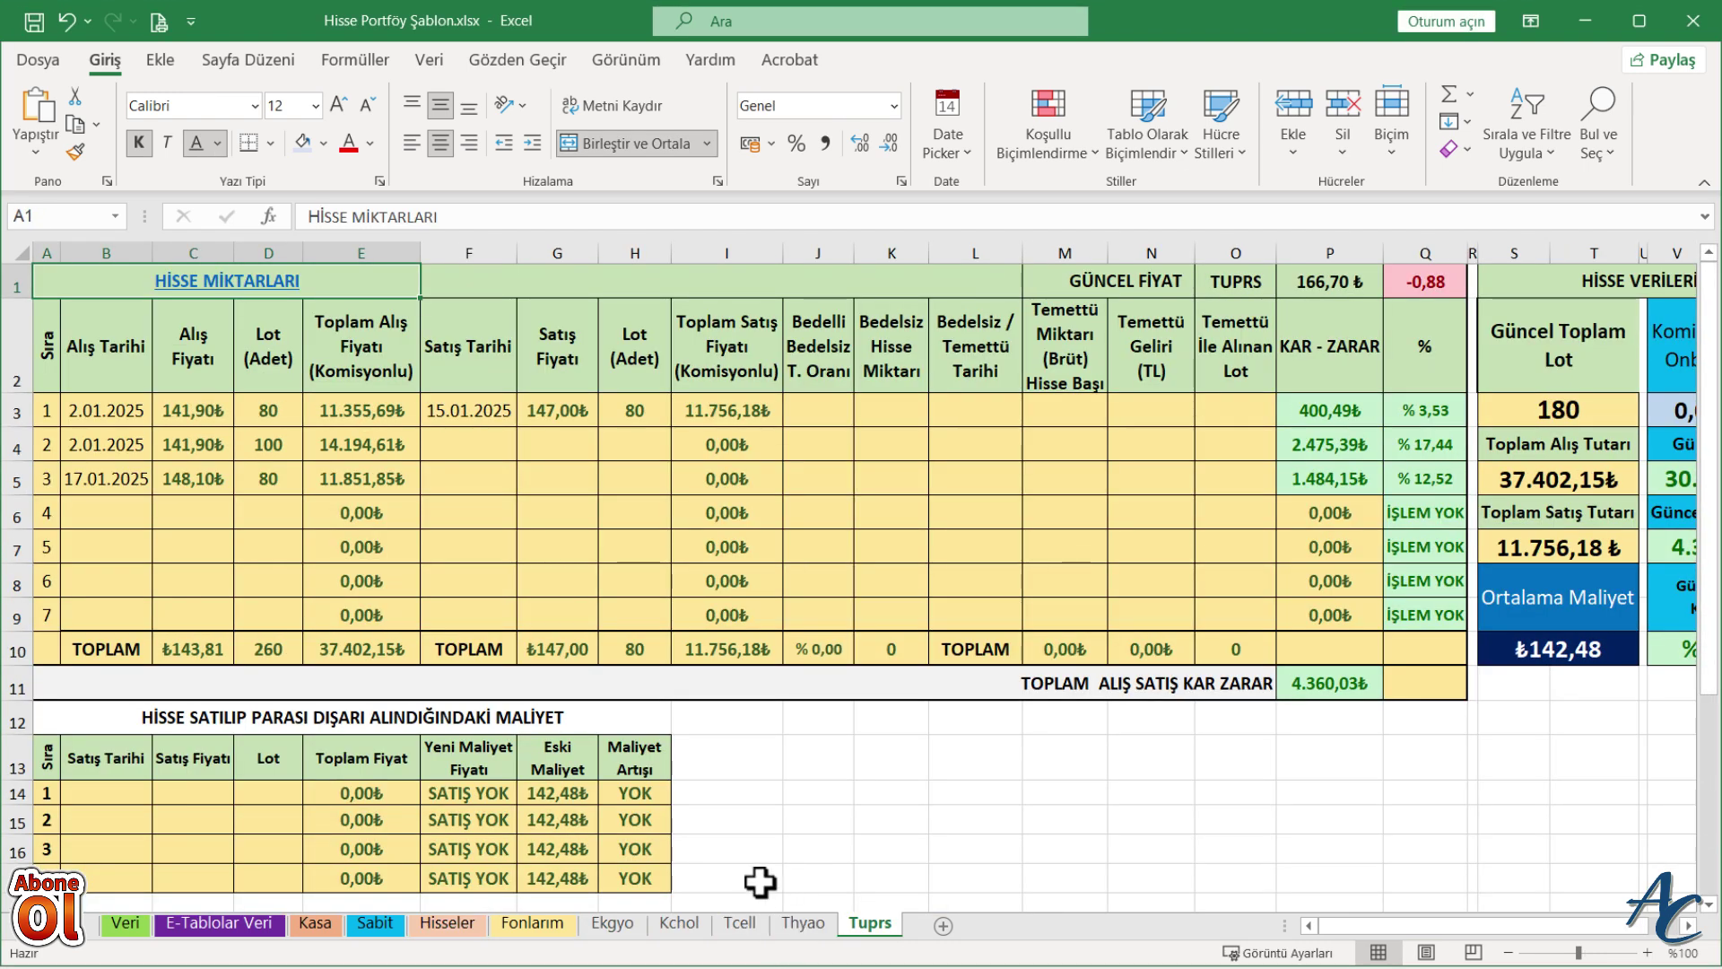
pyautogui.click(120, 939)
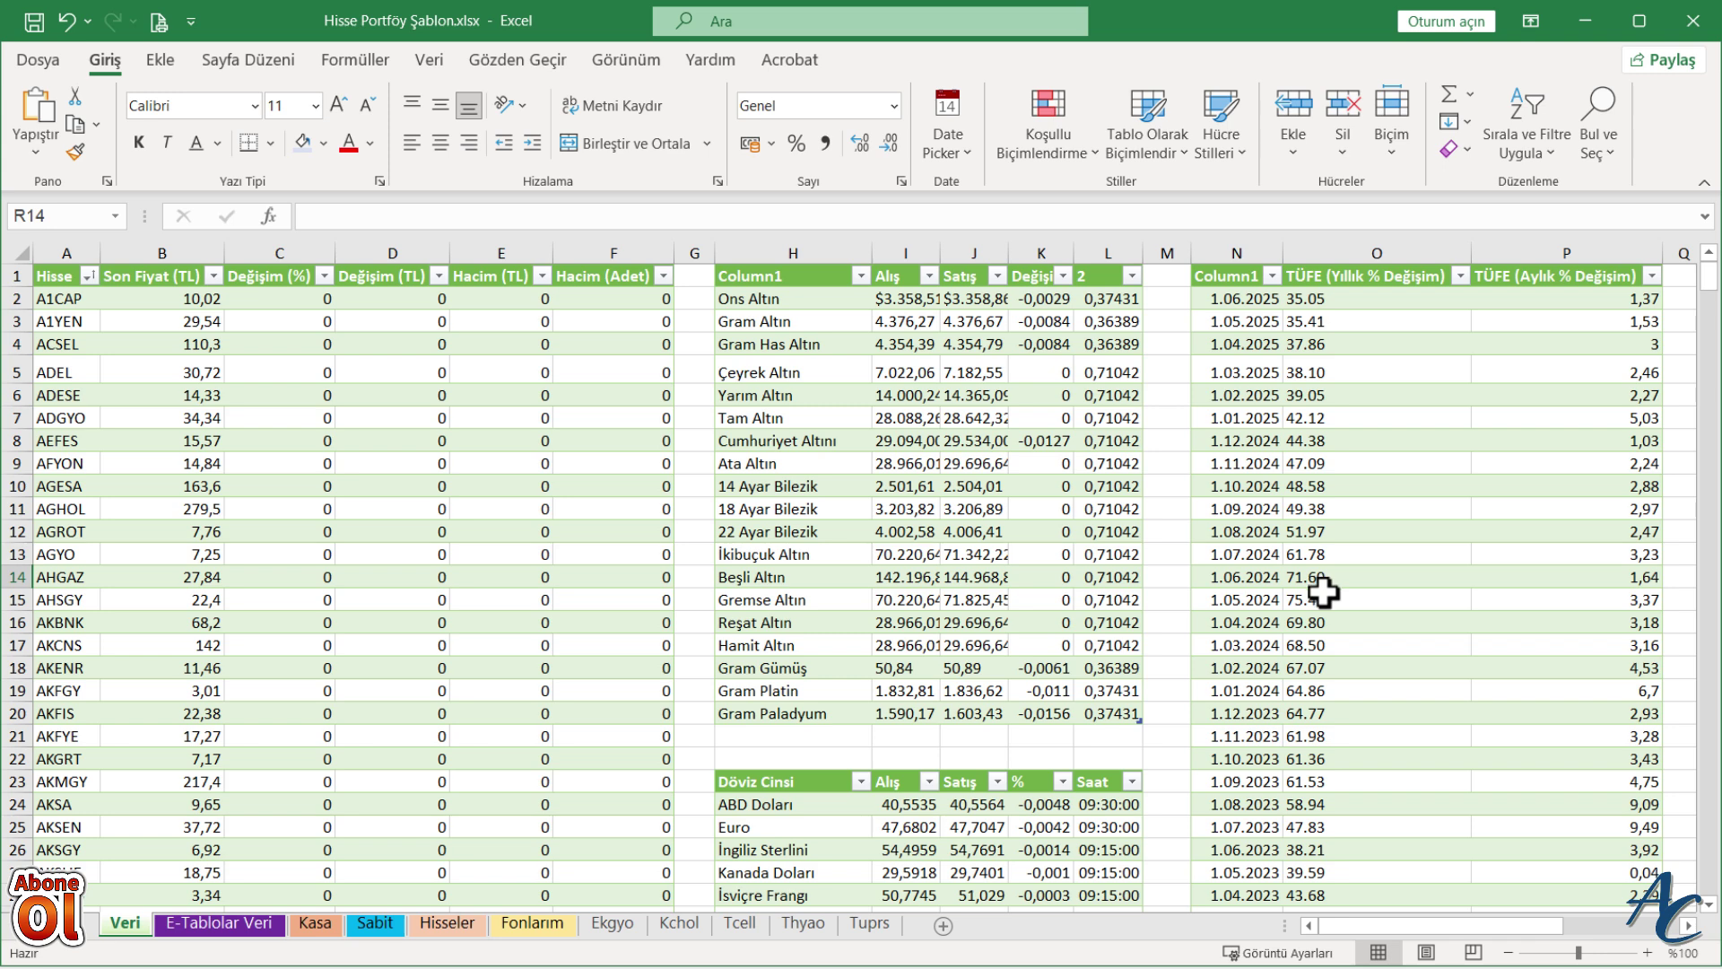
pyautogui.click(447, 923)
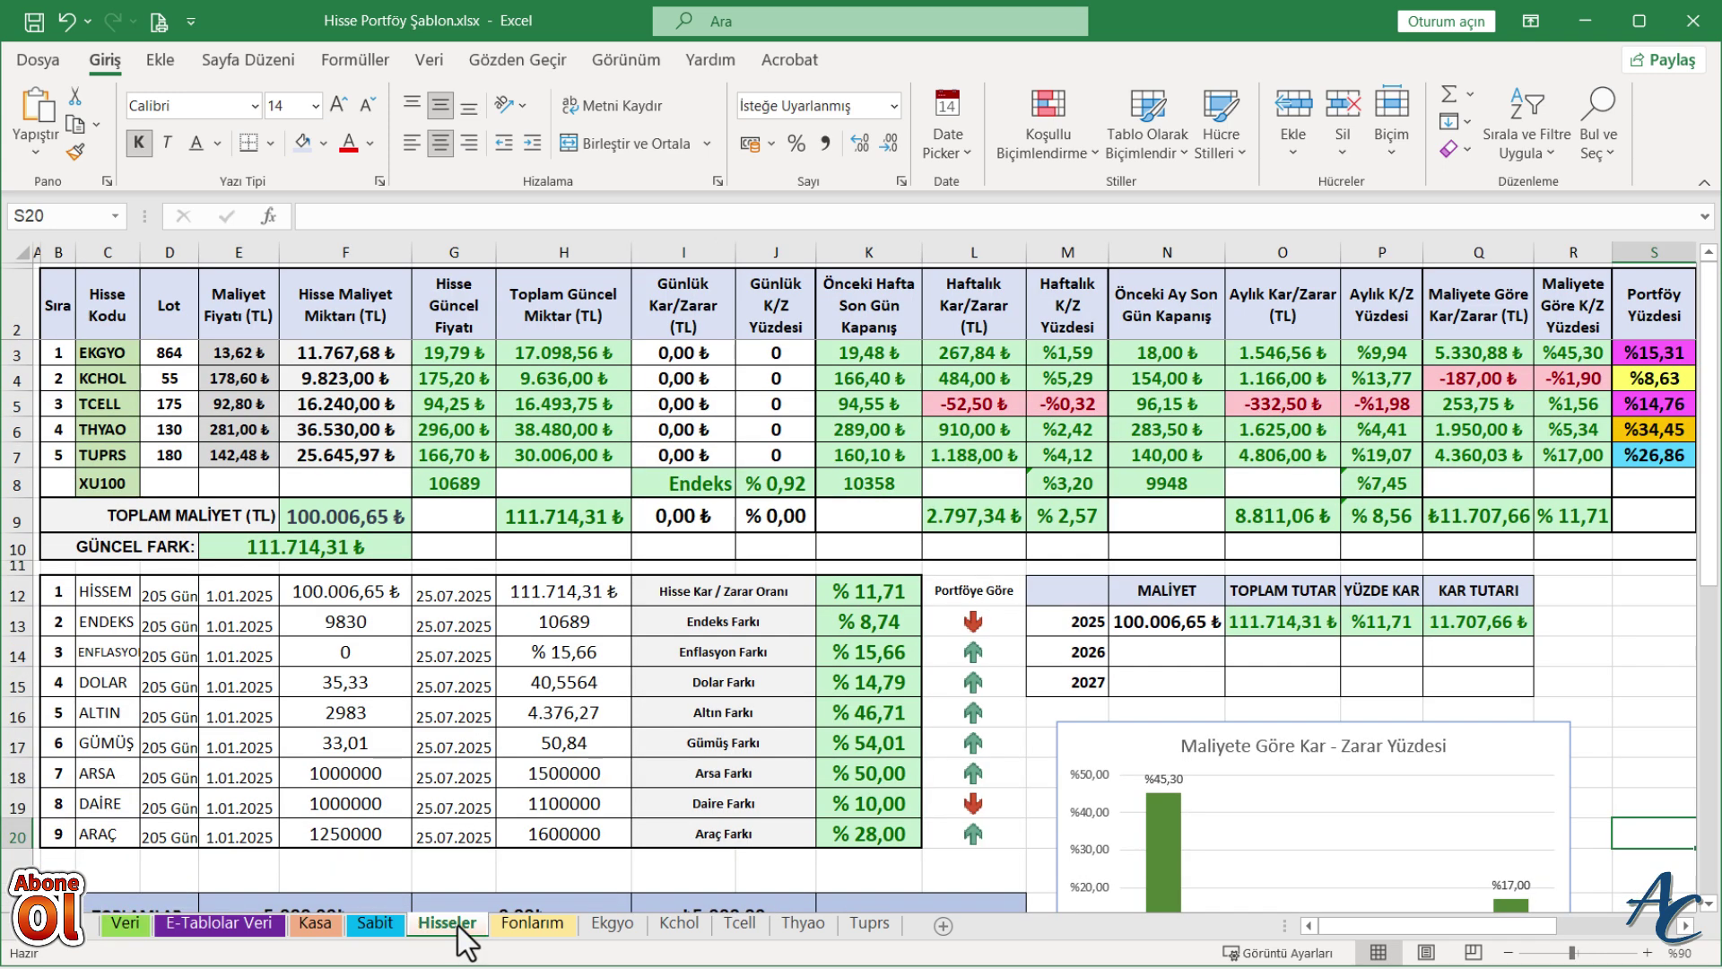
# Step: Inspect the formula in cell F3 of the Hisseler summary sheet
pyautogui.click(314, 354)
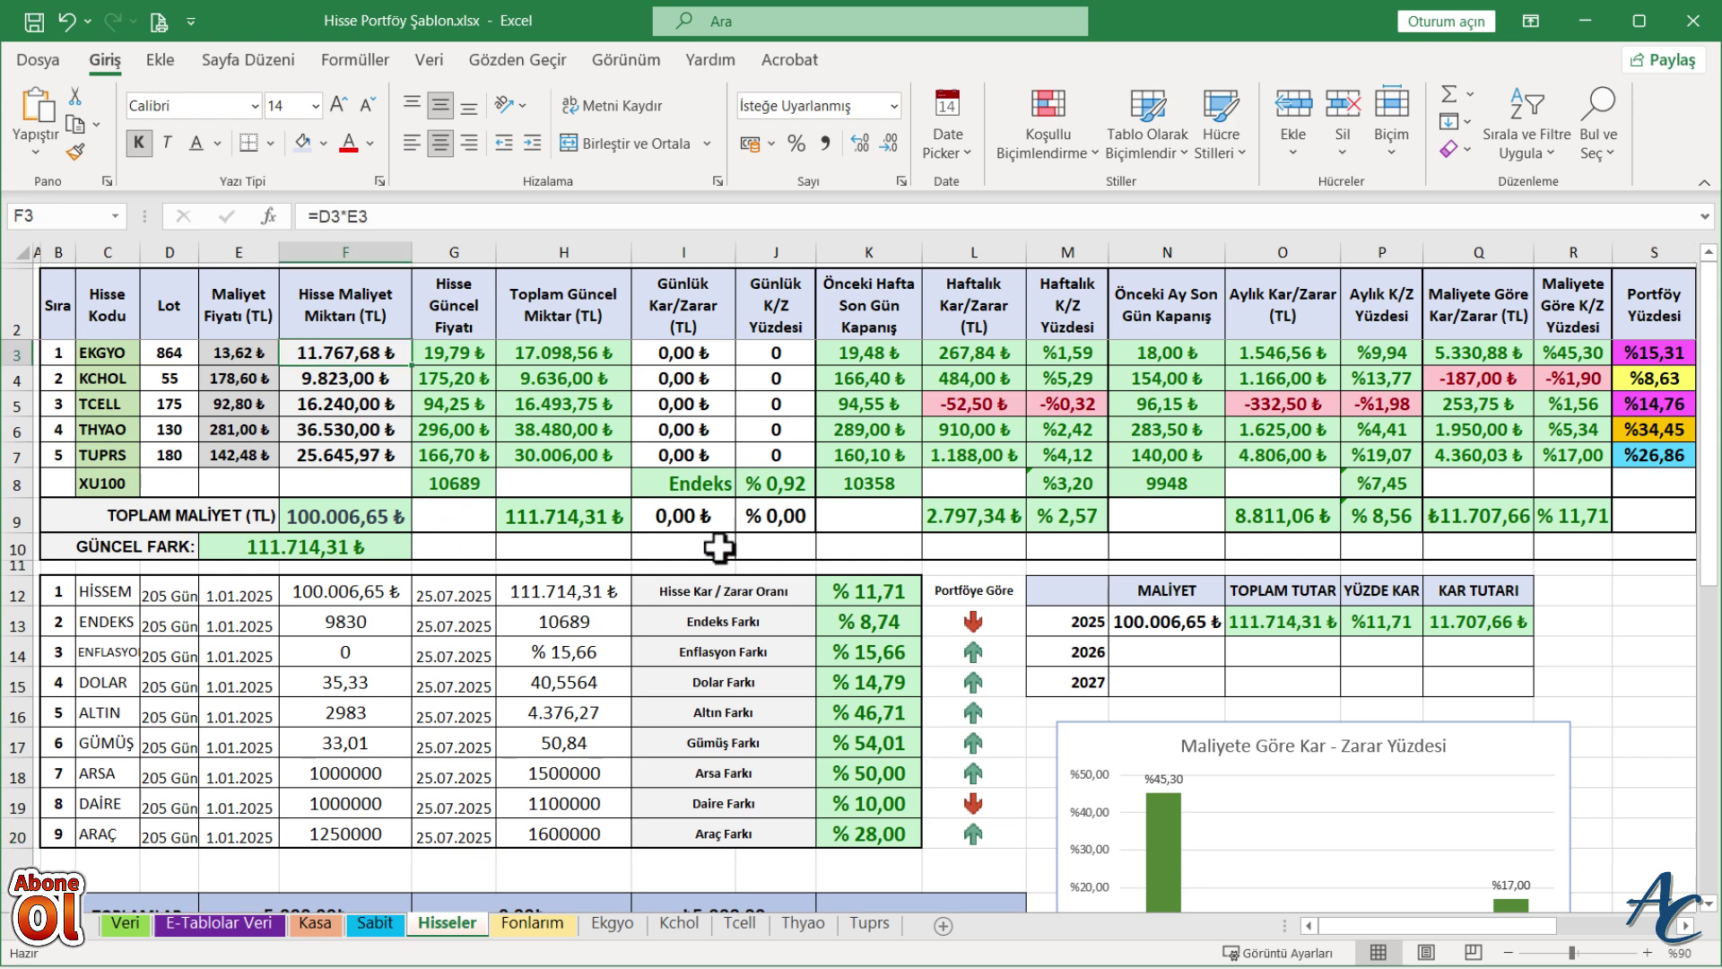
pyautogui.scroll(-1, 1612, 695)
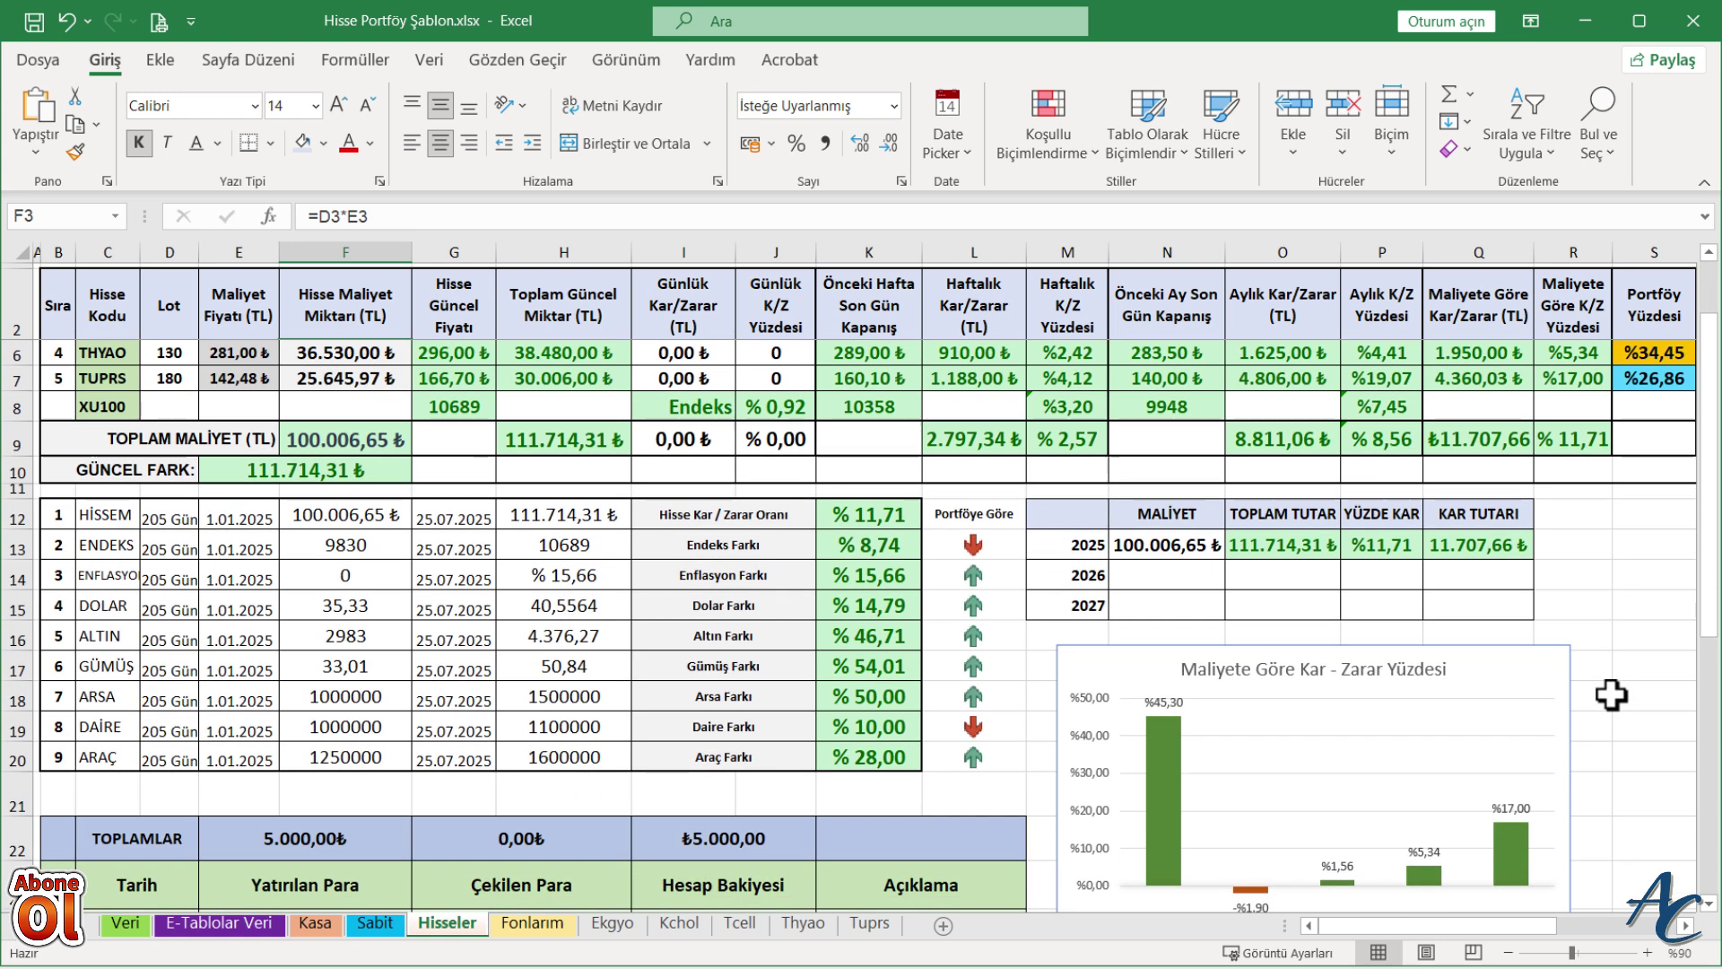
pyautogui.scroll(-1, 1612, 695)
pyautogui.scroll(-2, 1612, 696)
pyautogui.scroll(-2, 1612, 695)
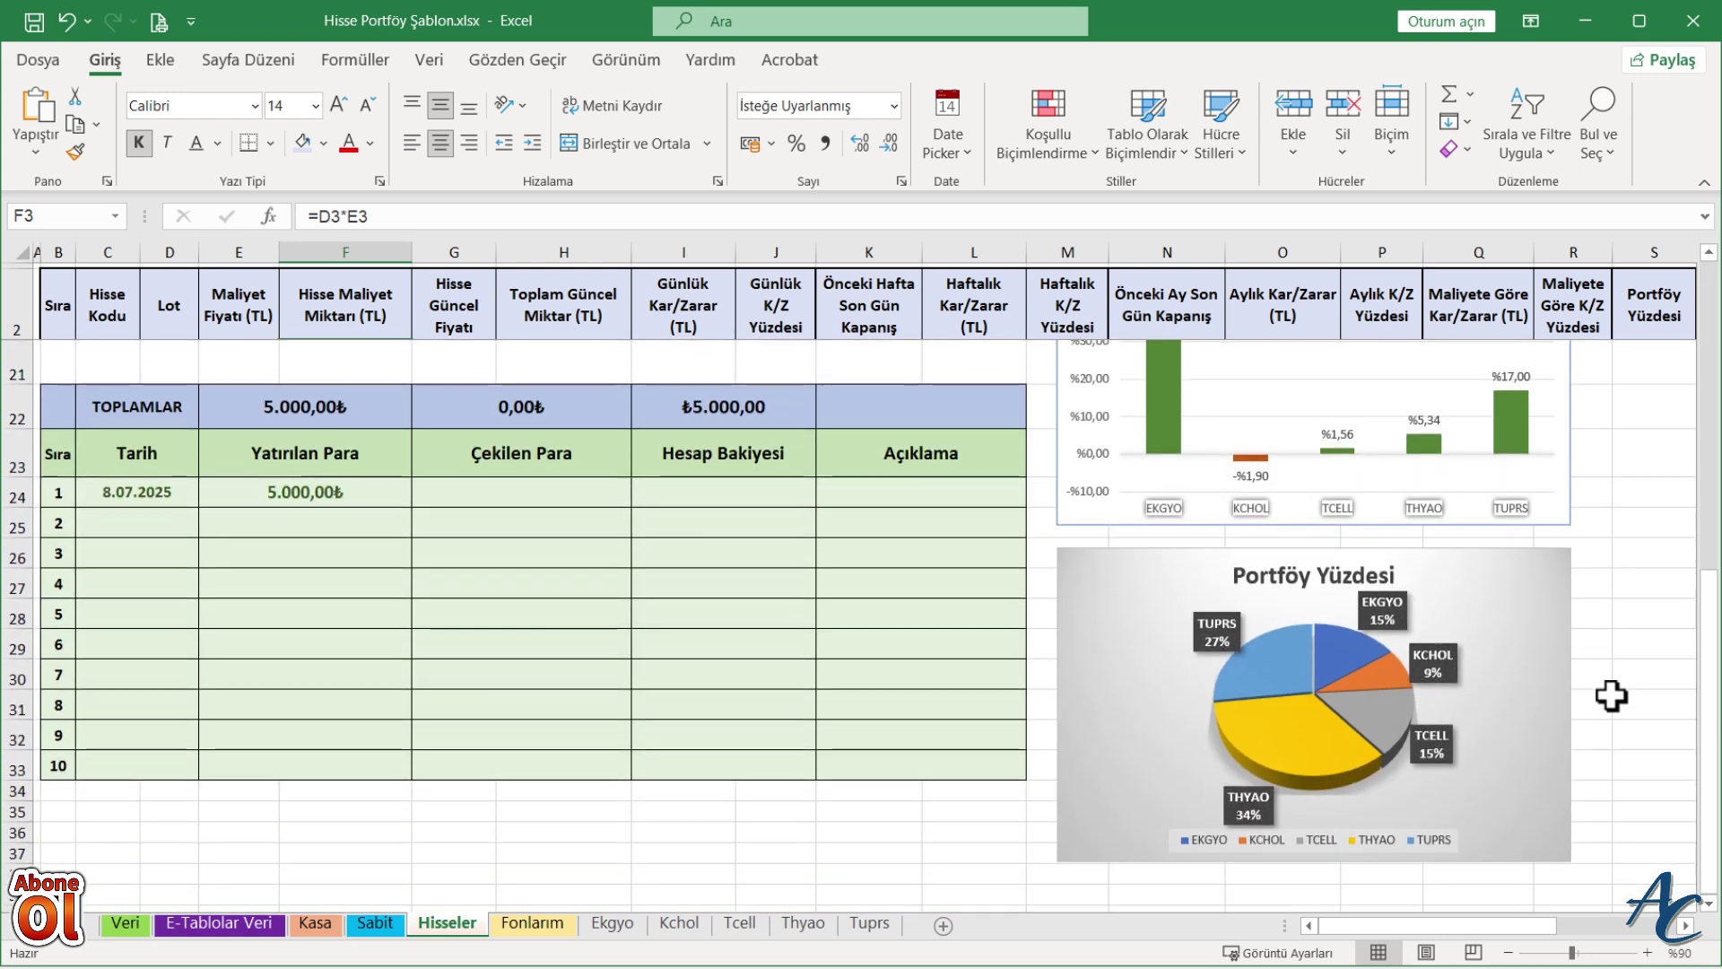
pyautogui.scroll(1, 1612, 695)
pyautogui.scroll(5, 1613, 695)
pyautogui.scroll(-5, 1612, 695)
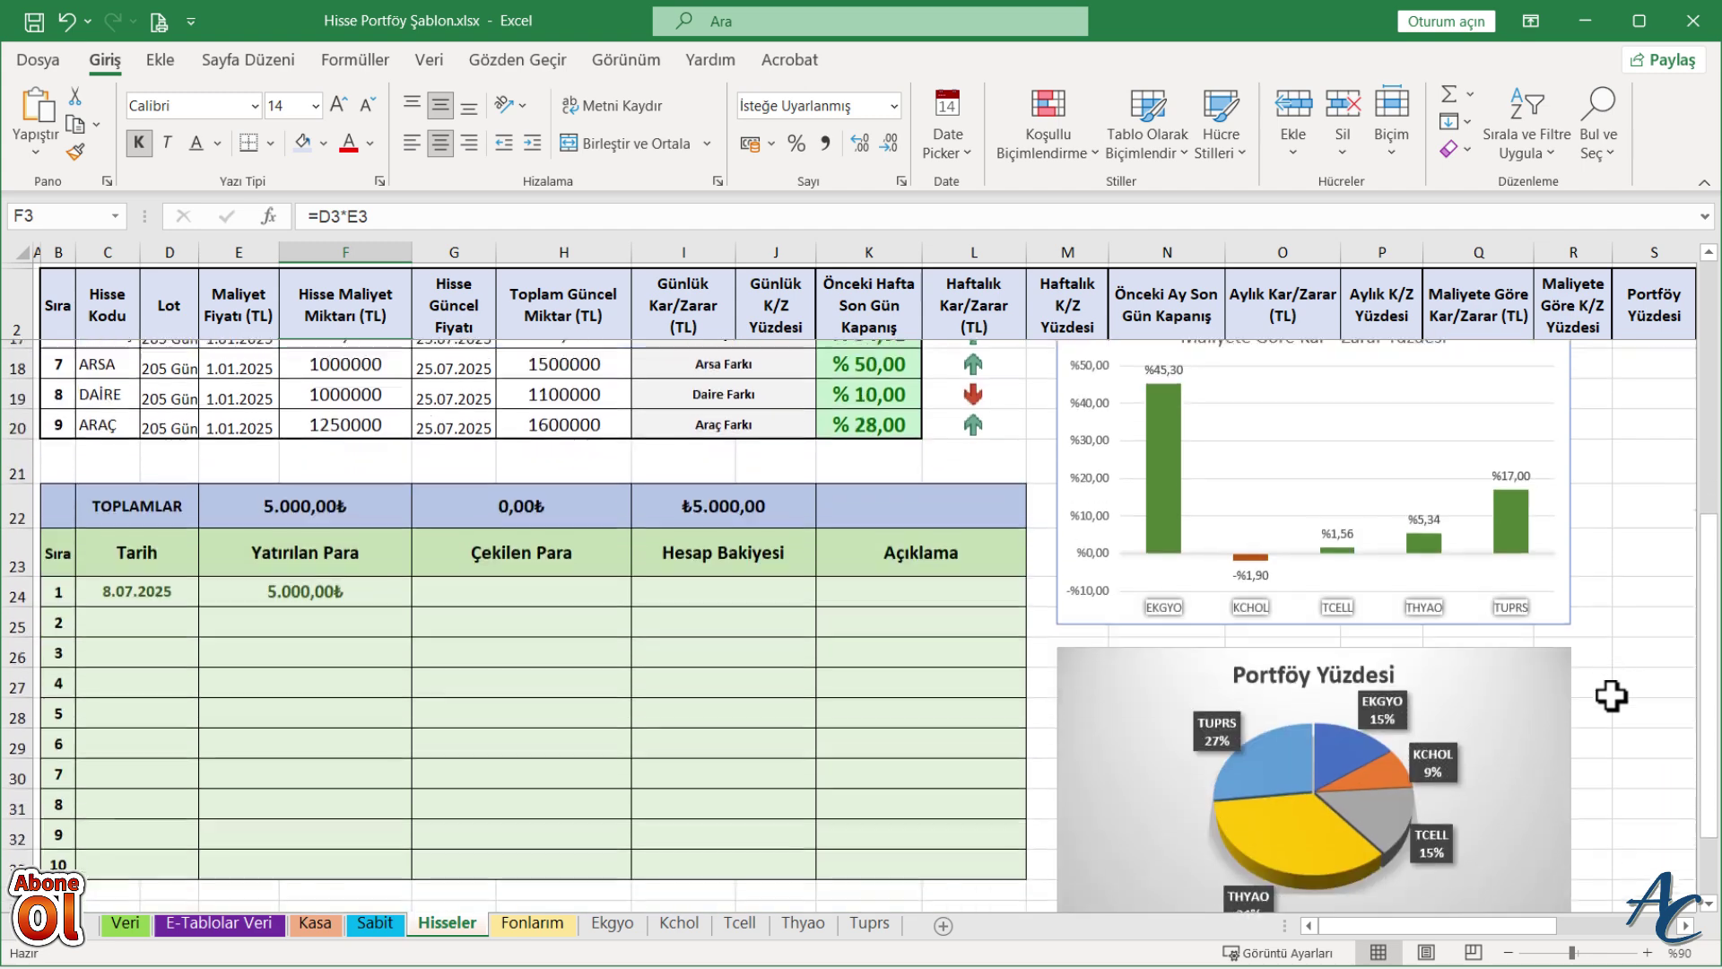
pyautogui.scroll(-1, 1612, 696)
pyautogui.scroll(4, 1612, 695)
pyautogui.scroll(1, 1613, 695)
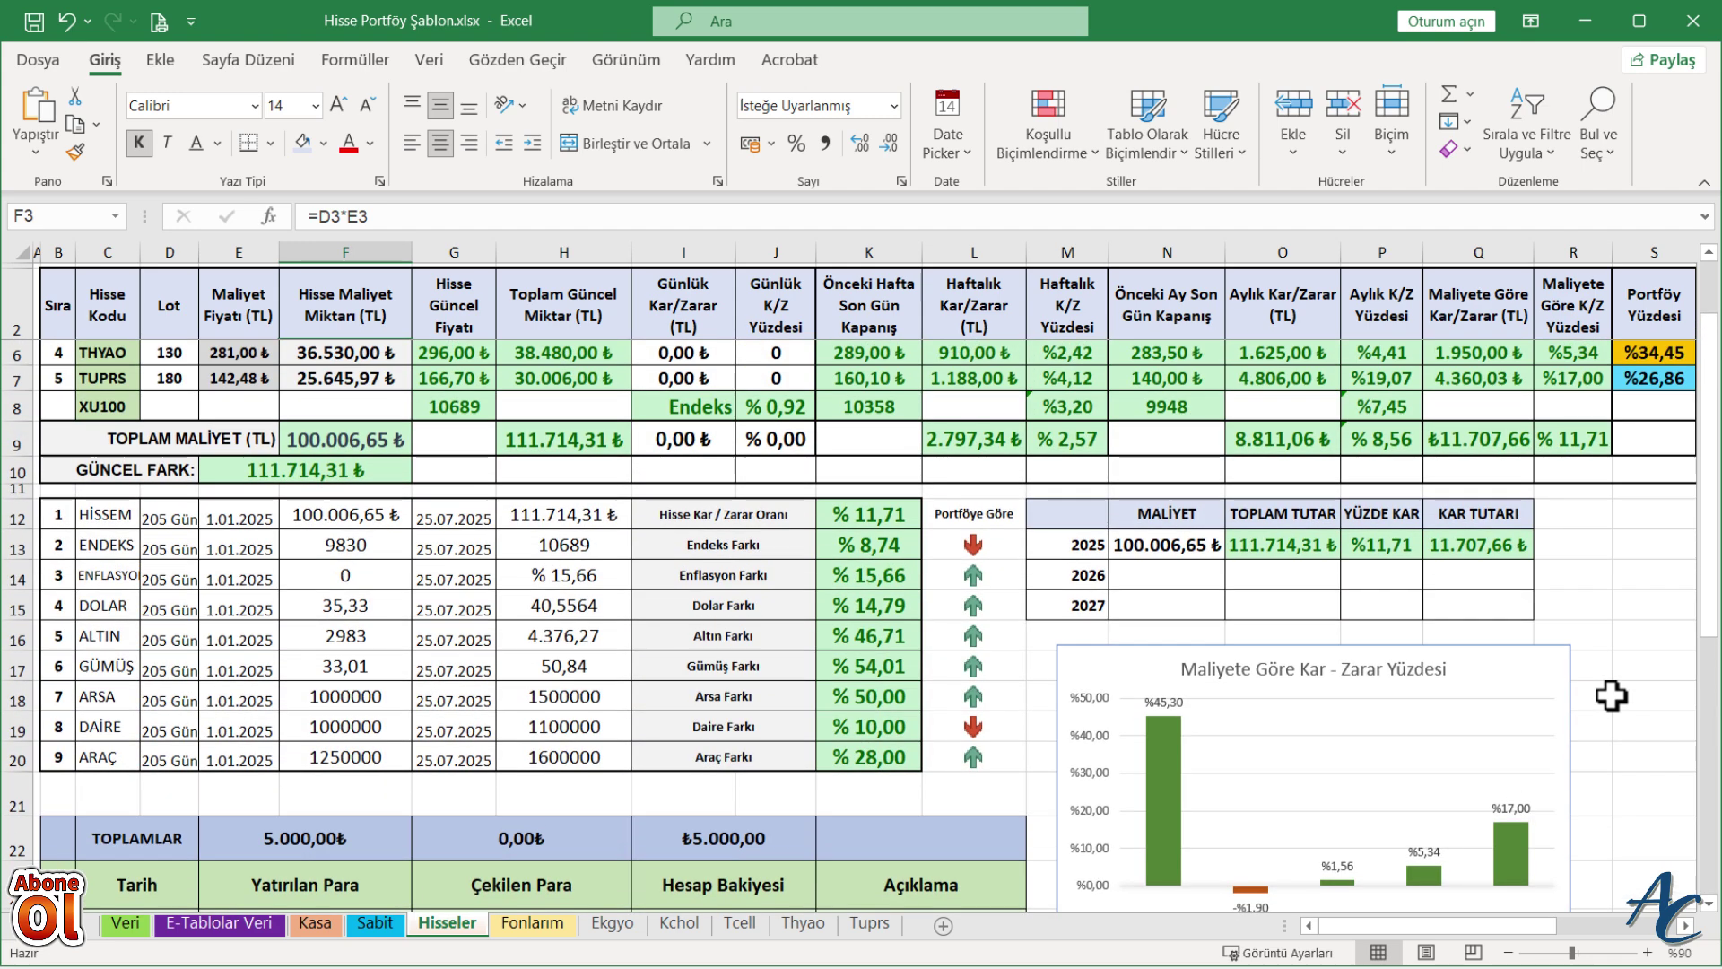
pyautogui.scroll(1, 1612, 695)
pyautogui.moveTo(1434, 924); pyautogui.dragTo(1557, 924)
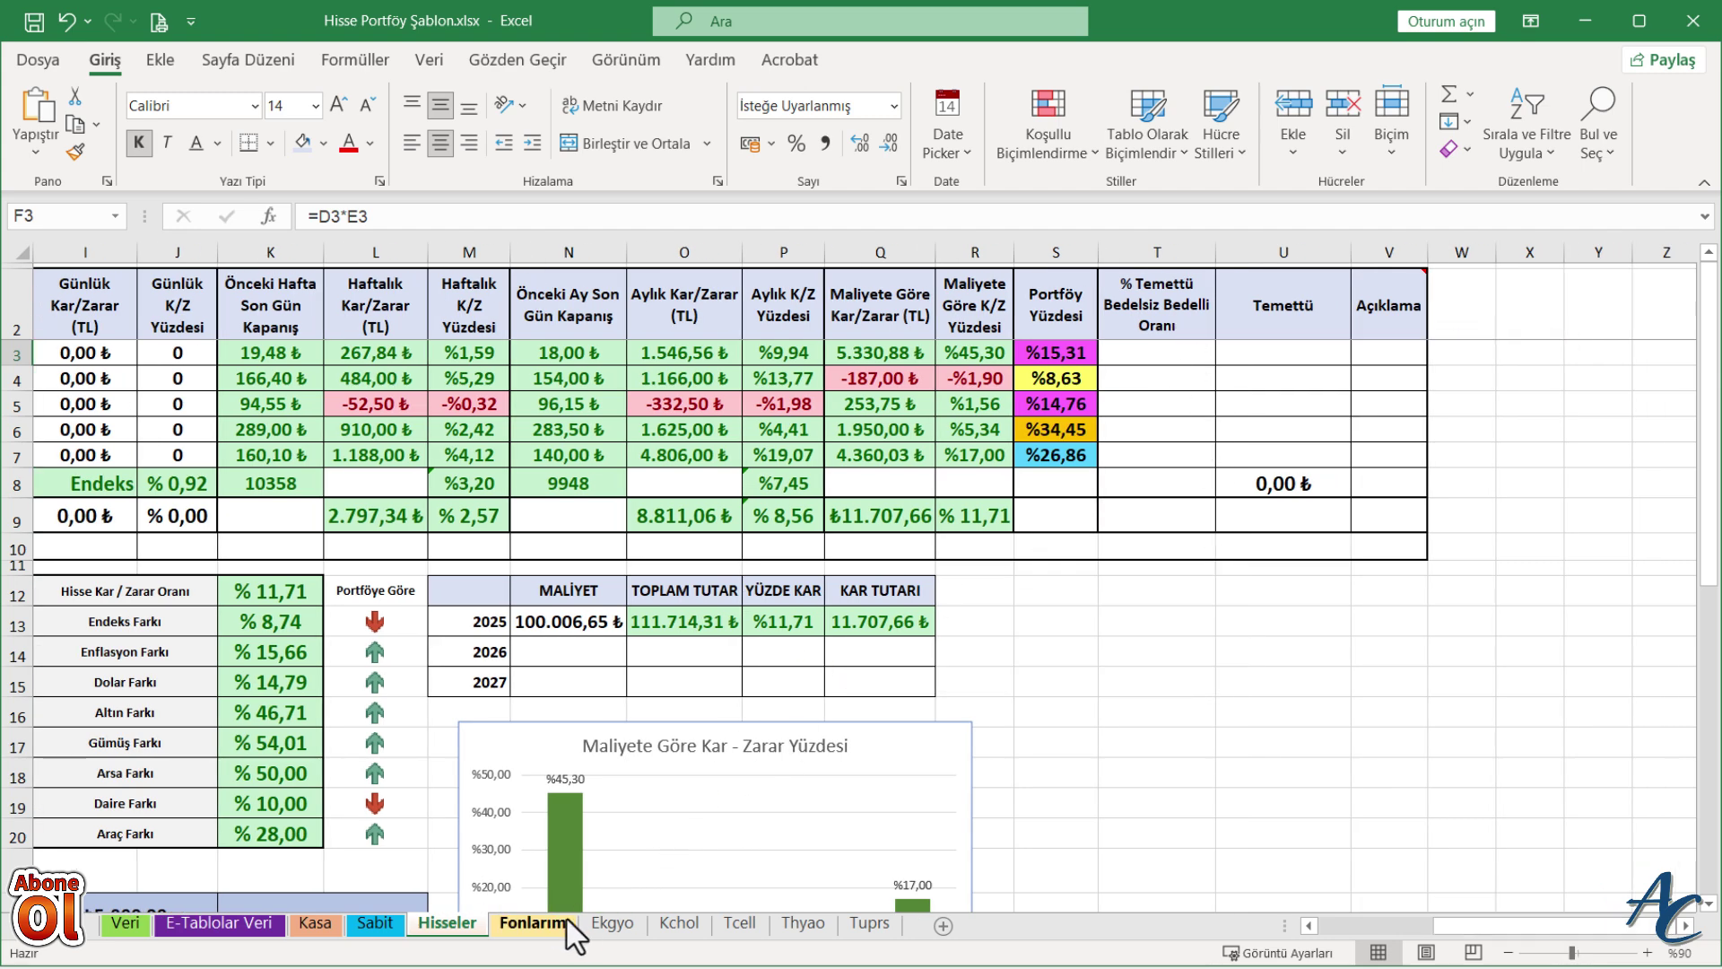
# Step: Review the Ekgyo, Kasa and Fonlarım sheets, then start a new blank workbook with Ctrl+N
pyautogui.click(610, 924)
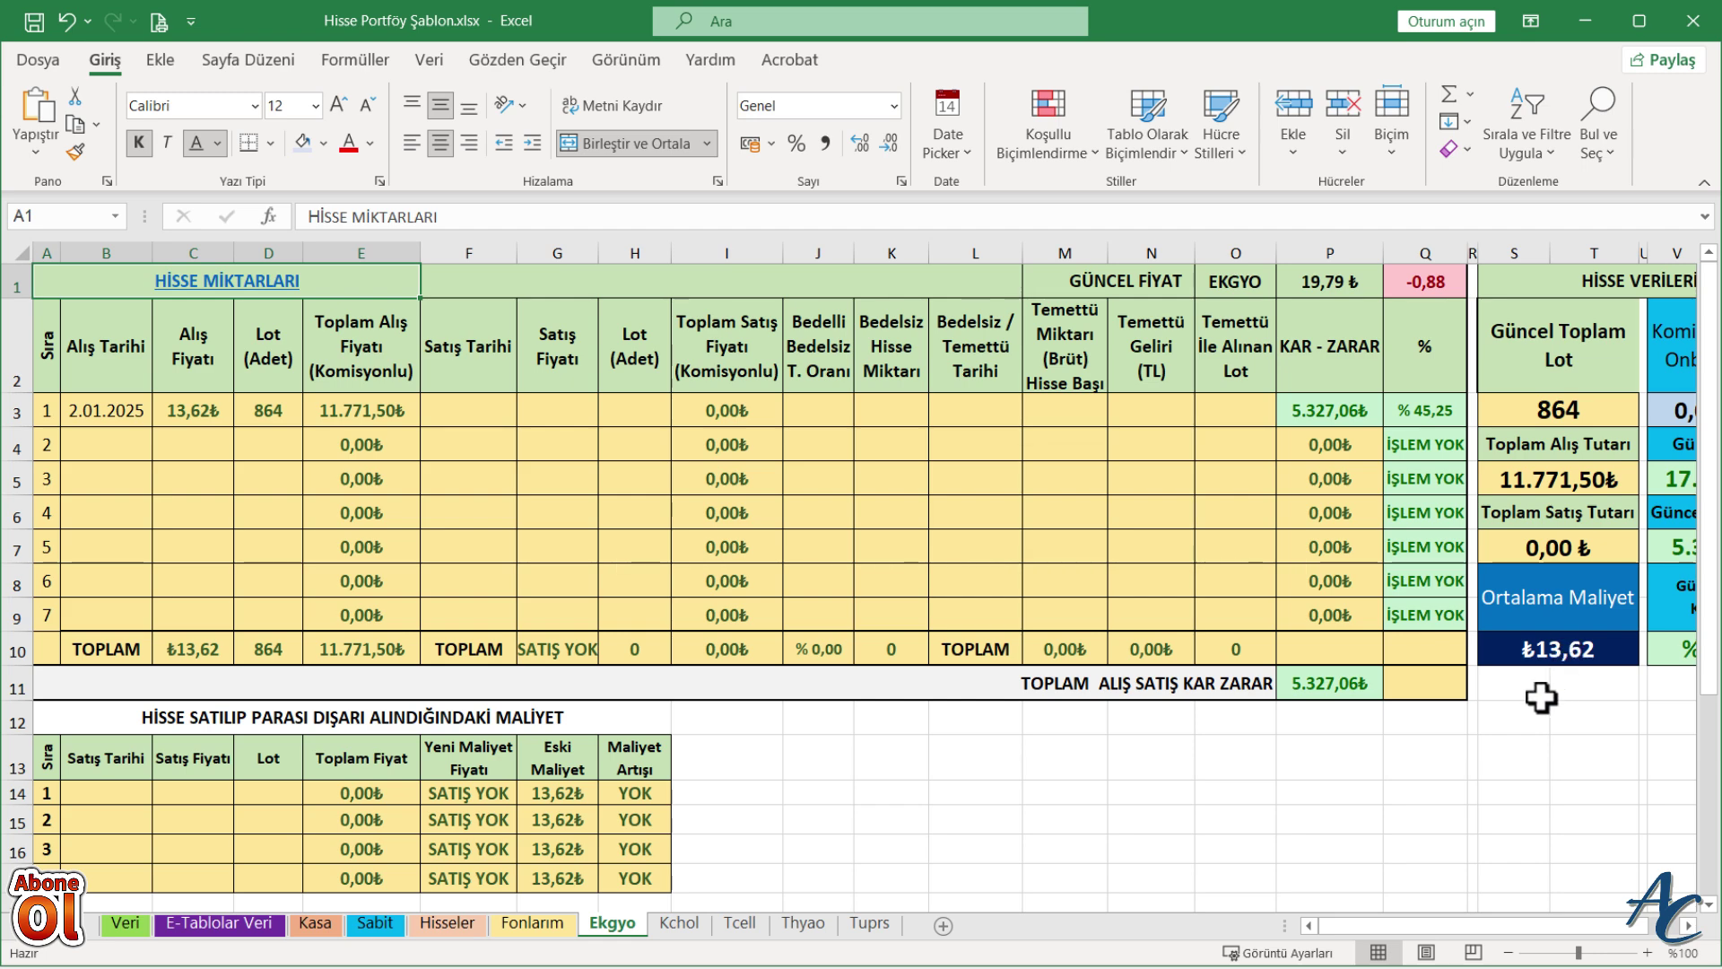
pyautogui.click(458, 924)
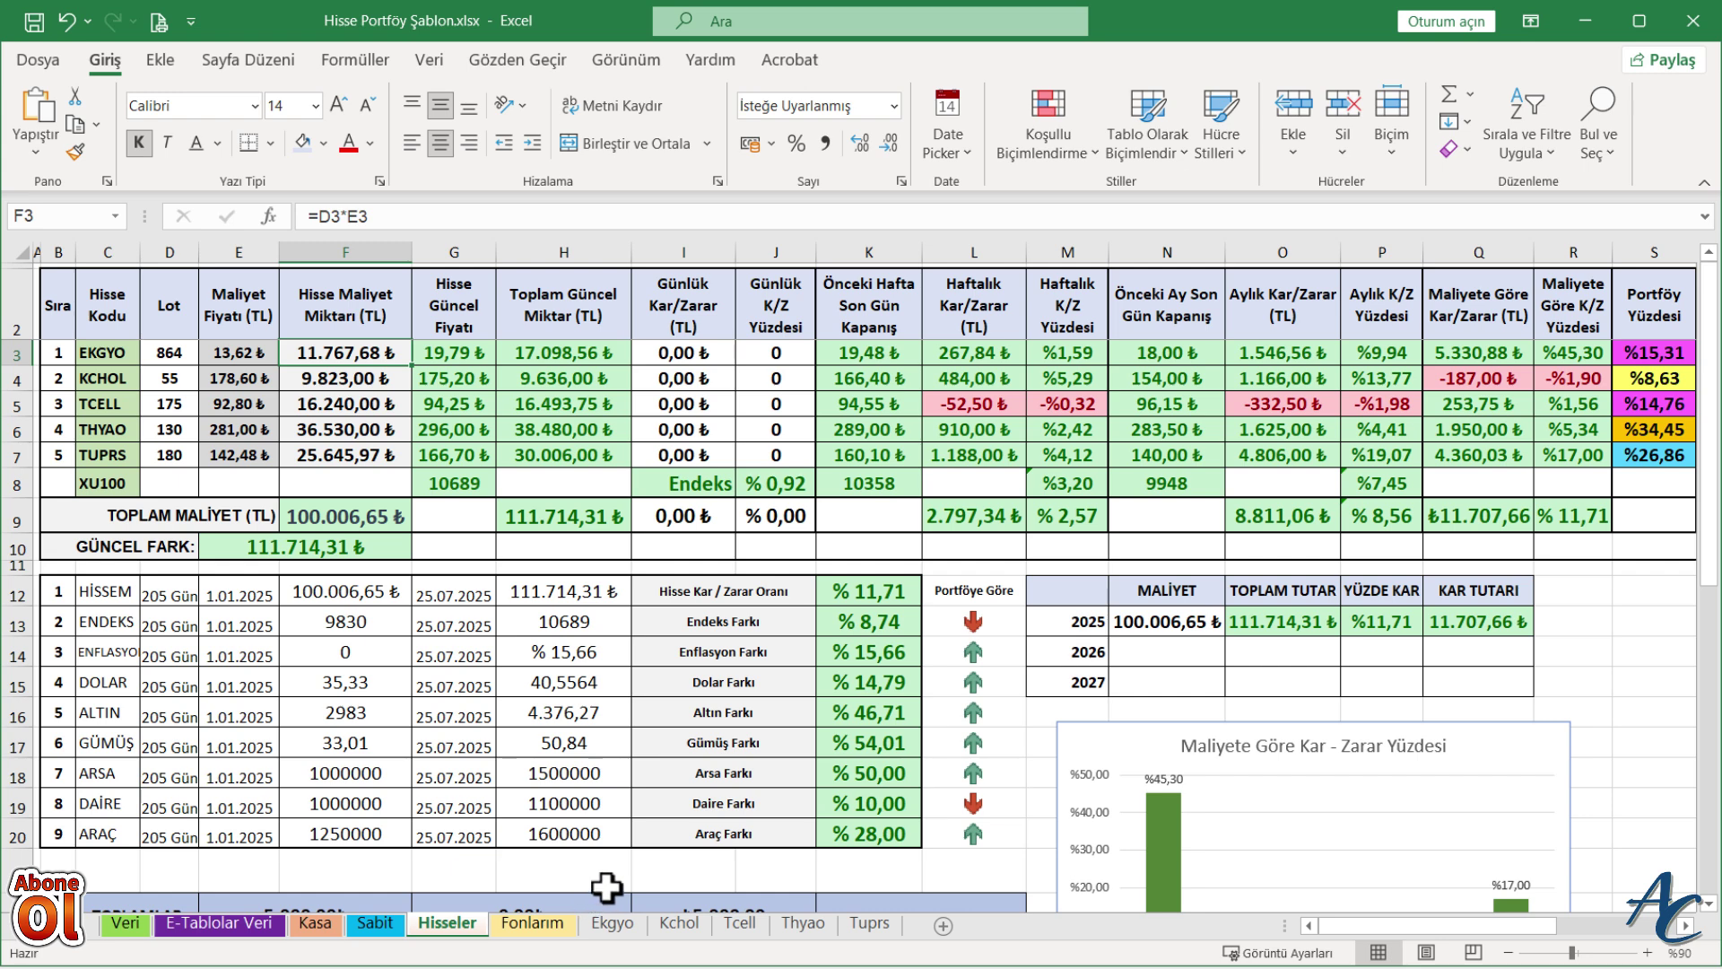
pyautogui.scroll(-3, 717, 776)
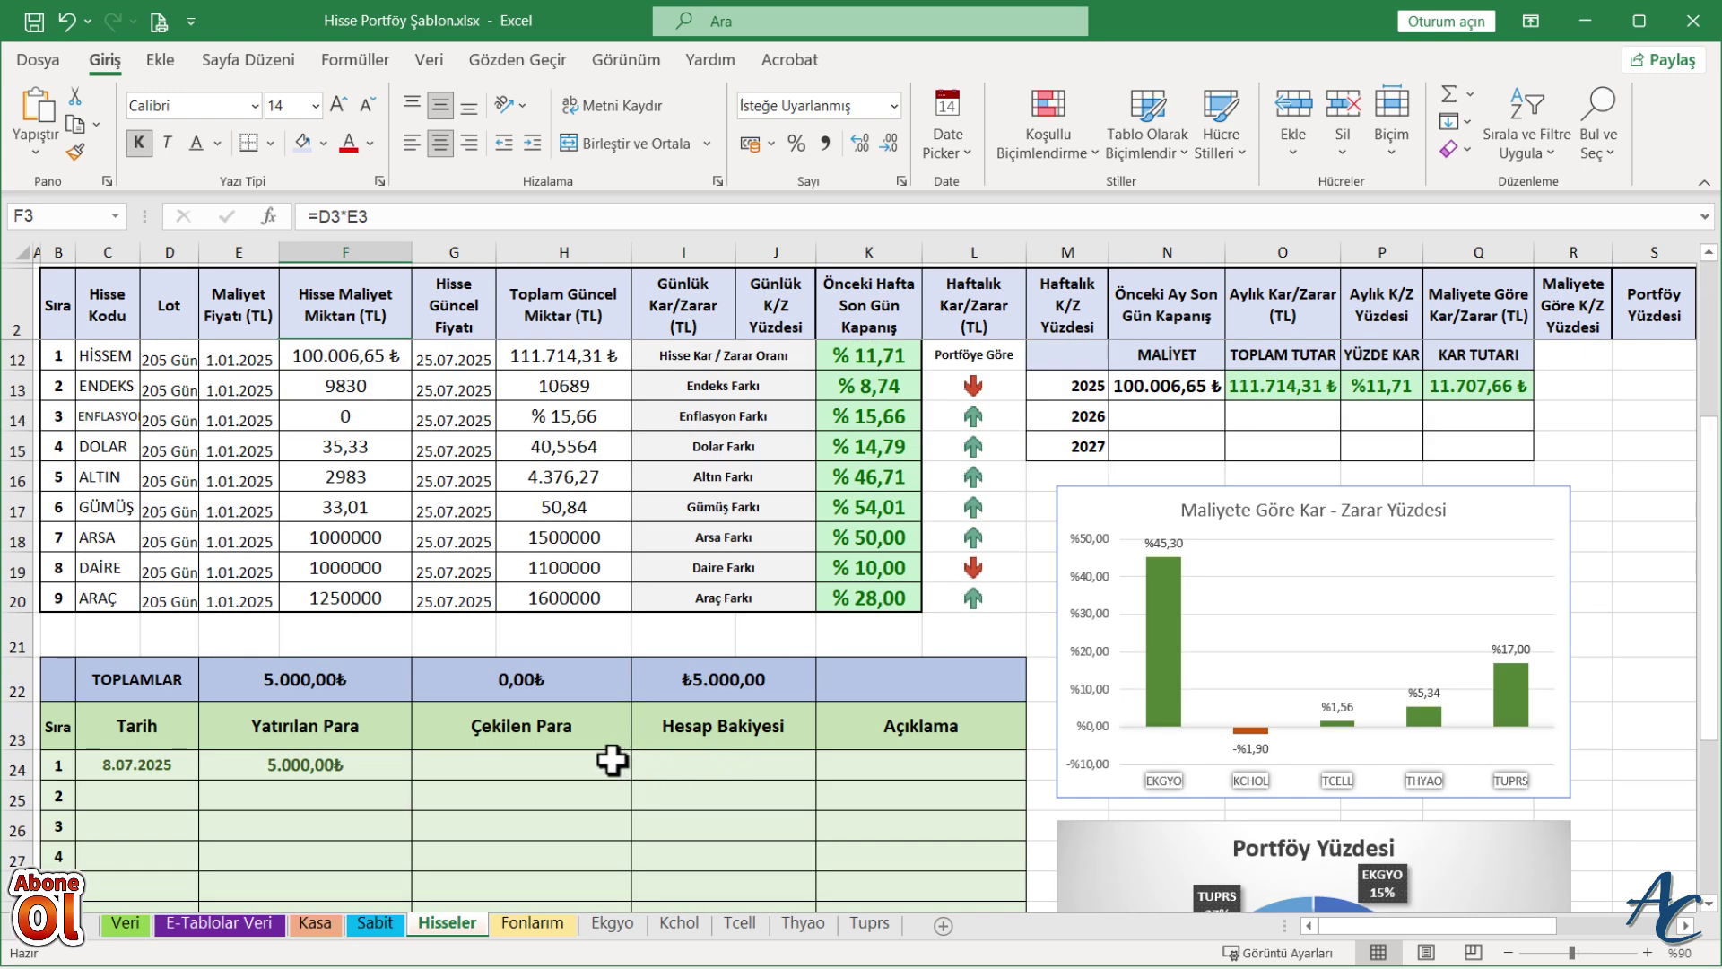
pyautogui.click(315, 918)
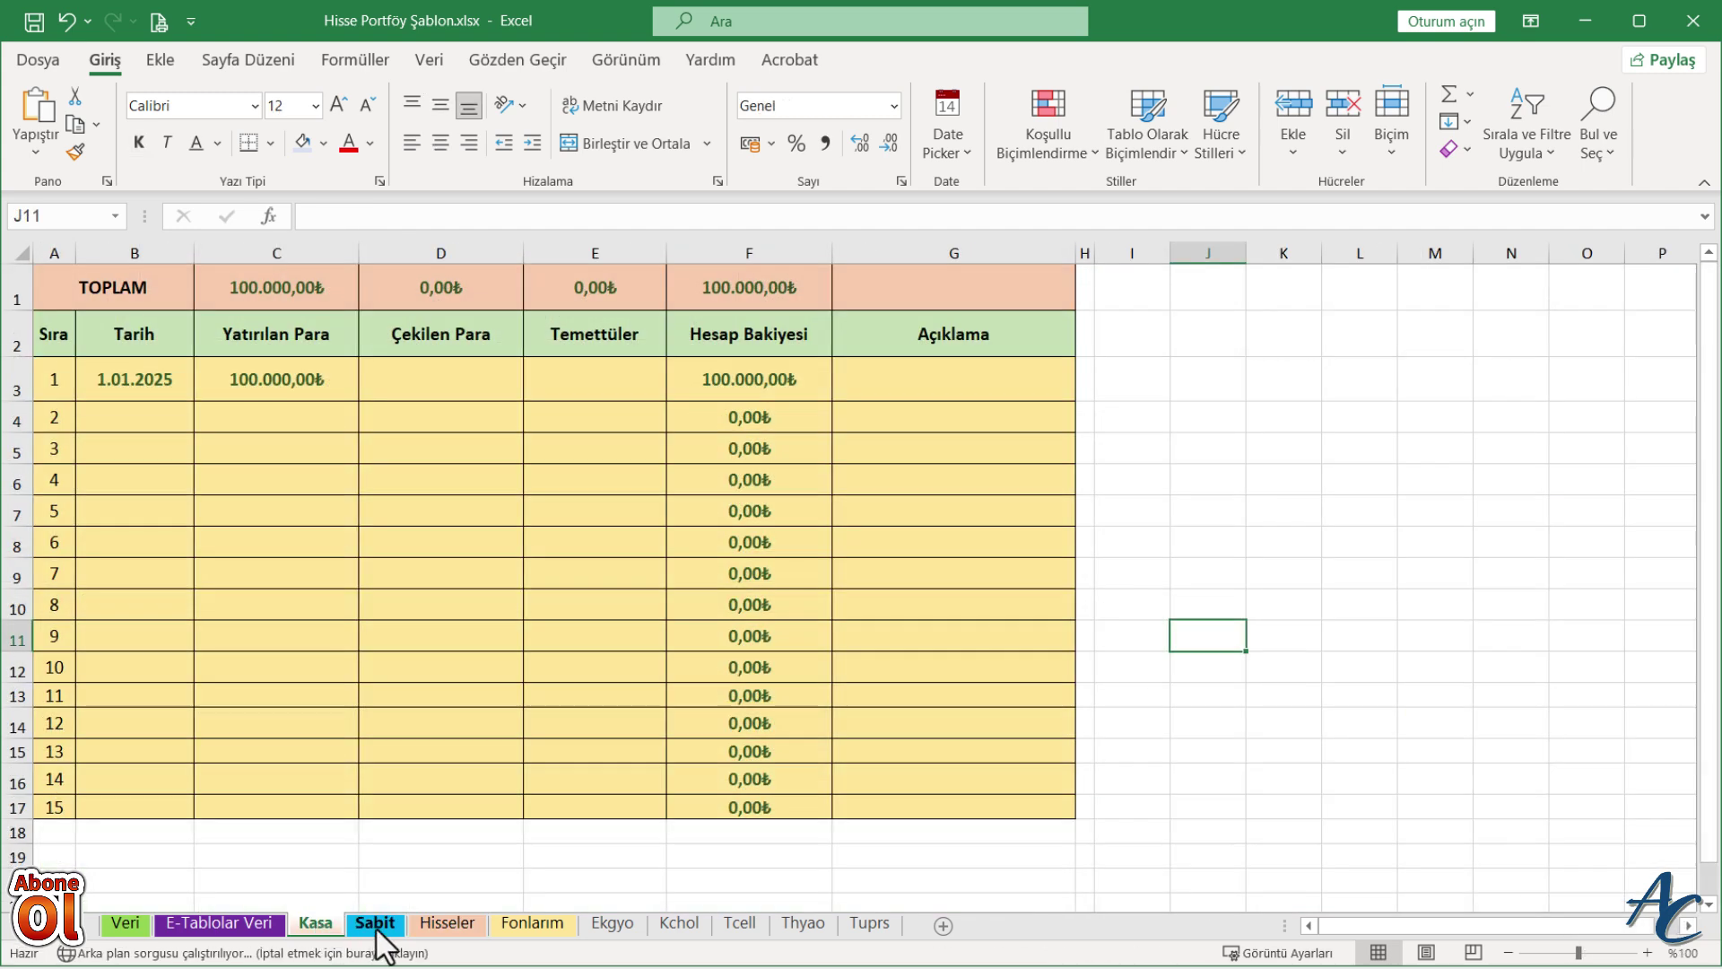
pyautogui.click(453, 922)
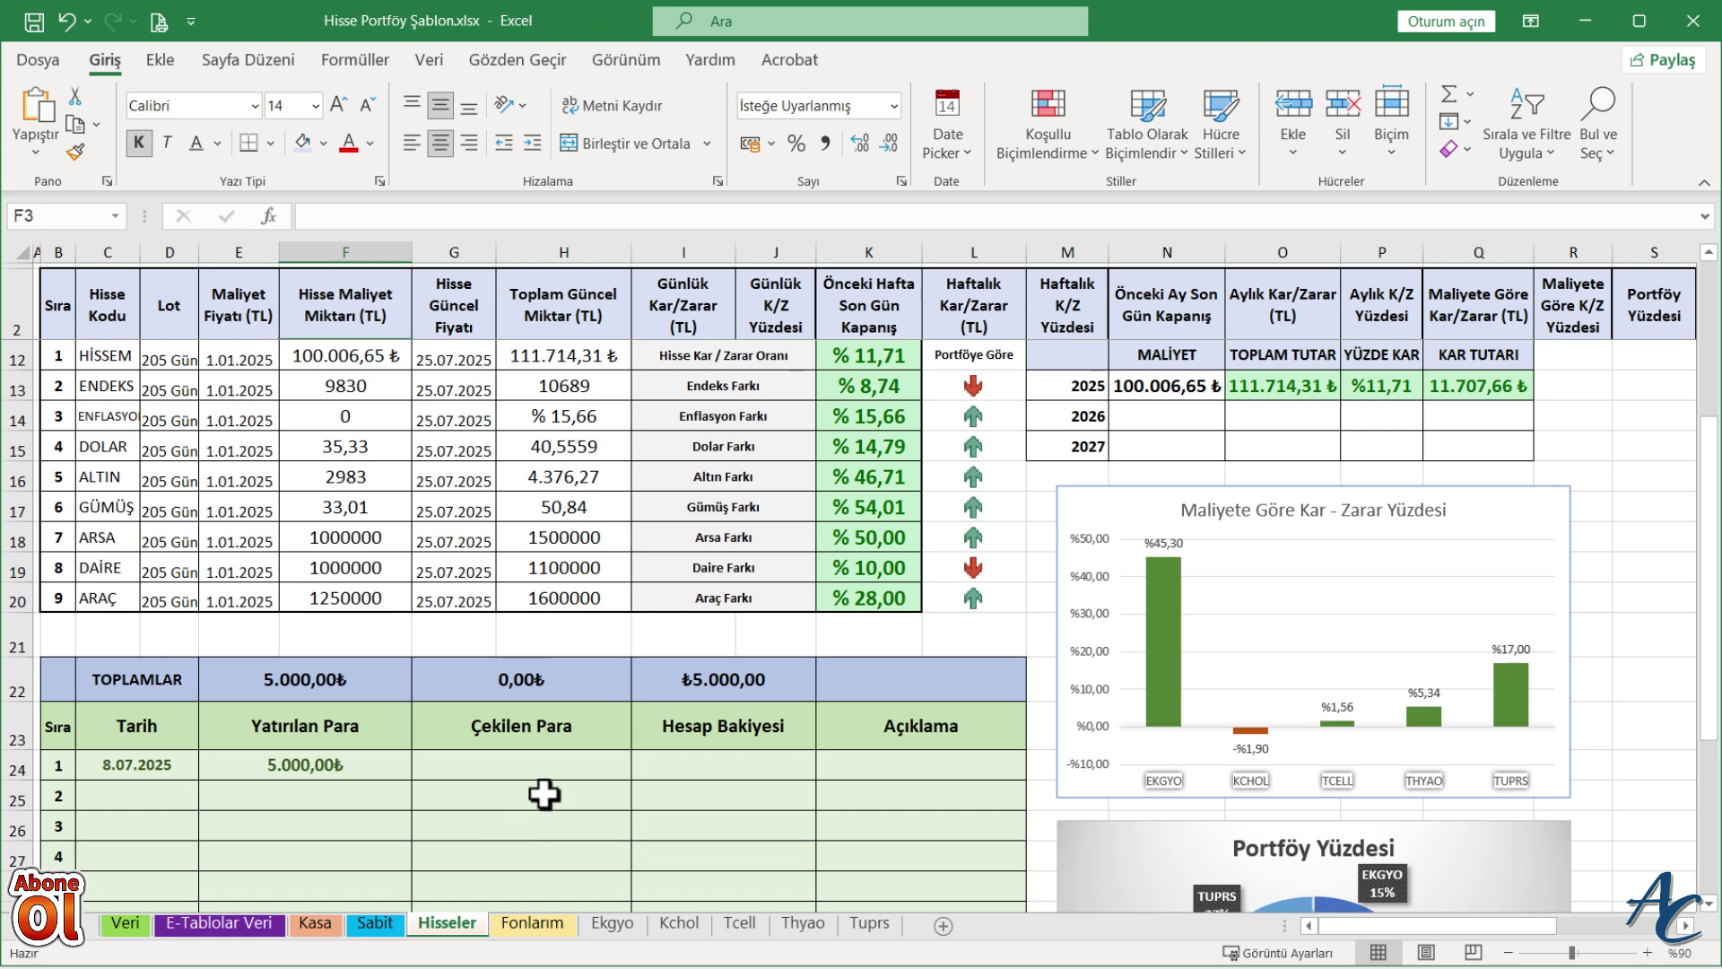
pyautogui.scroll(3, 543, 793)
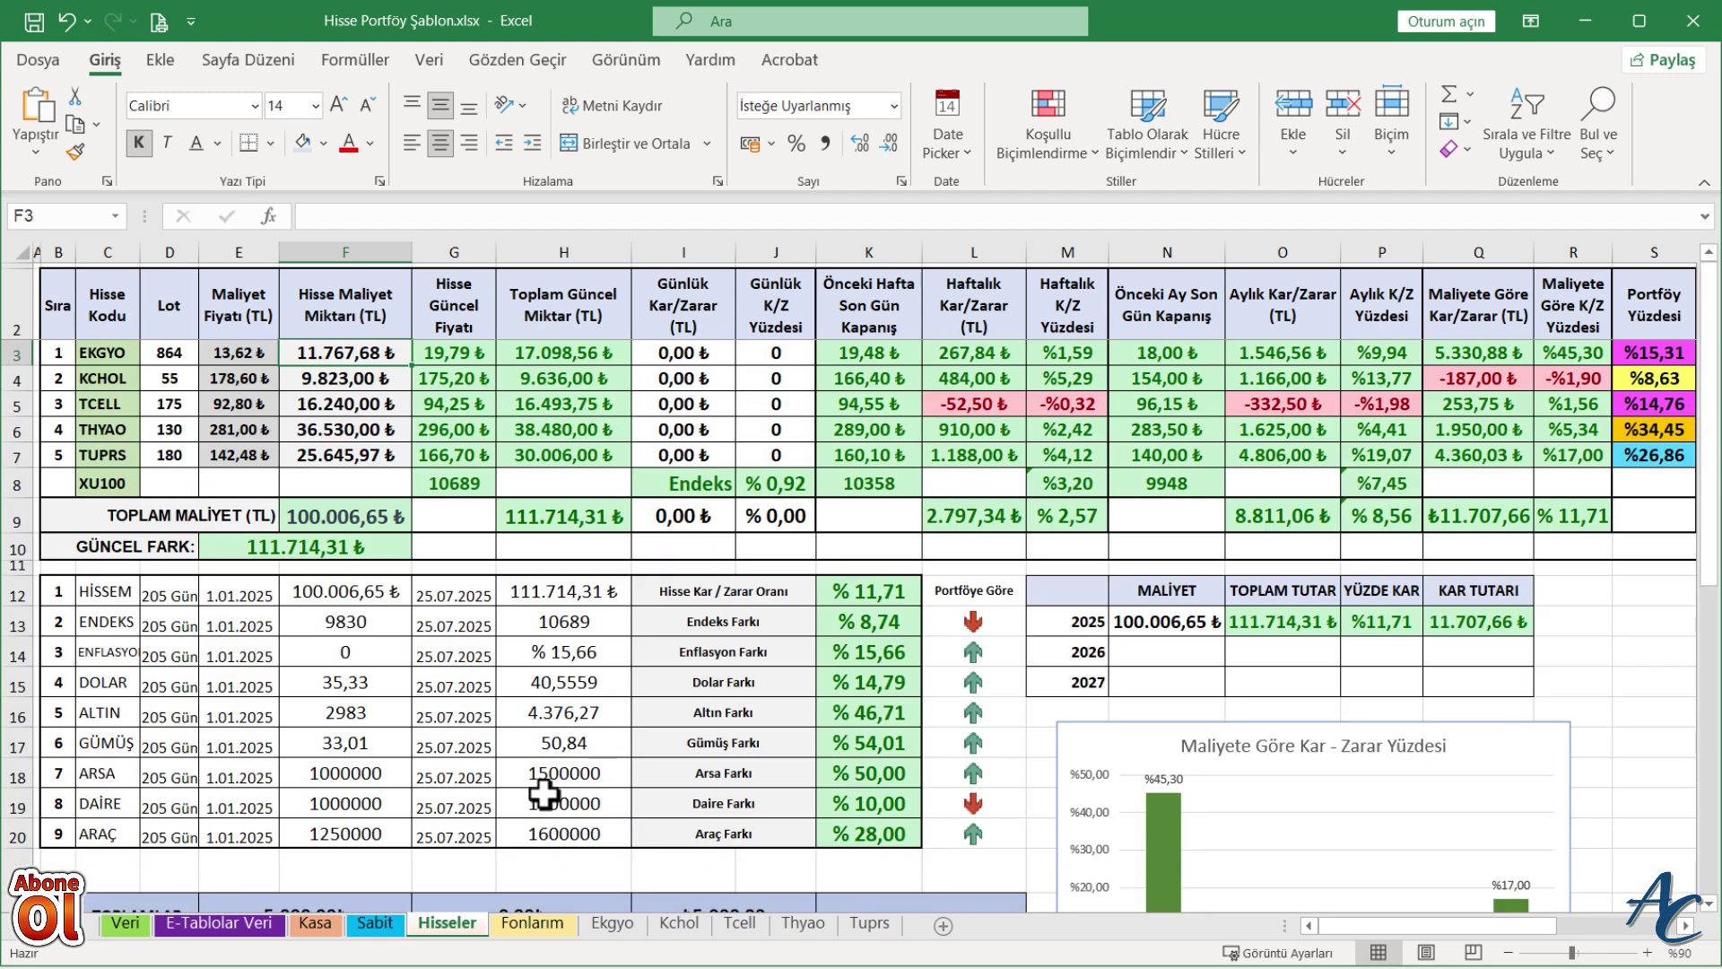
pyautogui.click(532, 924)
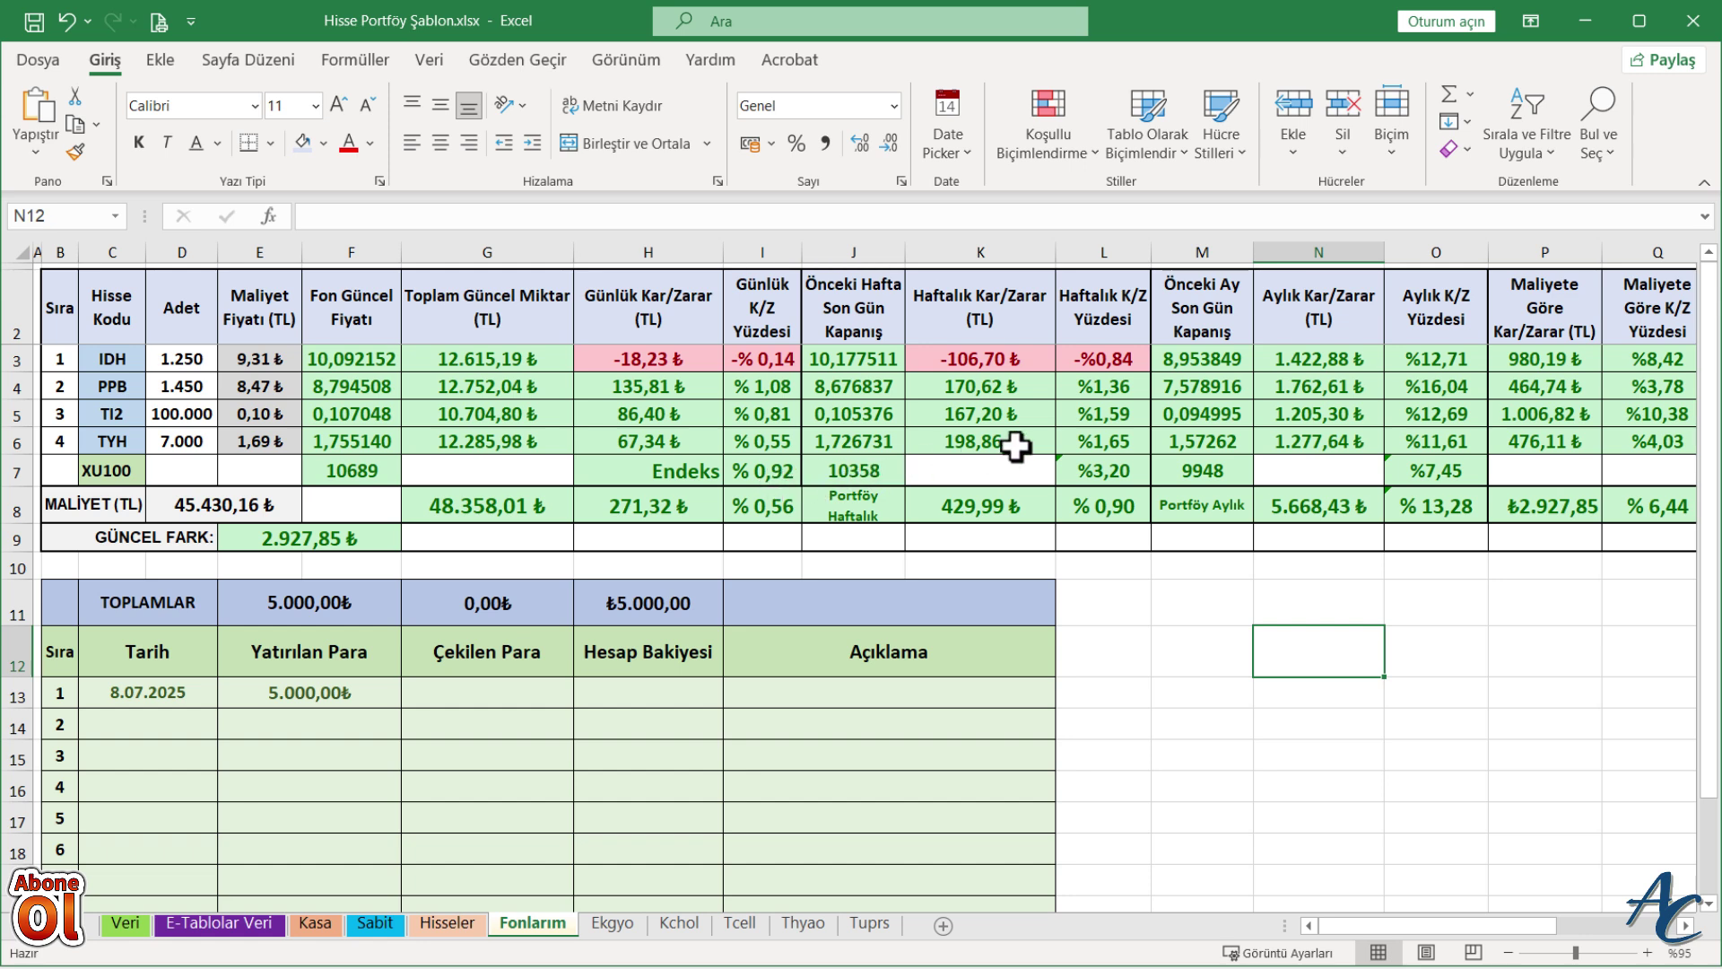
pyautogui.click(447, 922)
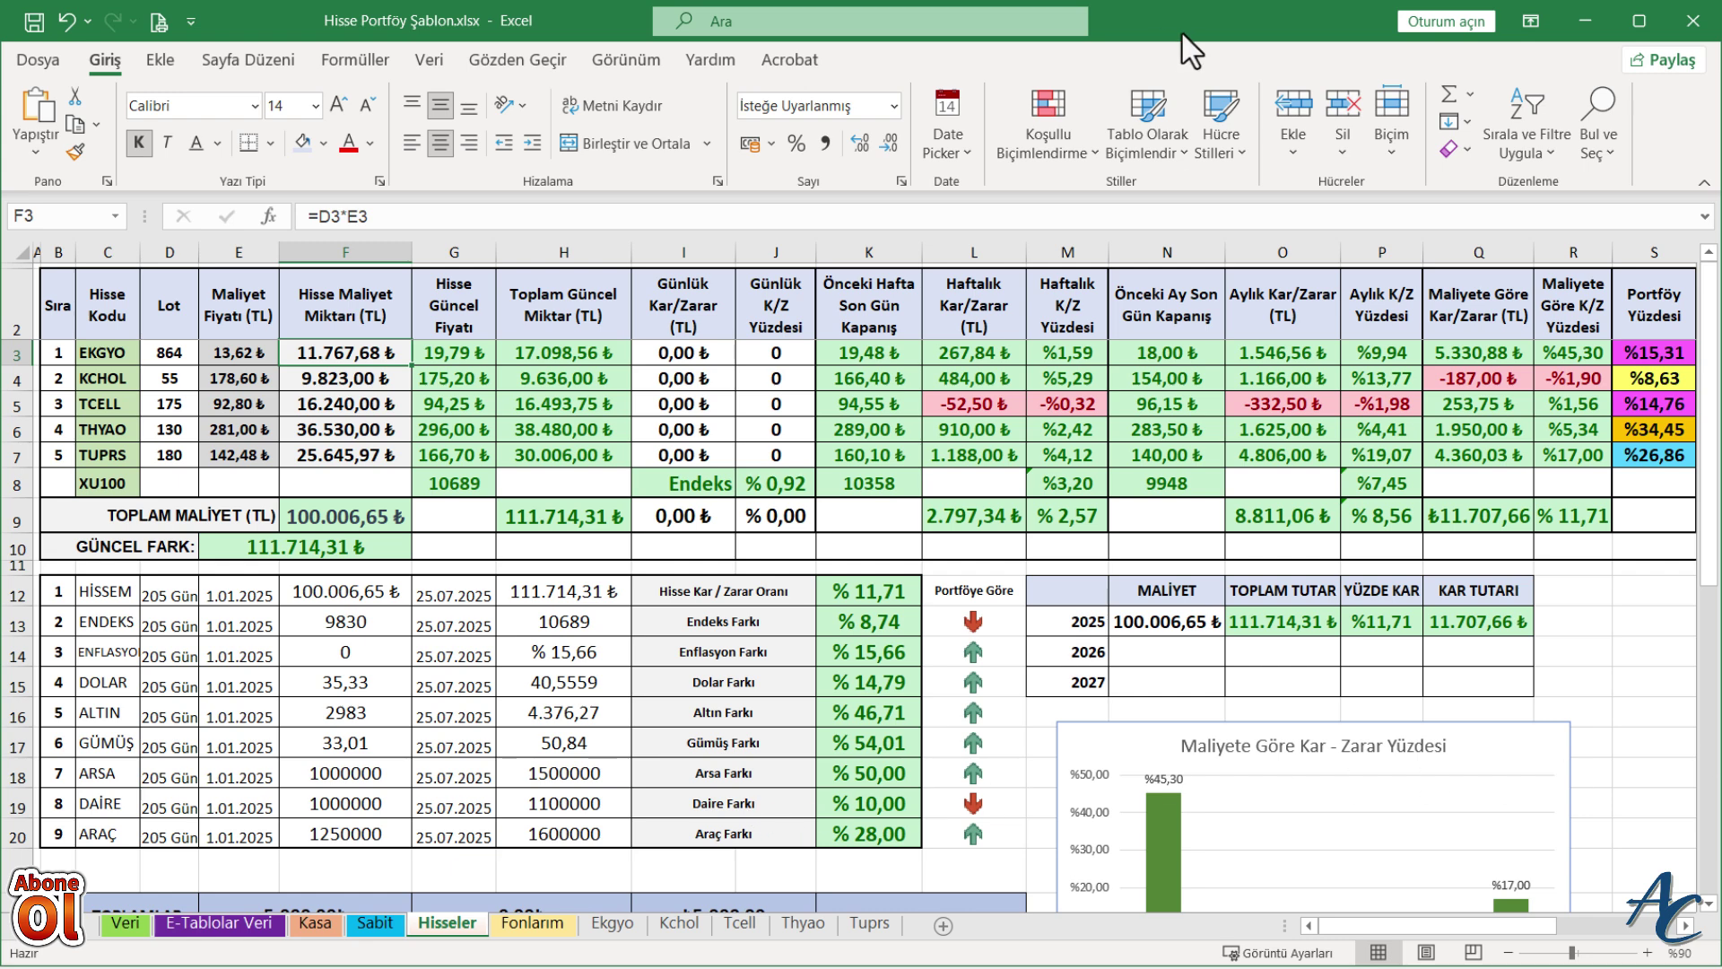
pyautogui.hotkey('ctrl', 'n')
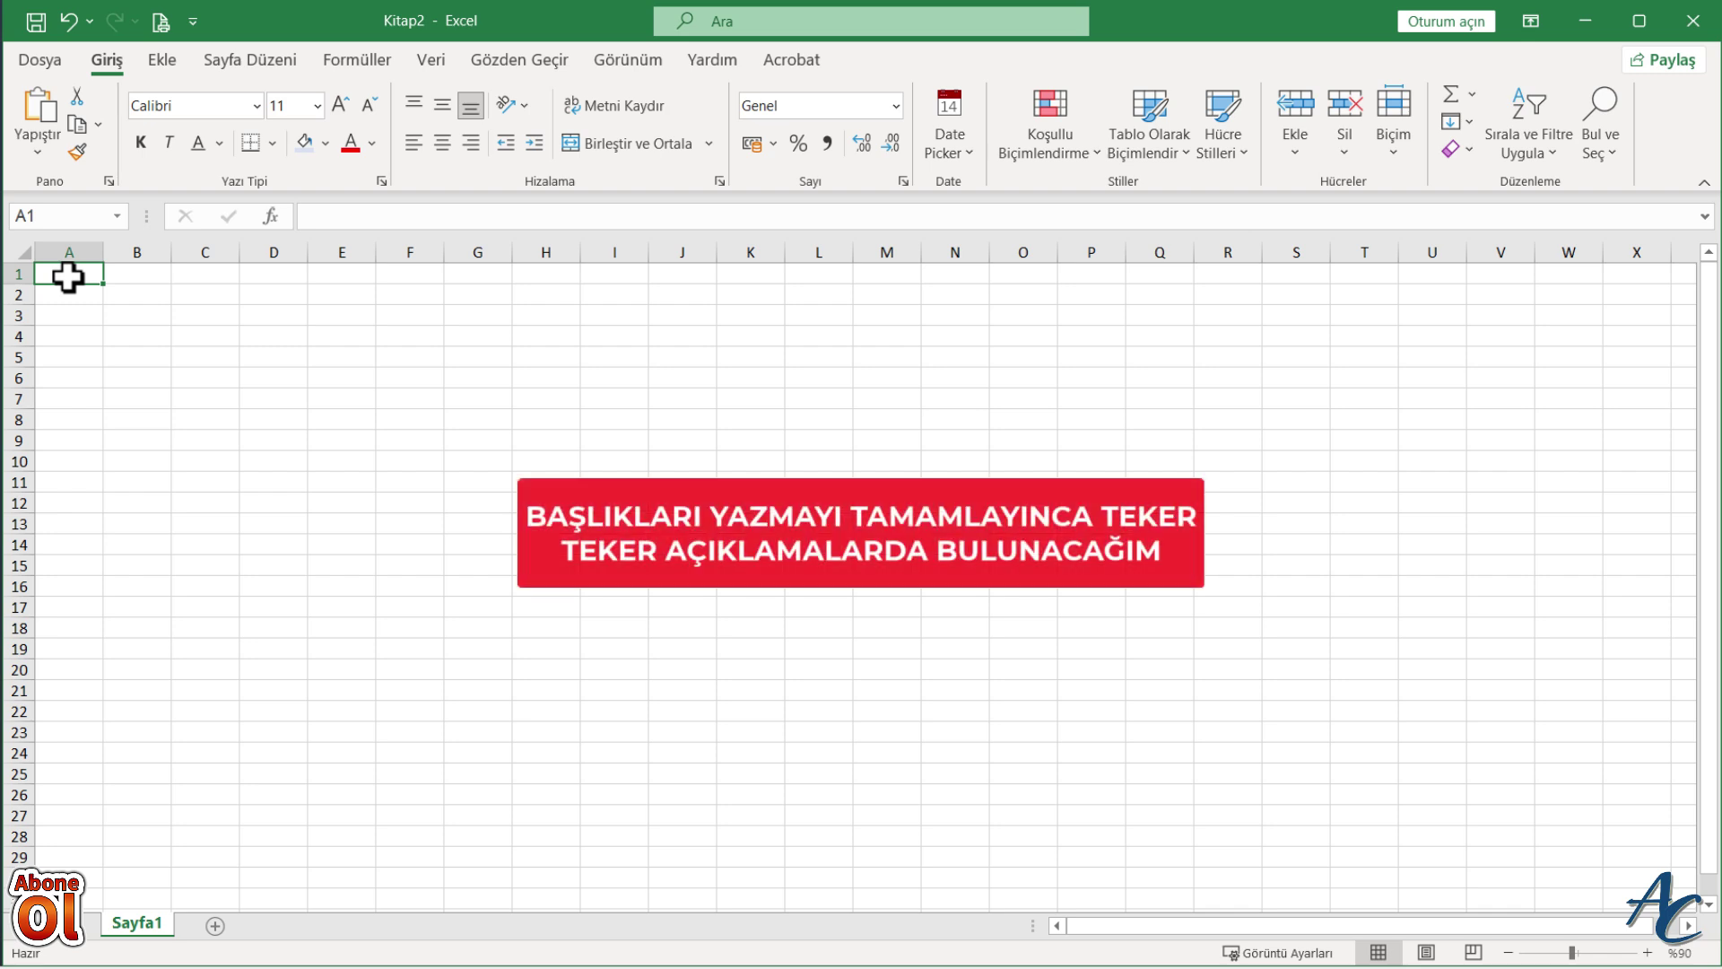
# Step: Enter headers A1–I1: Sıra, Hisse Kod, Lot, Maliyet Fiyatı (TL) through Günlük K/Z Yüzdesi
pyautogui.write('Sıra\tHisse Kod\tLot')
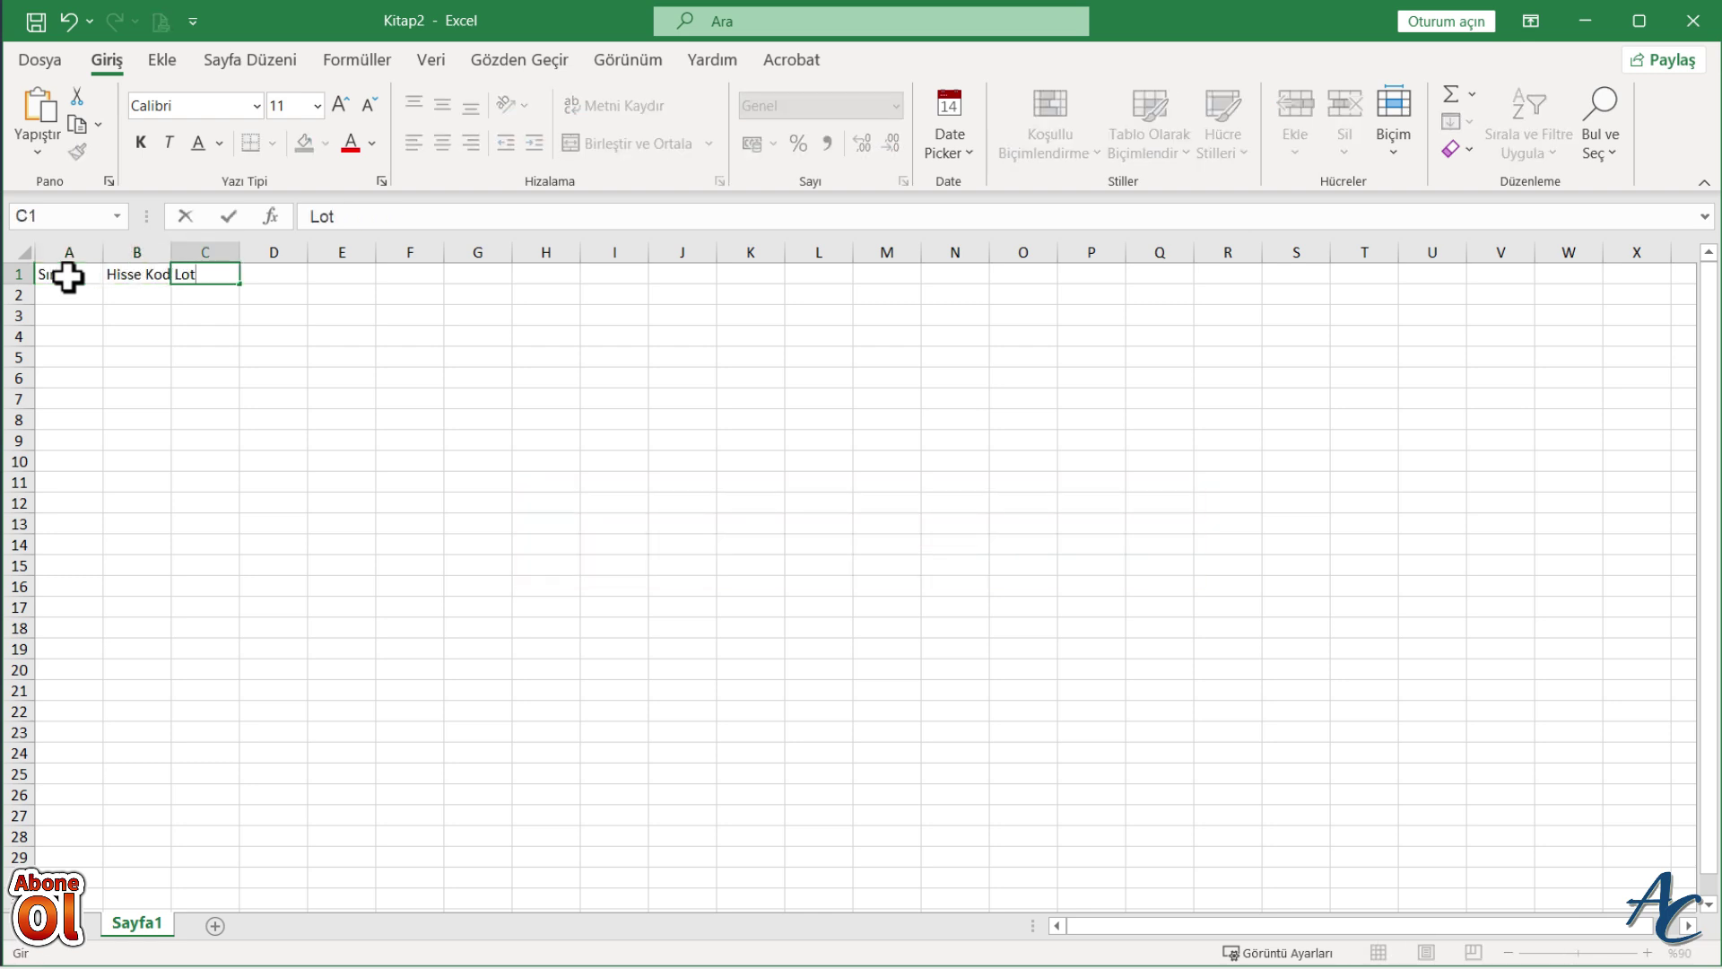
pyautogui.write('\tMaliyet Fiyatı (TL)')
pyautogui.press('Tab')
pyautogui.write('Hisse M')
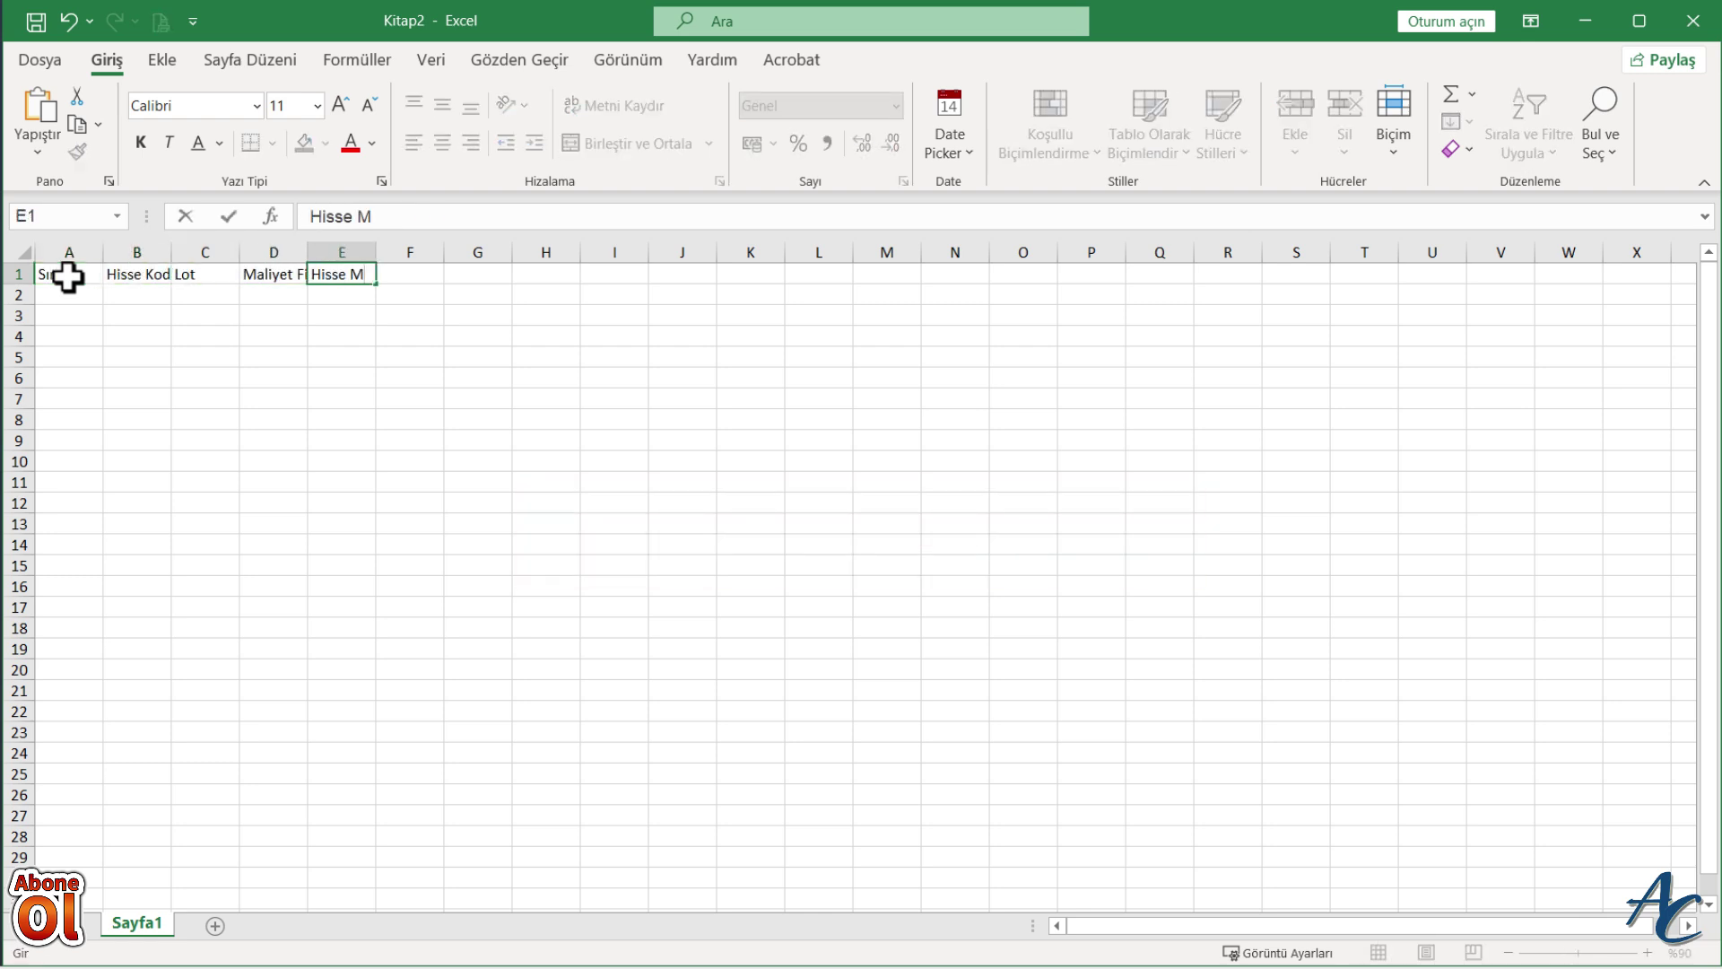
pyautogui.write('aliyet Miktarı (TL)')
pyautogui.press('Tab')
pyautogui.write('Hisse')
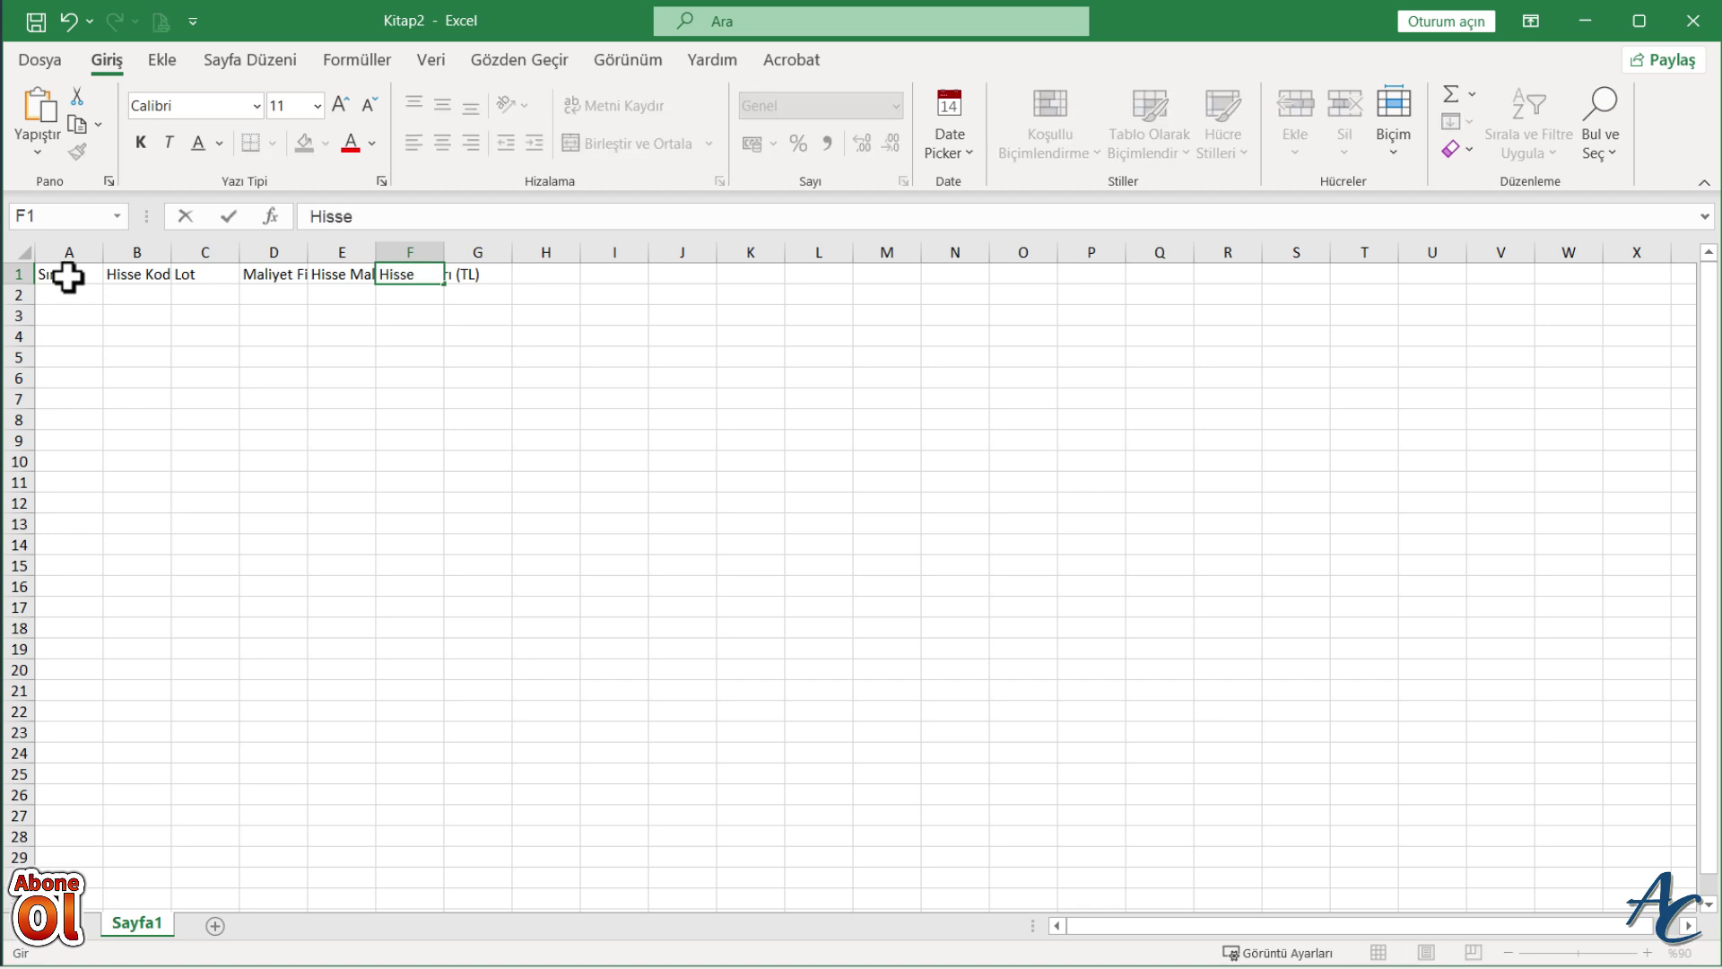
pyautogui.write(' Güncel Fiyatı')
pyautogui.press('Tab')
pyautogui.write('Toplam Güncel Mi')
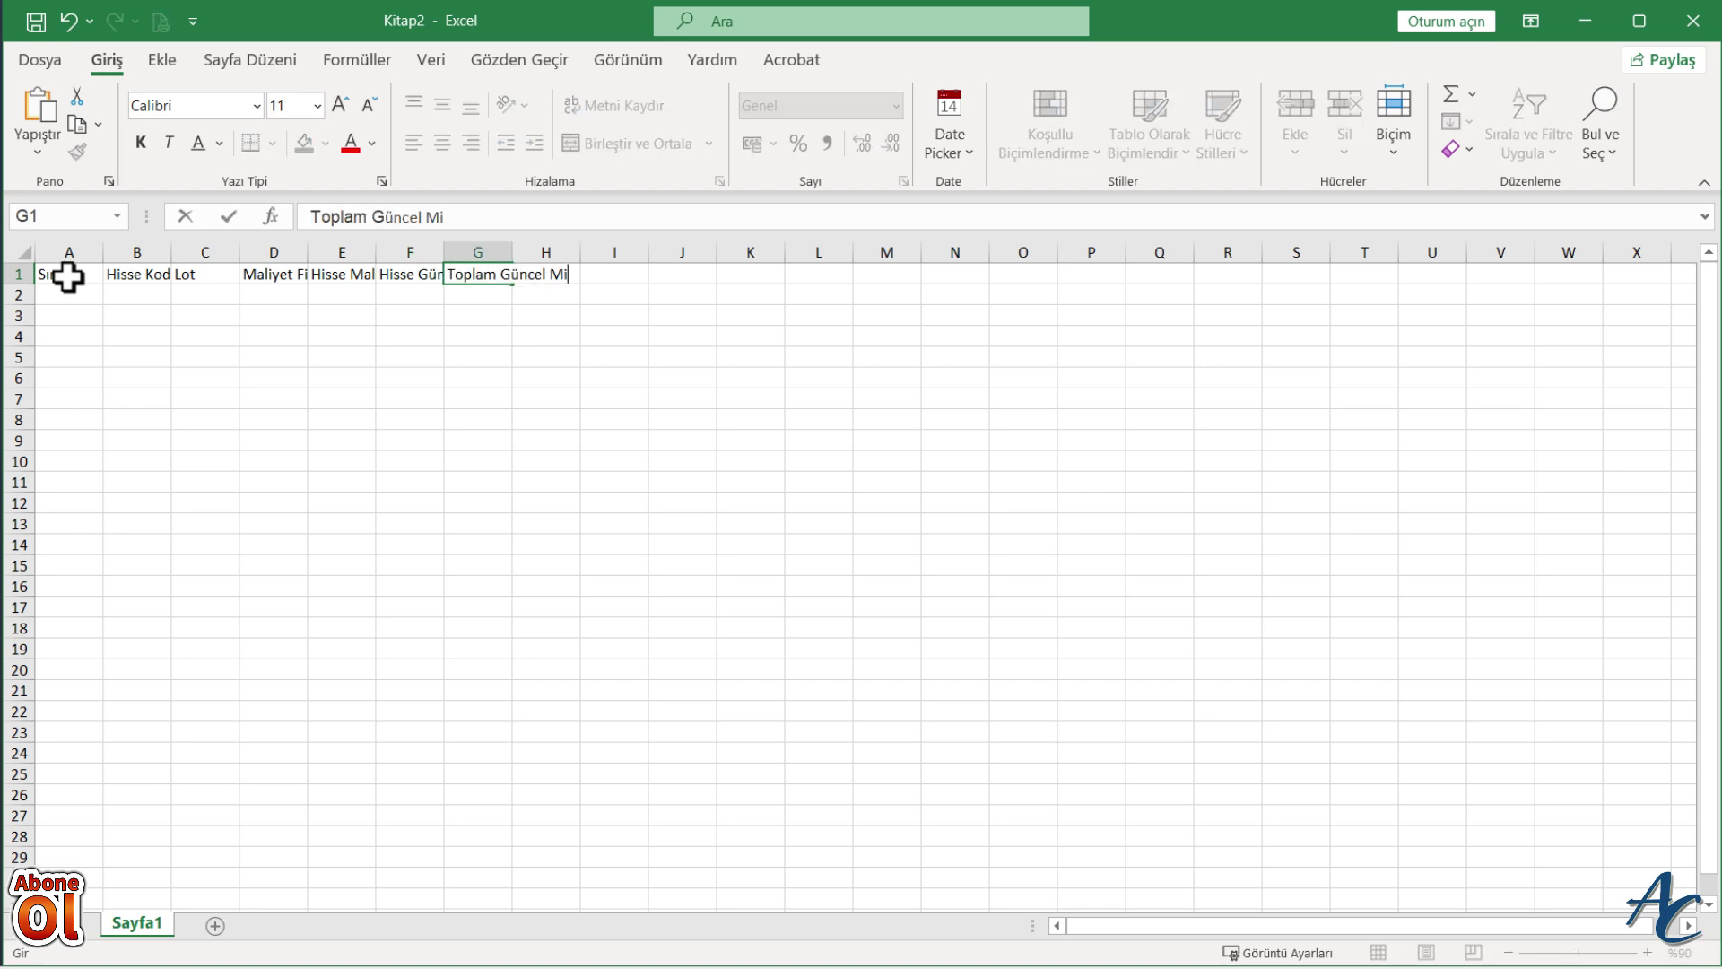
pyautogui.write('ktar (TL)')
pyautogui.press('Tab')
pyautogui.write('Günlük Kar')
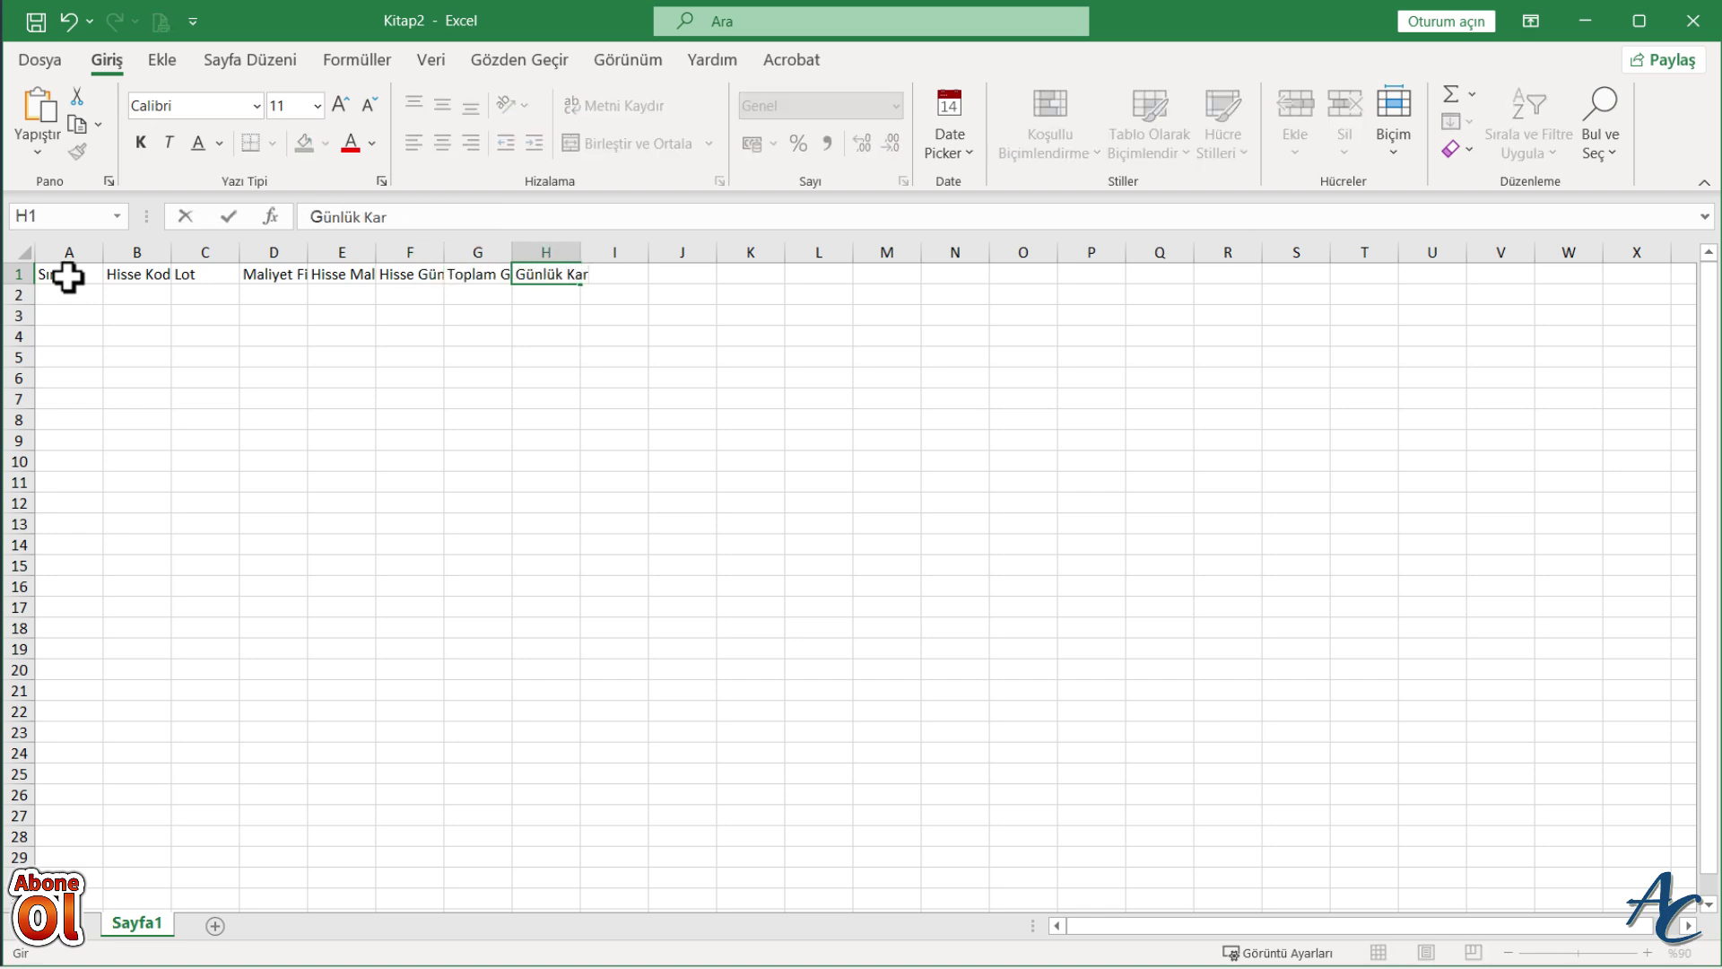
pyautogui.write('/Zarar (%)')
pyautogui.press('Tab')
pyautogui.write('Günlük K/')
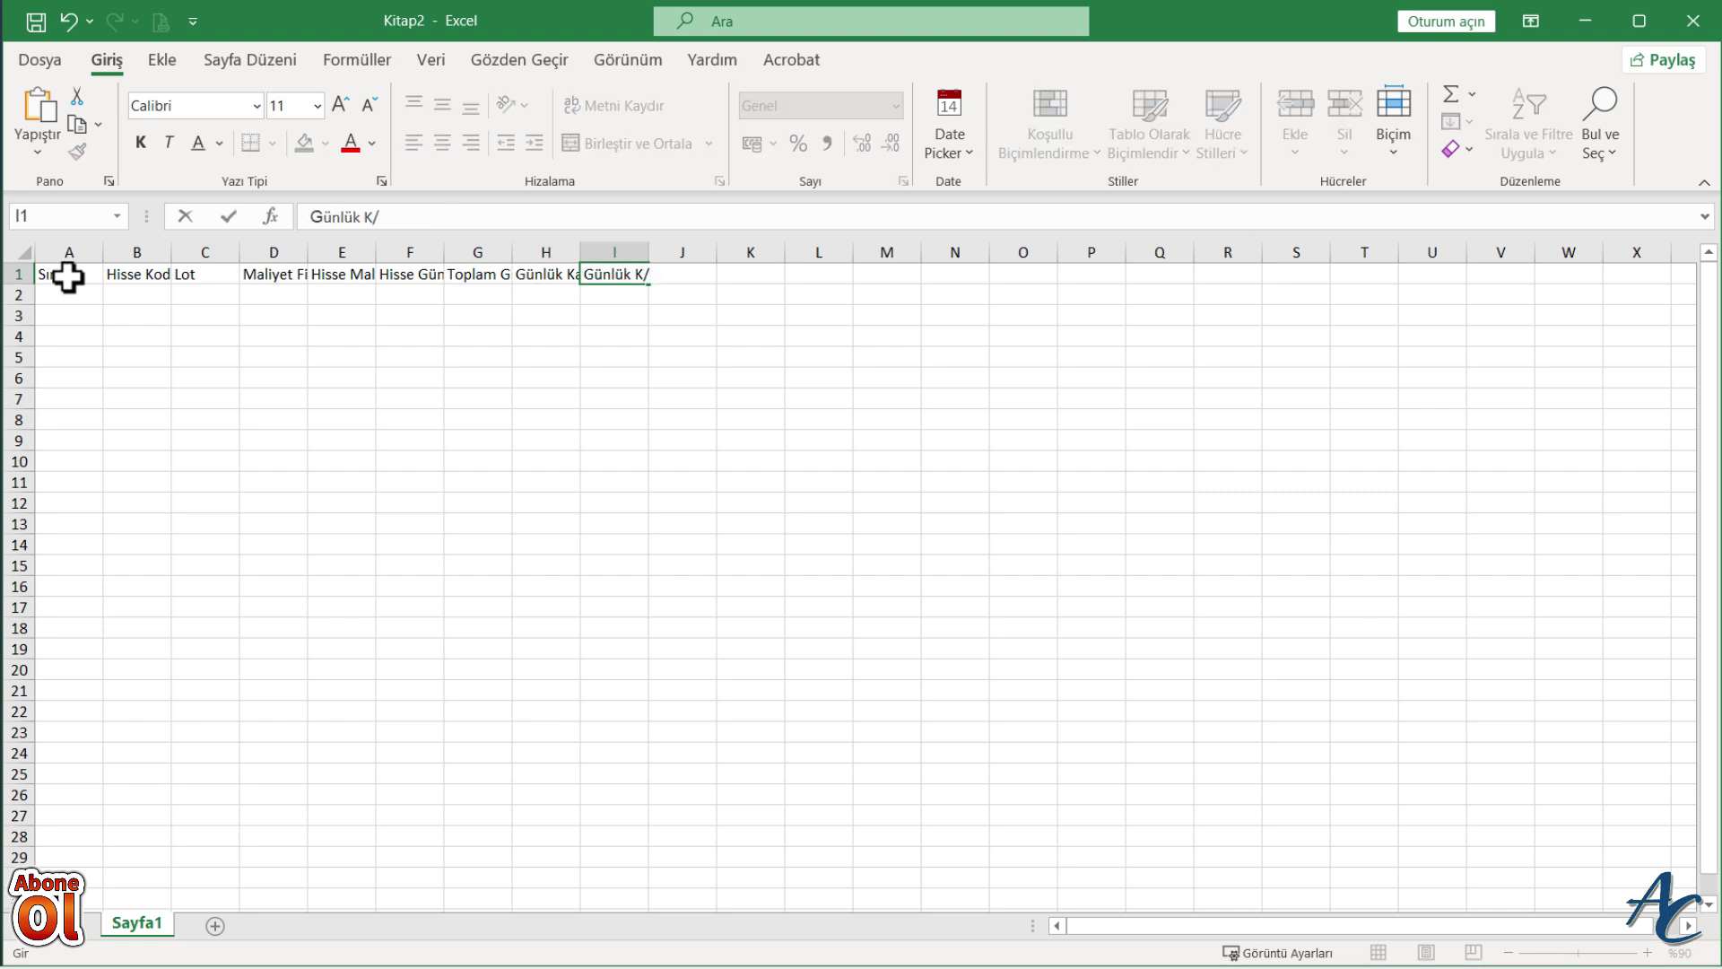
pyautogui.write('Z Yüzdesi')
pyautogui.press('Tab')
# Step: Enter headers J1–O1: Önceki Hafta Son Gün Kapanış through Aylık K/Z Yüzdesi
pyautogui.write('Önceki Hafta So')
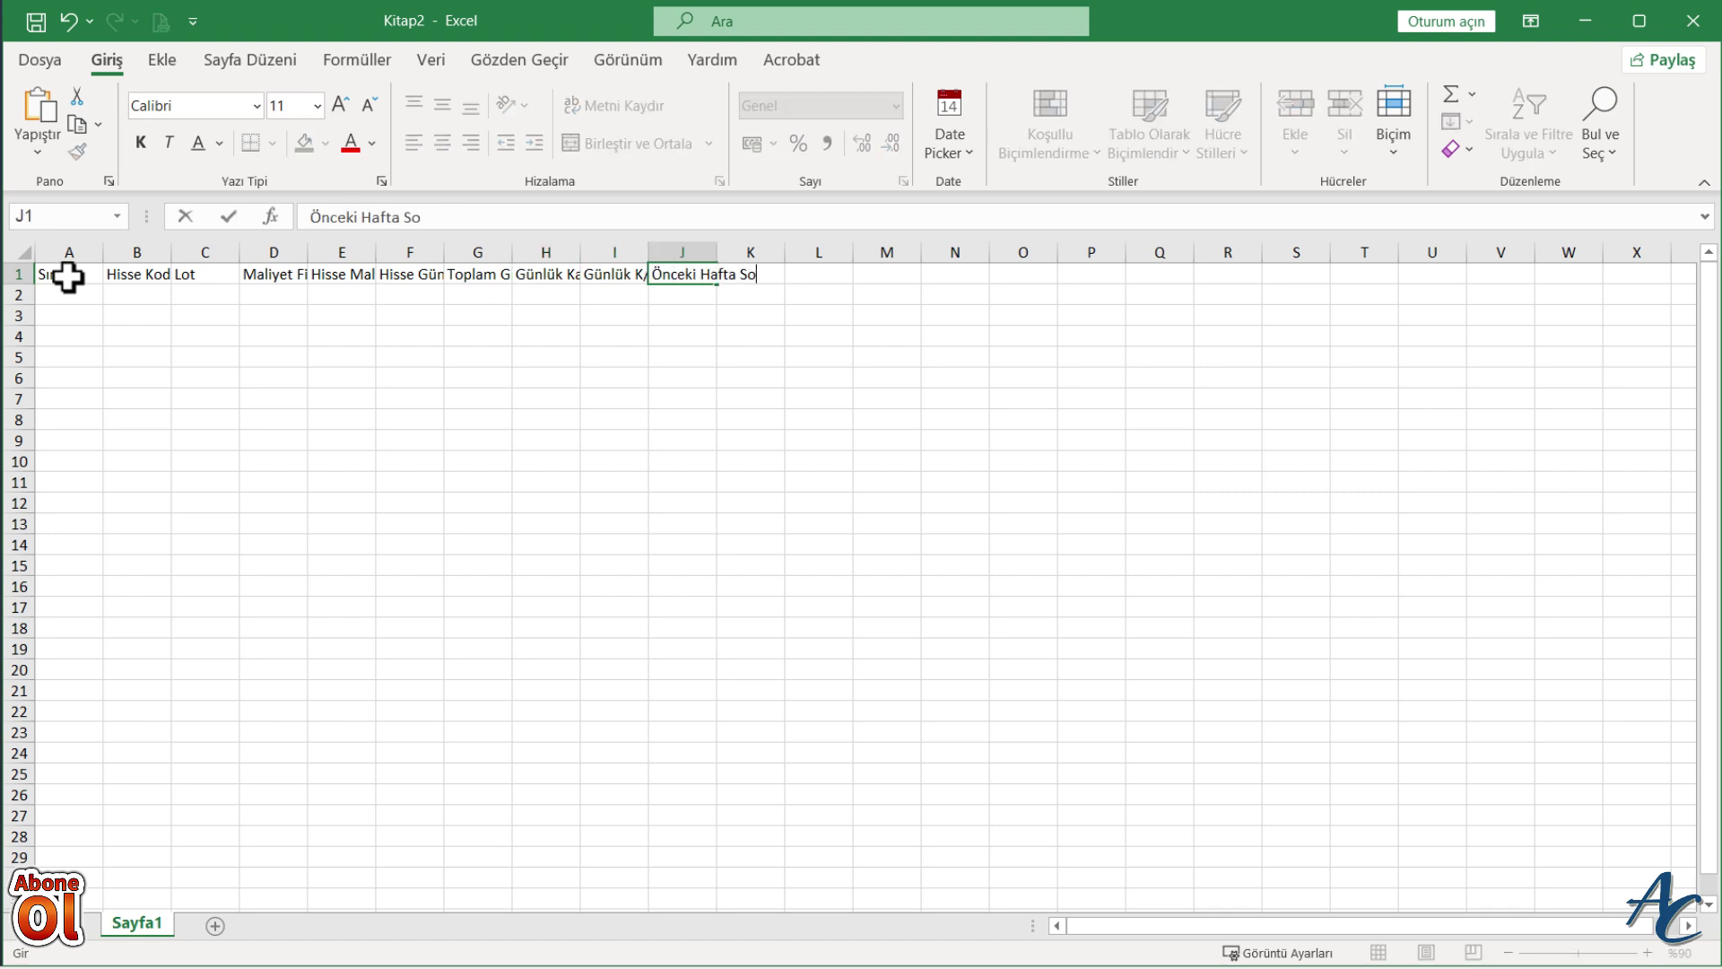
pyautogui.write('n Gün Kapanış')
pyautogui.press('Tab')
pyautogui.write('Haftalık Kar/')
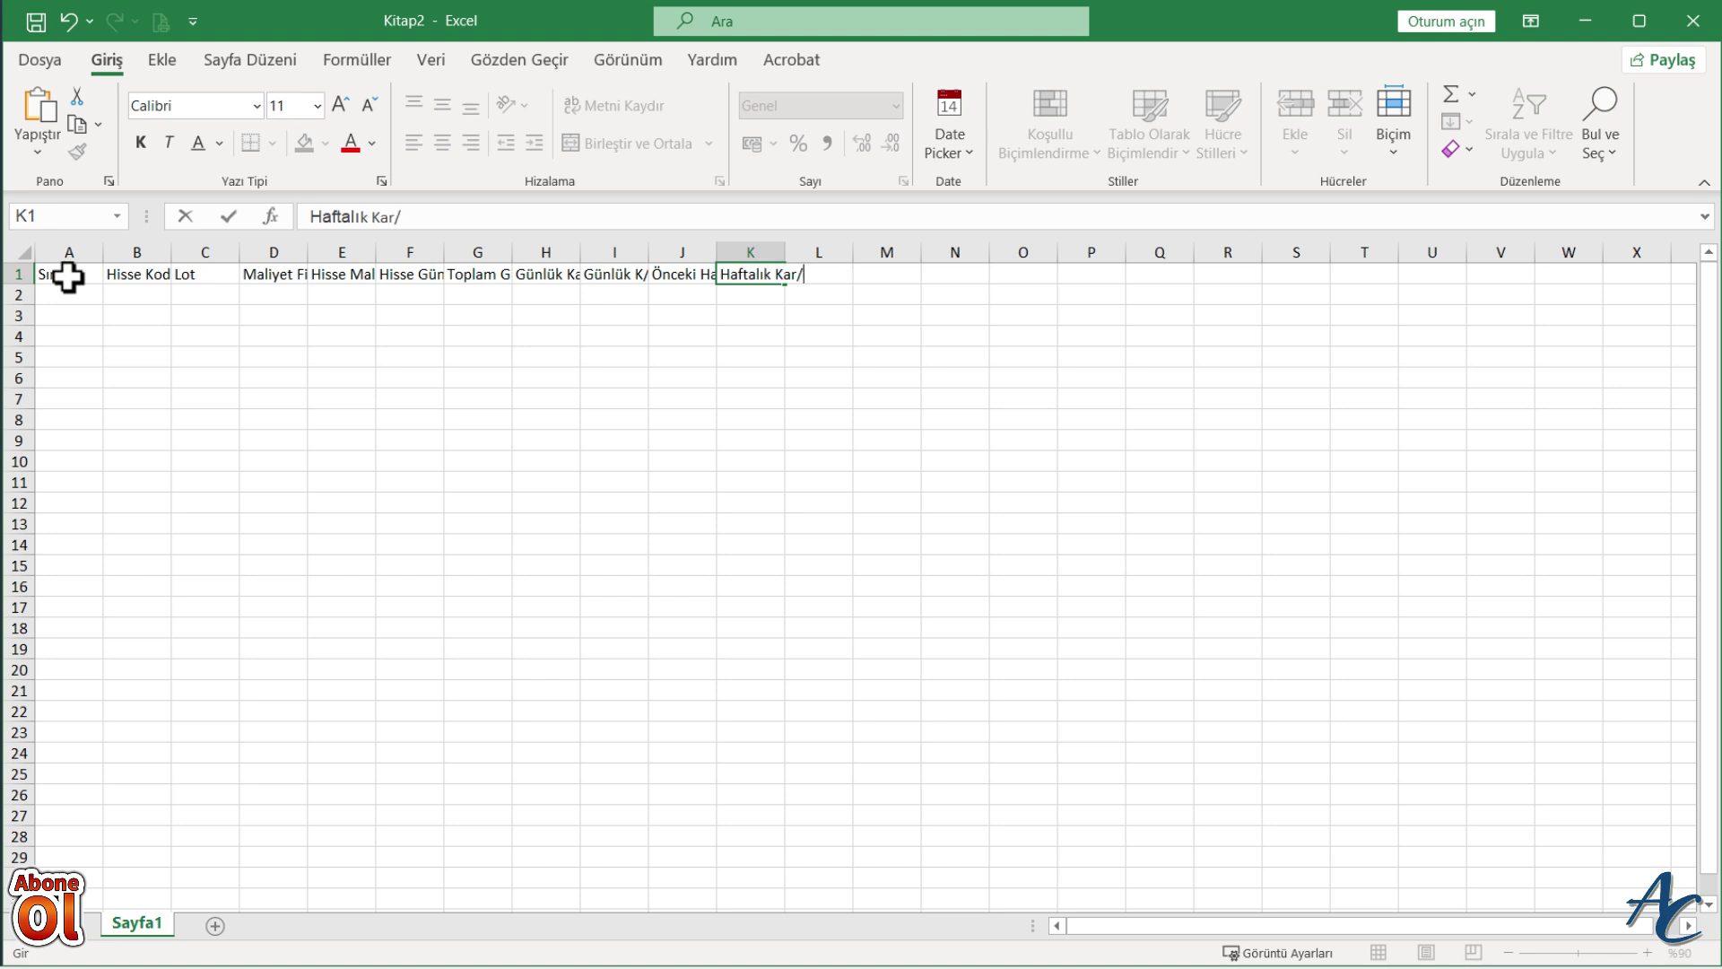
pyautogui.write('Zarar (TL)')
pyautogui.press('Tab')
pyautogui.write('Haftalık K/')
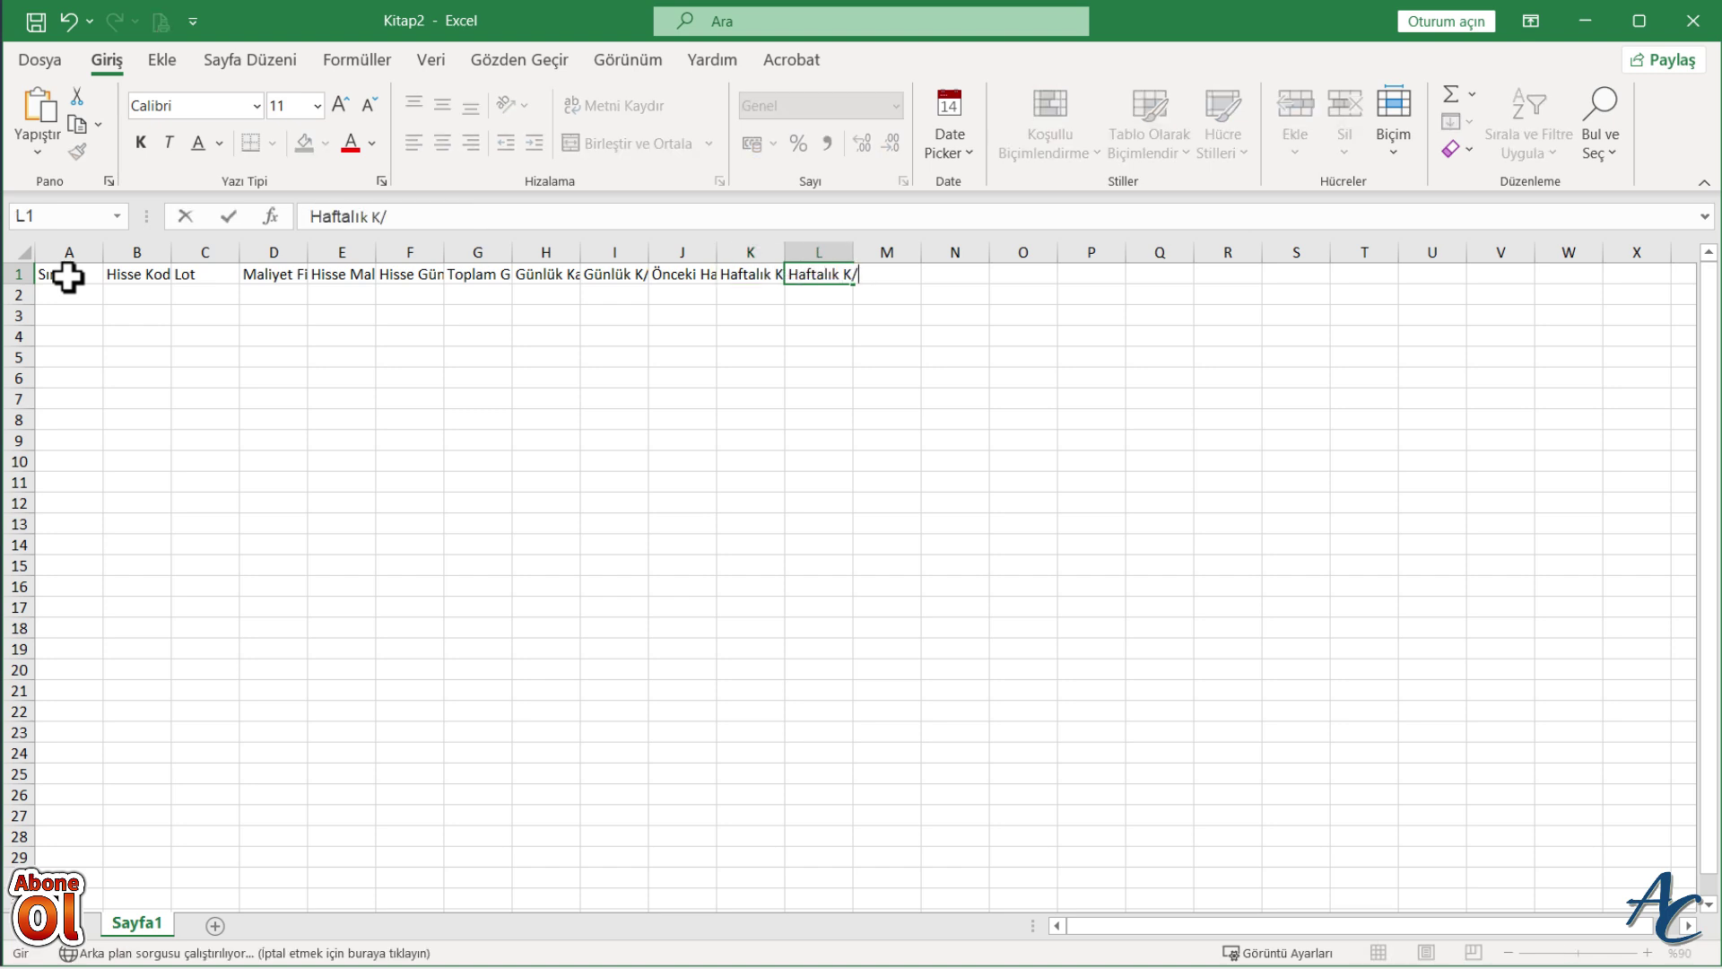
pyautogui.write('Z Yüzdesi')
pyautogui.press('Tab')
pyautogui.write('Önceki Ay Son')
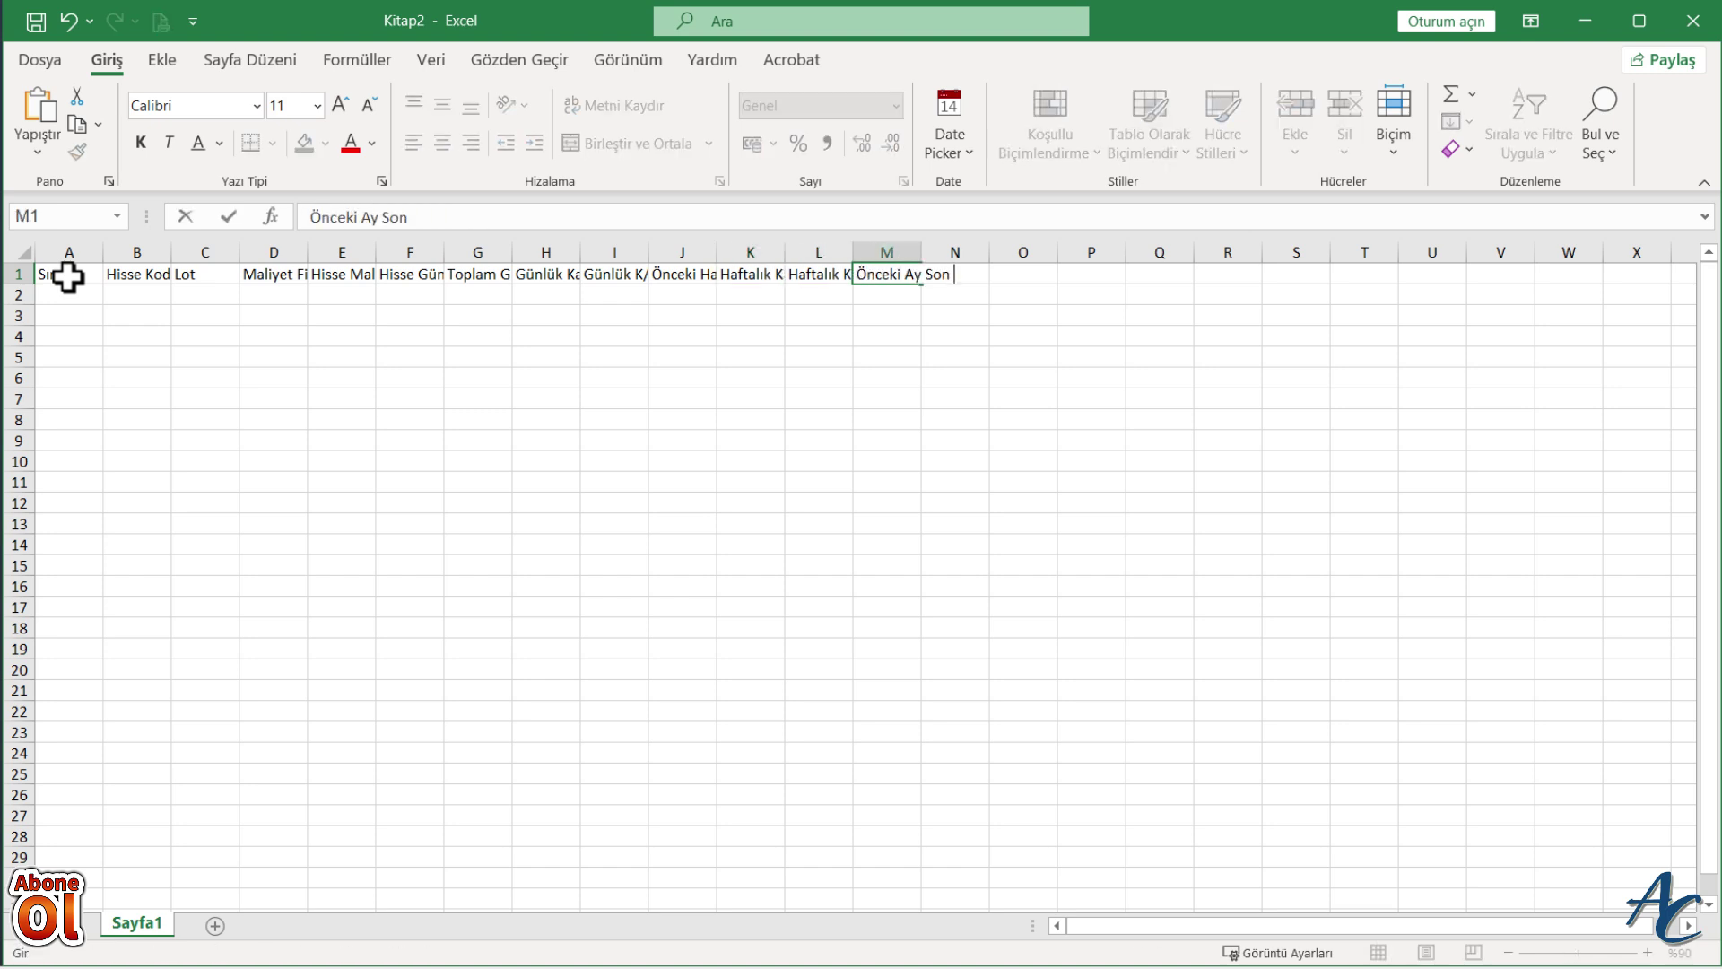
pyautogui.write(' Gün Kapanış')
pyautogui.press('Tab')
pyautogui.write('Aylık Kar/Za')
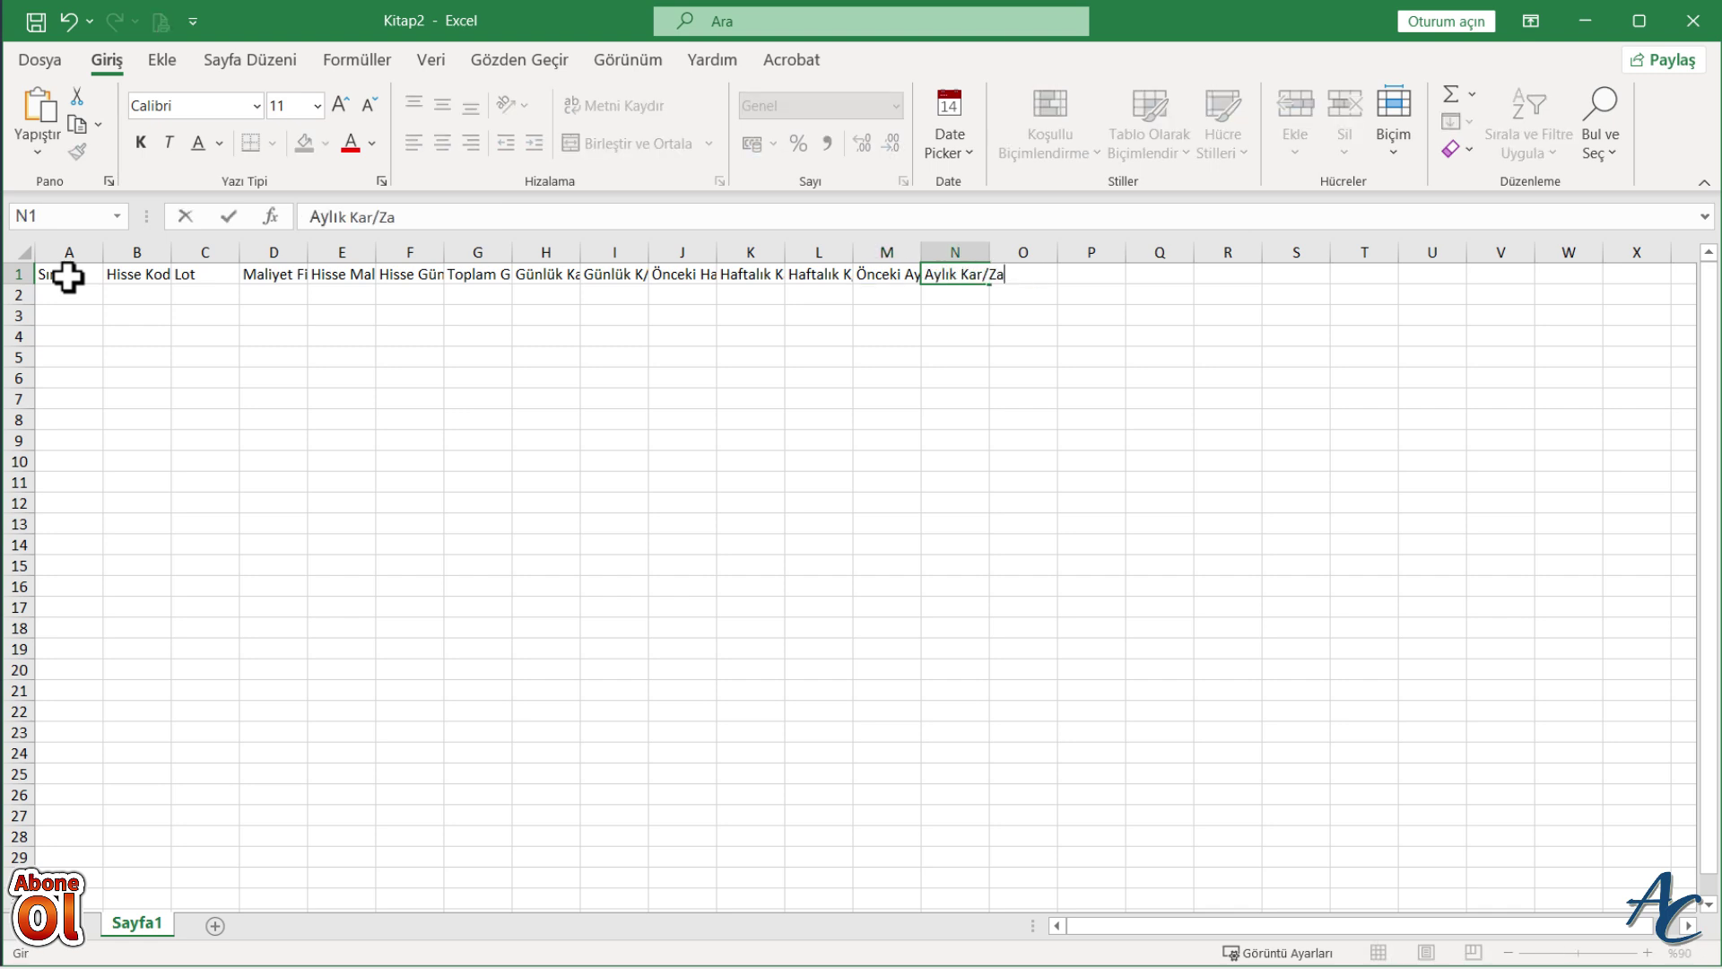
pyautogui.write('rar (TL)')
pyautogui.press('Tab')
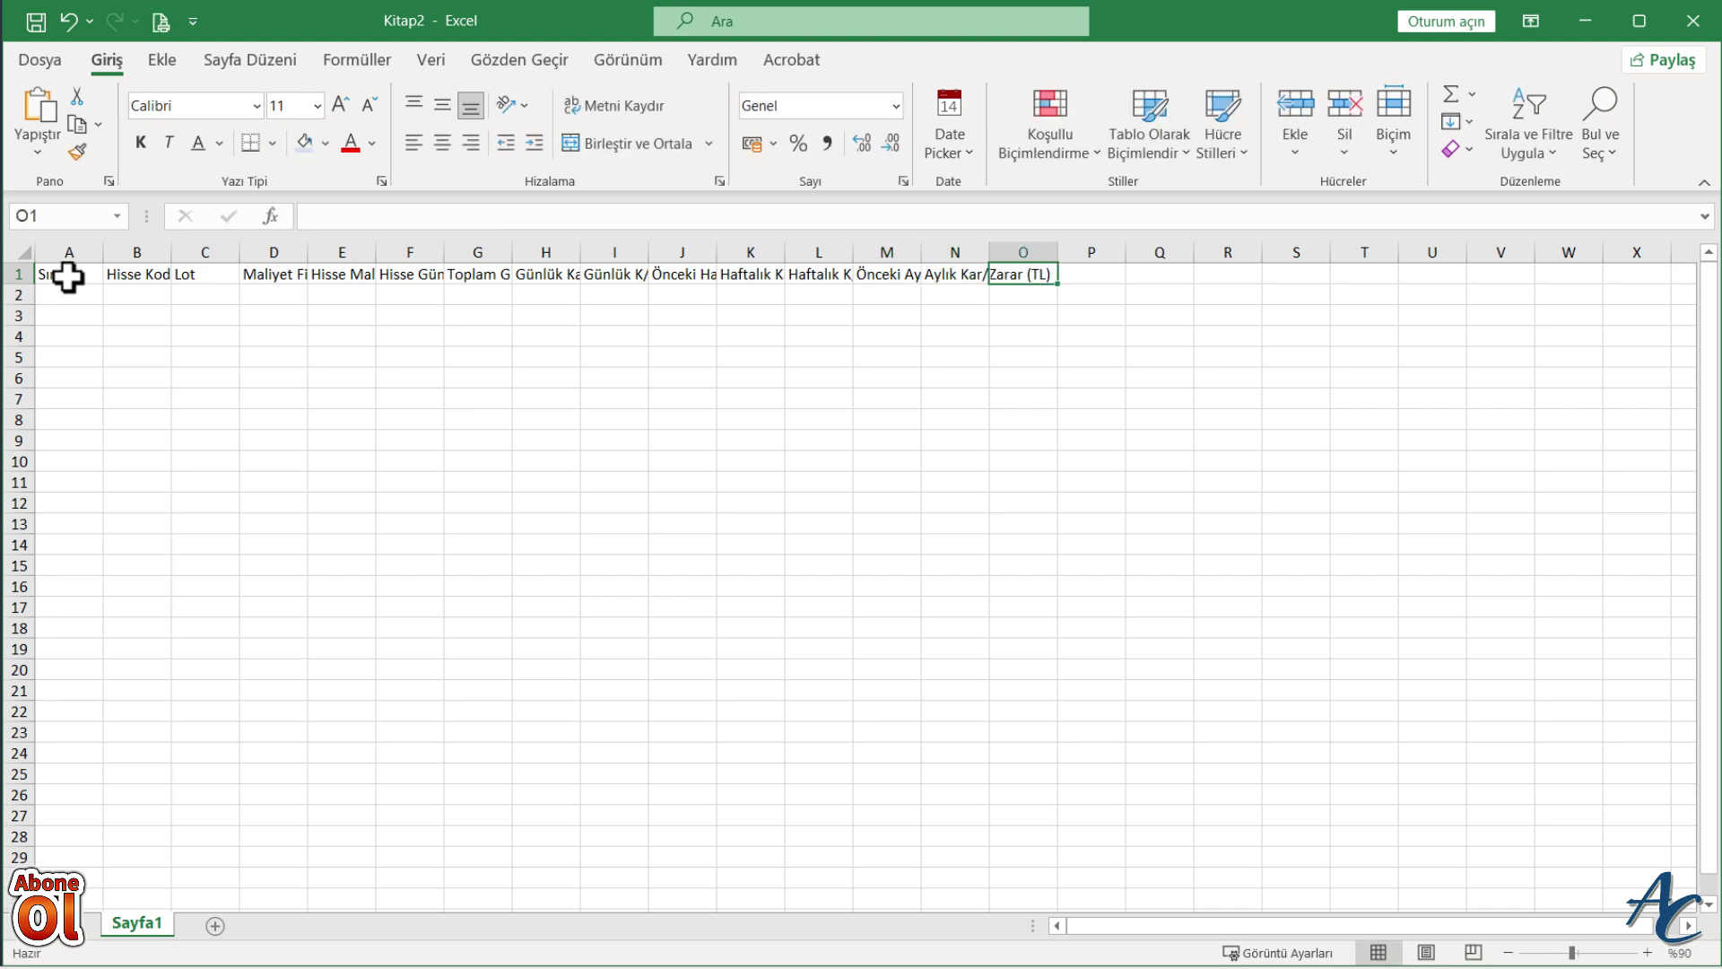
pyautogui.write('Aylık K/Z Yüzdesi')
pyautogui.press('Tab')
# Step: Enter headers P1–U1: Maliyete Göre Kar/Zarar (TL), Portföy Yüzdesi, Temettü through Açıklama
pyautogui.write('Maliyete G')
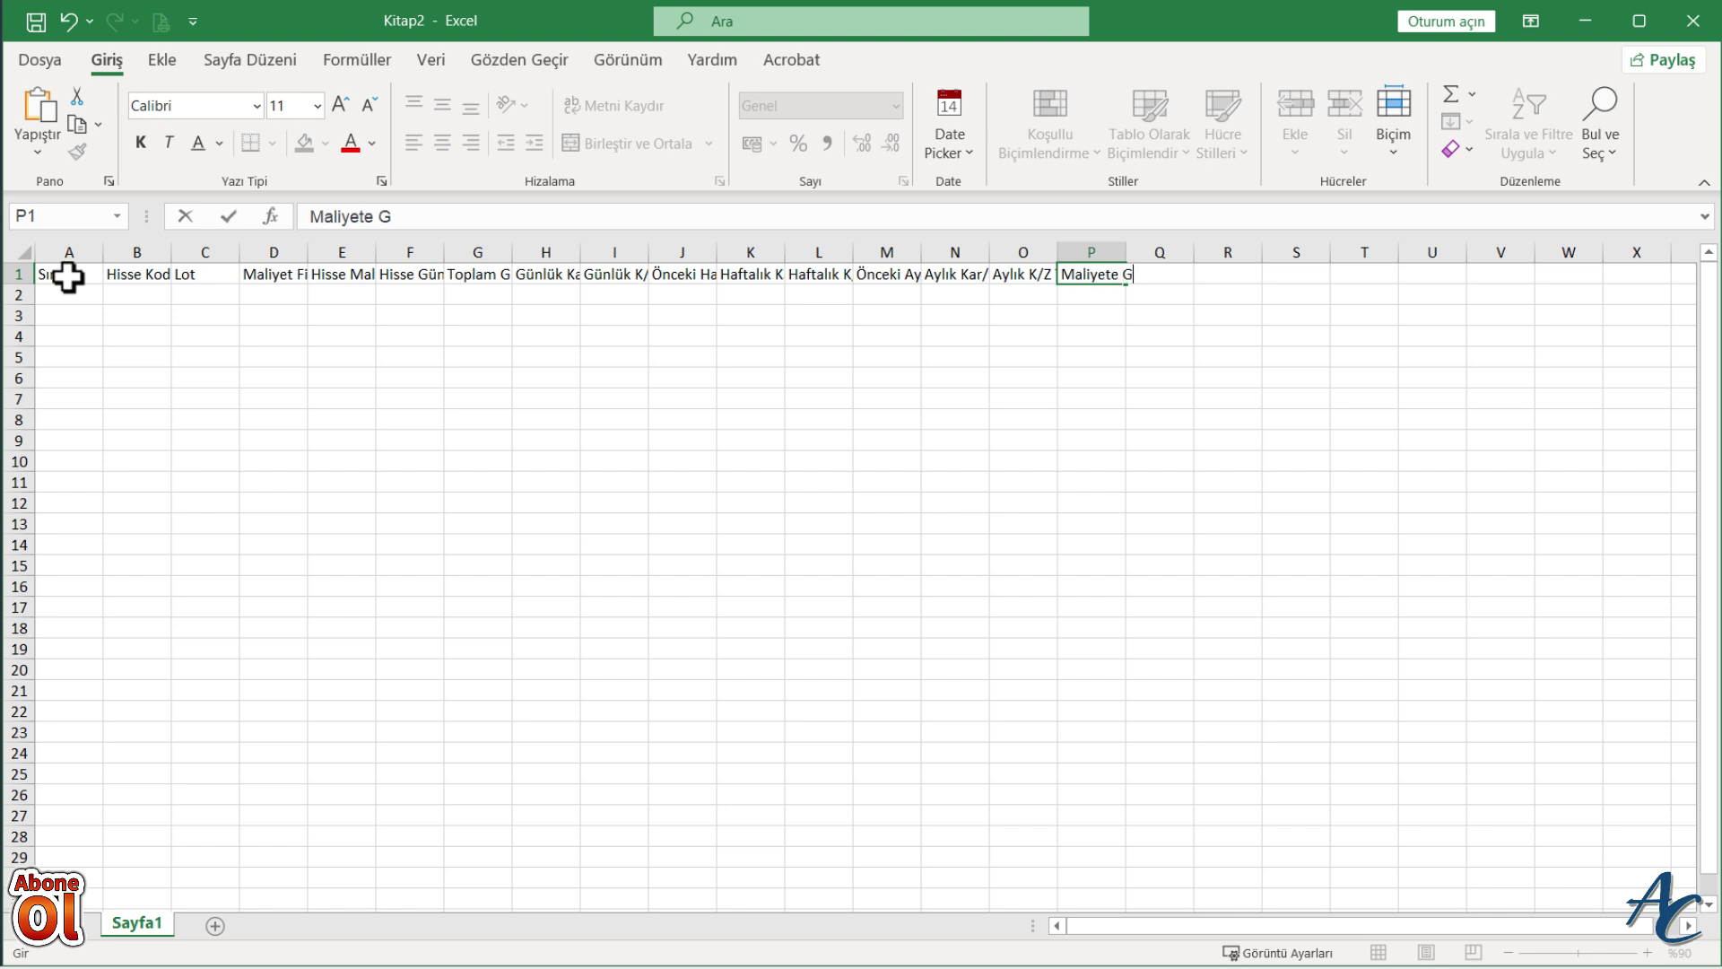
pyautogui.write('öre Kar/Zarar (TL)')
pyautogui.press('Tab')
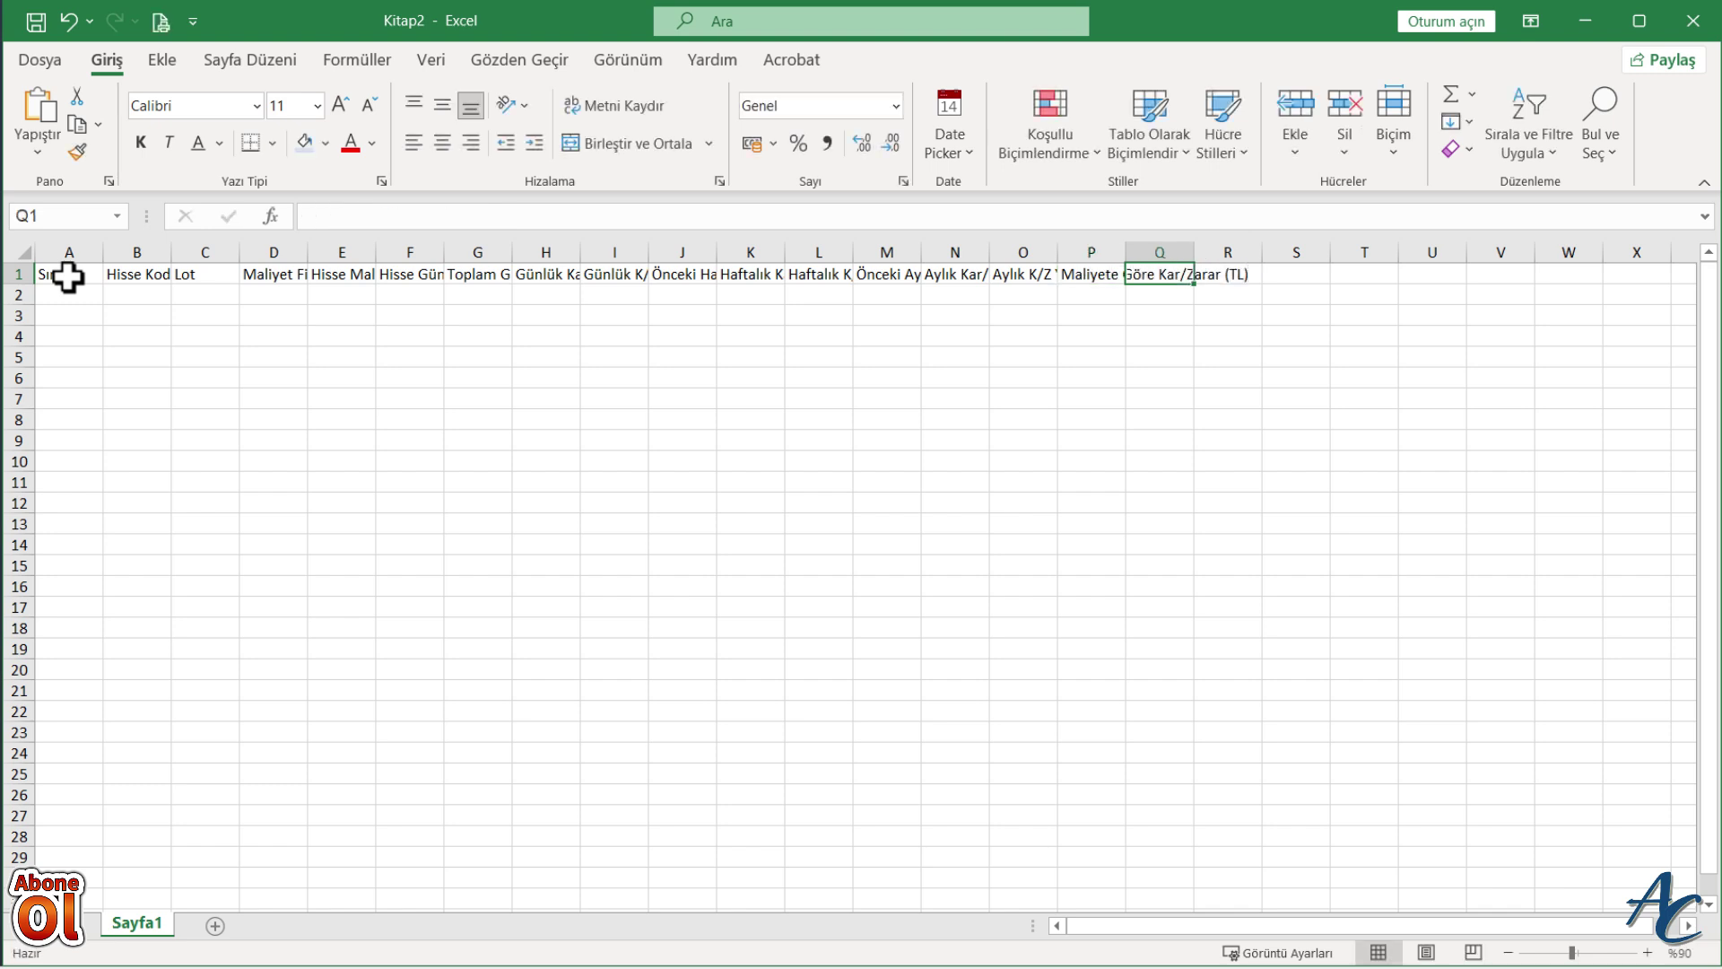
pyautogui.write('Maliyete Göre K/Z Yüzde')
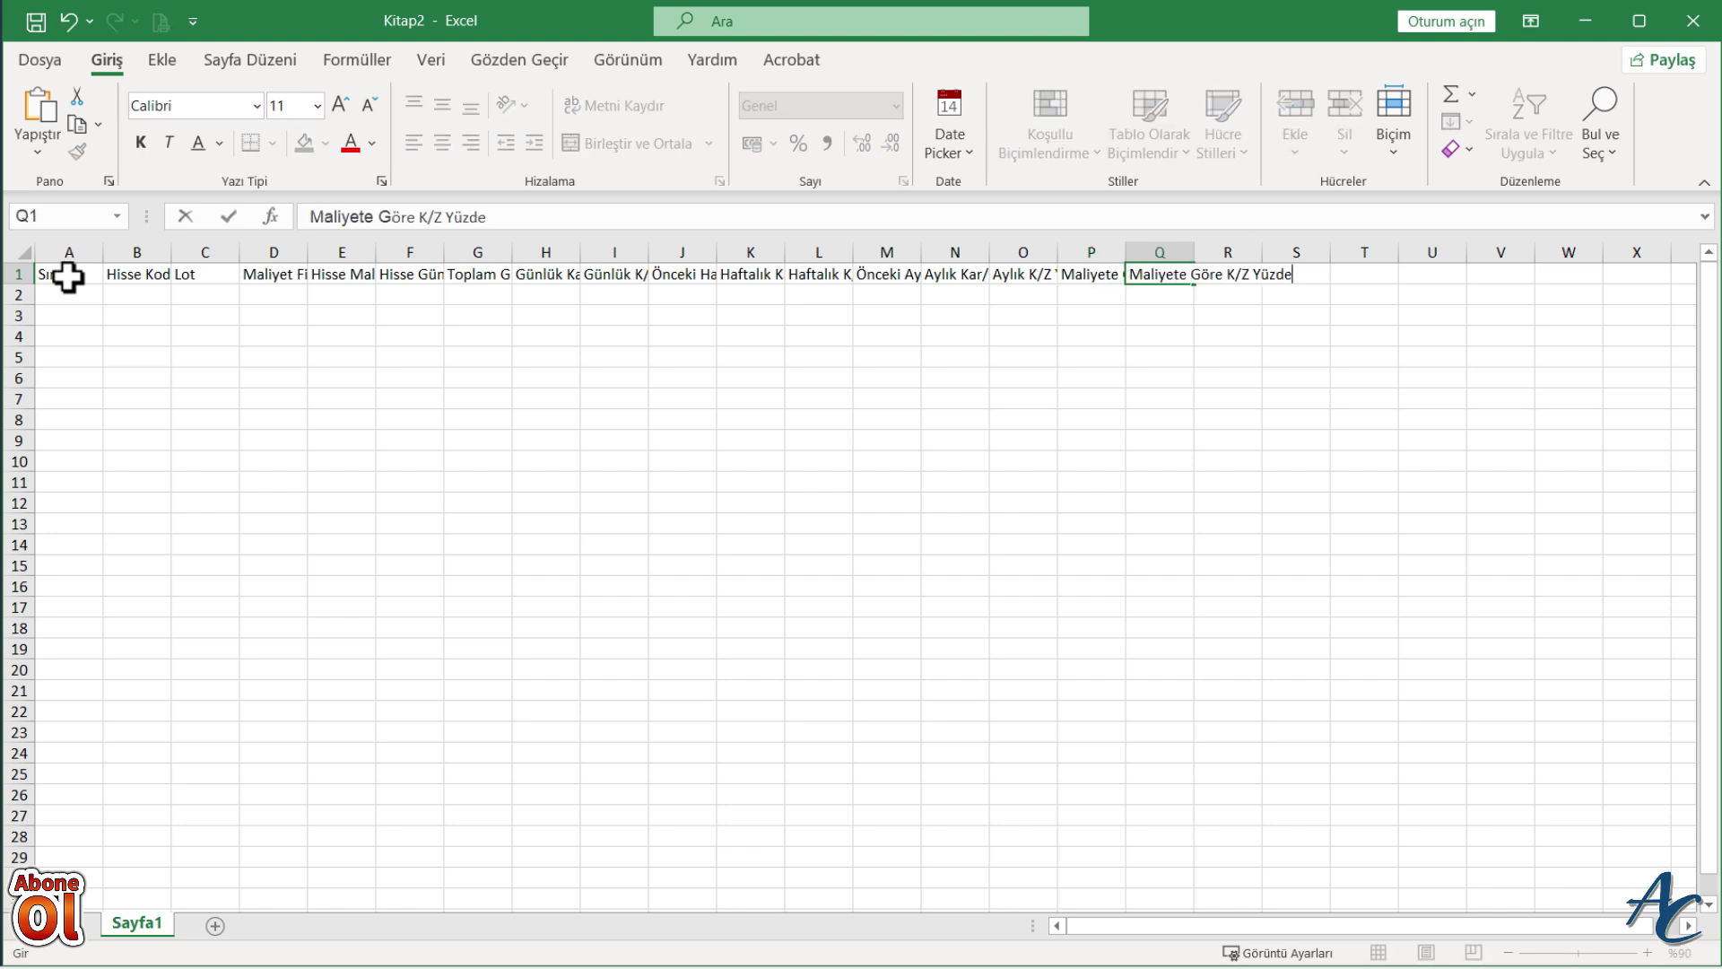
pyautogui.write('si')
pyautogui.press('Tab')
pyautogui.write('Portföy Yüzdesi')
pyautogui.press('Tab')
pyautogui.write('% Temettü')
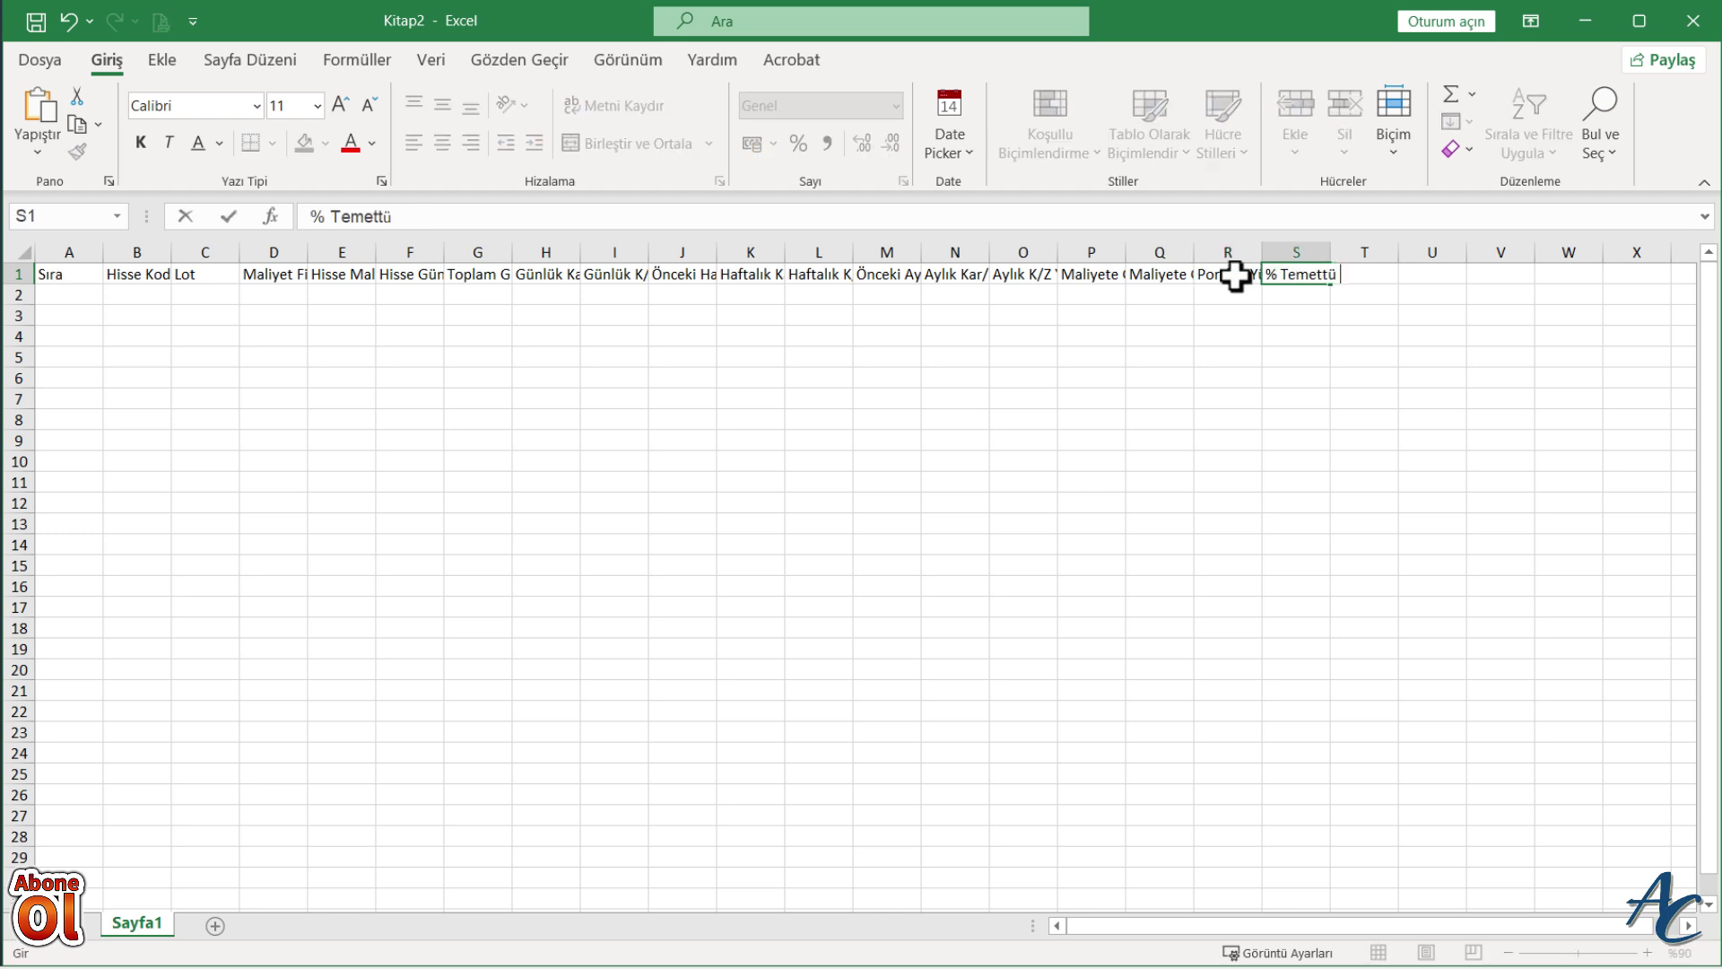
pyautogui.write(' Bedelsiz Bedeli Oranı')
pyautogui.press('Tab')
pyautogui.write('Temettü')
pyautogui.press('Tab')
pyautogui.write('Açıklama')
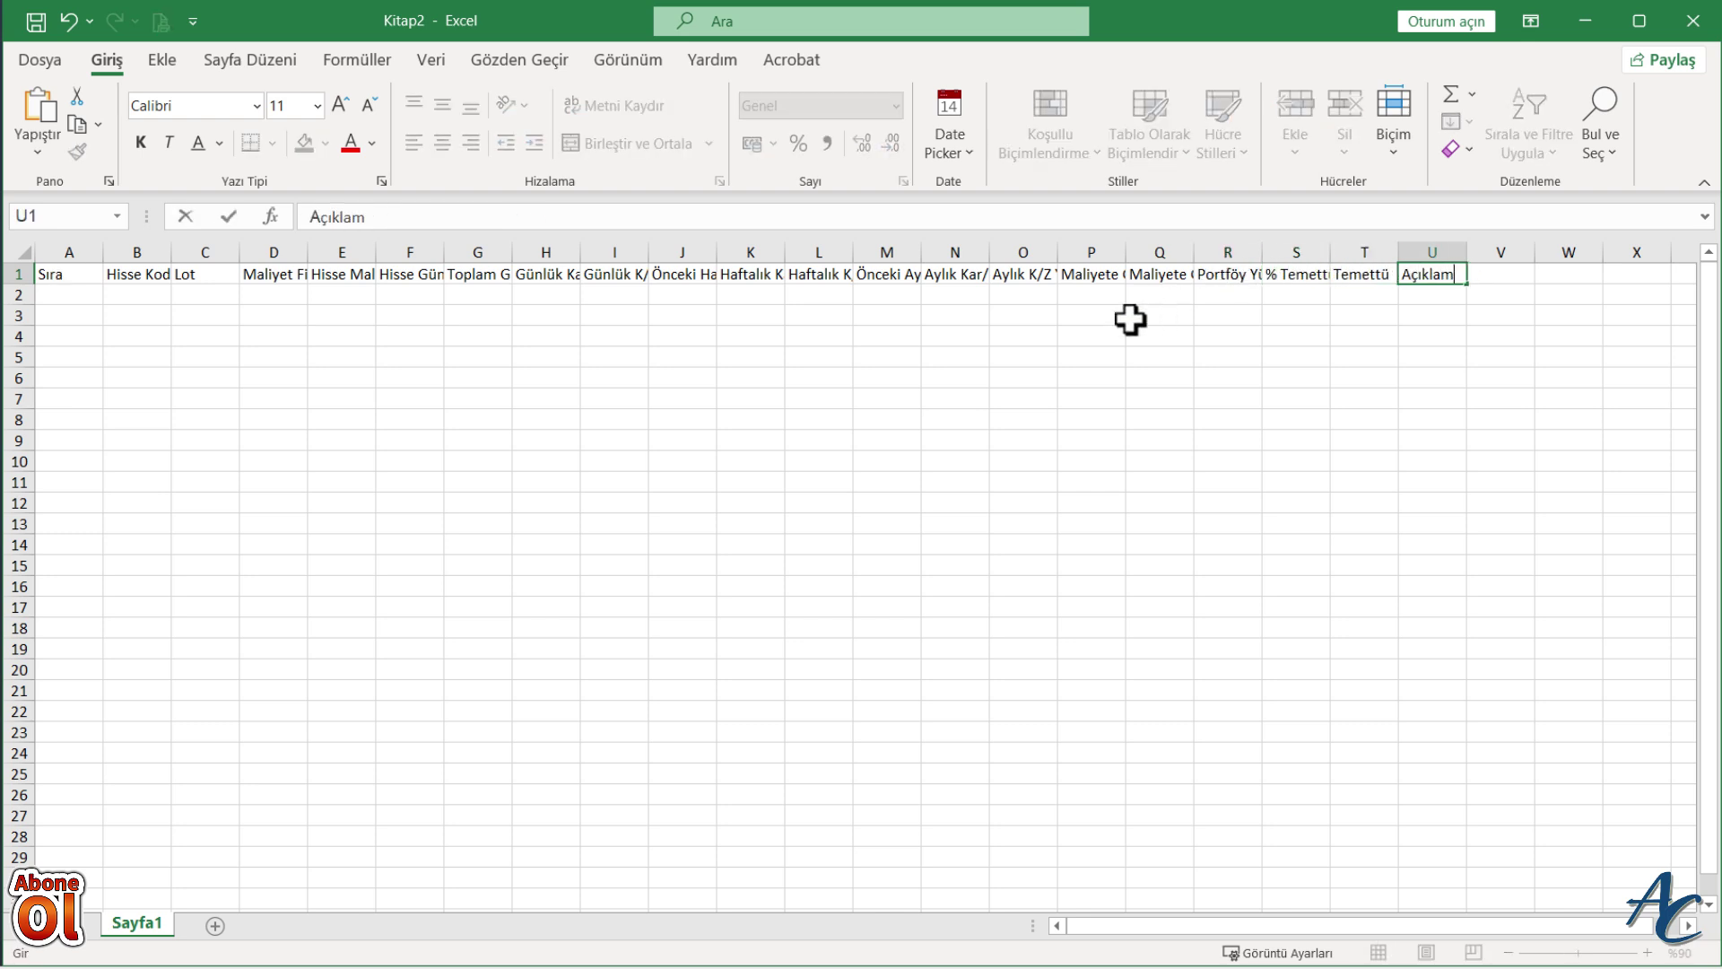
pyautogui.press('Return')
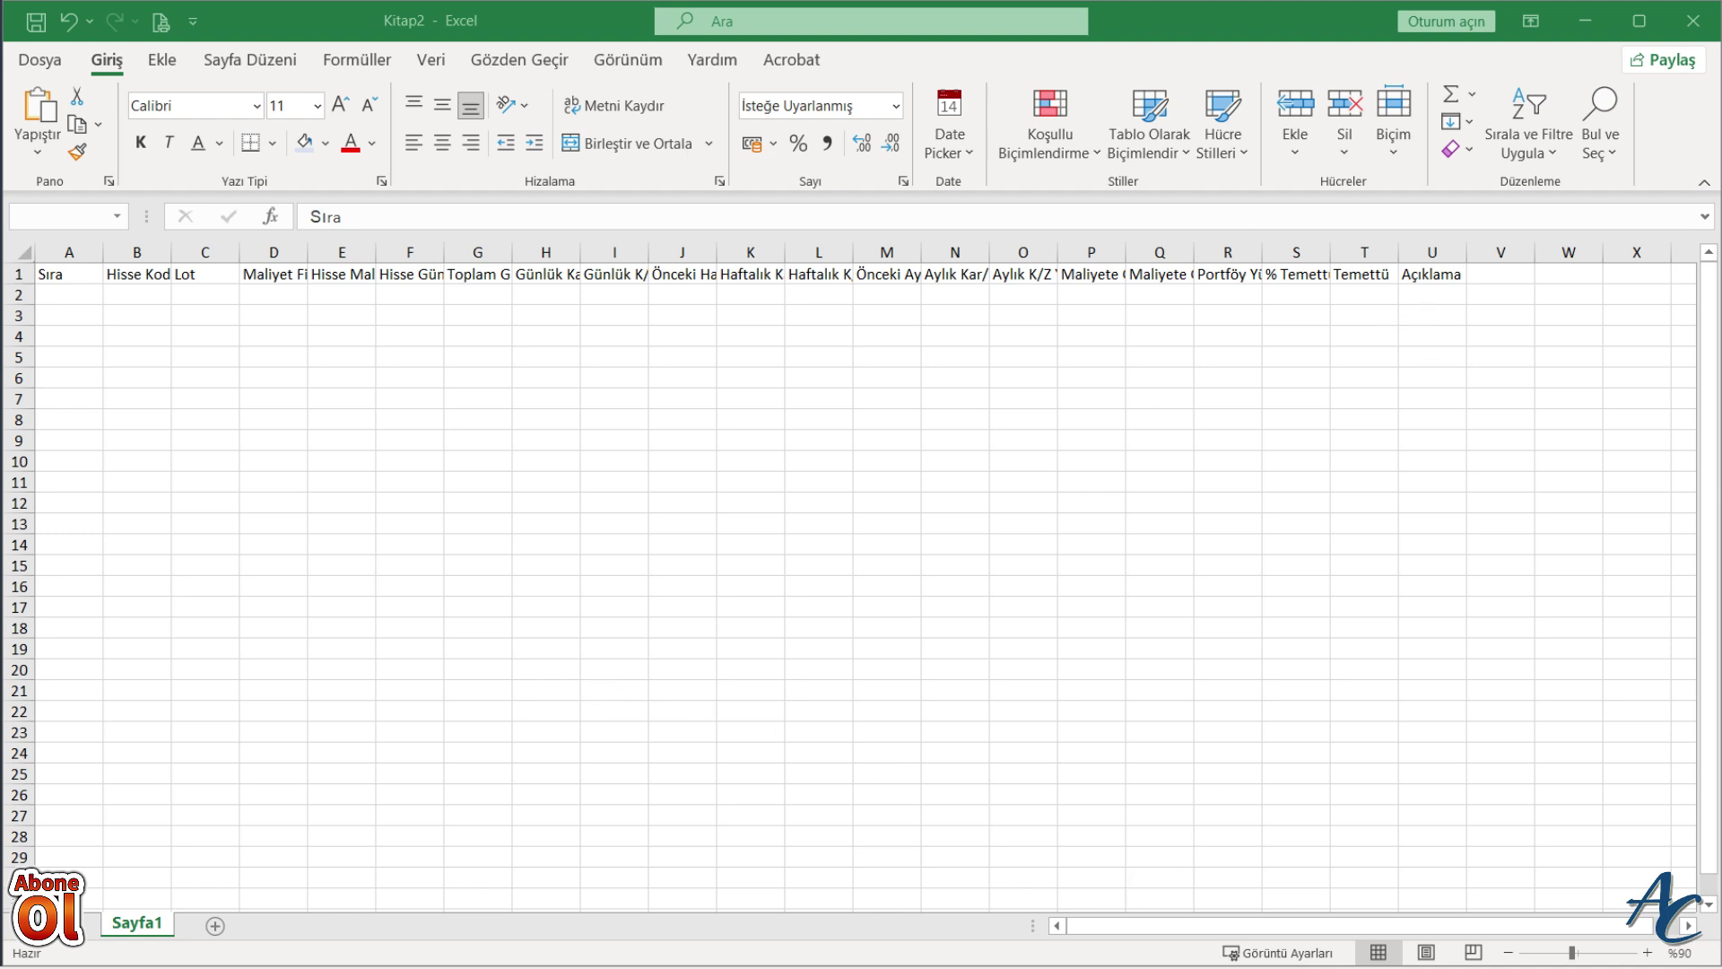
# Step: Set the height of header row 1 to 50
pyautogui.click(9, 275)
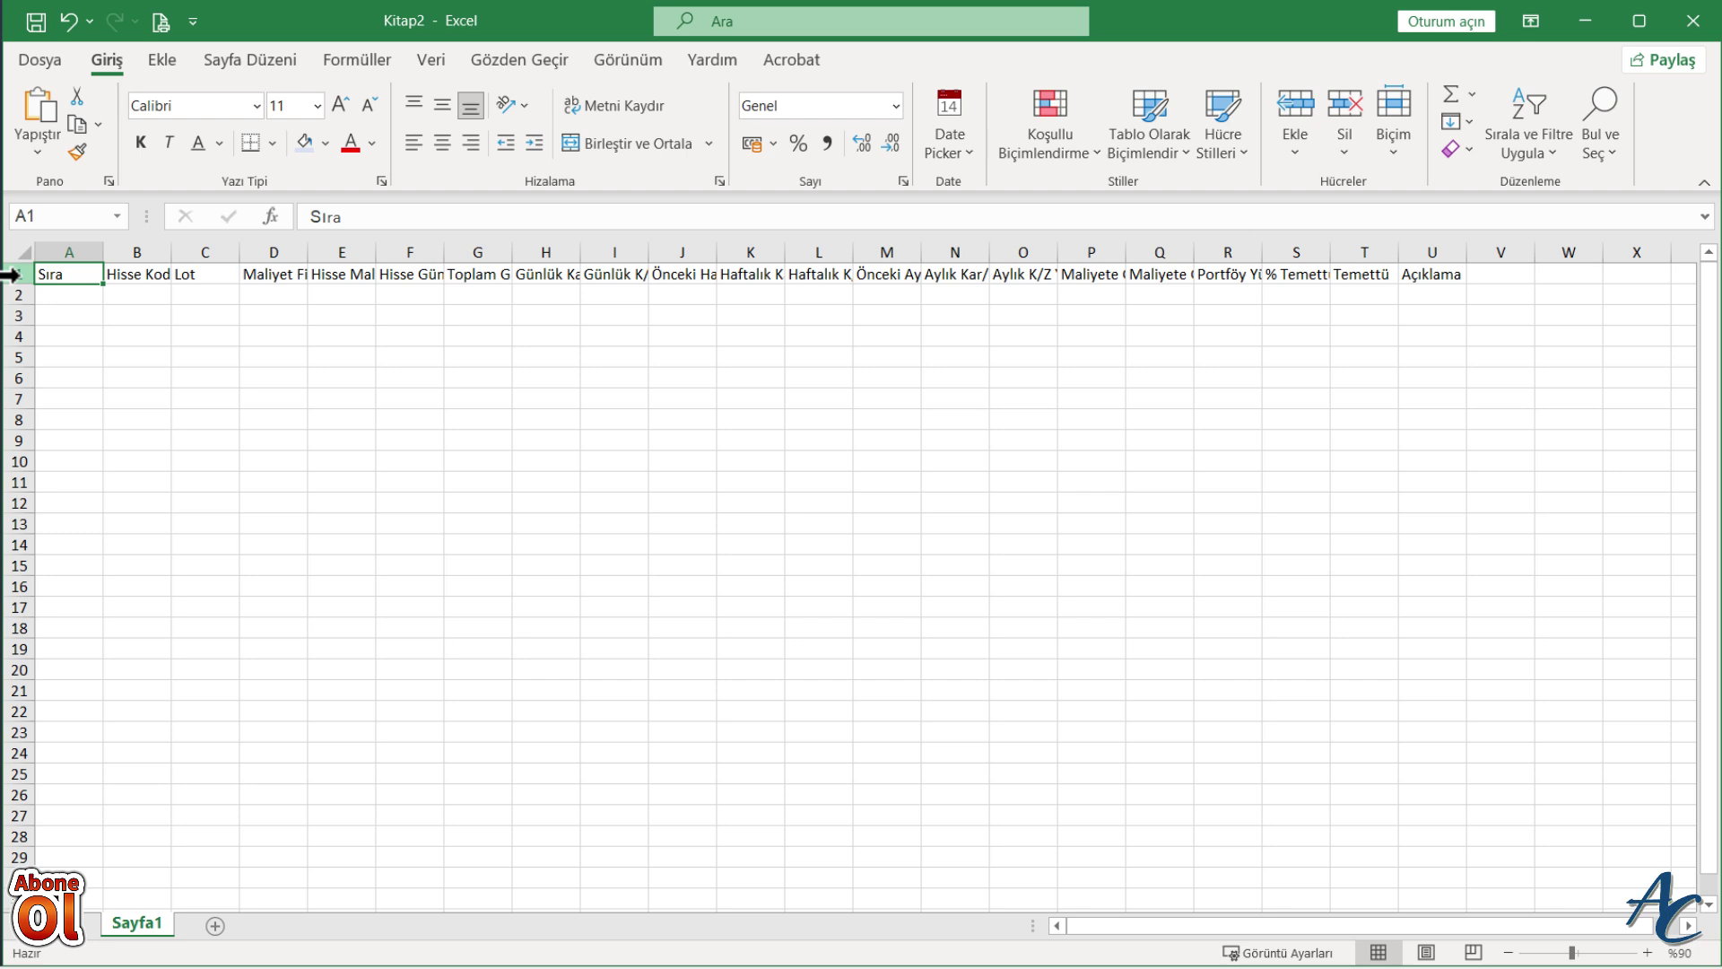
pyautogui.rightClick(8, 275)
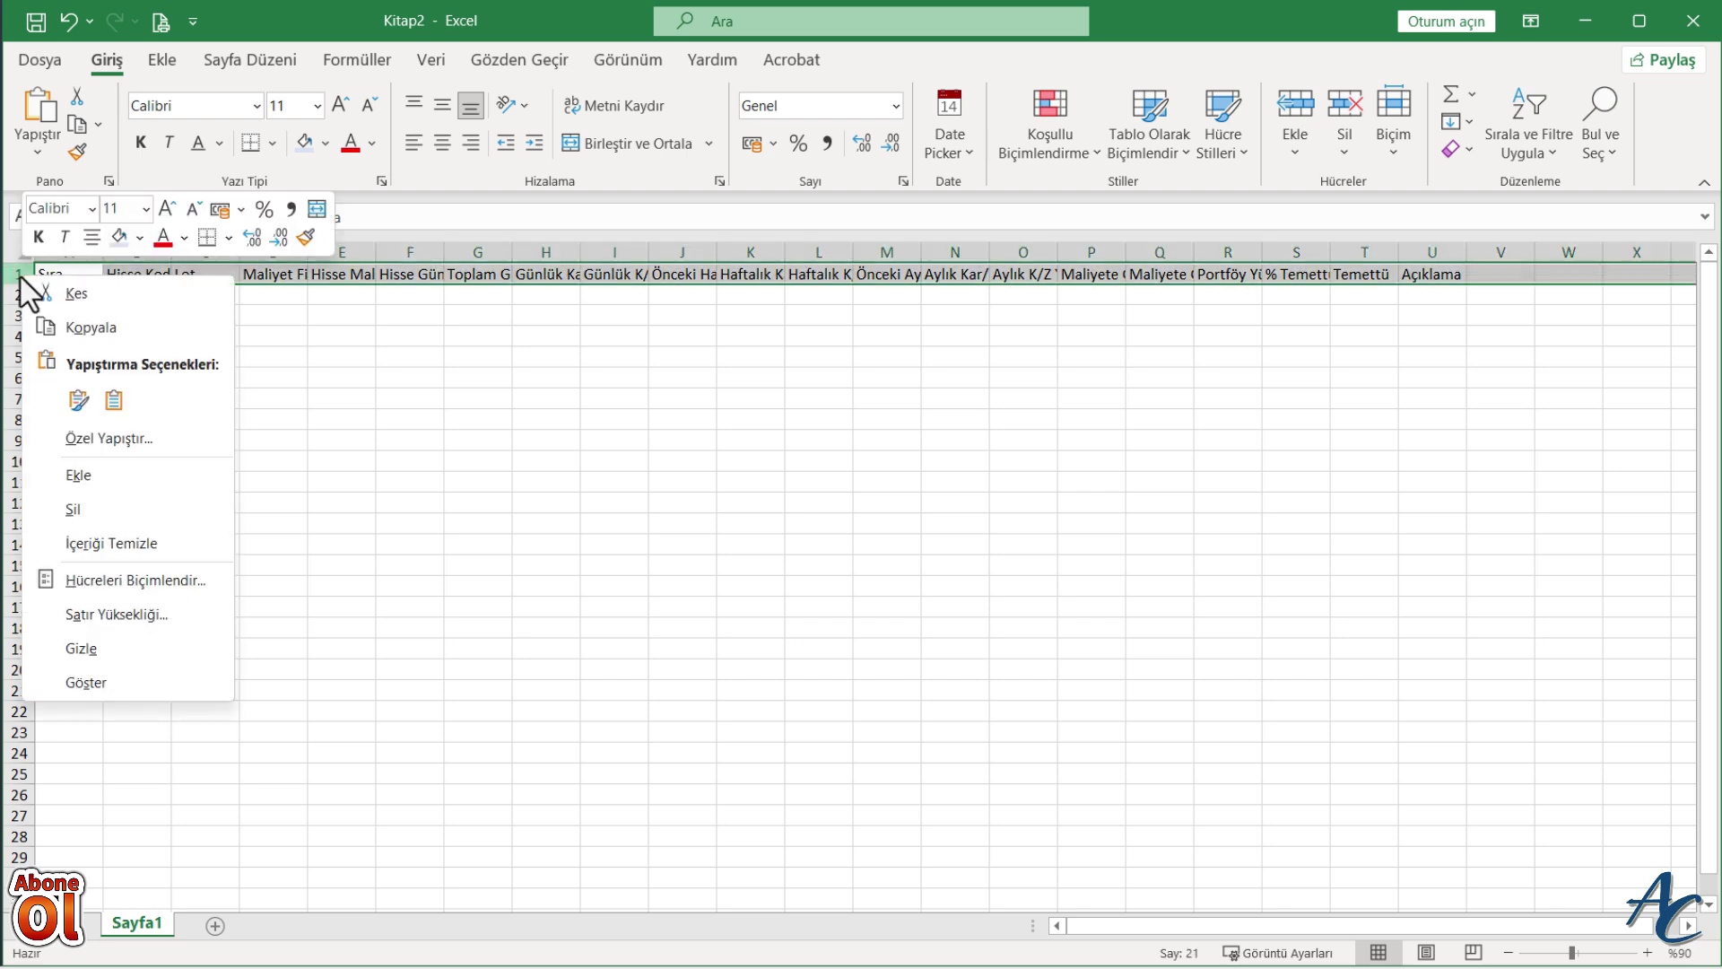
pyautogui.click(117, 618)
pyautogui.write('5')
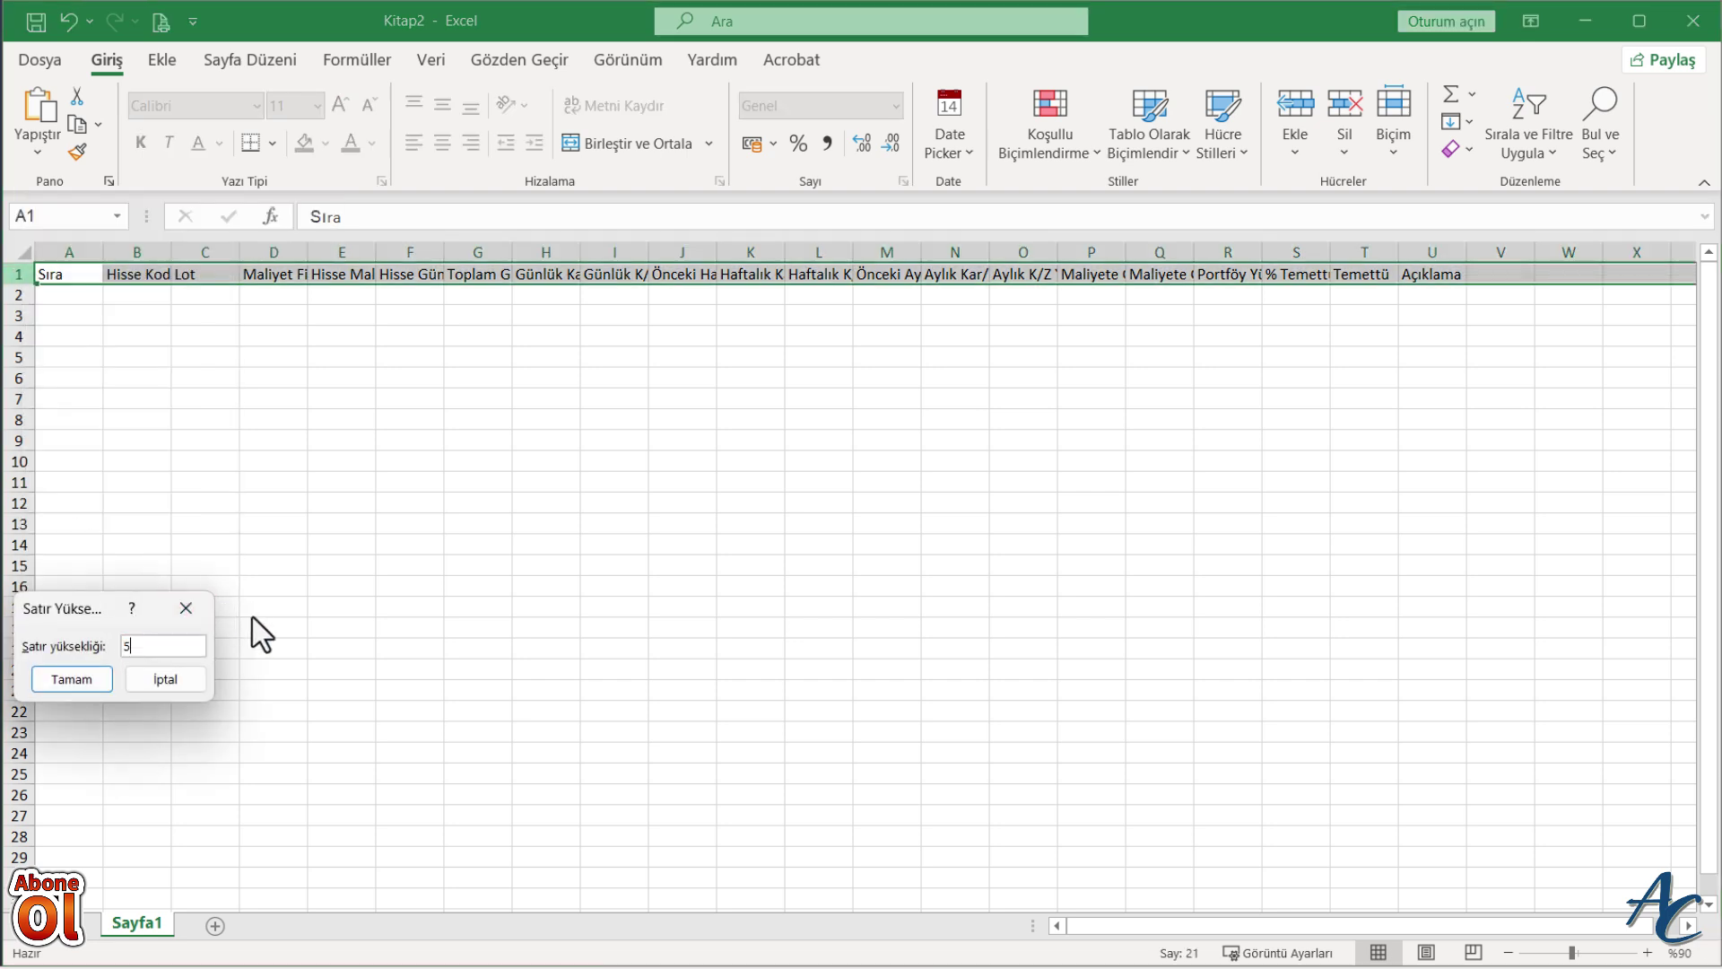
pyautogui.write('0')
pyautogui.click(57, 675)
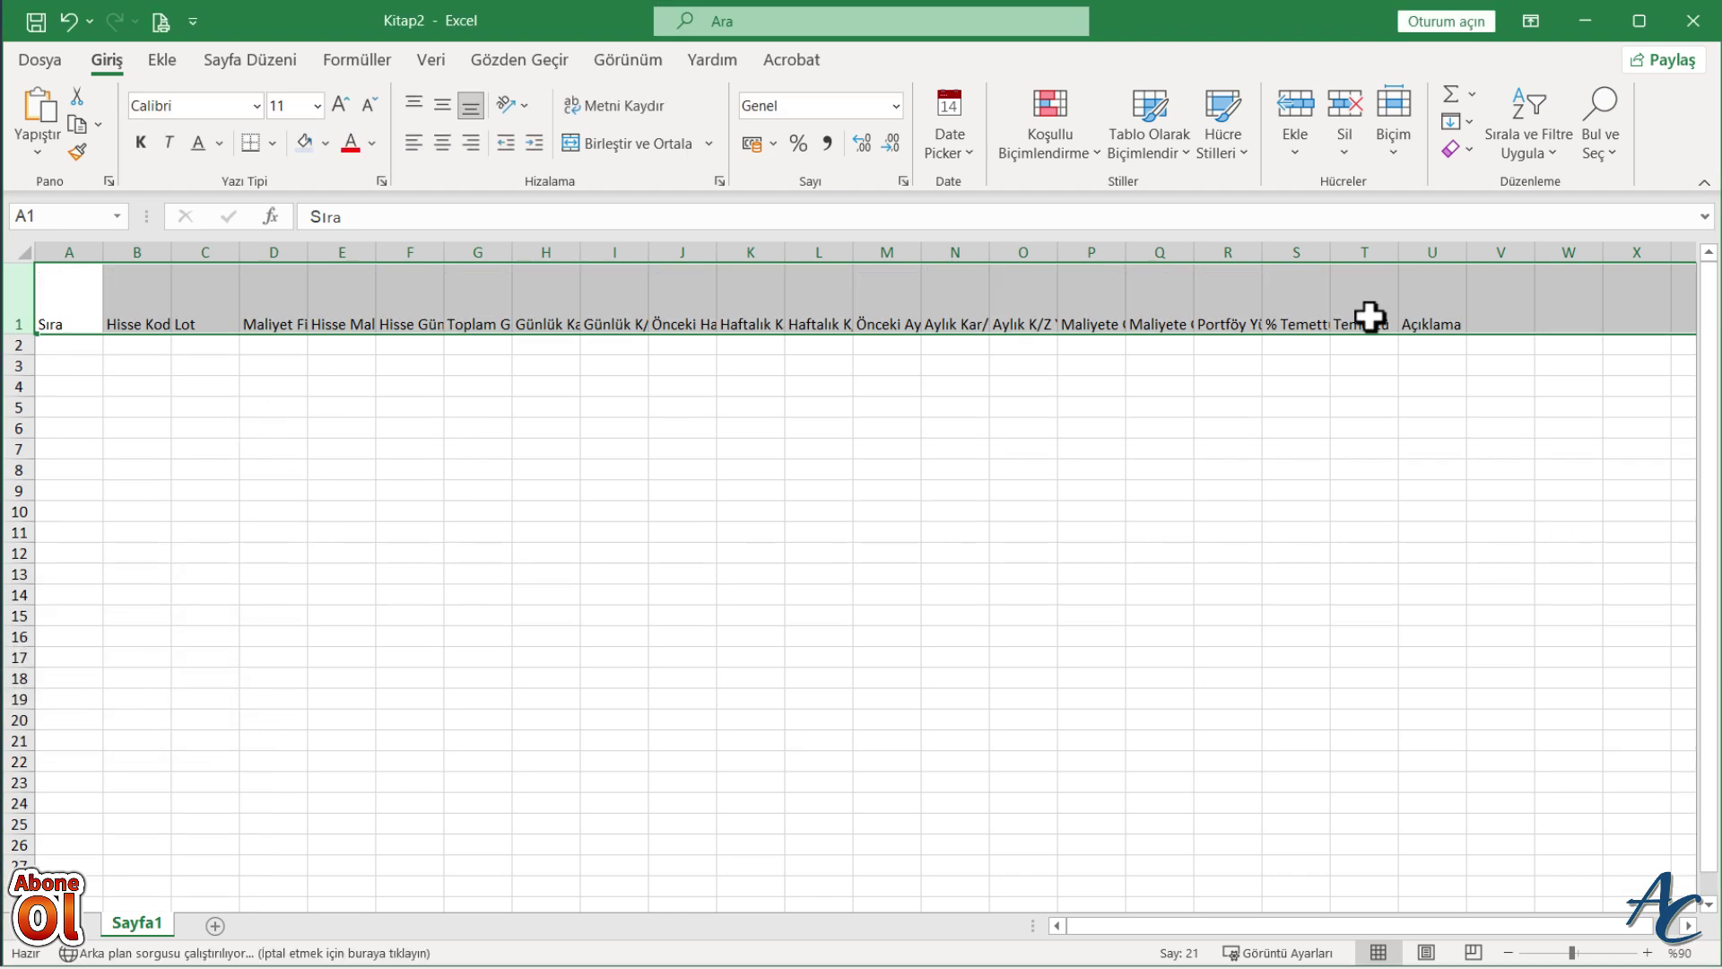
# Step: Make the row 1 headers bold 12-point, centred horizontally and vertically, with wrapped text
pyautogui.click(136, 150)
pyautogui.click(340, 106)
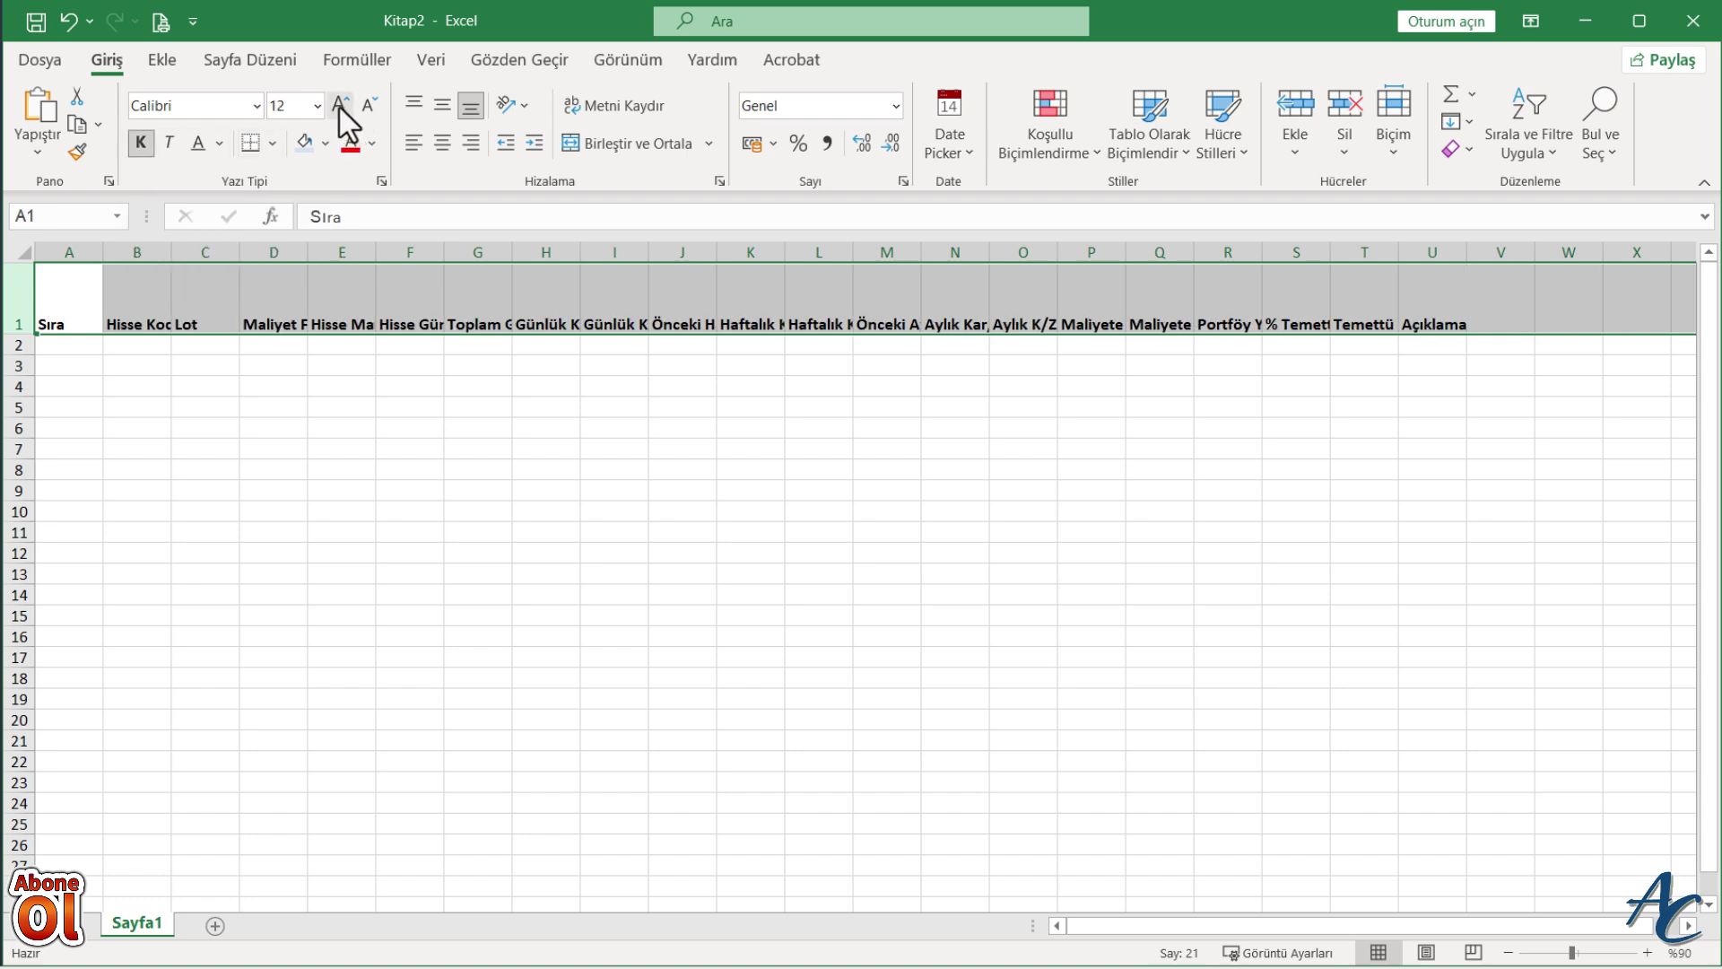
pyautogui.click(442, 142)
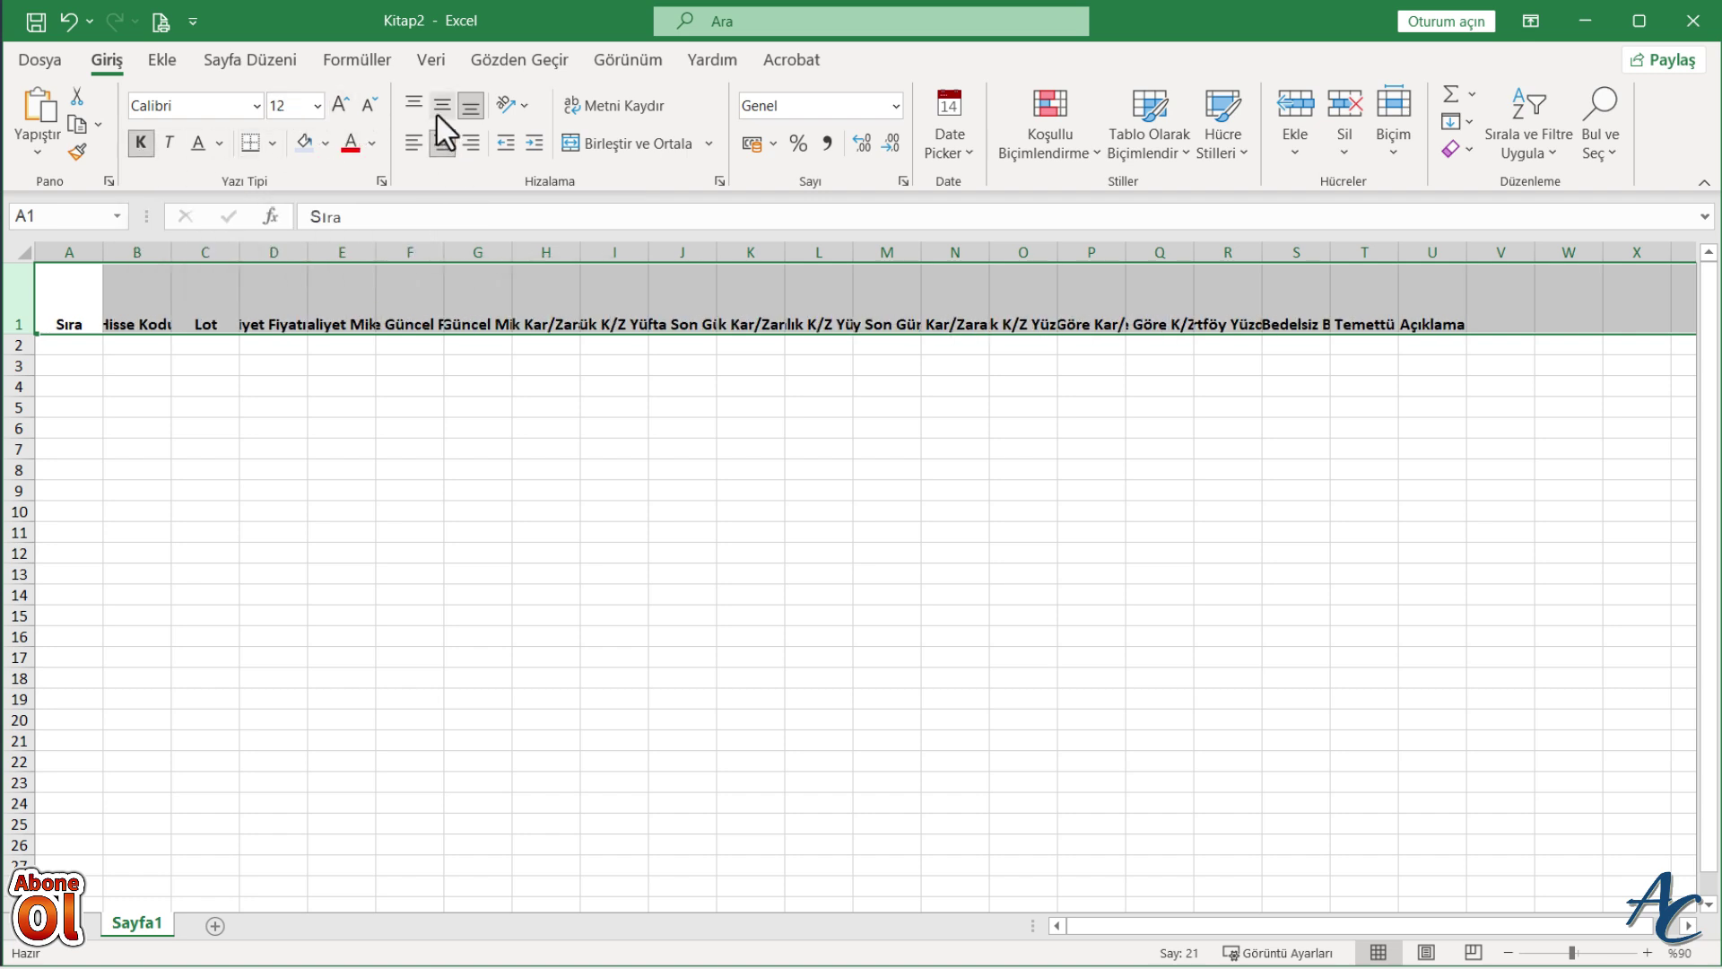
pyautogui.click(439, 111)
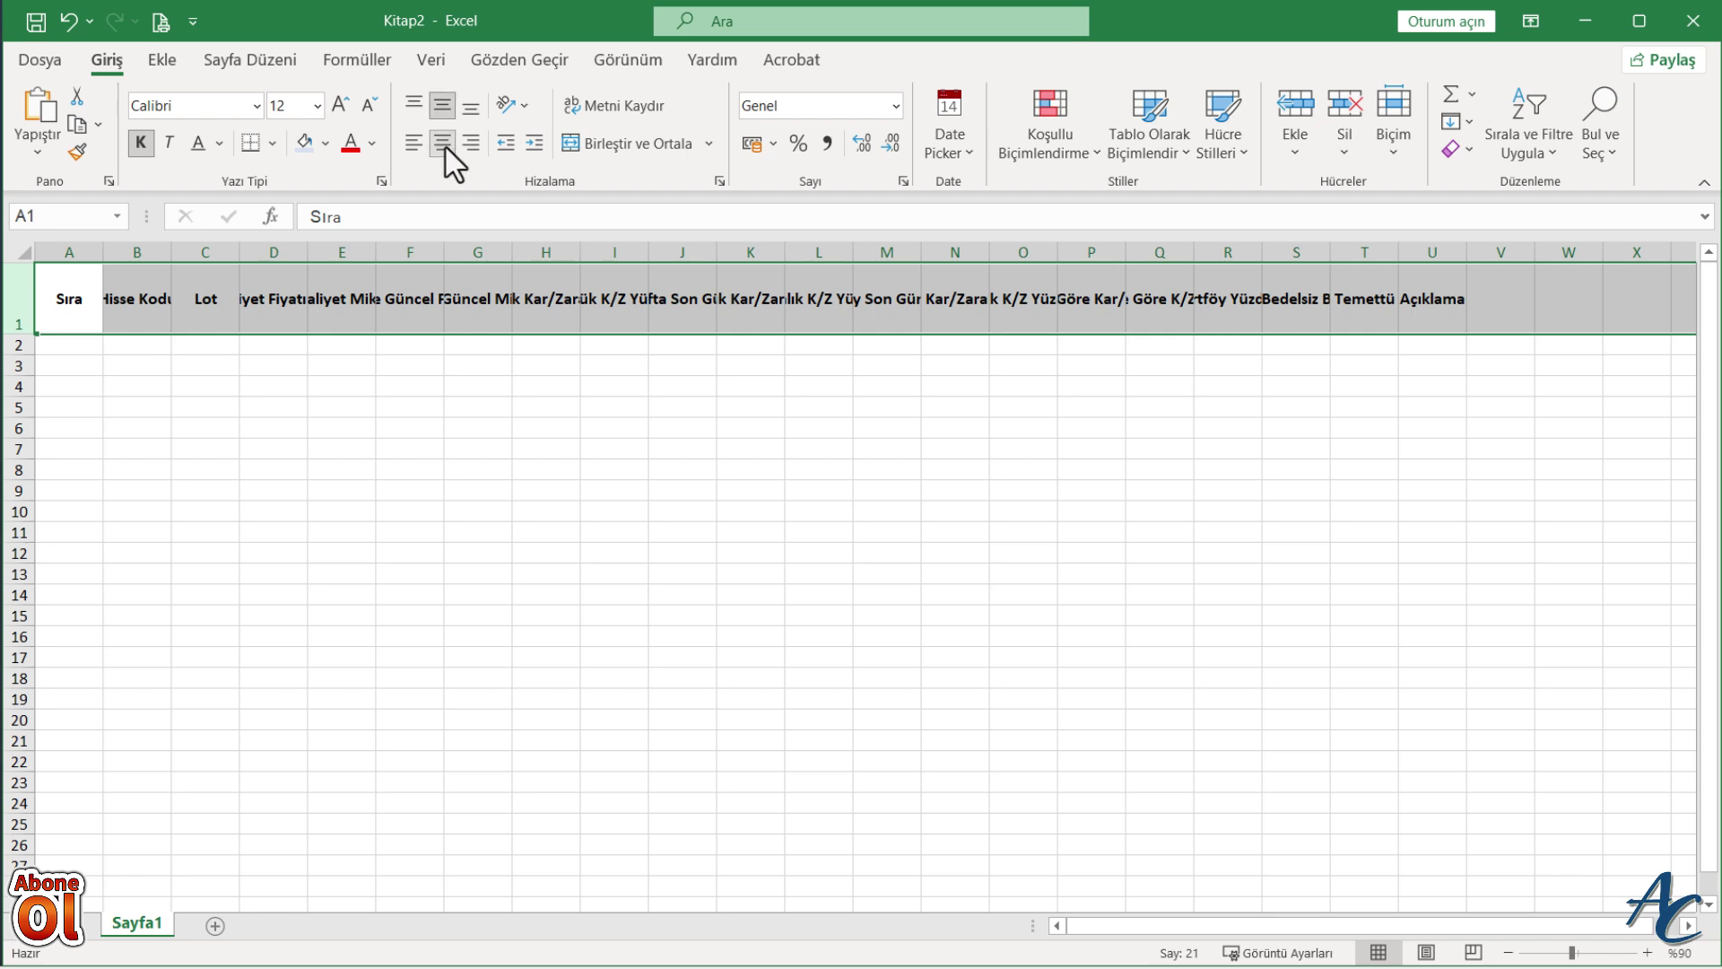
pyautogui.click(633, 115)
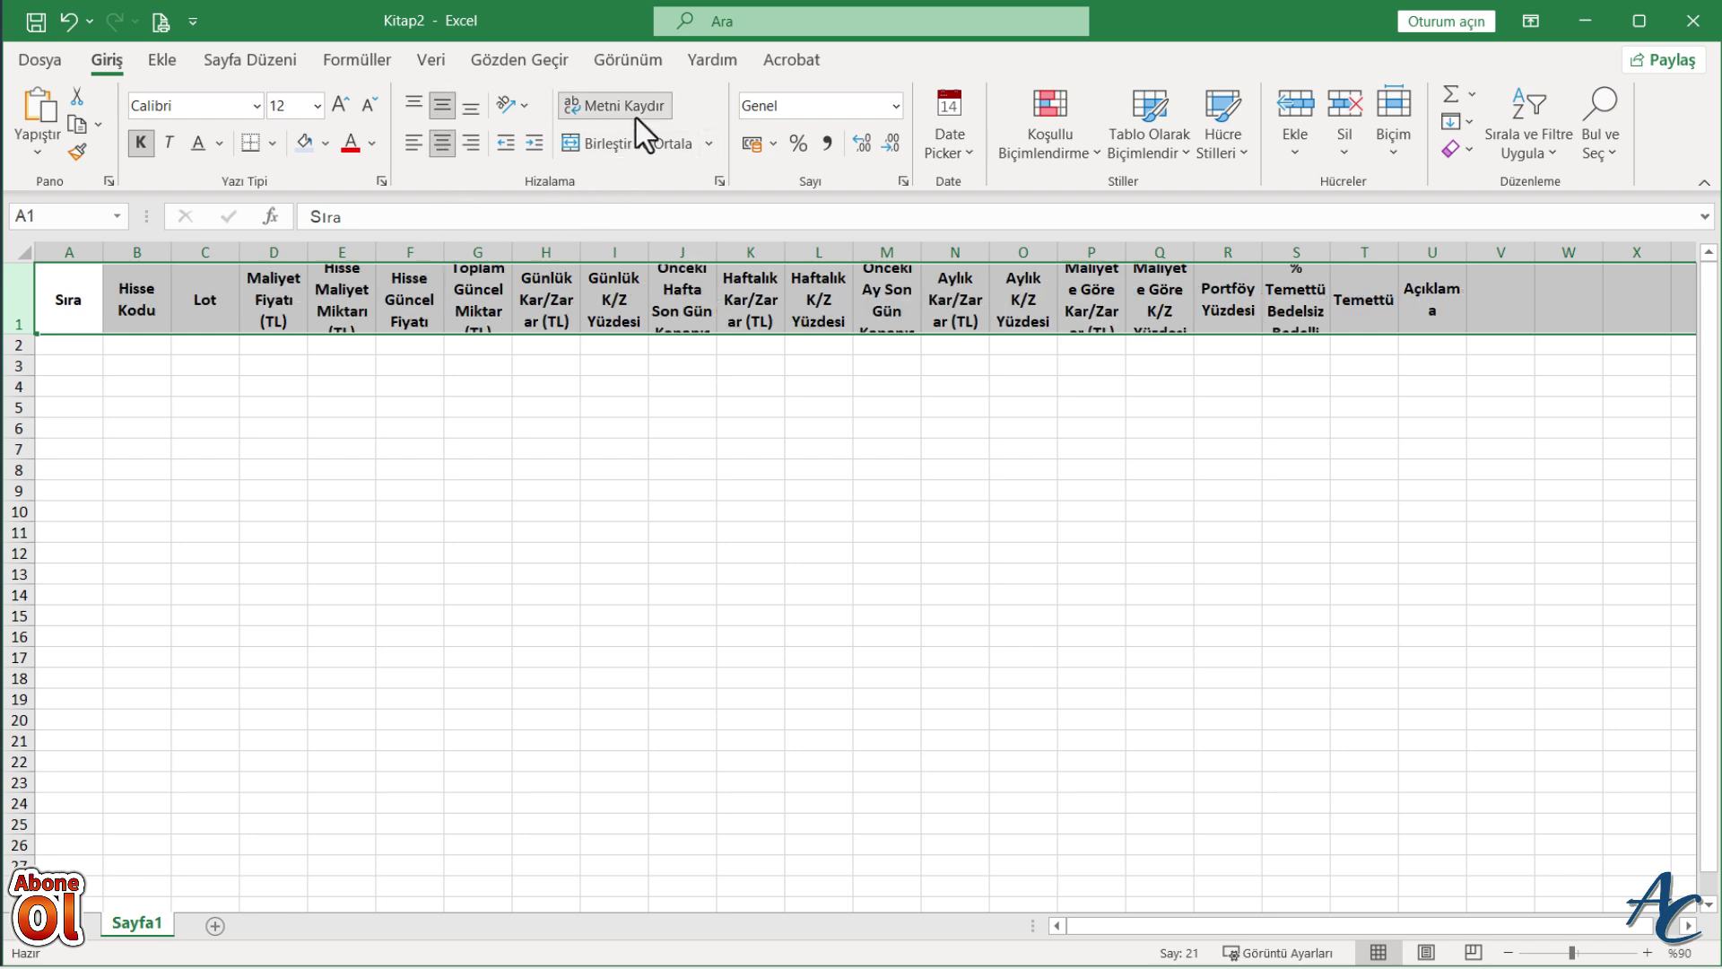
# Step: Resize columns A through S, narrowing A and C and widening the rest to fit headers
pyautogui.click(130, 352)
pyautogui.moveTo(103, 254); pyautogui.dragTo(80, 254)
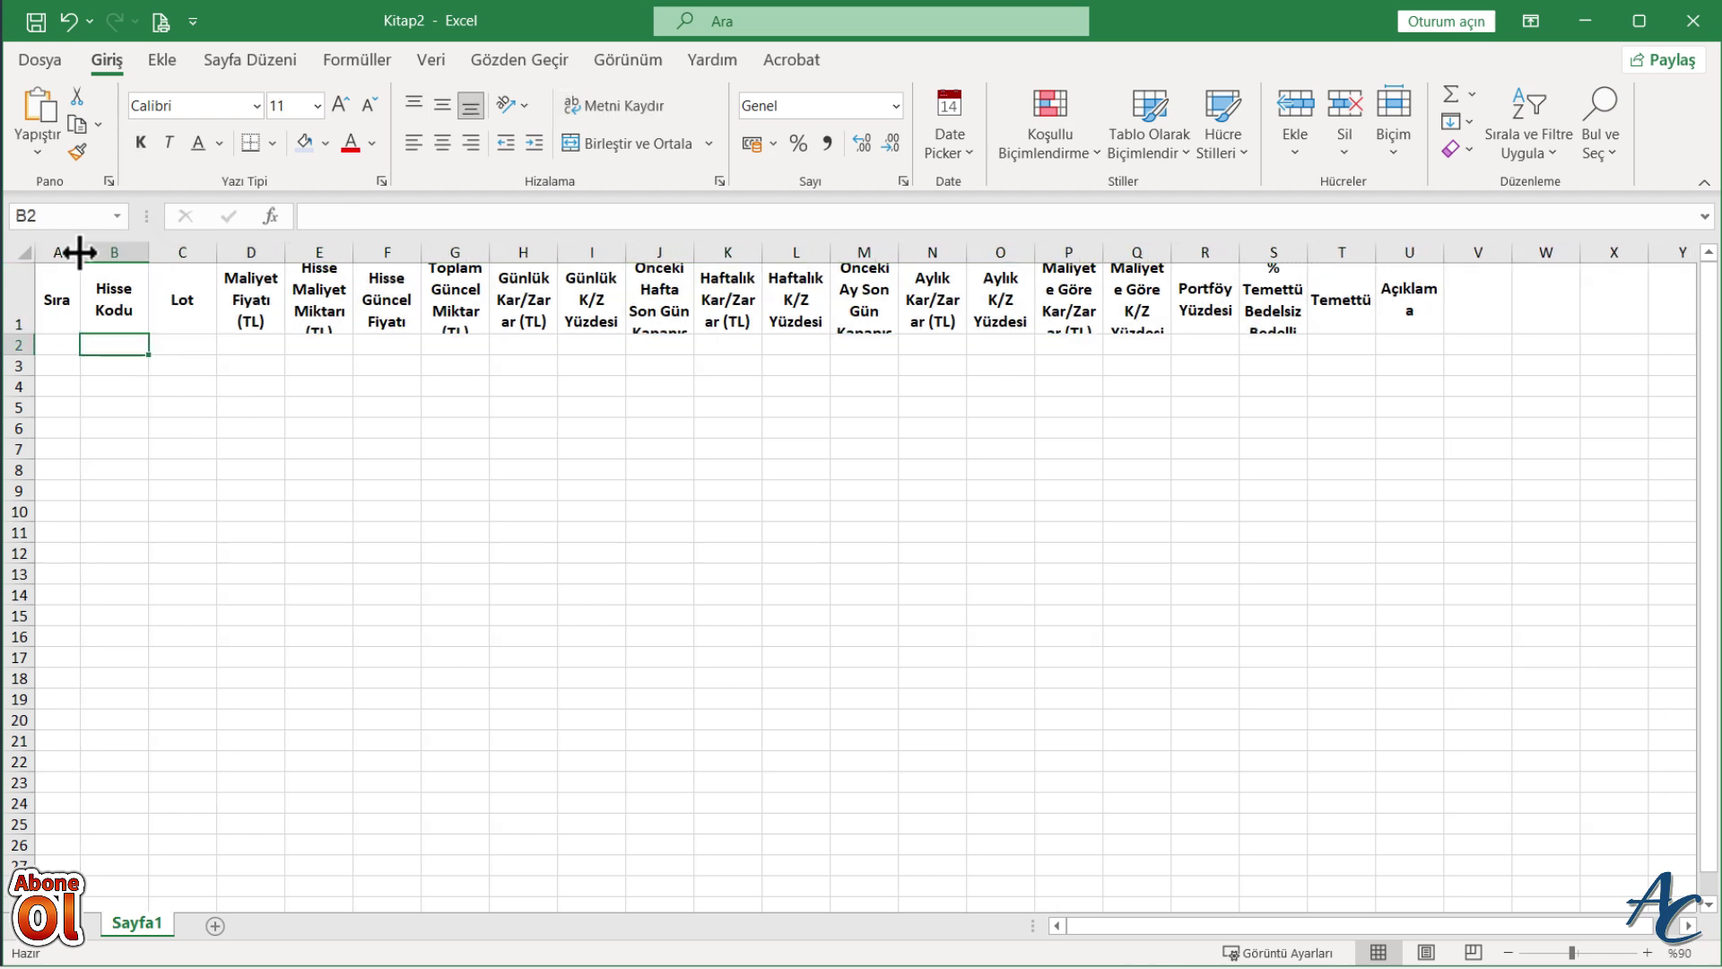
pyautogui.moveTo(217, 254); pyautogui.dragTo(289, 254)
pyautogui.moveTo(358, 254); pyautogui.dragTo(472, 254)
pyautogui.moveTo(541, 254); pyautogui.dragTo(685, 254)
pyautogui.moveTo(822, 248); pyautogui.dragTo(860, 254)
pyautogui.moveTo(927, 254); pyautogui.dragTo(1326, 254)
pyautogui.moveTo(1394, 254); pyautogui.dragTo(1439, 254)
pyautogui.moveTo(1502, 254); pyautogui.dragTo(1531, 254)
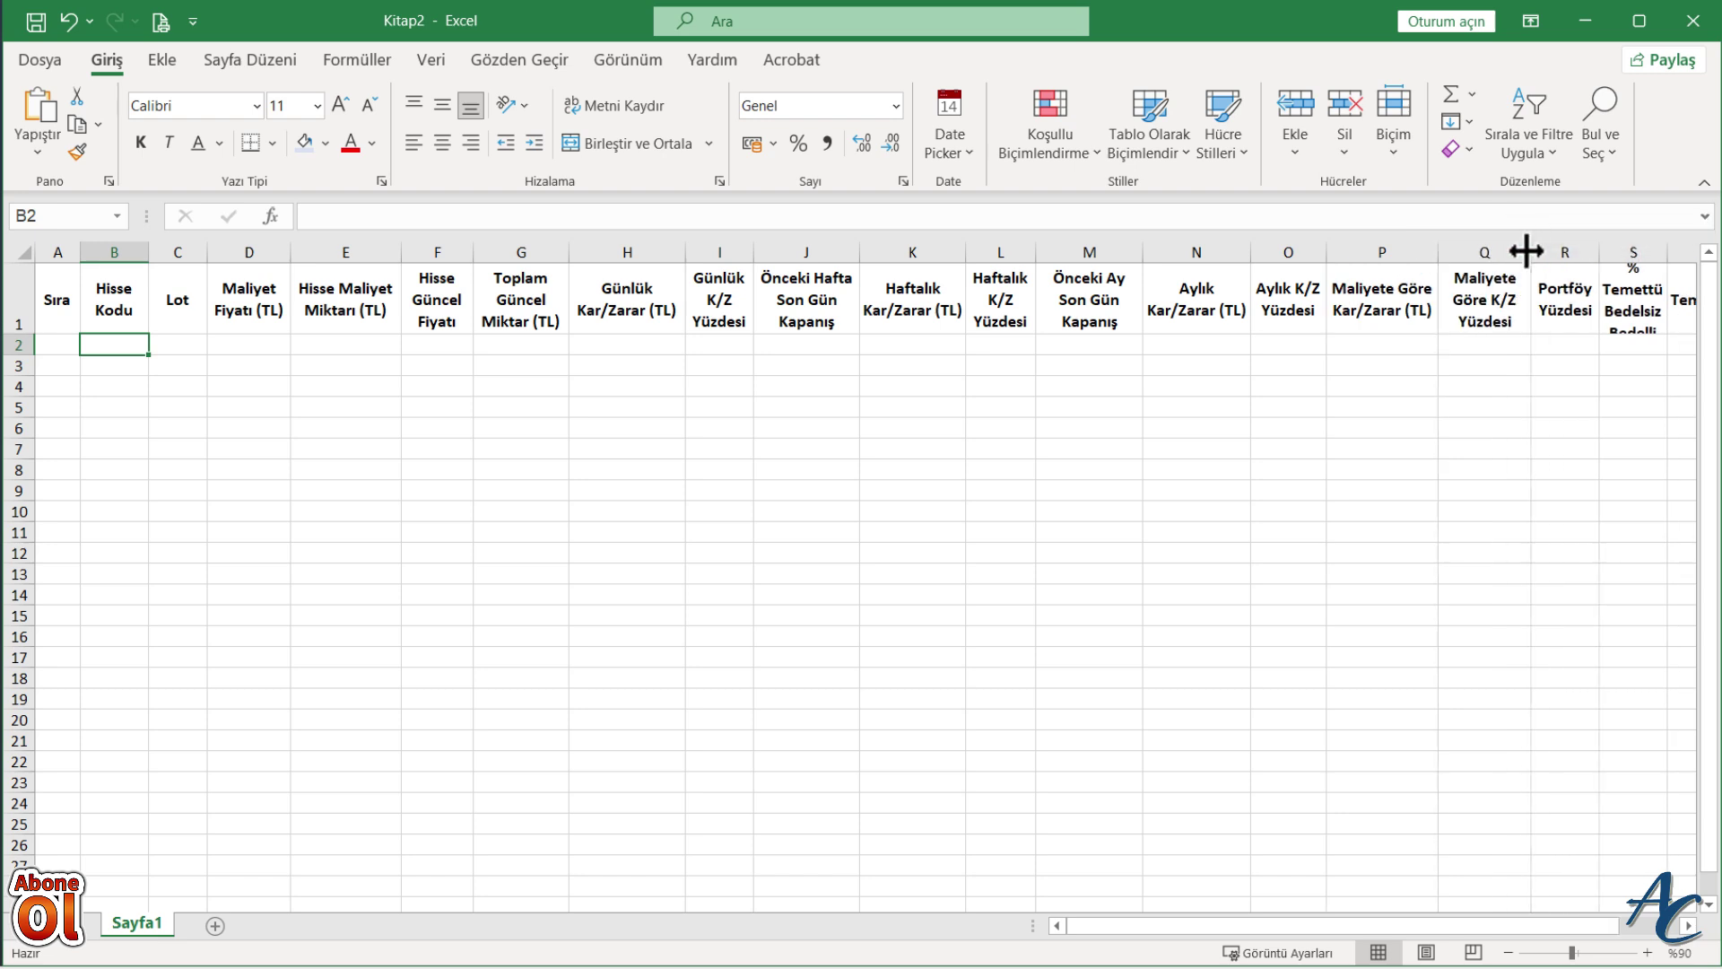
pyautogui.moveTo(1669, 254); pyautogui.dragTo(1695, 254)
pyautogui.moveTo(1405, 925); pyautogui.dragTo(1495, 925)
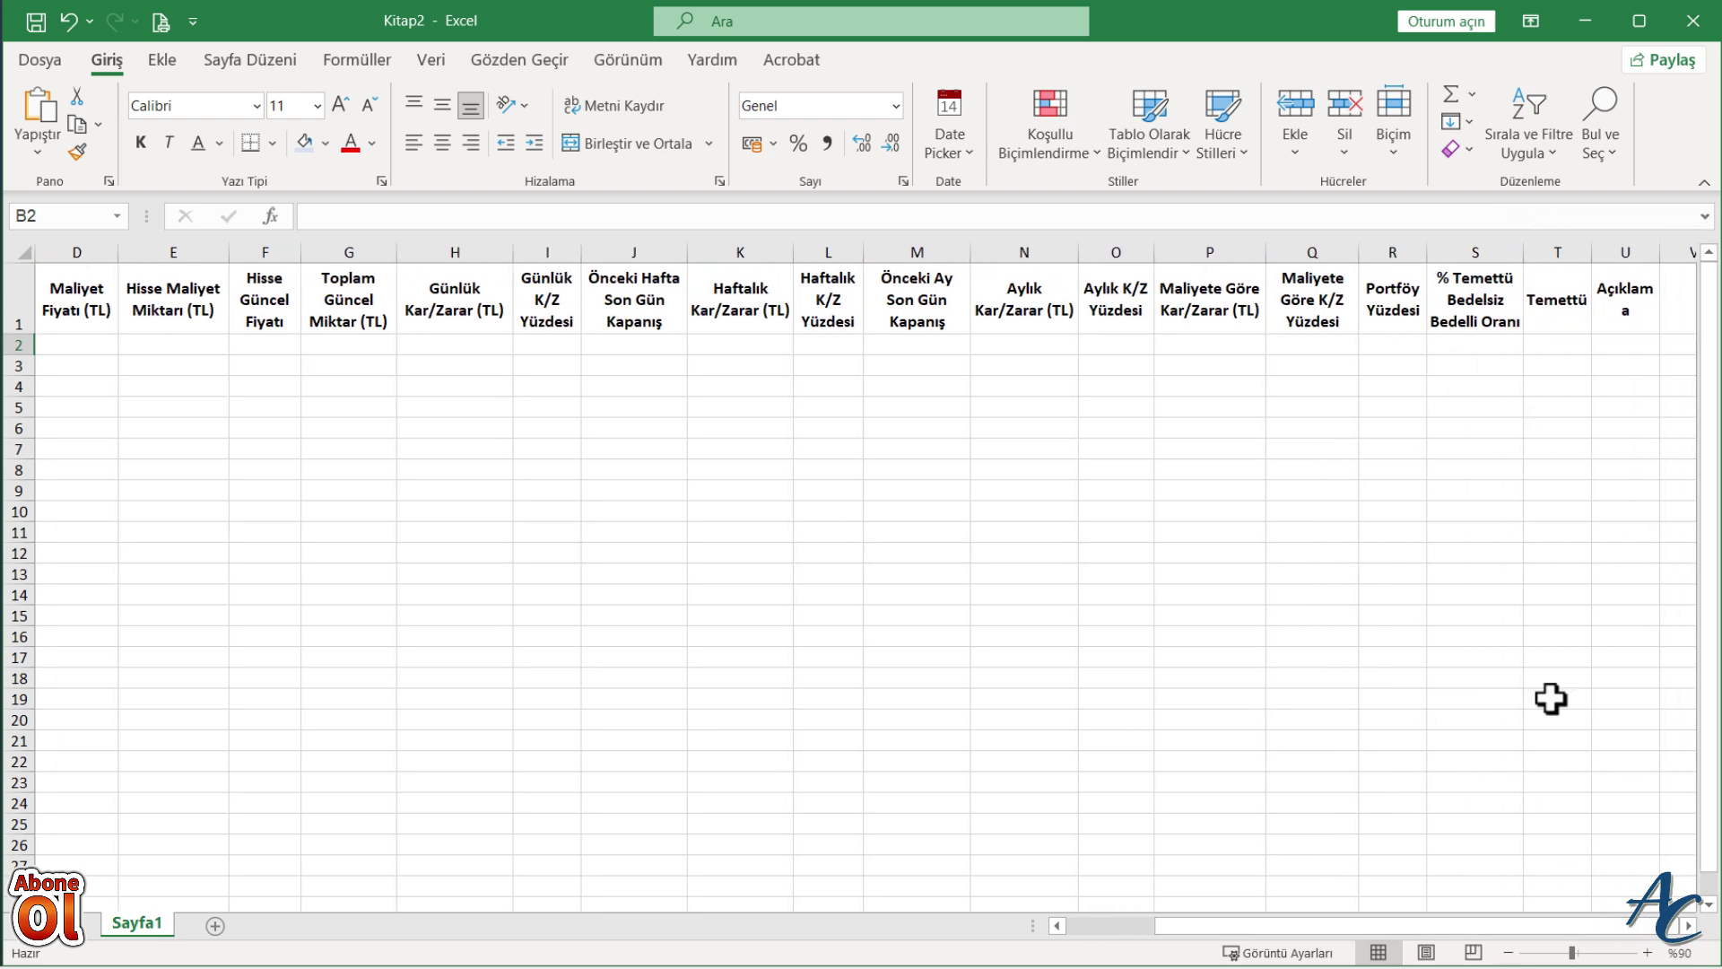
pyautogui.moveTo(1536, 254); pyautogui.dragTo(1533, 251)
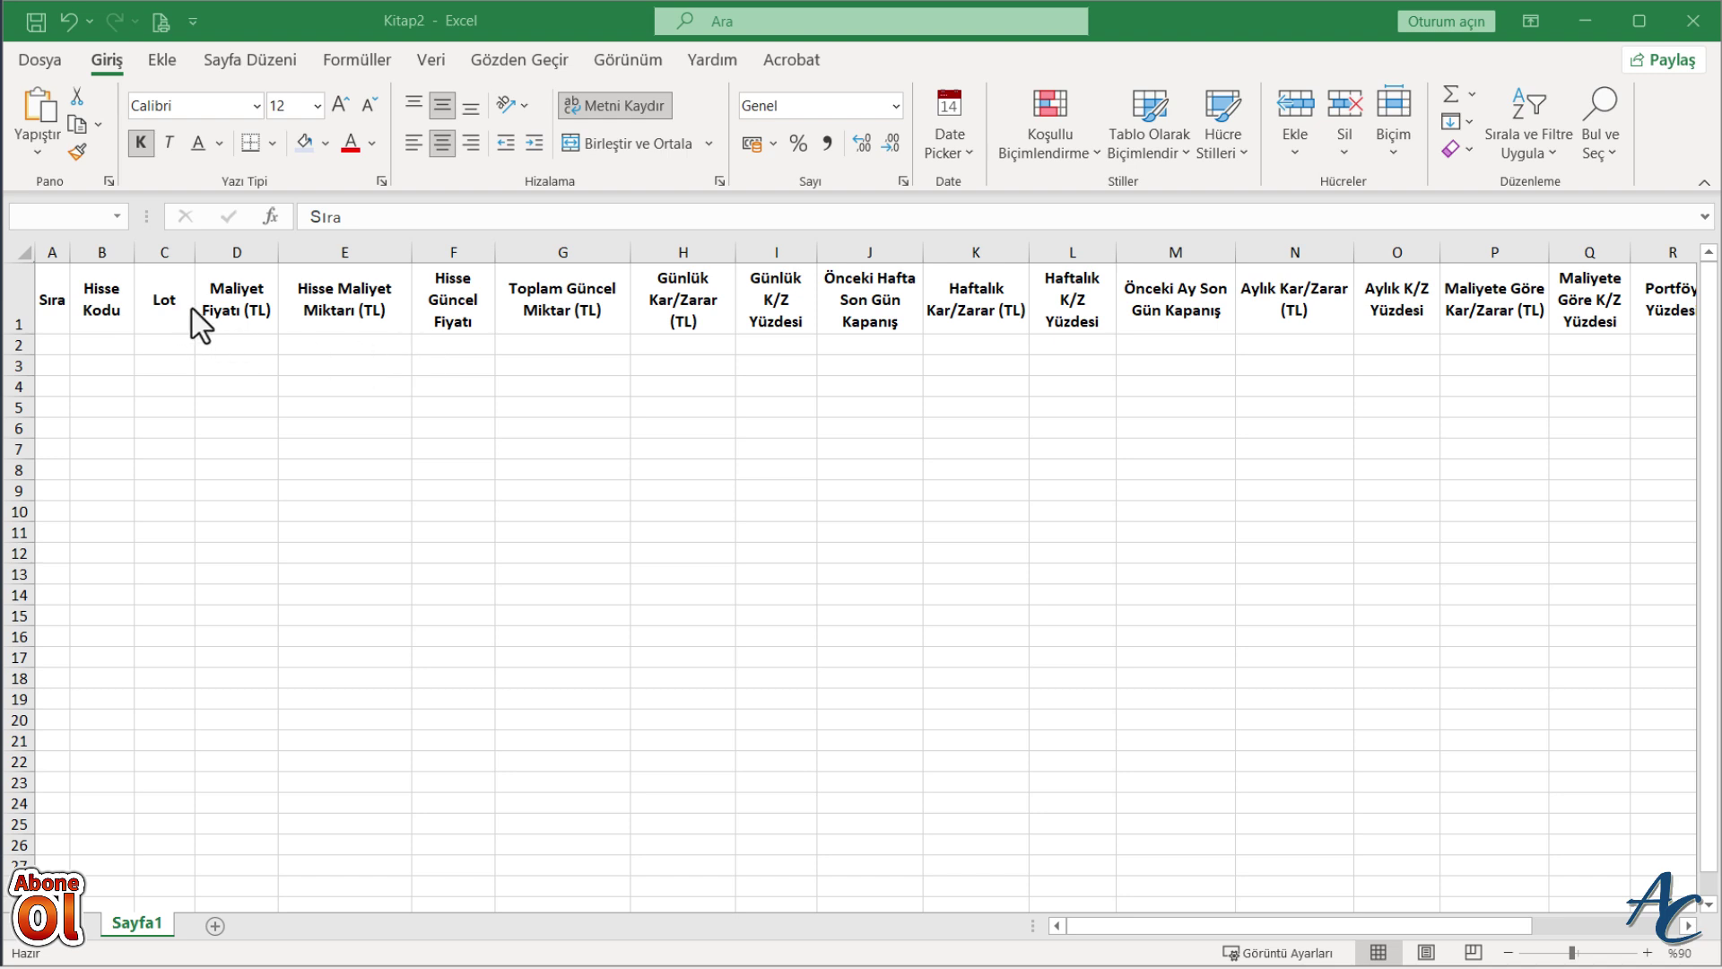
# Step: Enter the formula =SATIR()-1 in cell A2 so the first row is numbered 1
pyautogui.click(51, 344)
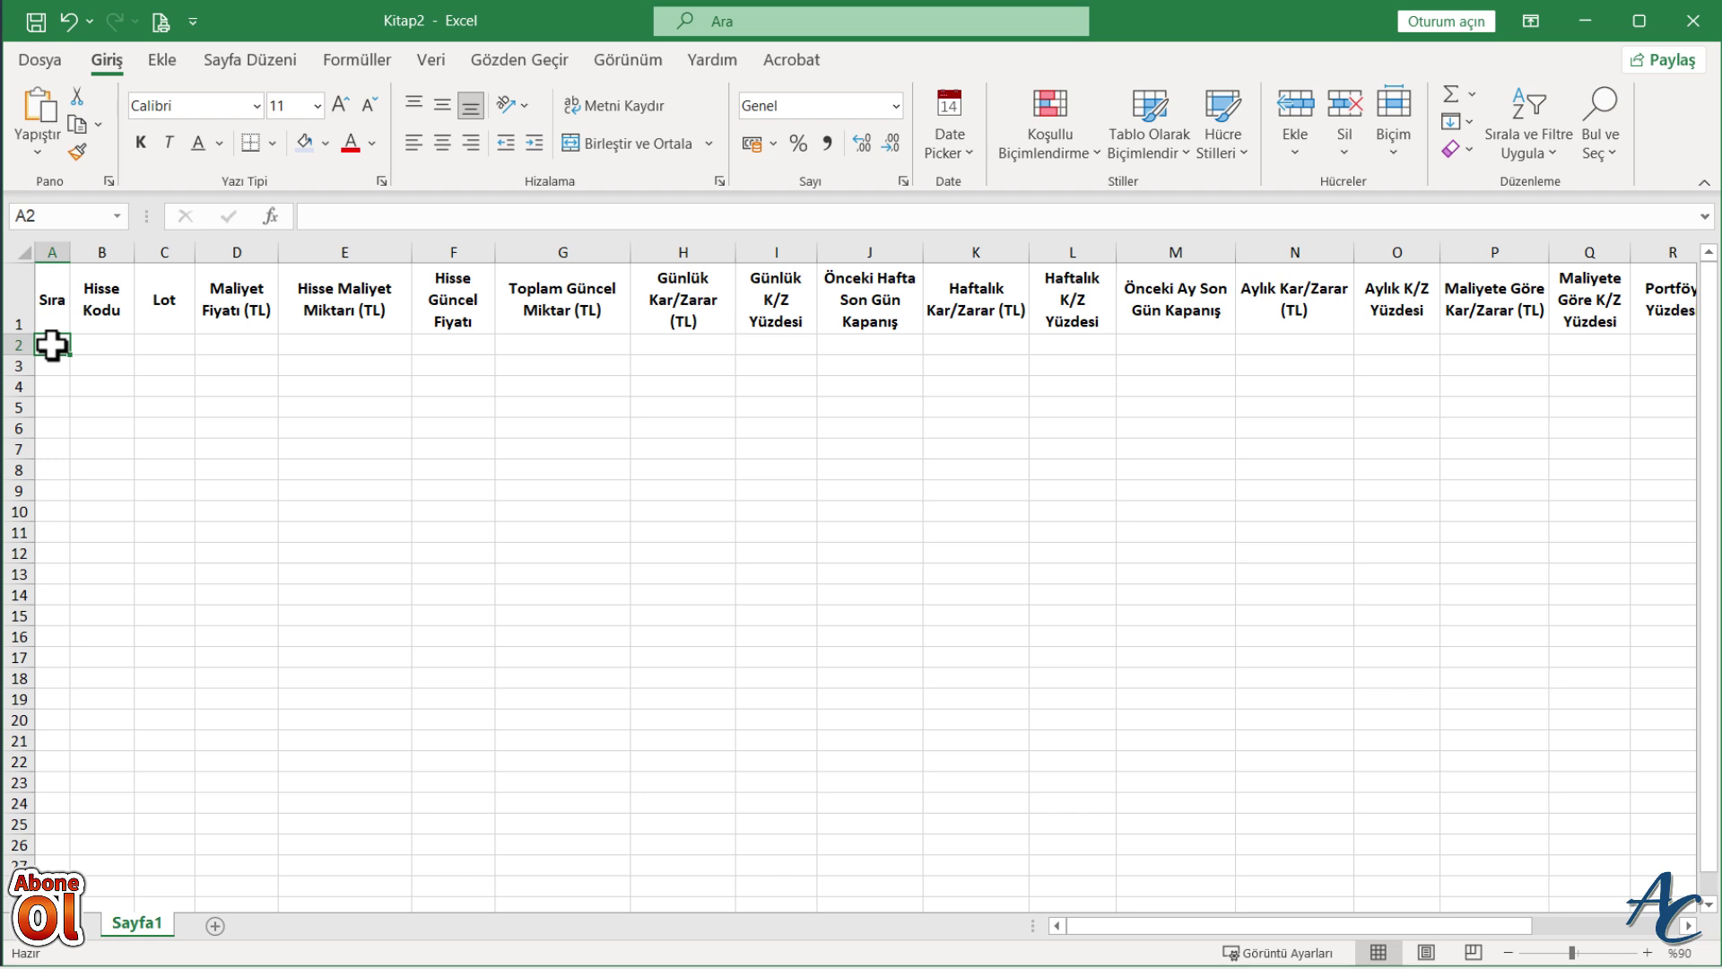
pyautogui.write('=SAT')
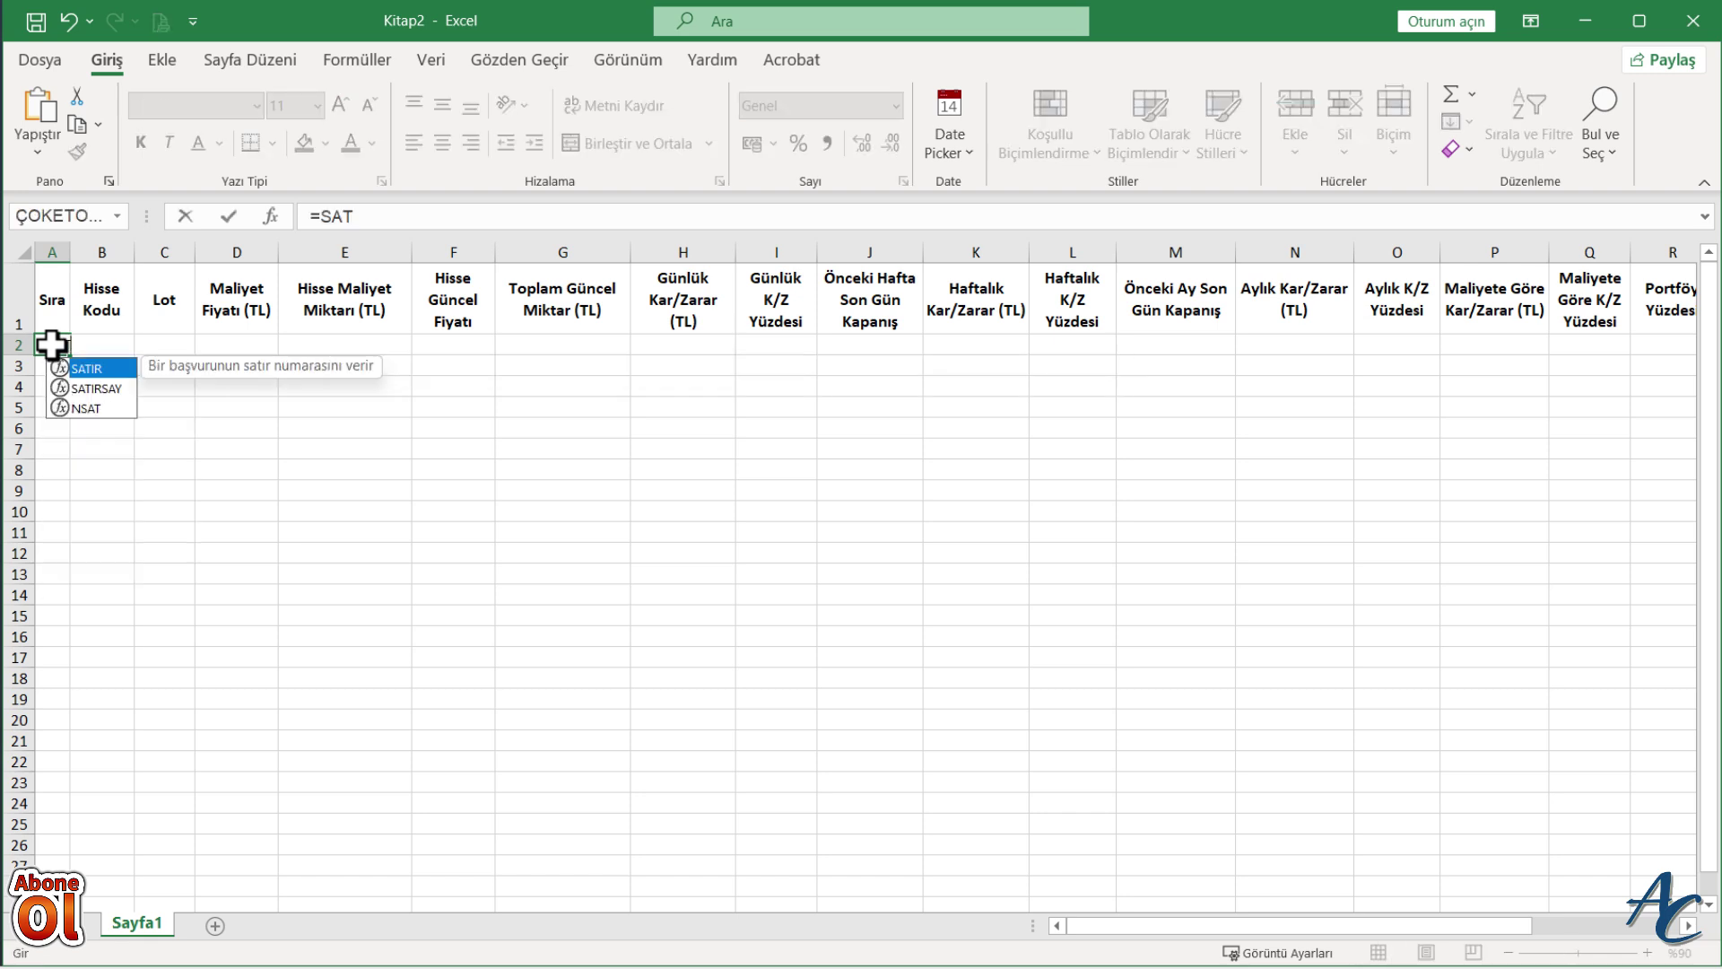
pyautogui.write('IR')
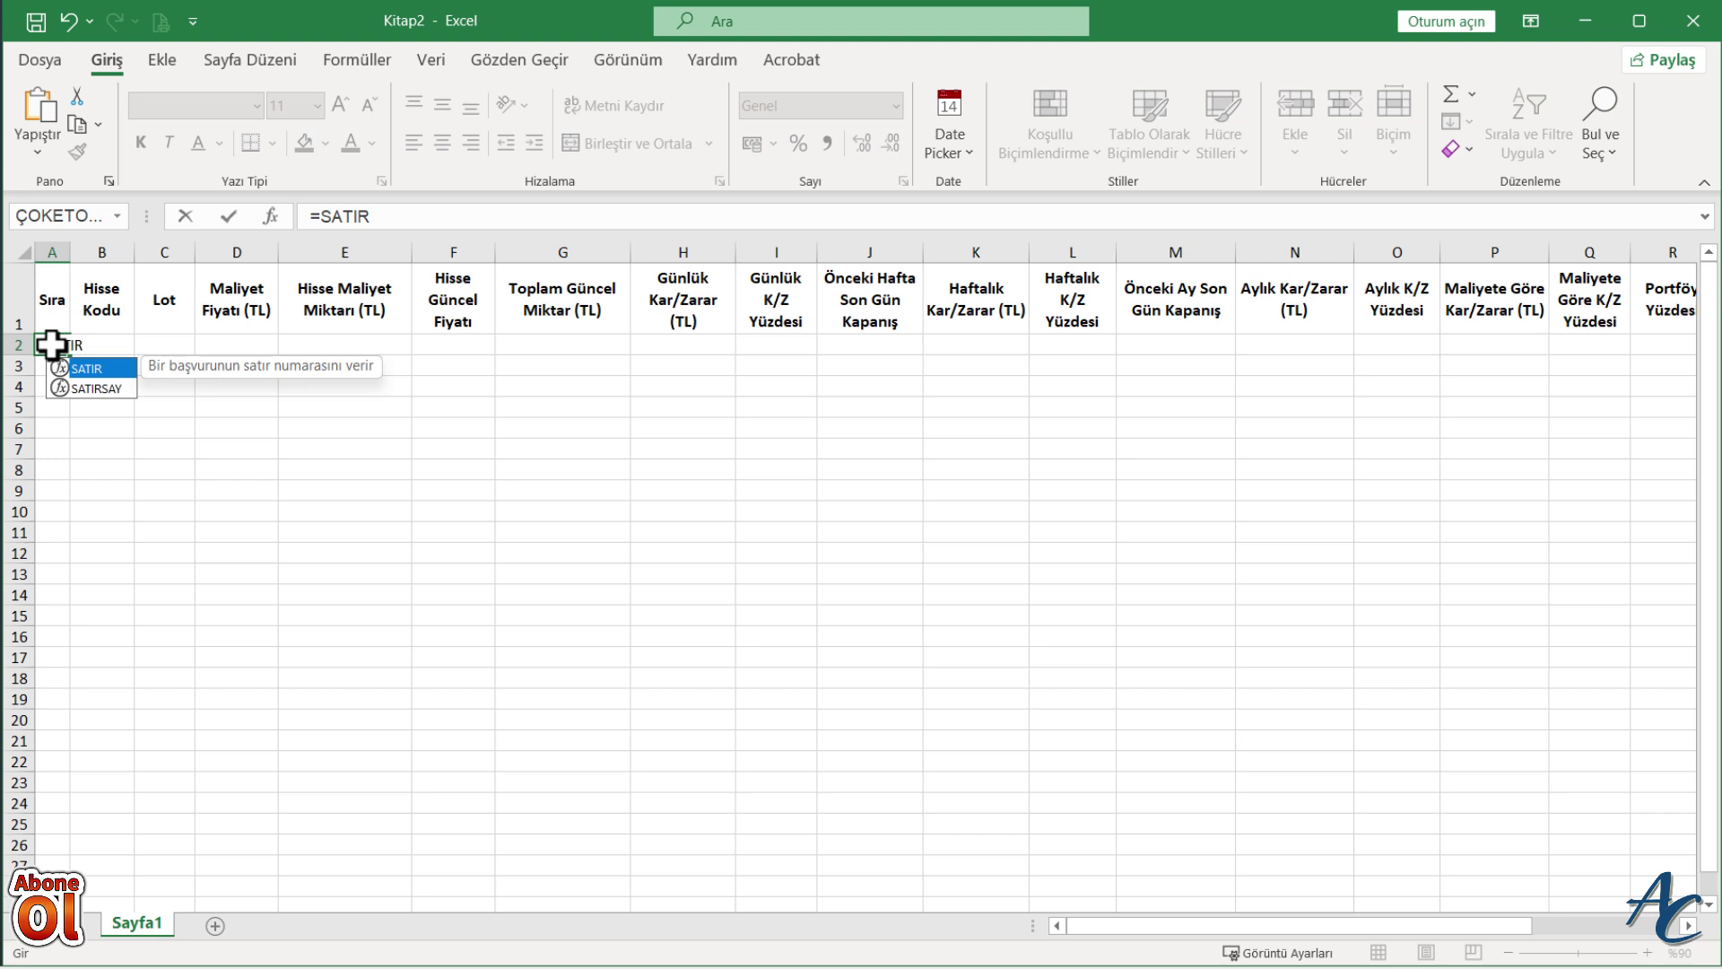
pyautogui.write('(')
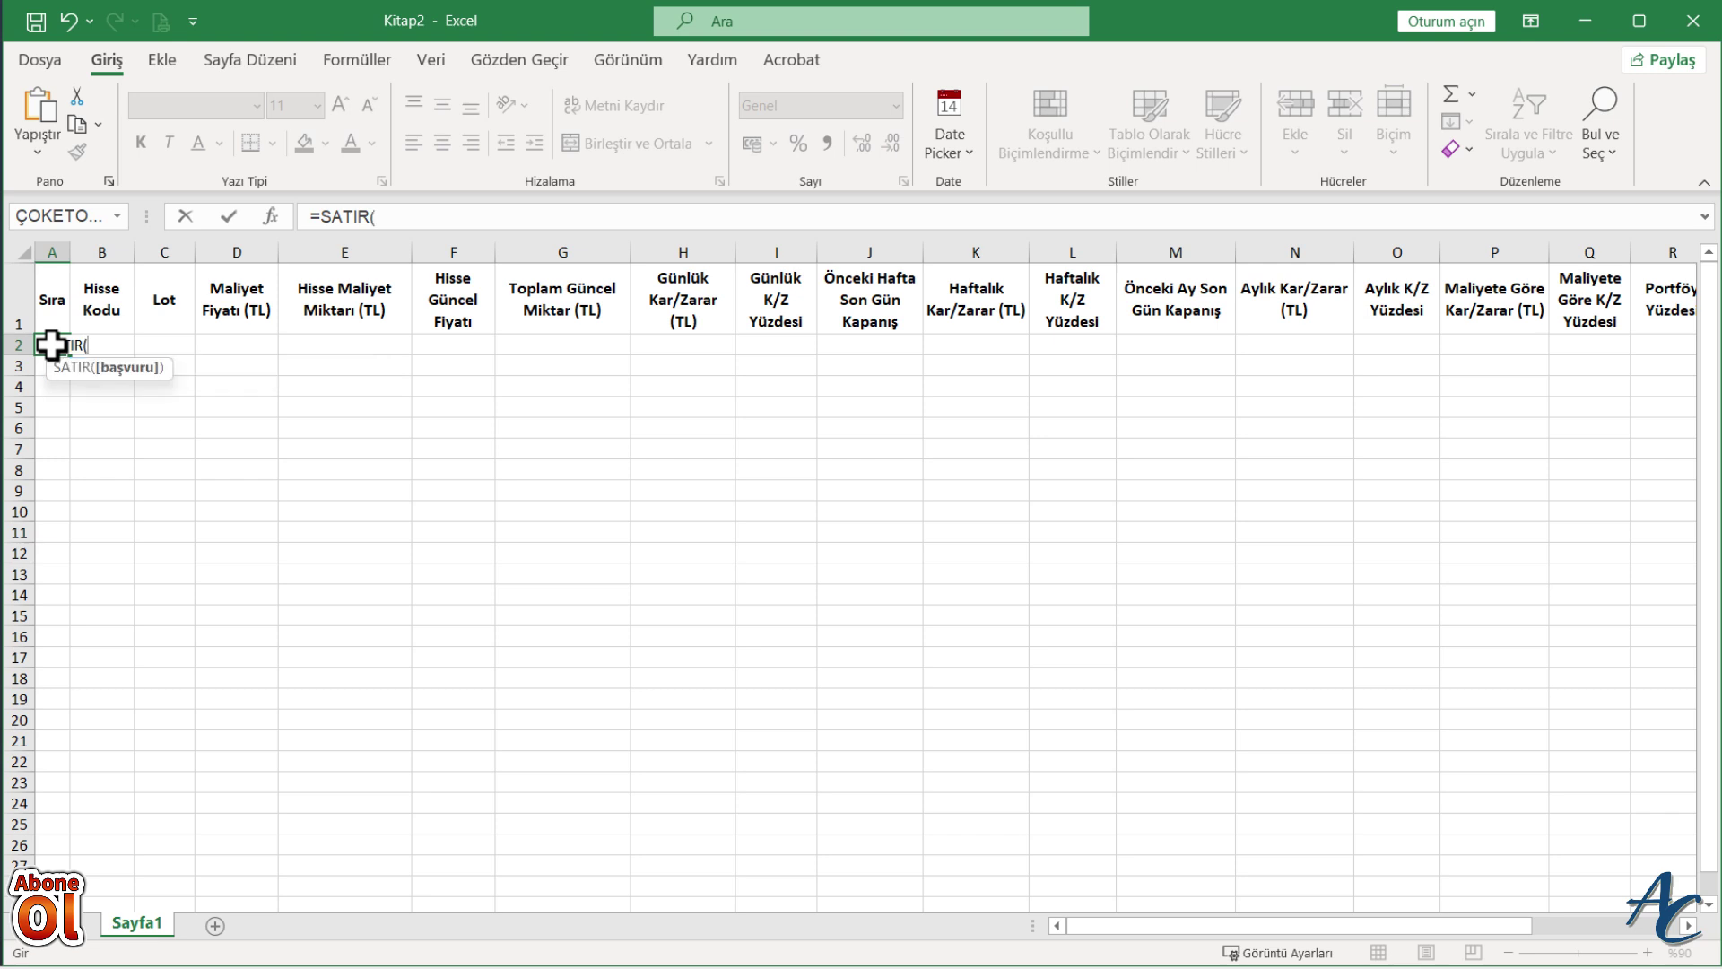
pyautogui.write(')')
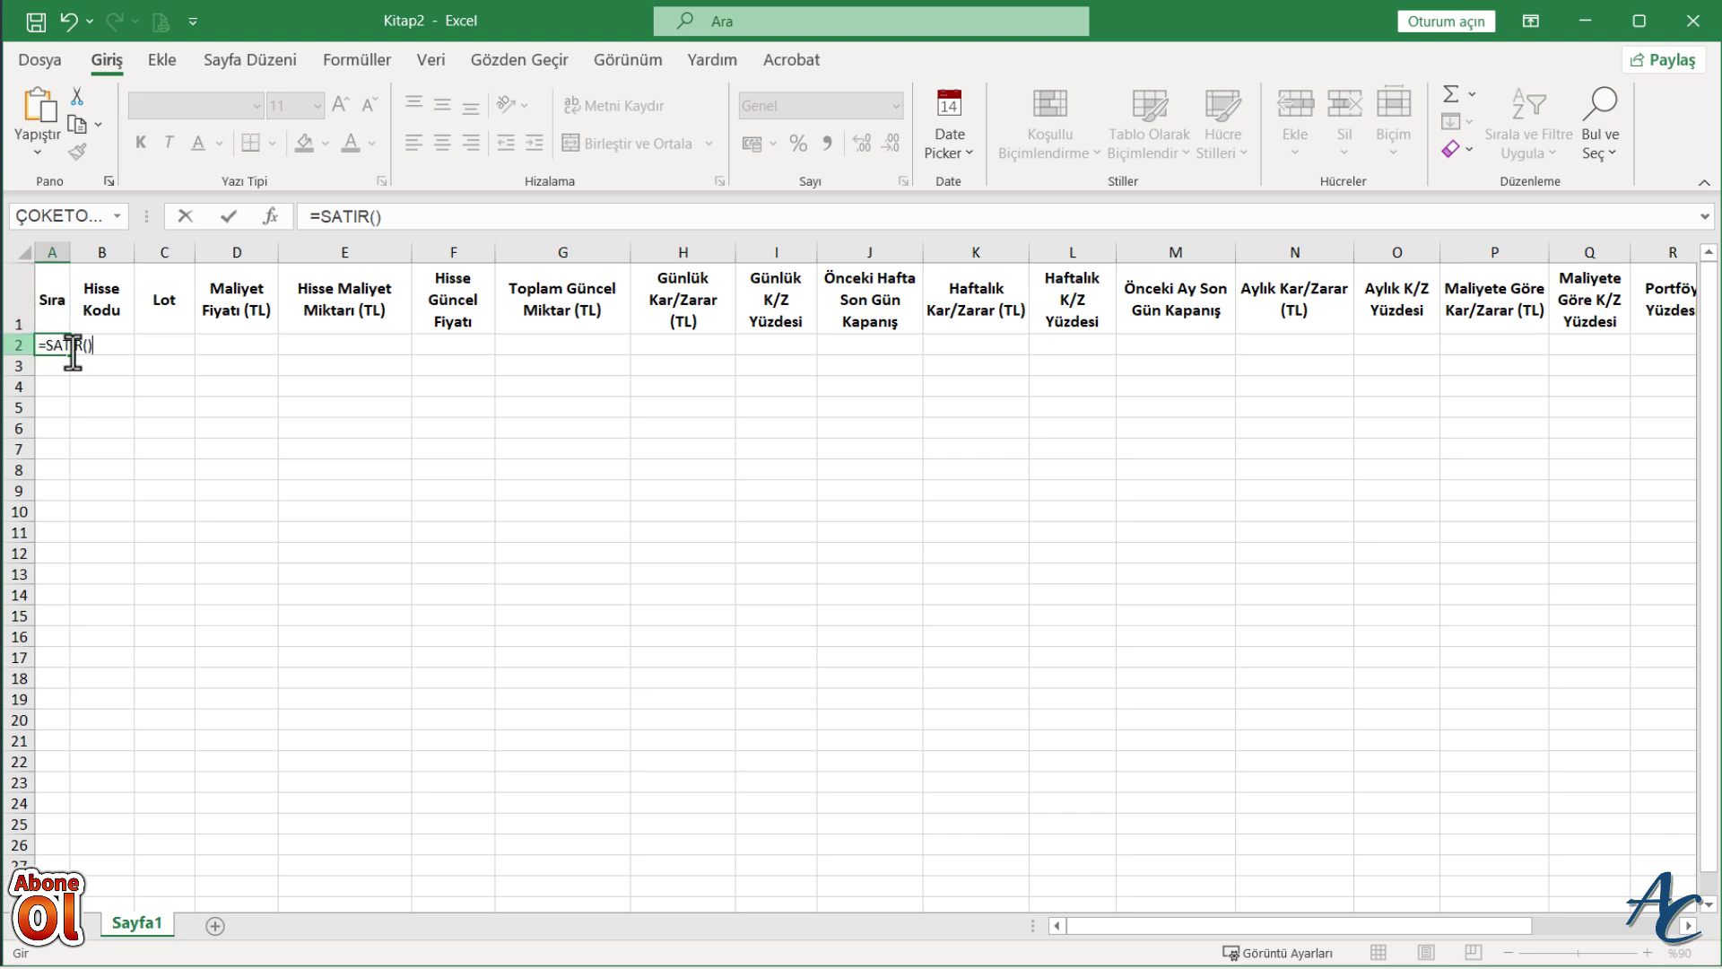
pyautogui.click(13, 323)
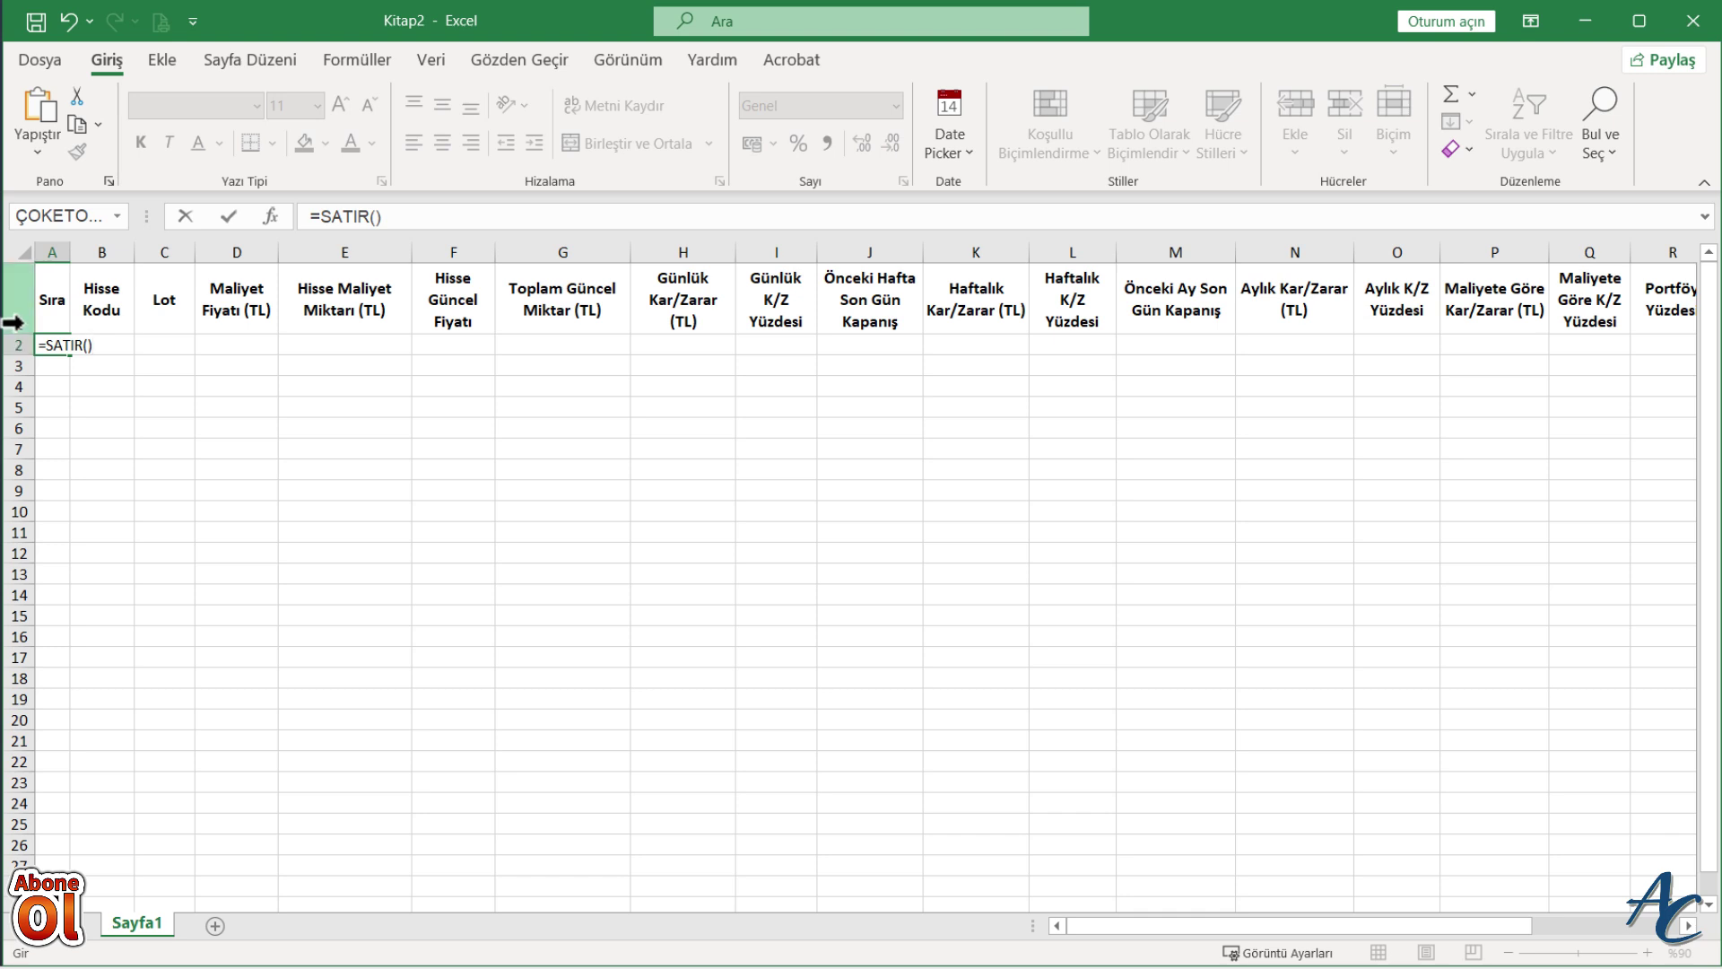
pyautogui.click(392, 220)
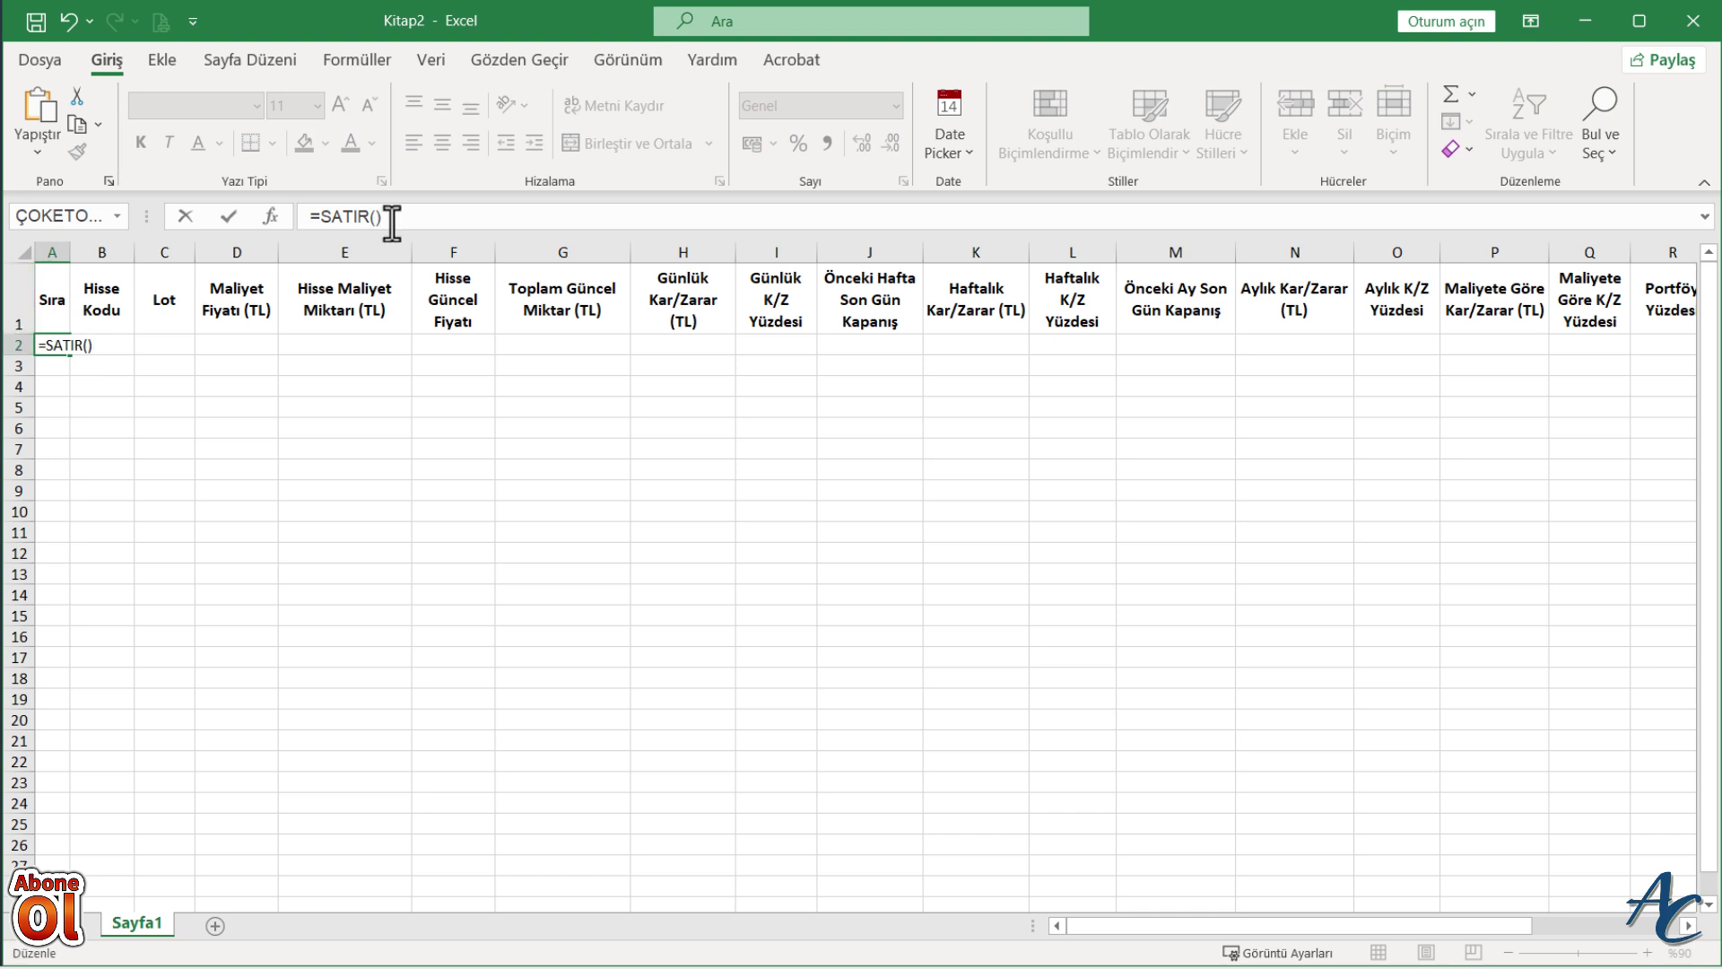
pyautogui.write('-1')
pyautogui.press('Return')
# Step: Fill the A2 numbering formula down to A6 and centre the Sıra column
pyautogui.click(62, 344)
pyautogui.moveTo(69, 355); pyautogui.dragTo(75, 446)
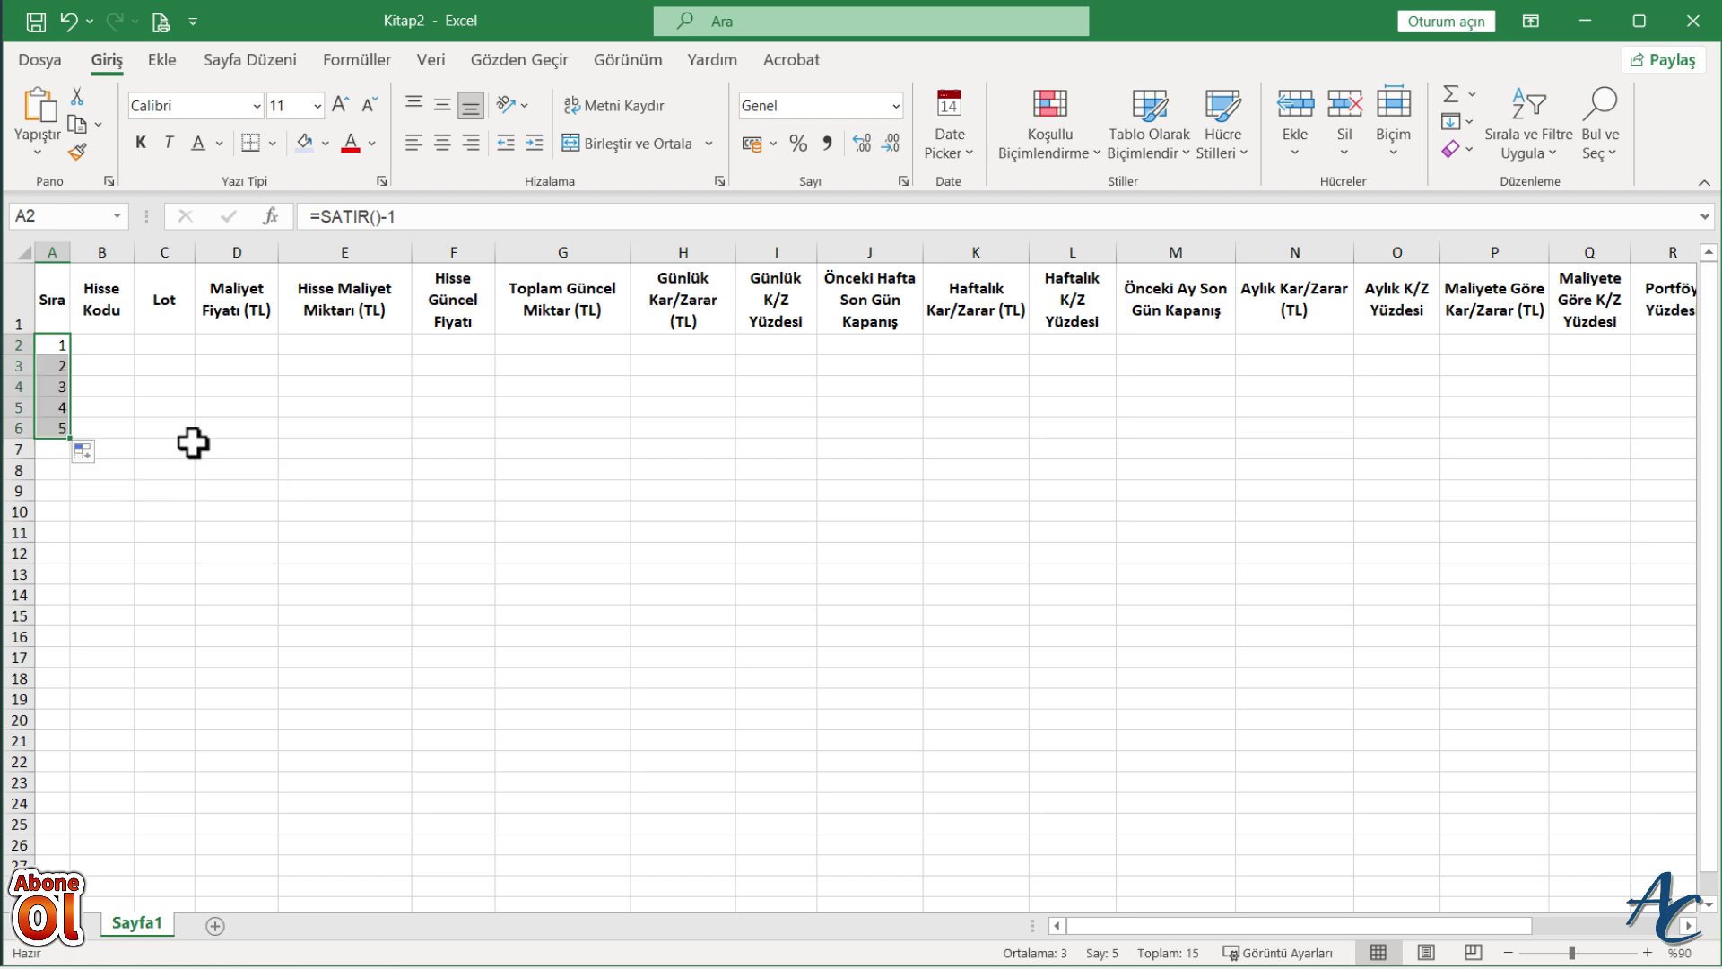
pyautogui.click(53, 287)
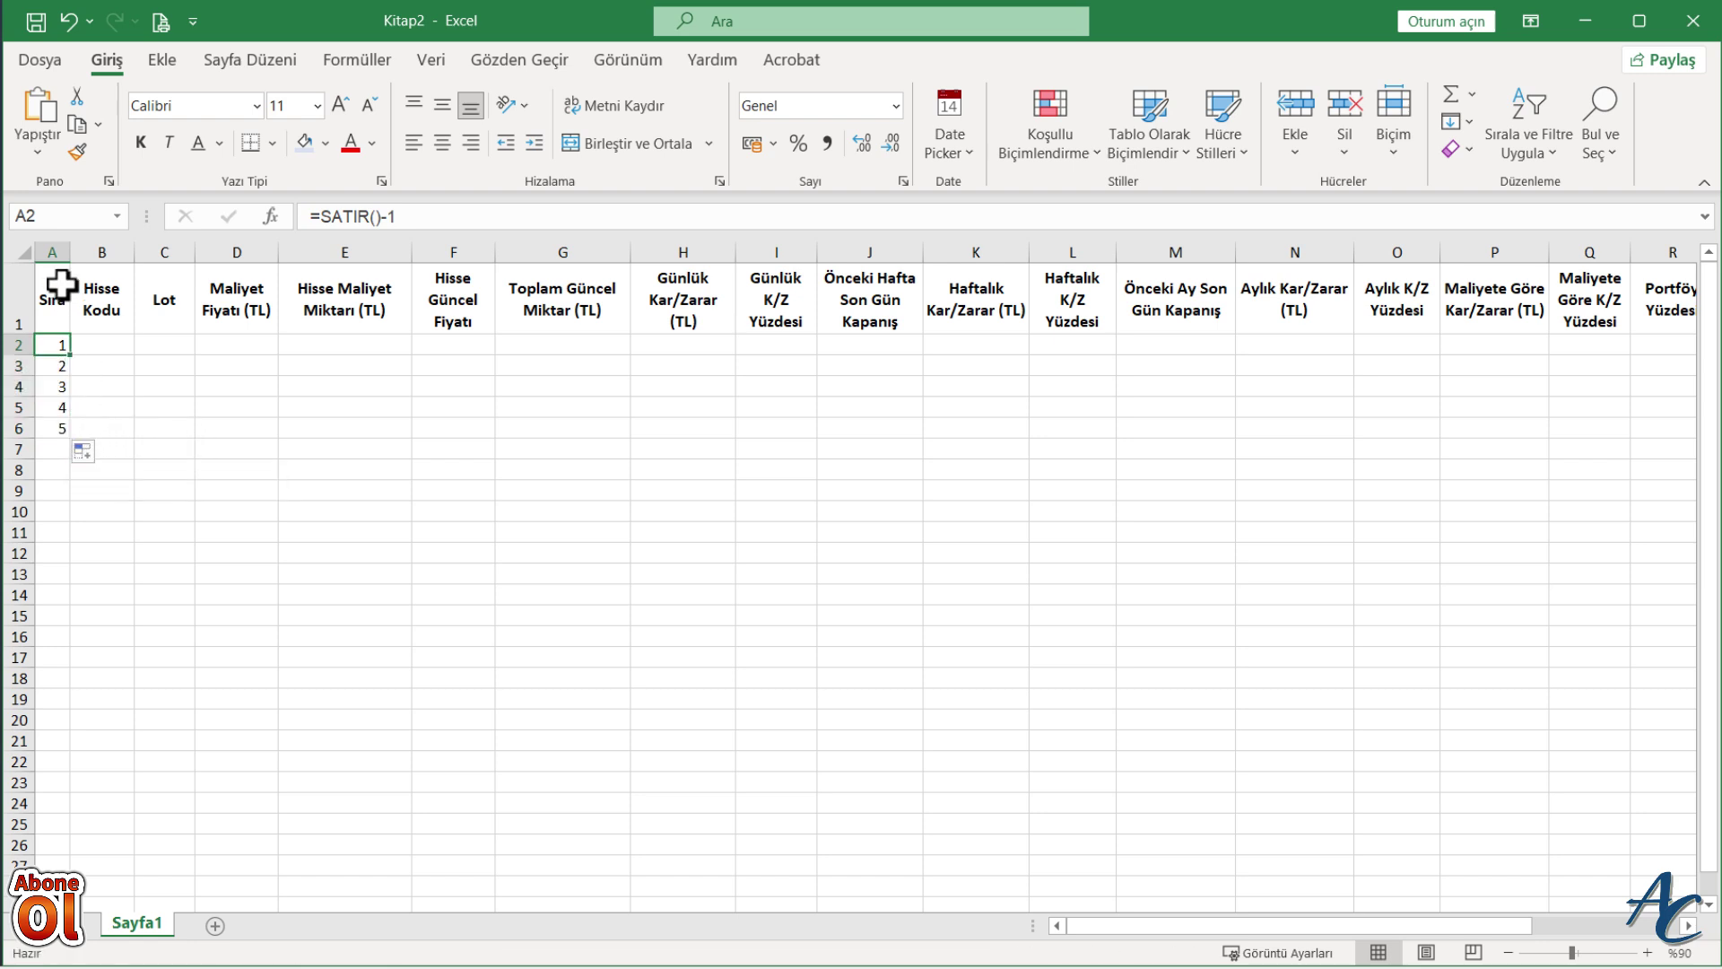
pyautogui.click(52, 252)
pyautogui.click(442, 144)
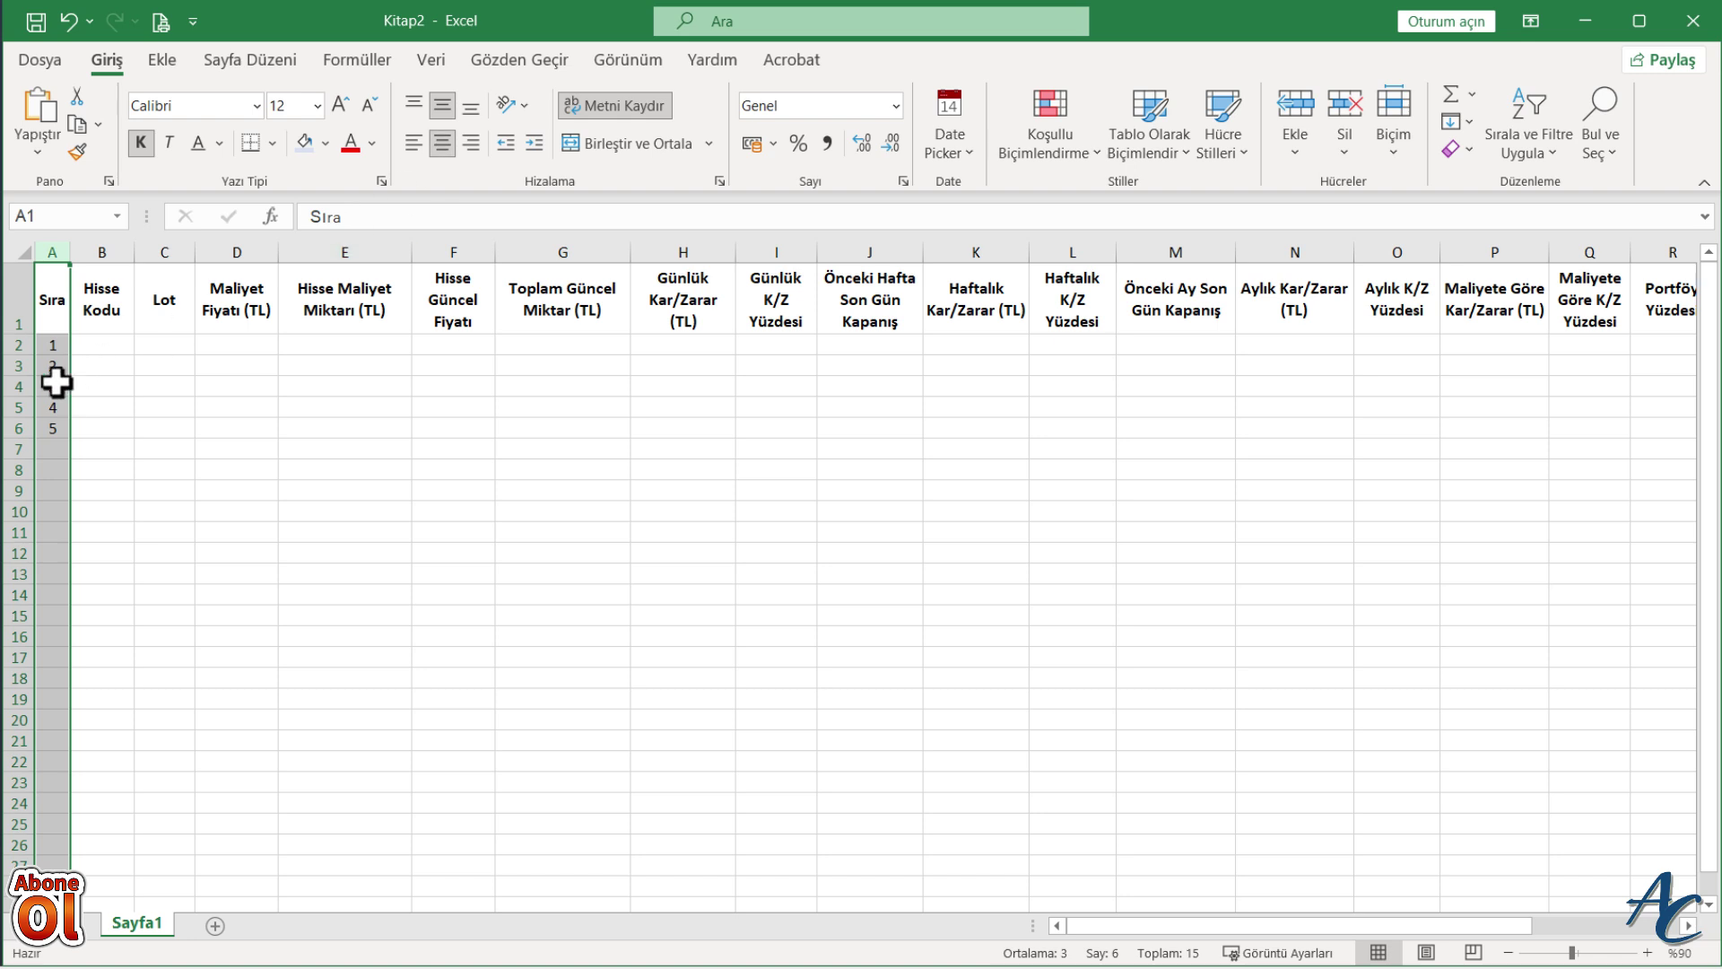
# Step: Insert a new row at row 4, then undo the insertion
pyautogui.click(55, 384)
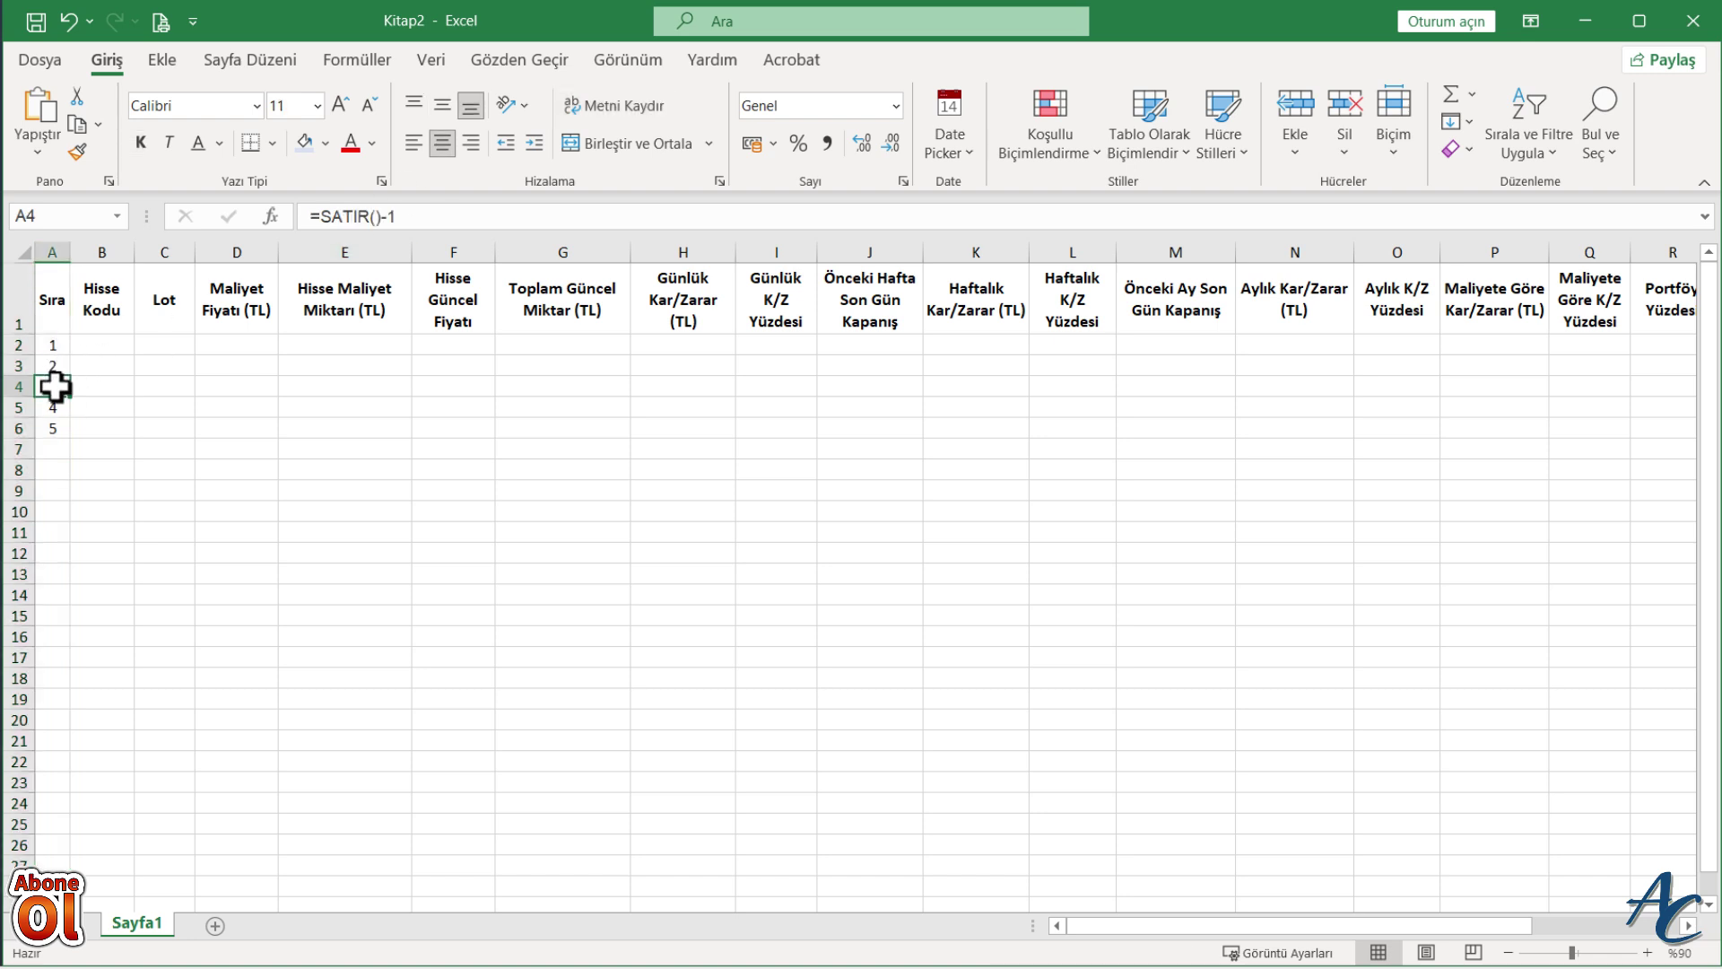
pyautogui.rightClick(8, 387)
pyautogui.click(57, 621)
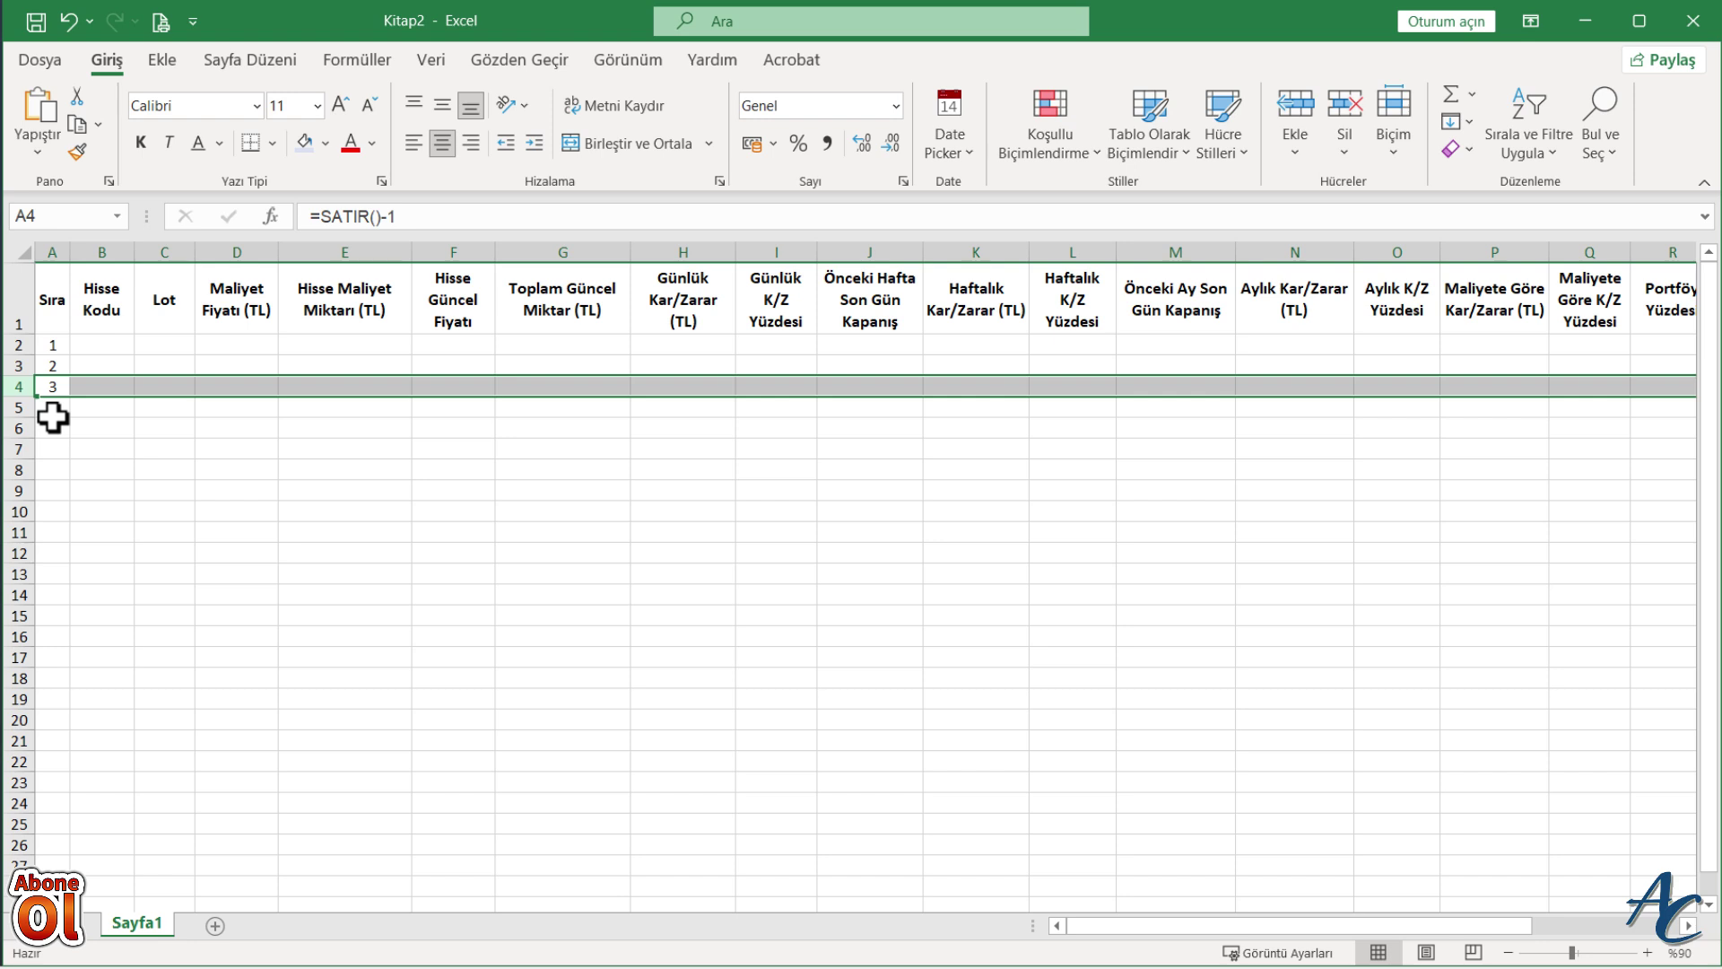
pyautogui.click(84, 411)
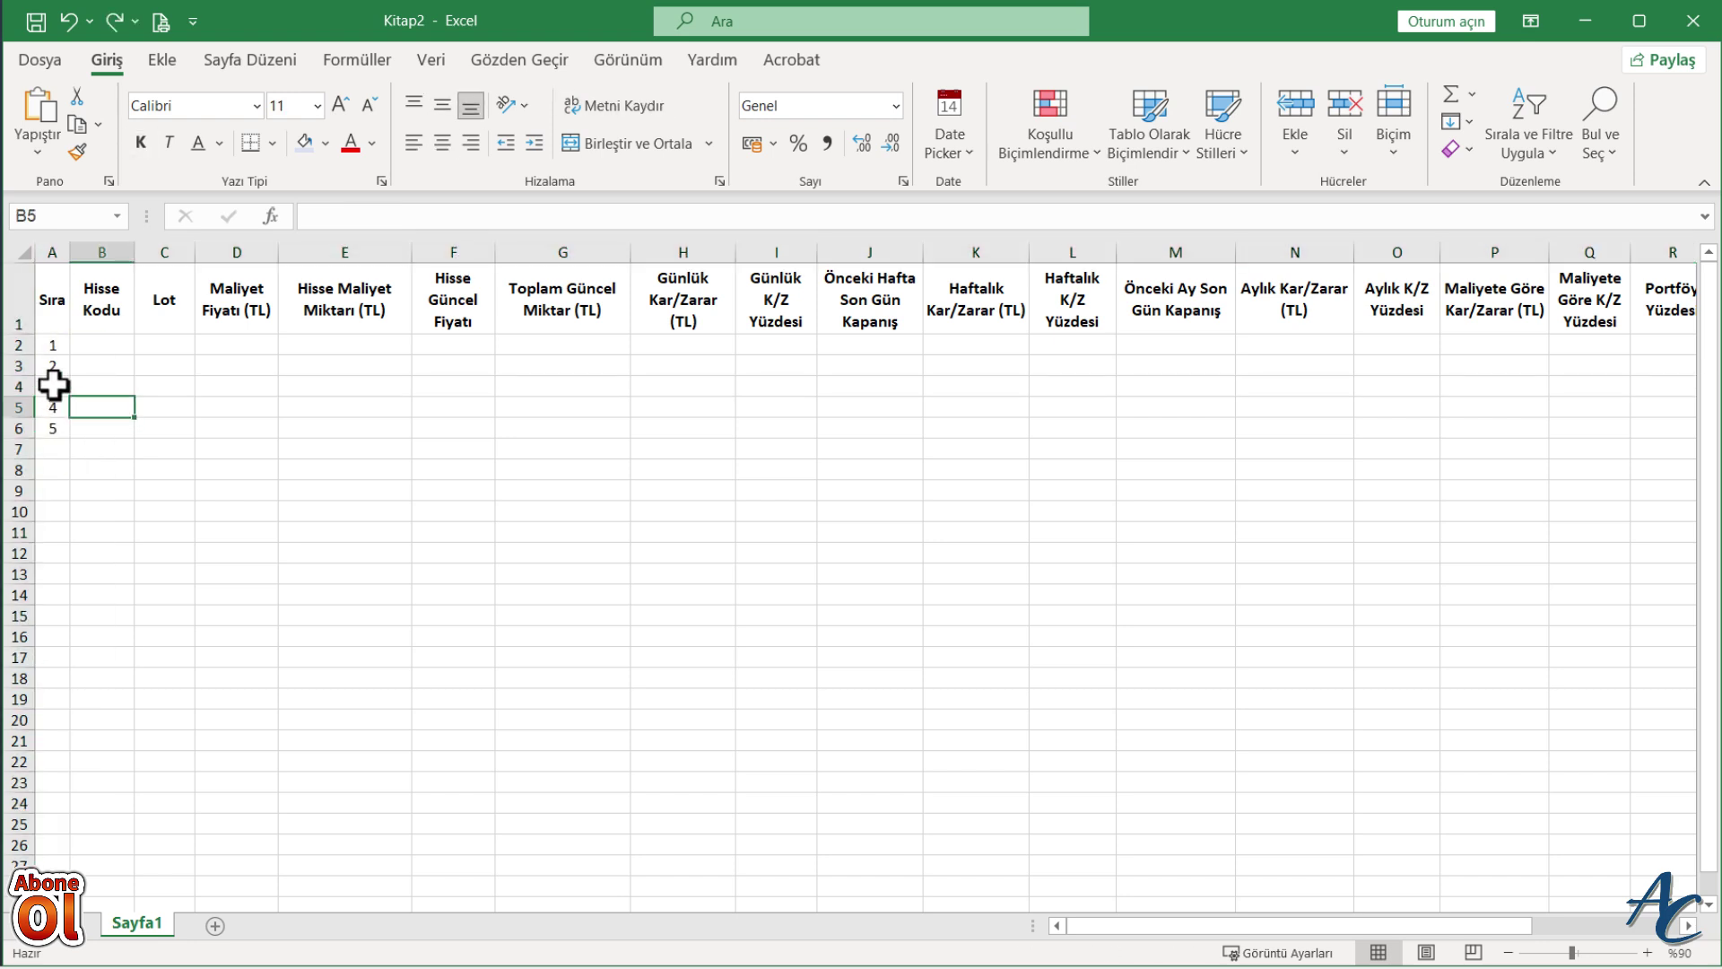
# Step: Enter XU100 in cell B7 under Hisse Kodu
pyautogui.click(105, 428)
pyautogui.click(104, 406)
pyautogui.click(104, 386)
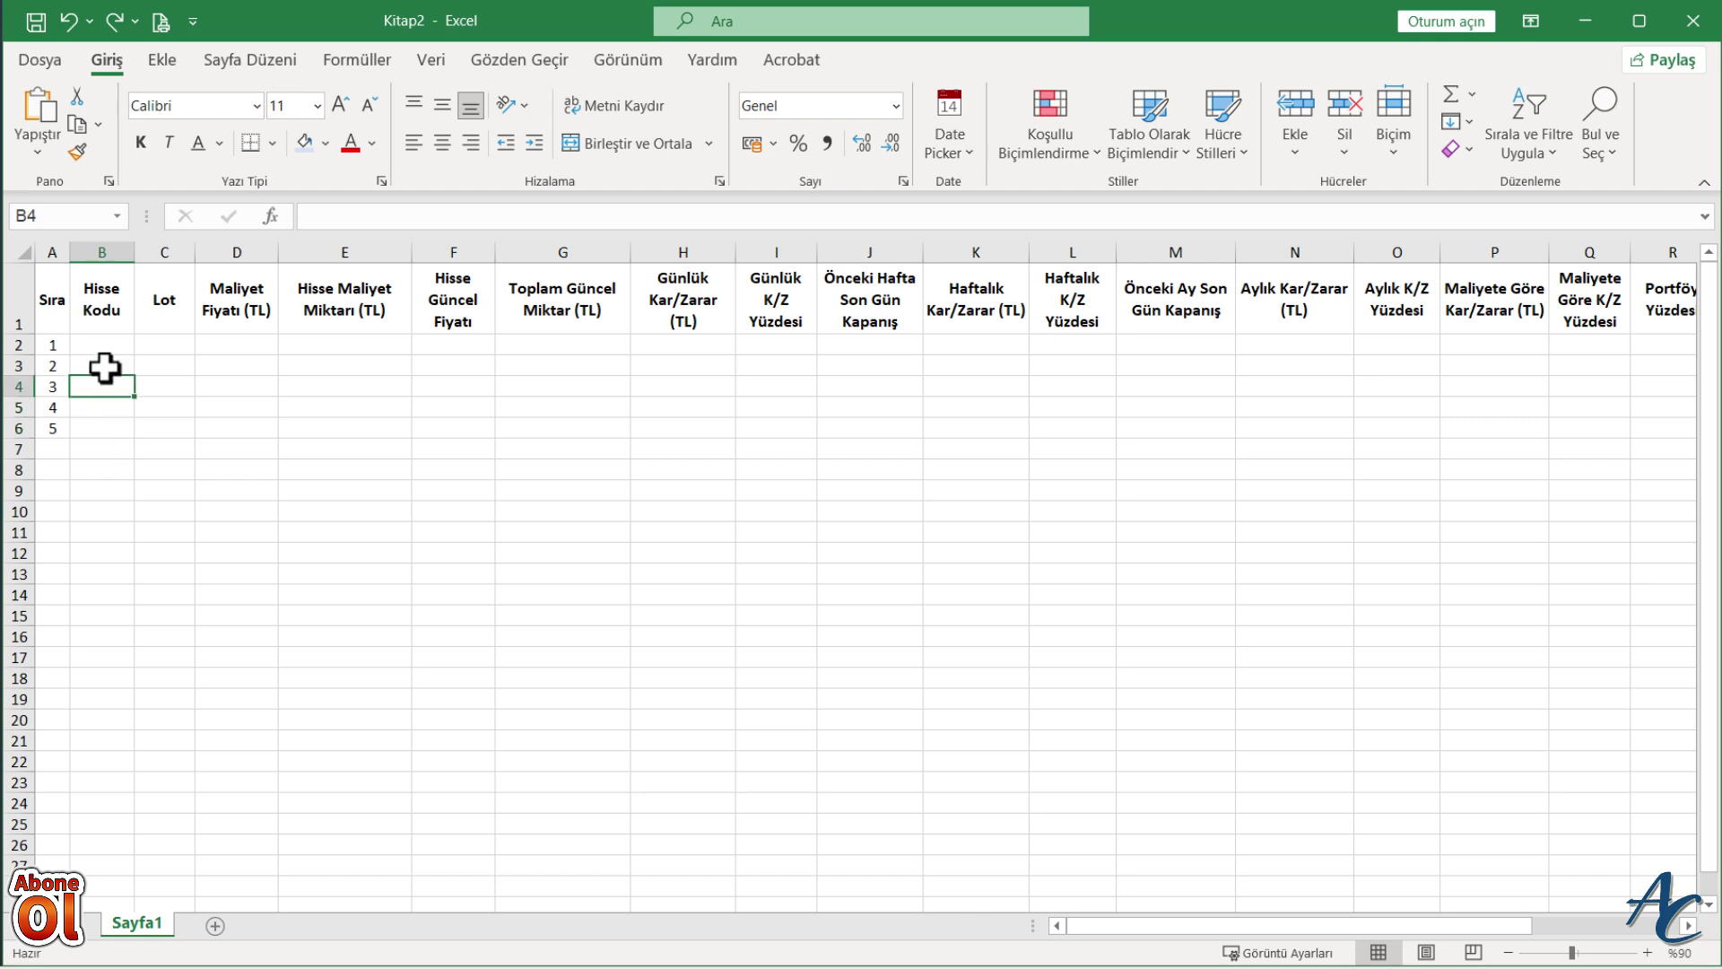
pyautogui.click(103, 365)
pyautogui.click(99, 451)
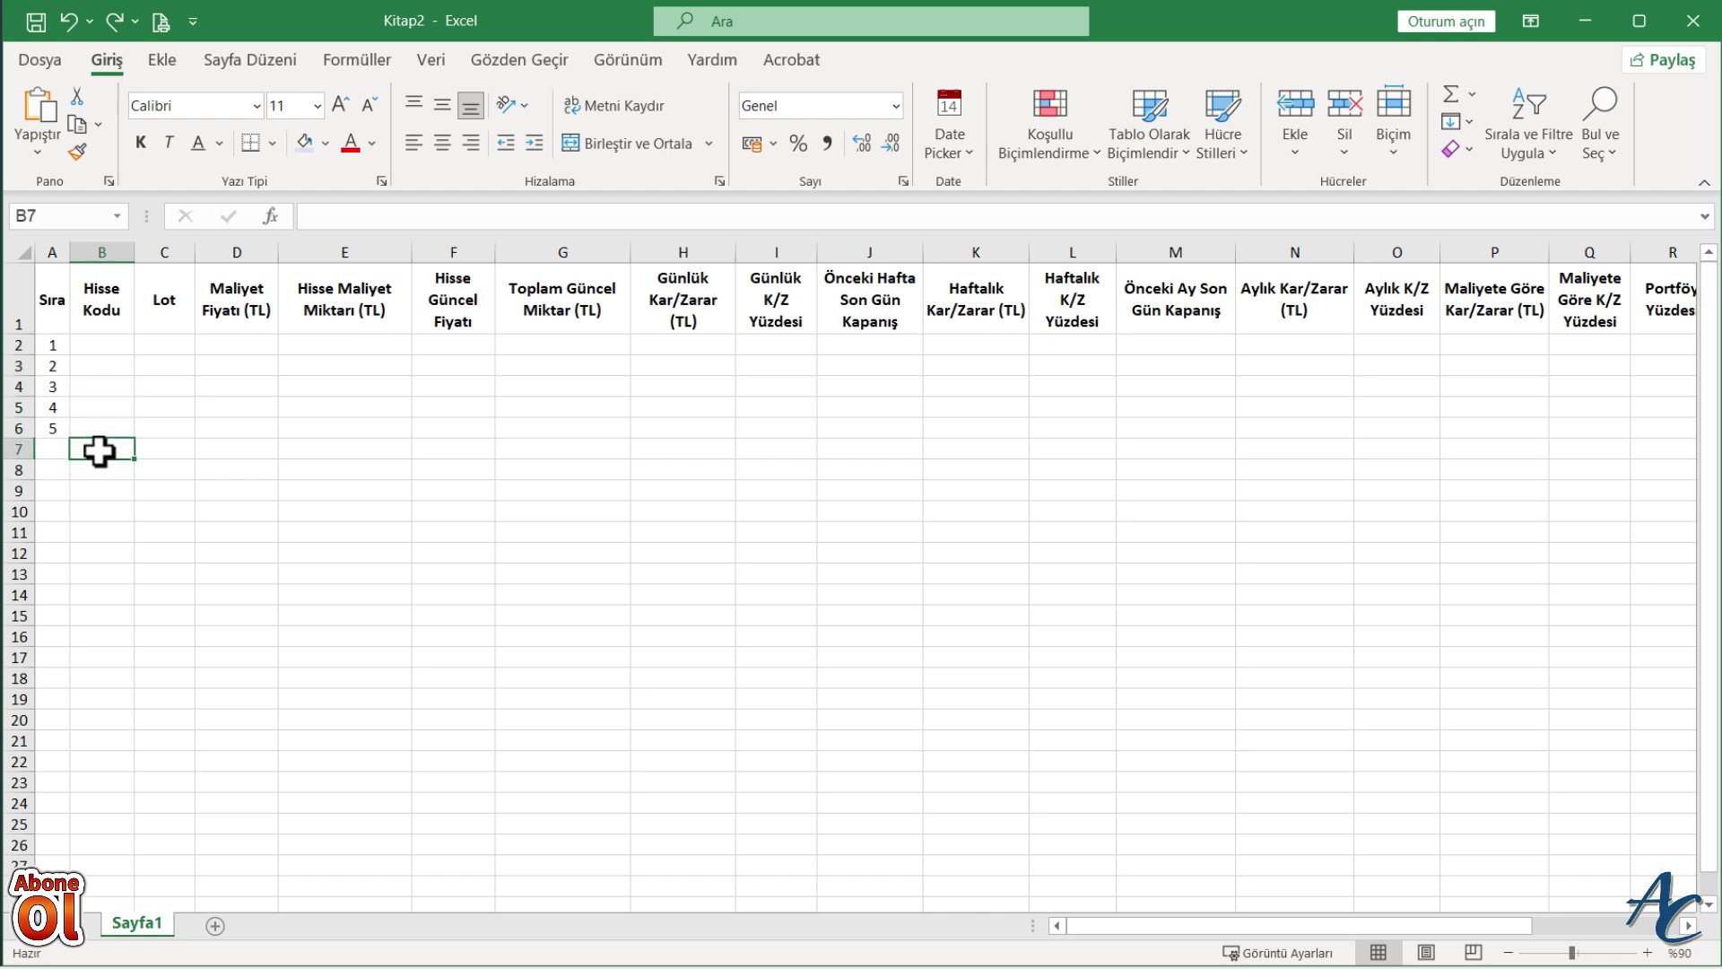
pyautogui.write('XU100')
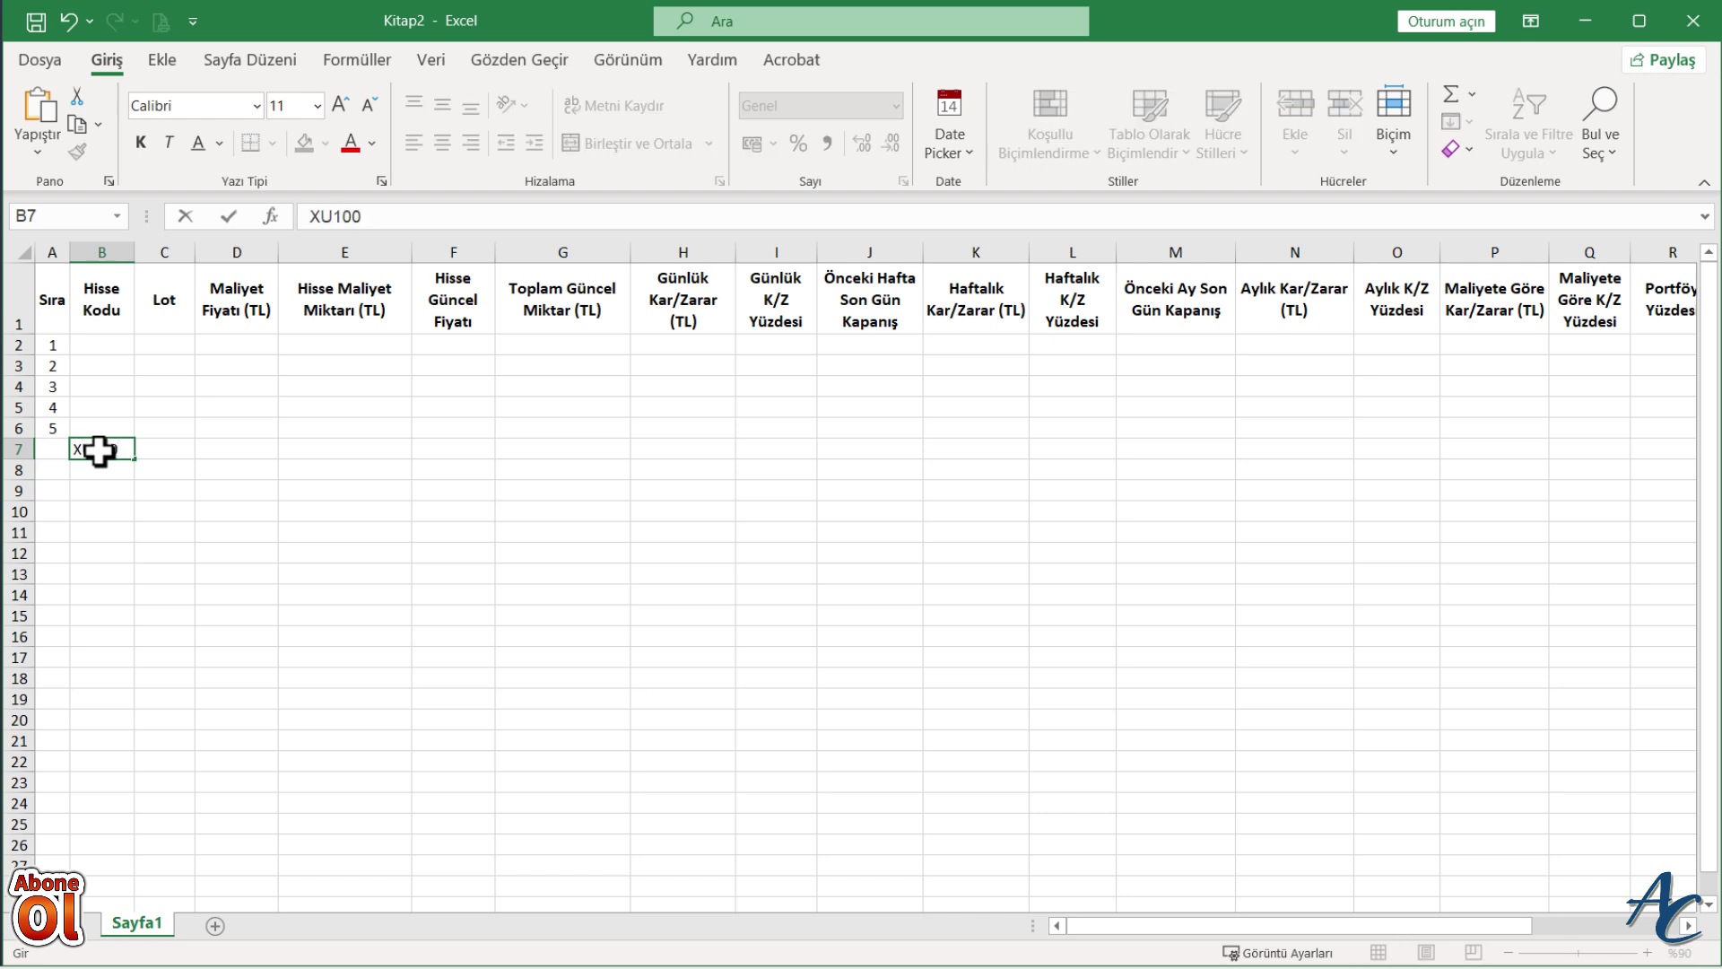
pyautogui.press('Return')
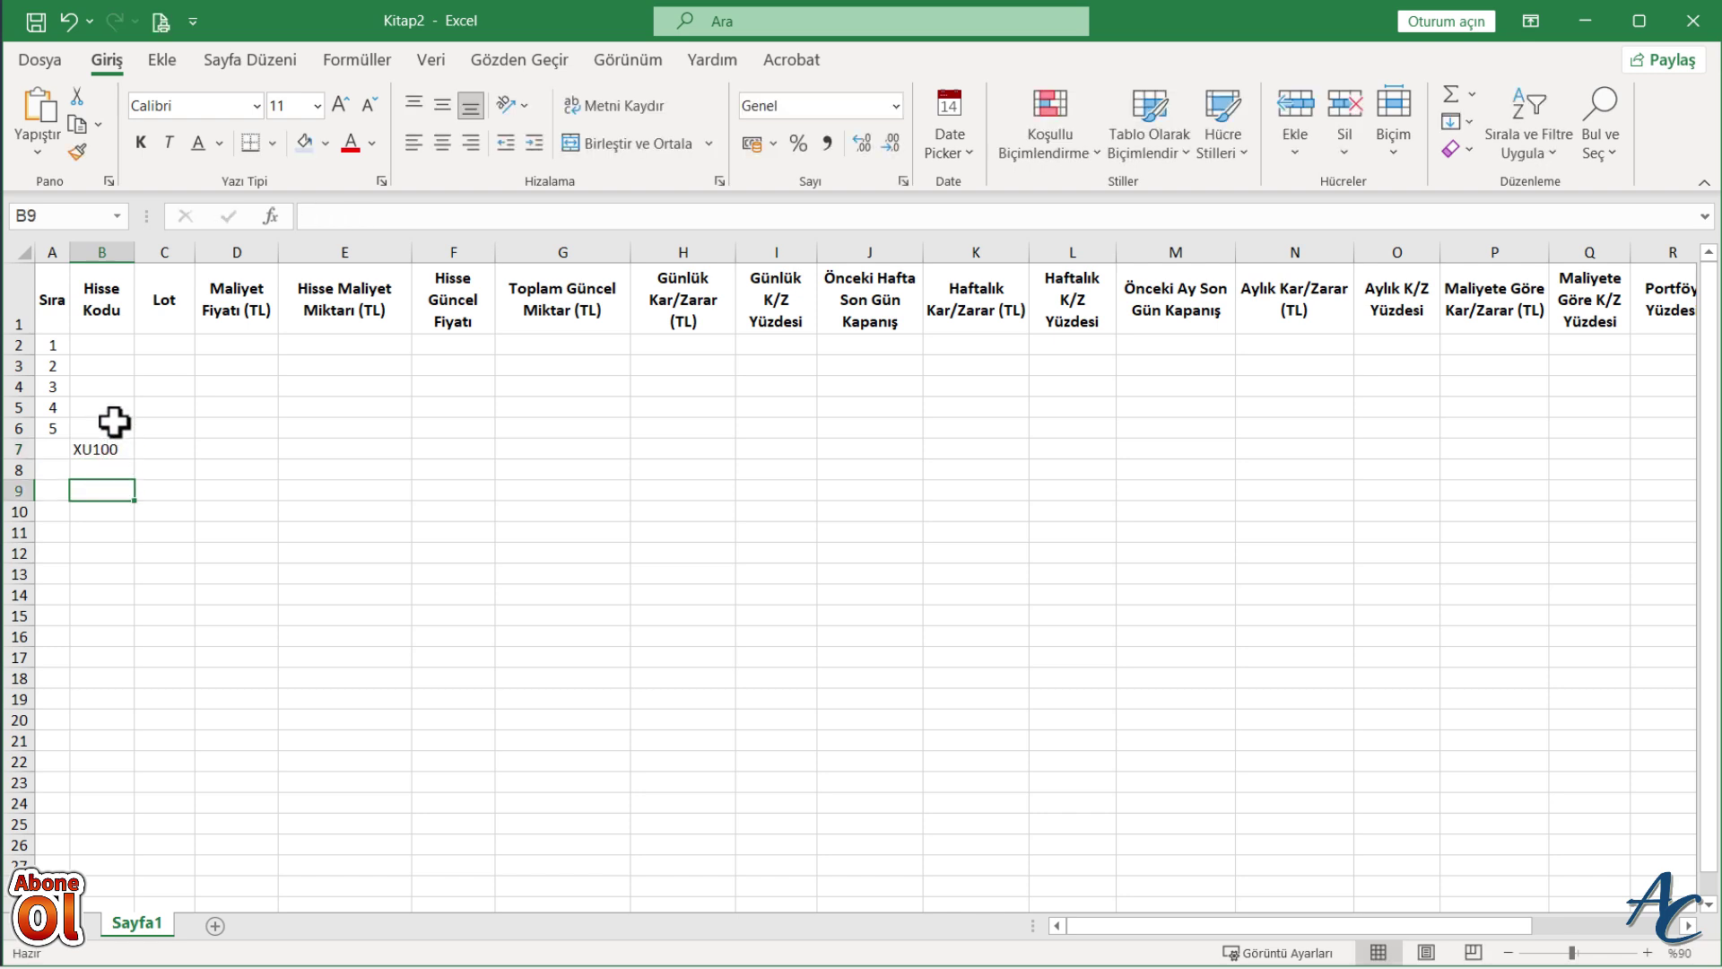
pyautogui.click(102, 453)
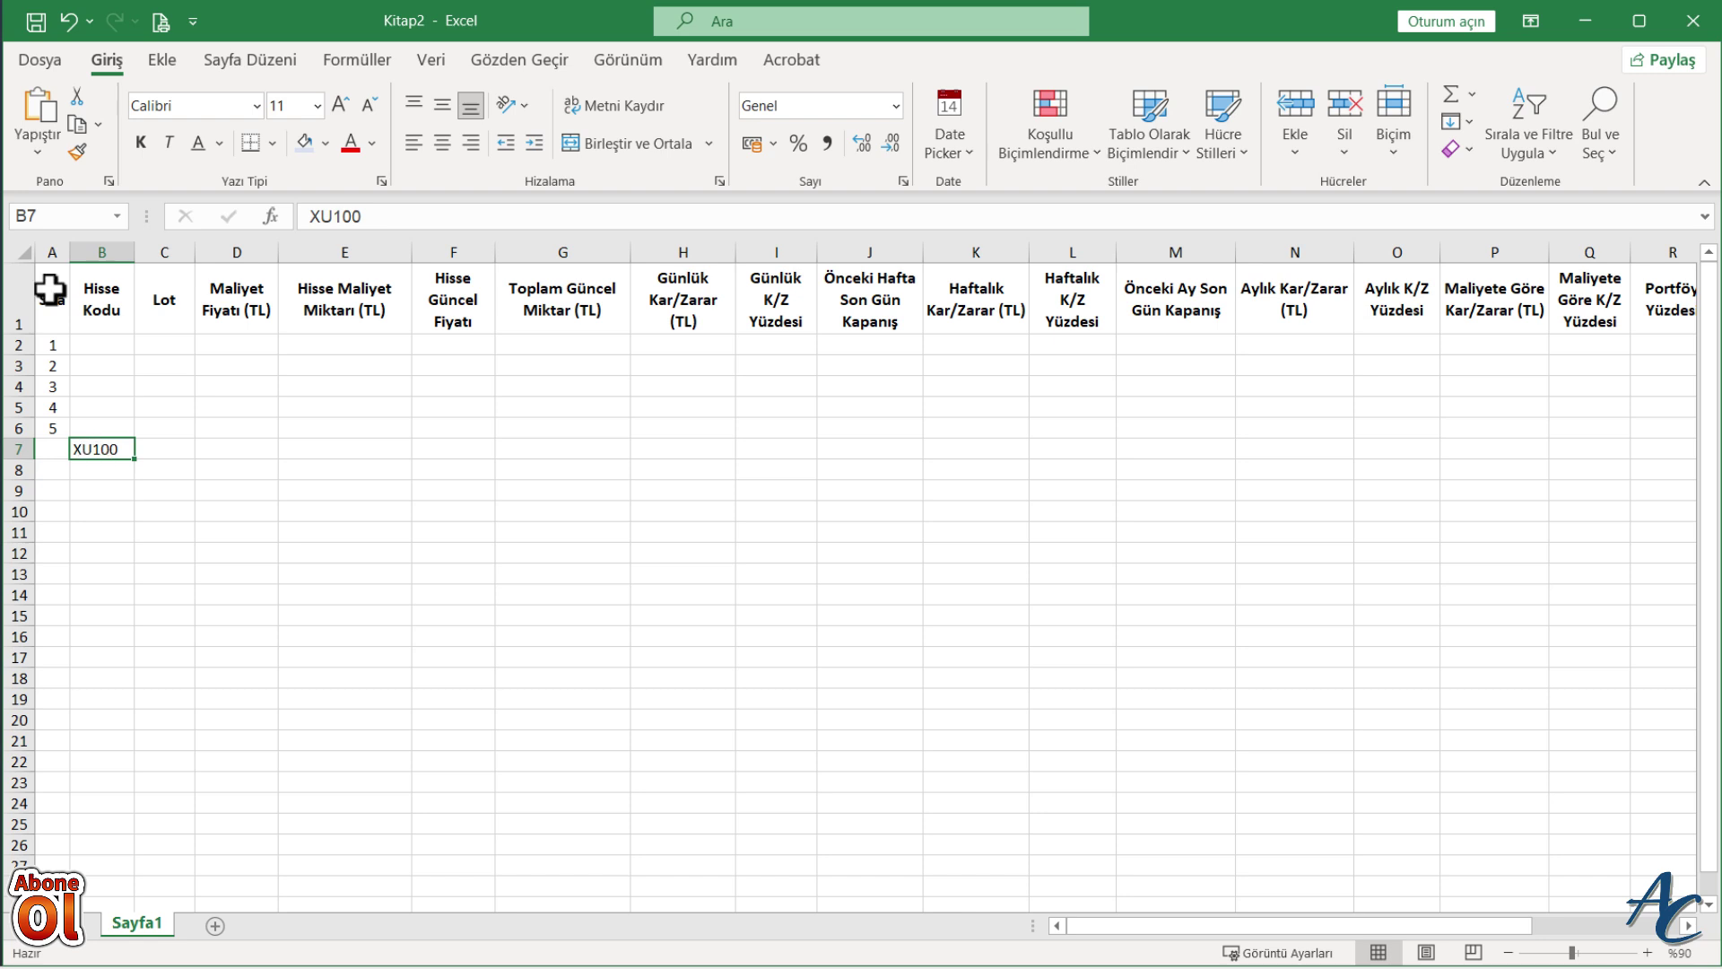
# Step: Give table A1:U7 borders on every cell plus a thick outside border
pyautogui.moveTo(51, 289)
pyautogui.mouseDown()
pyautogui.moveTo(455, 427)
pyautogui.moveTo(1695, 468)
pyautogui.mouseUp()
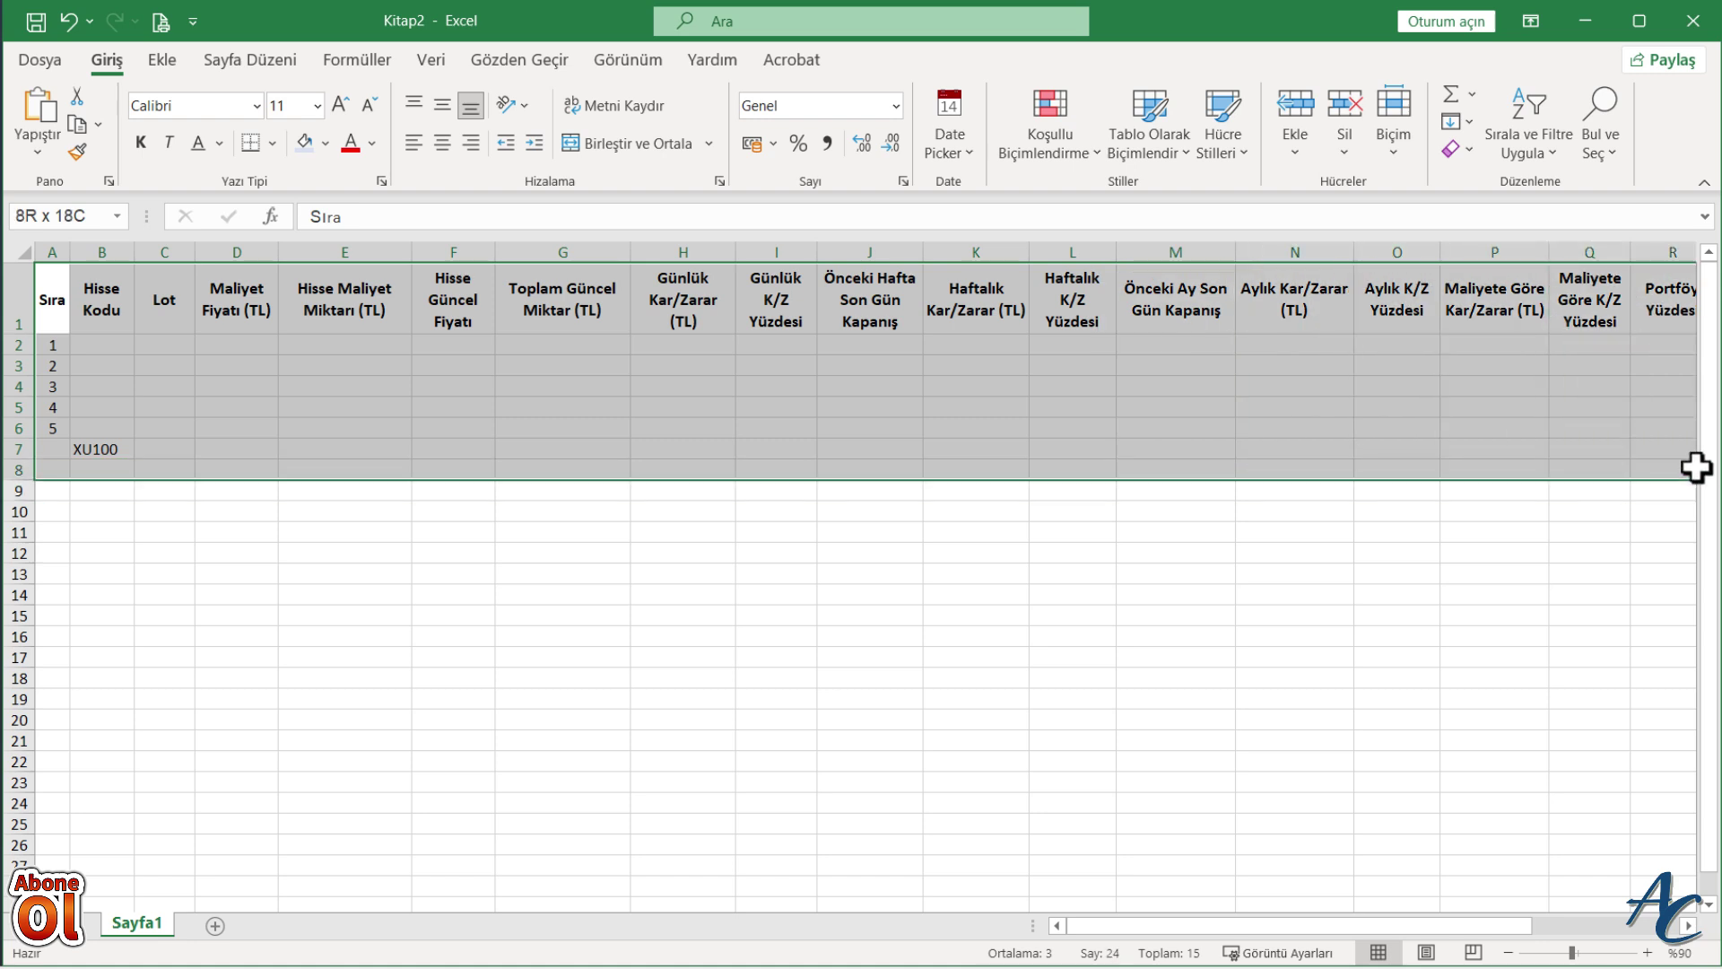
pyautogui.moveTo(1696, 468); pyautogui.dragTo(1672, 448)
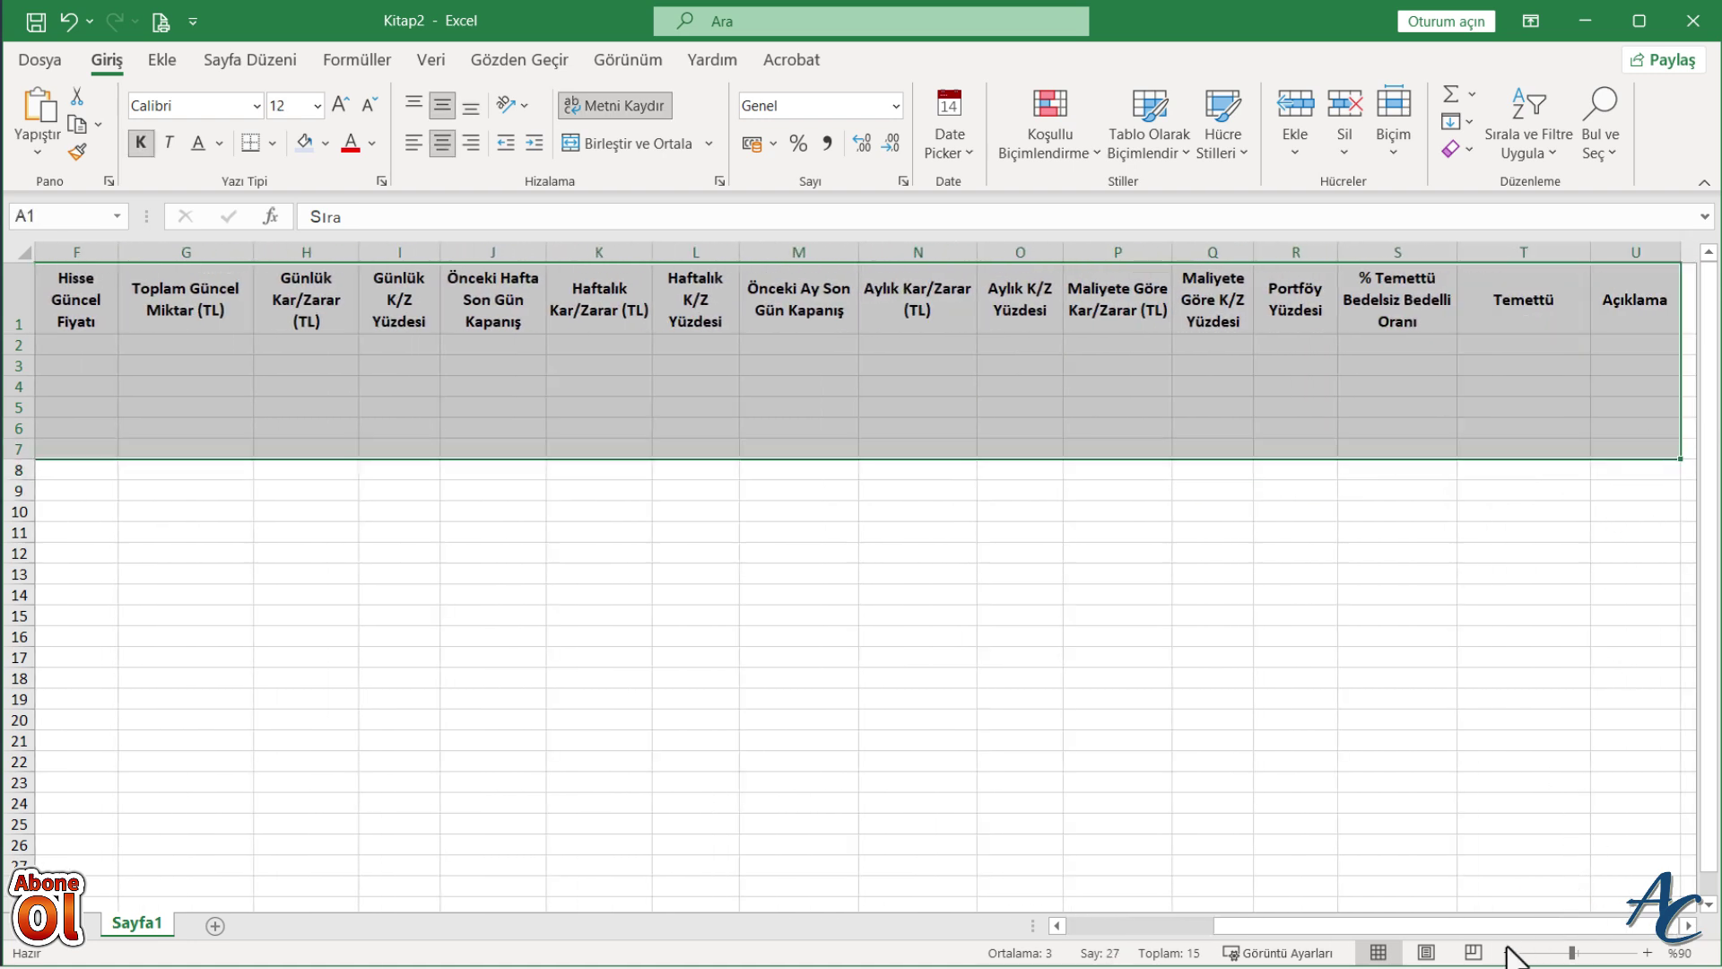
pyautogui.moveTo(1507, 927); pyautogui.dragTo(1357, 926)
pyautogui.click(271, 144)
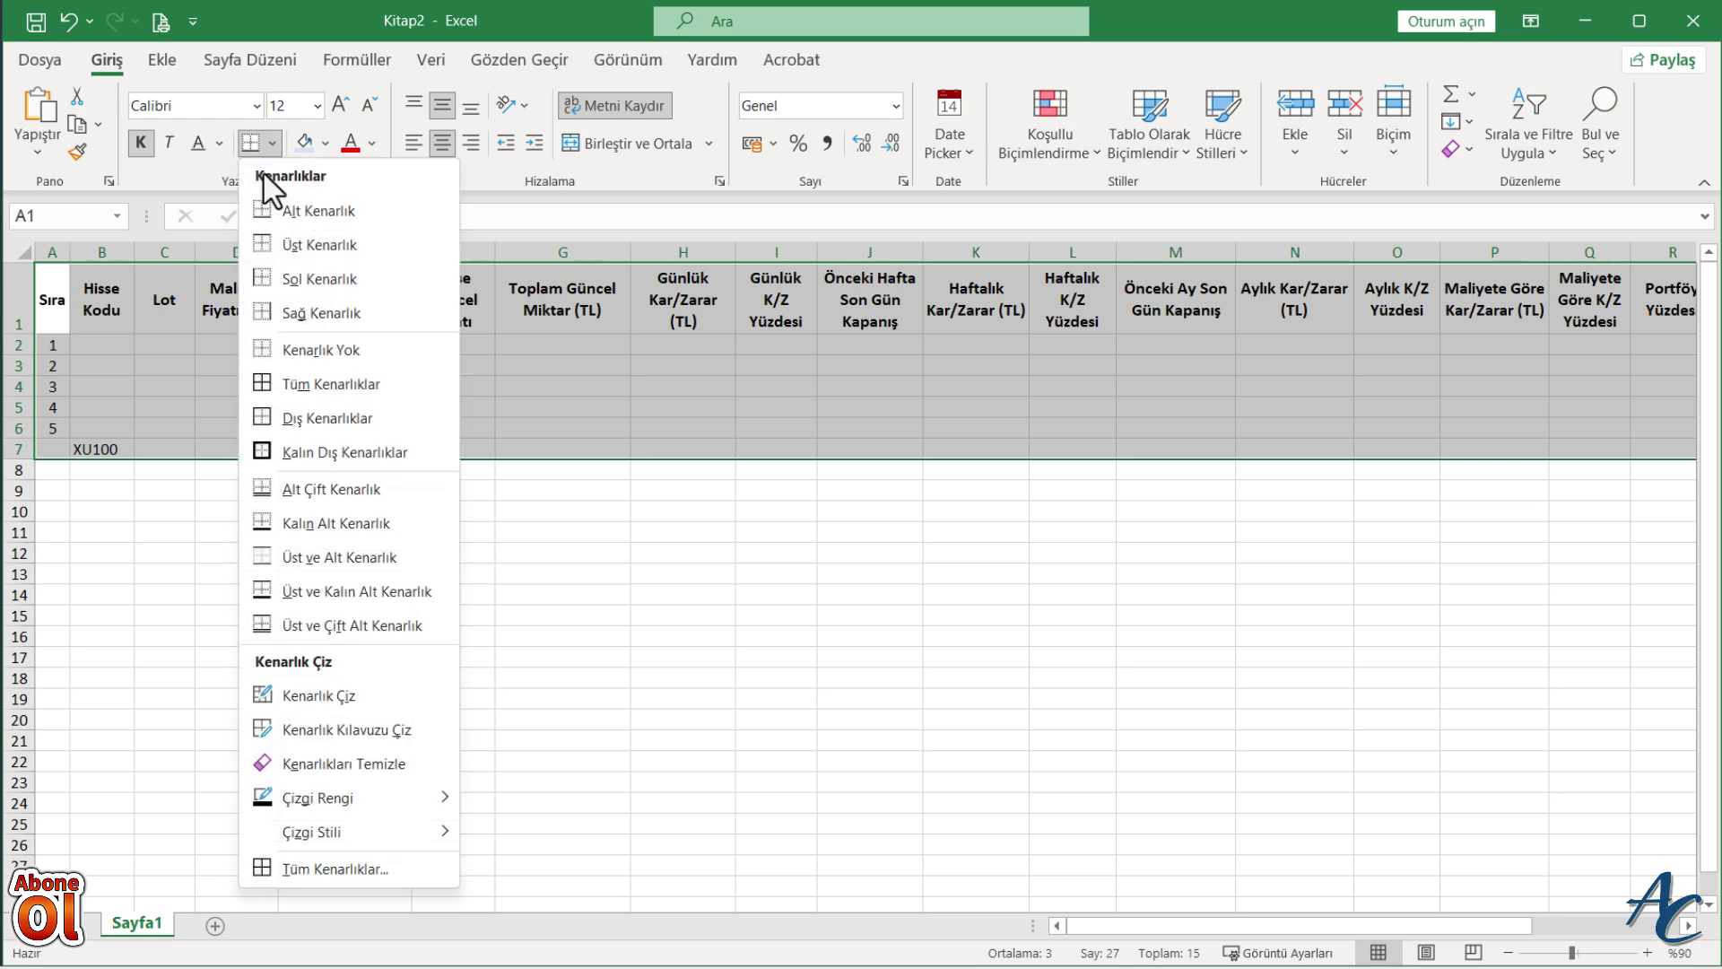
pyautogui.click(294, 385)
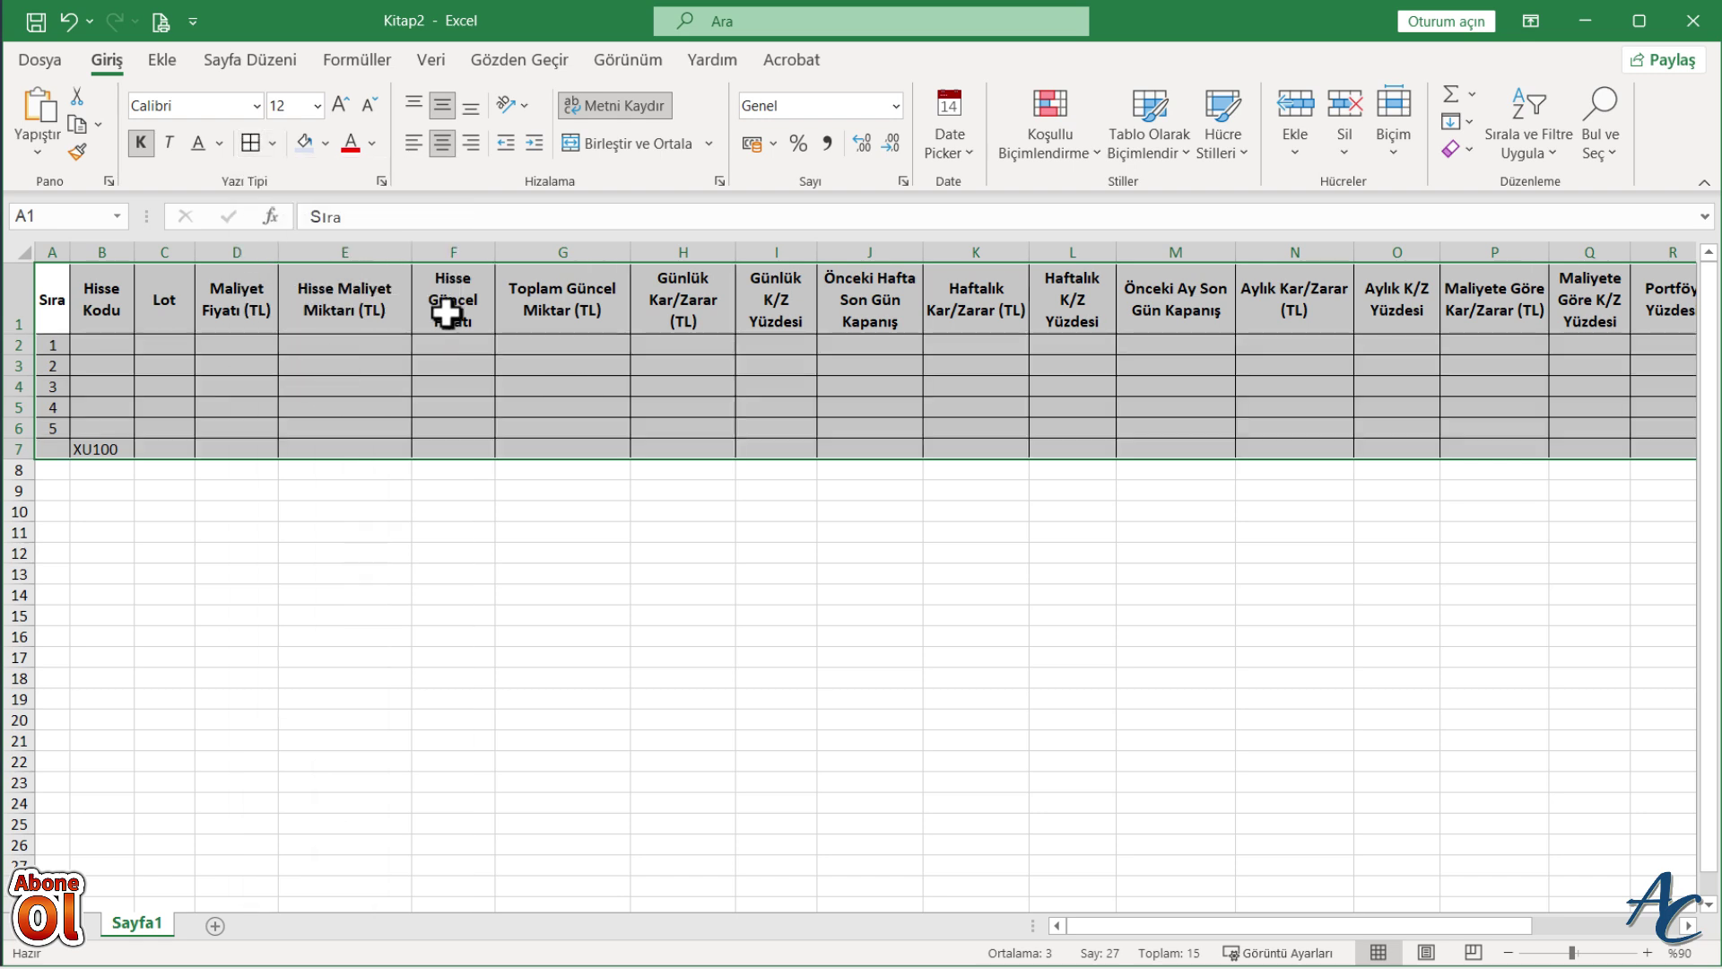
pyautogui.click(273, 145)
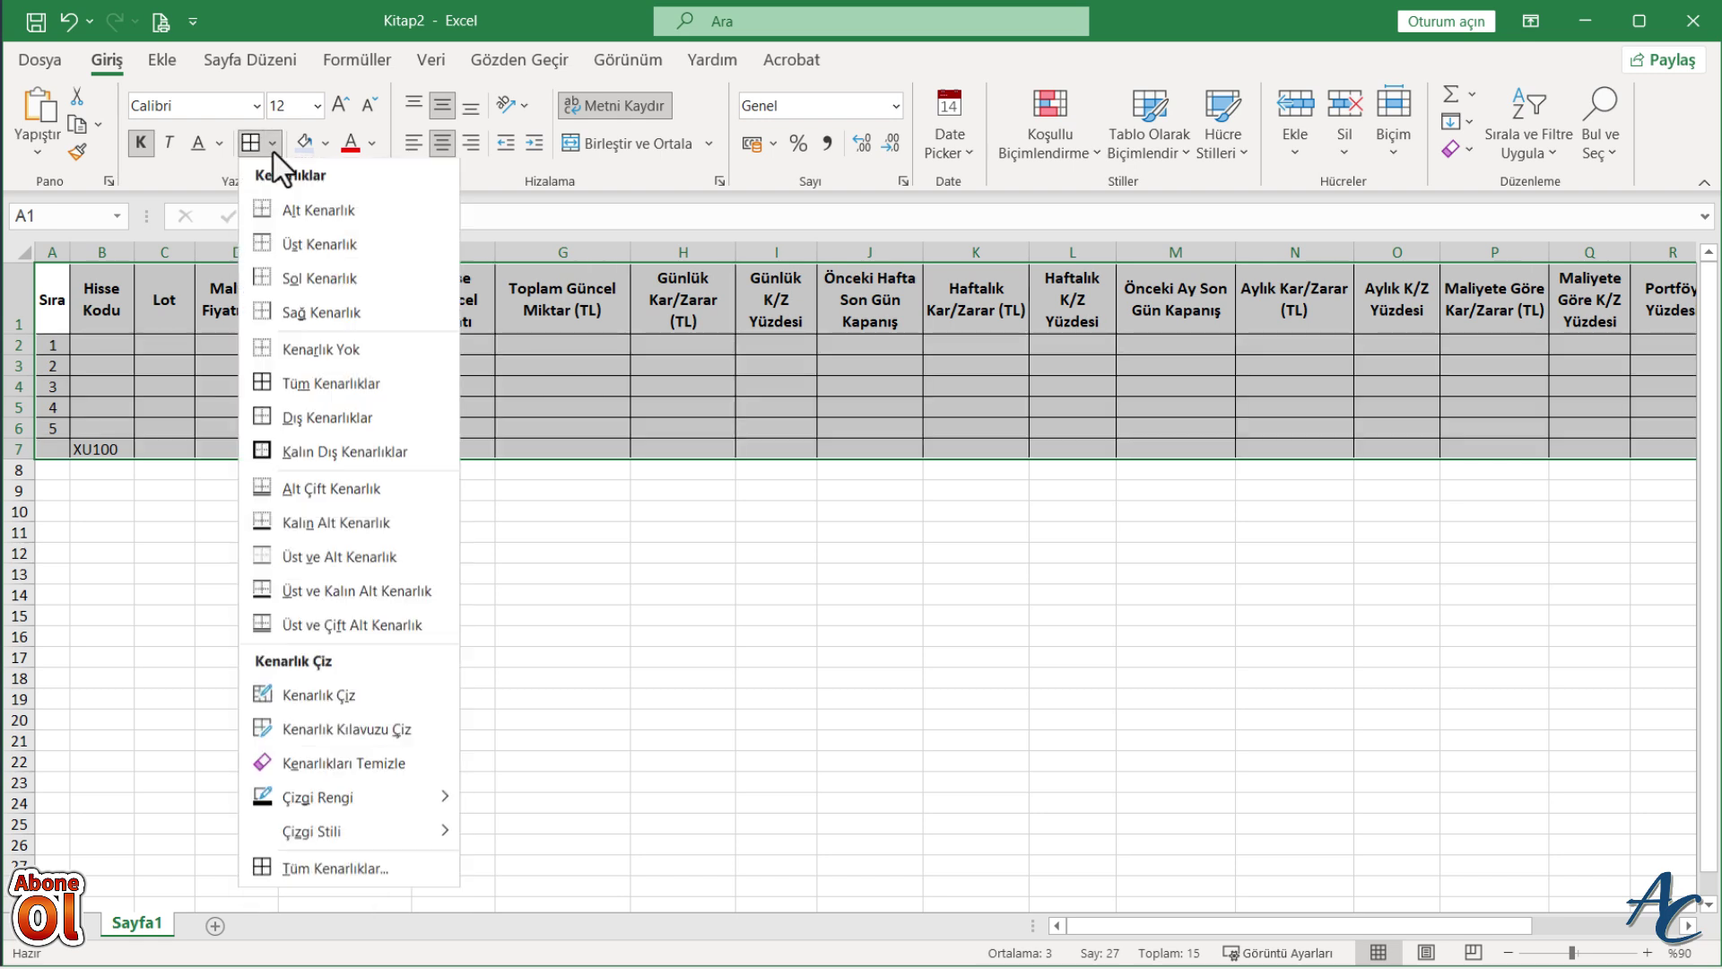
pyautogui.click(327, 450)
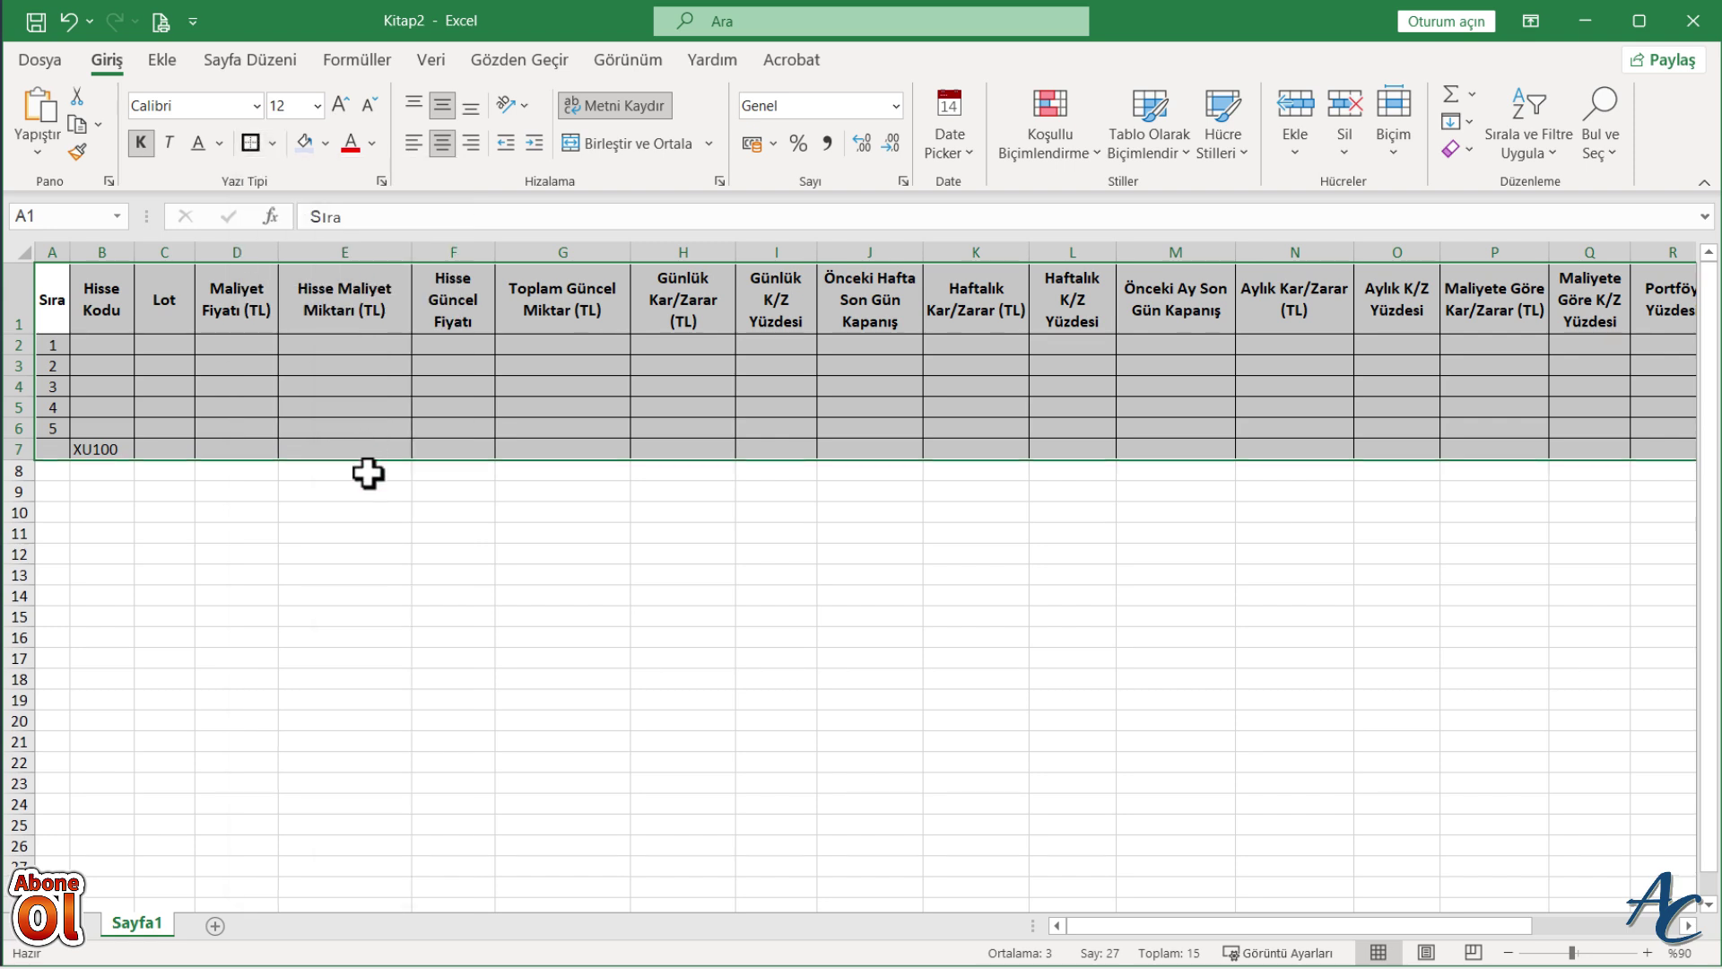
pyautogui.click(355, 571)
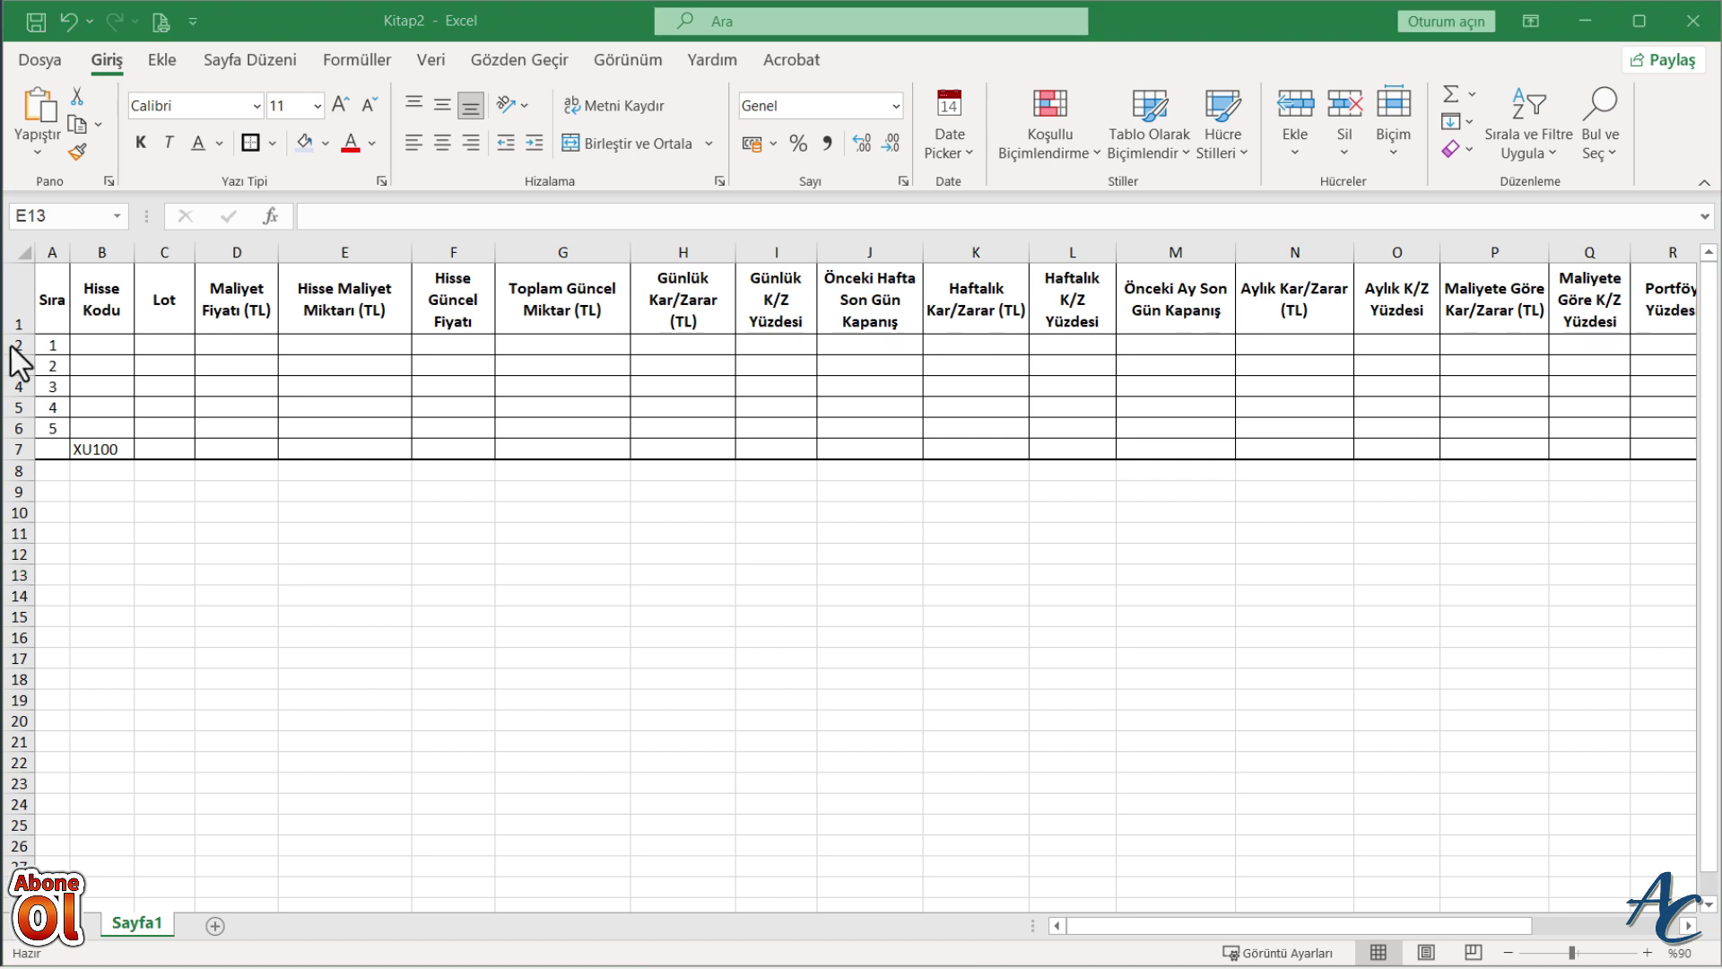
# Step: Set rows 2–7 to a row height of 18
pyautogui.moveTo(18, 344); pyautogui.dragTo(18, 446)
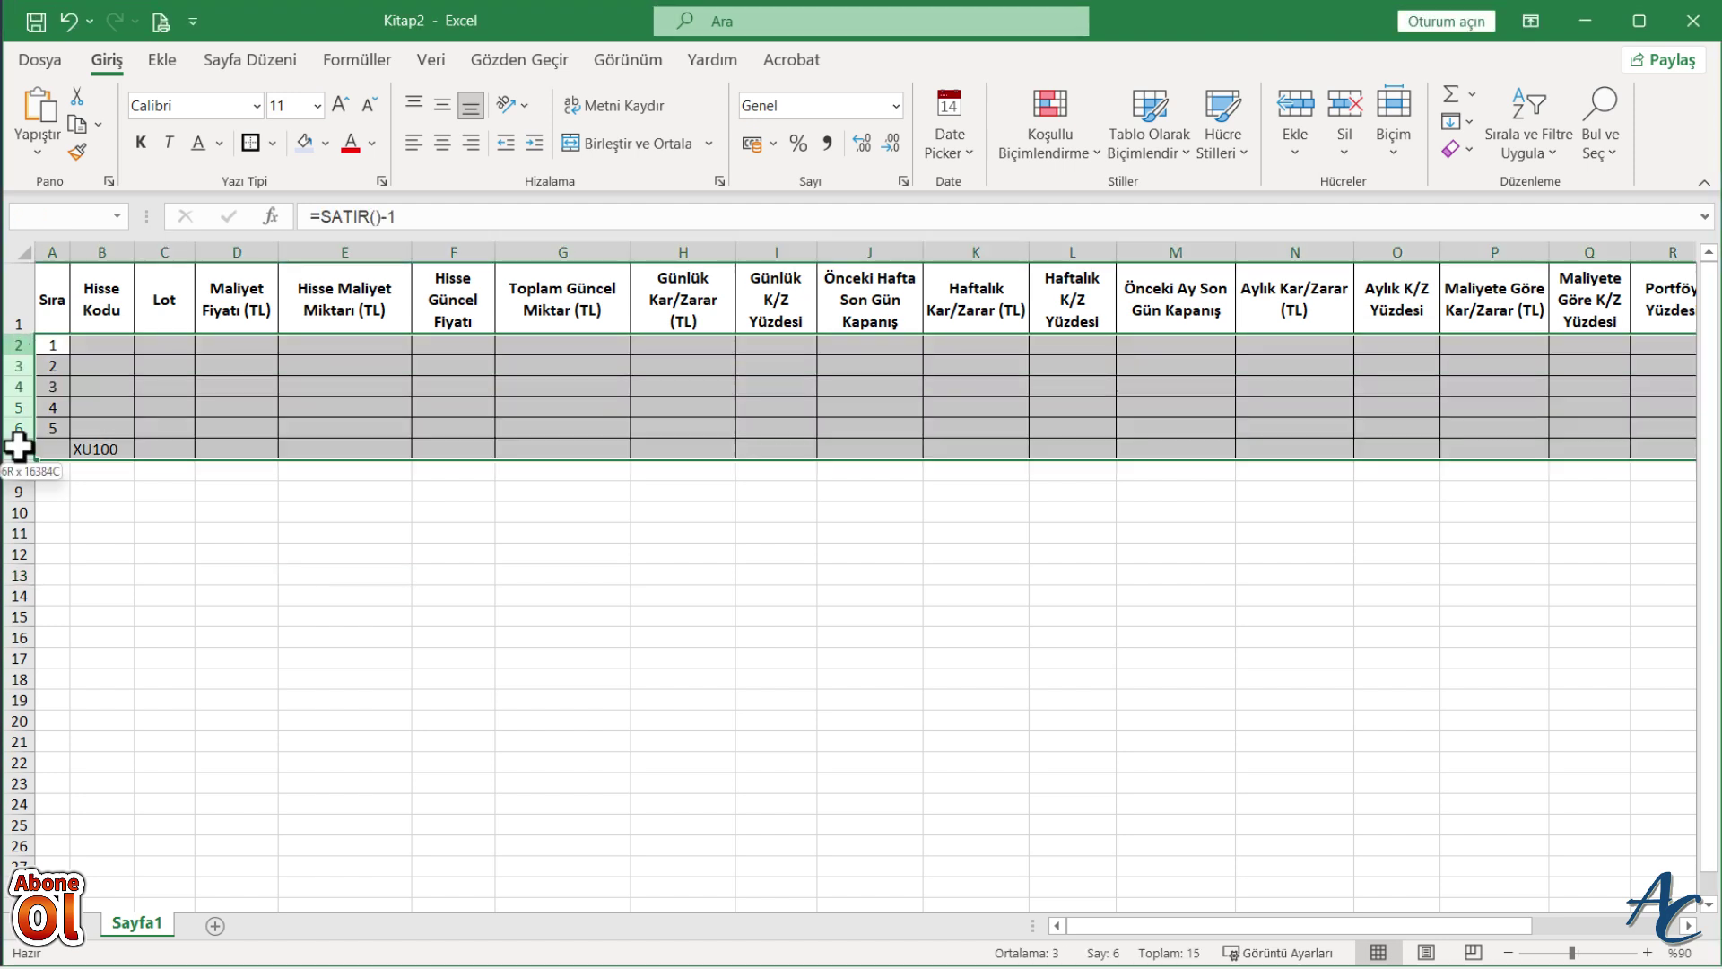
pyautogui.rightClick(20, 451)
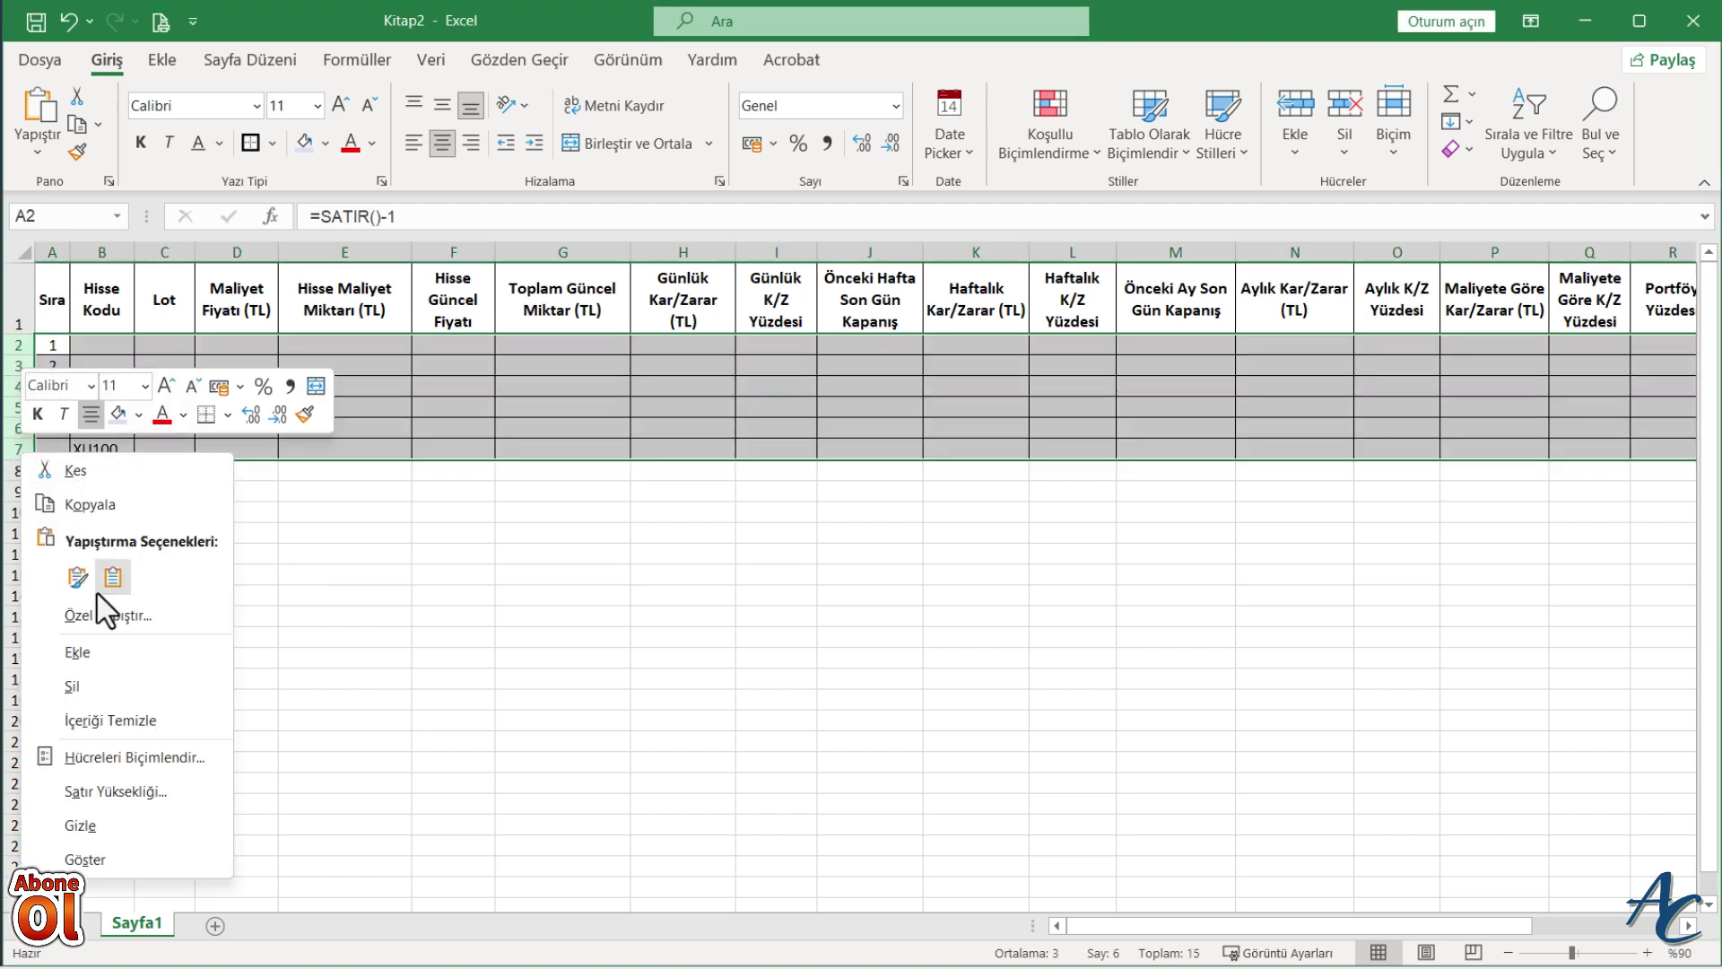
pyautogui.click(120, 793)
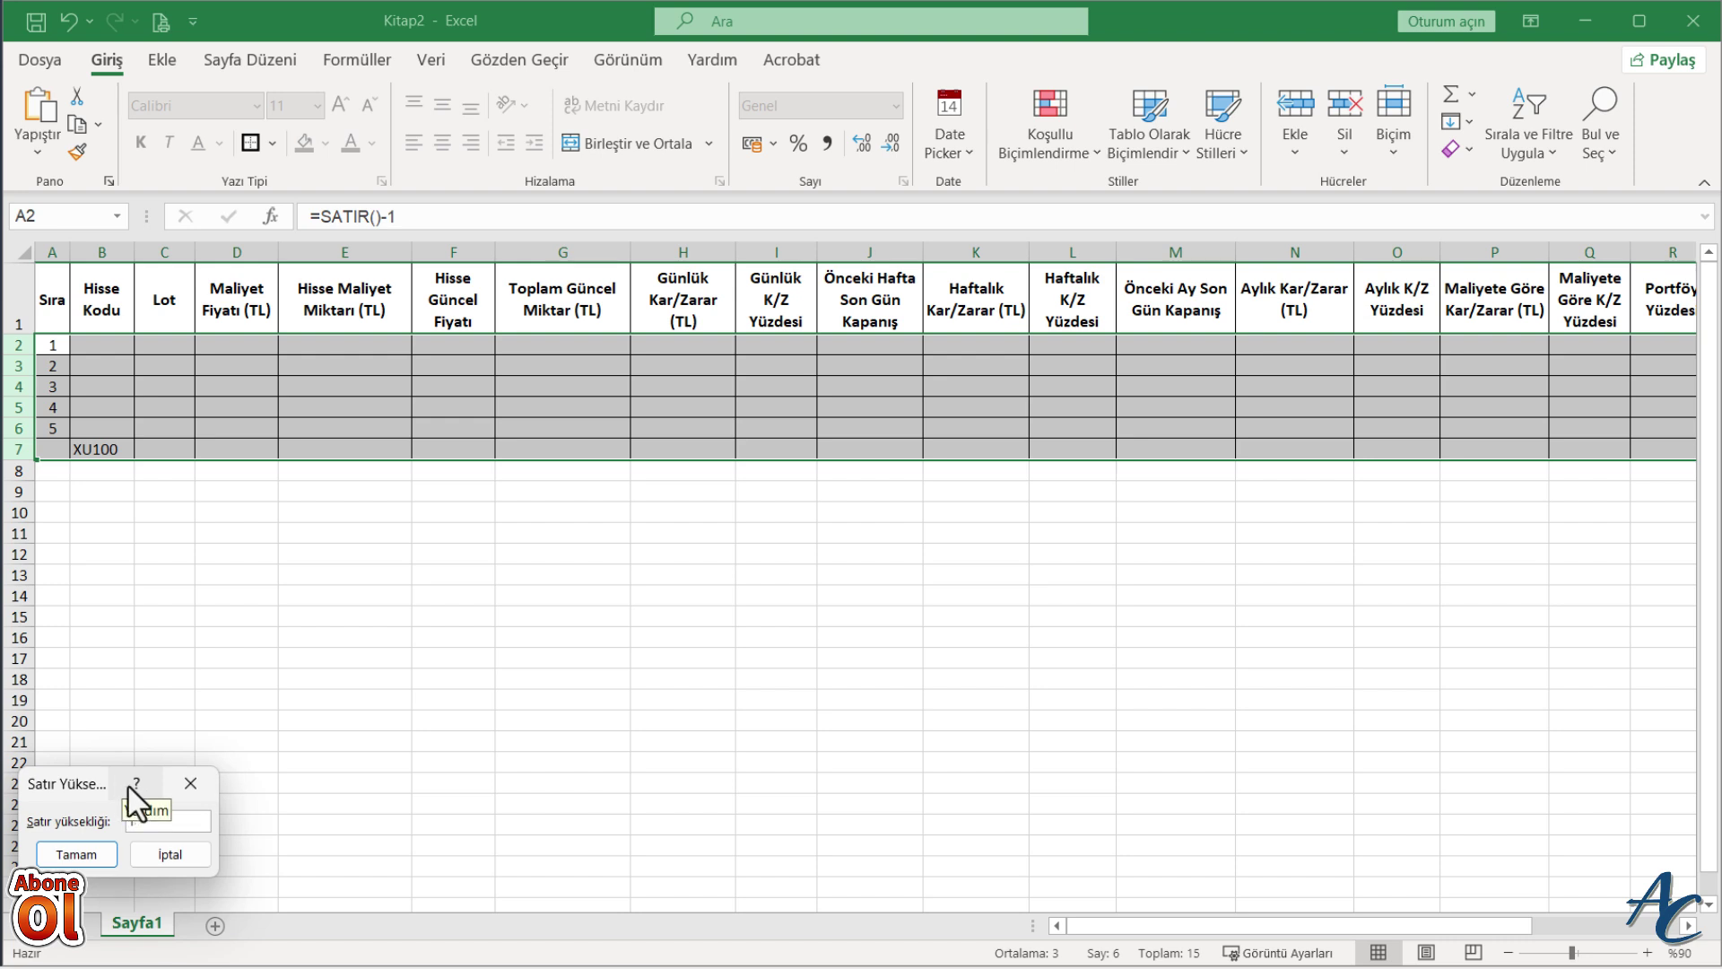
pyautogui.write('18')
pyautogui.click(93, 855)
pyautogui.click(323, 539)
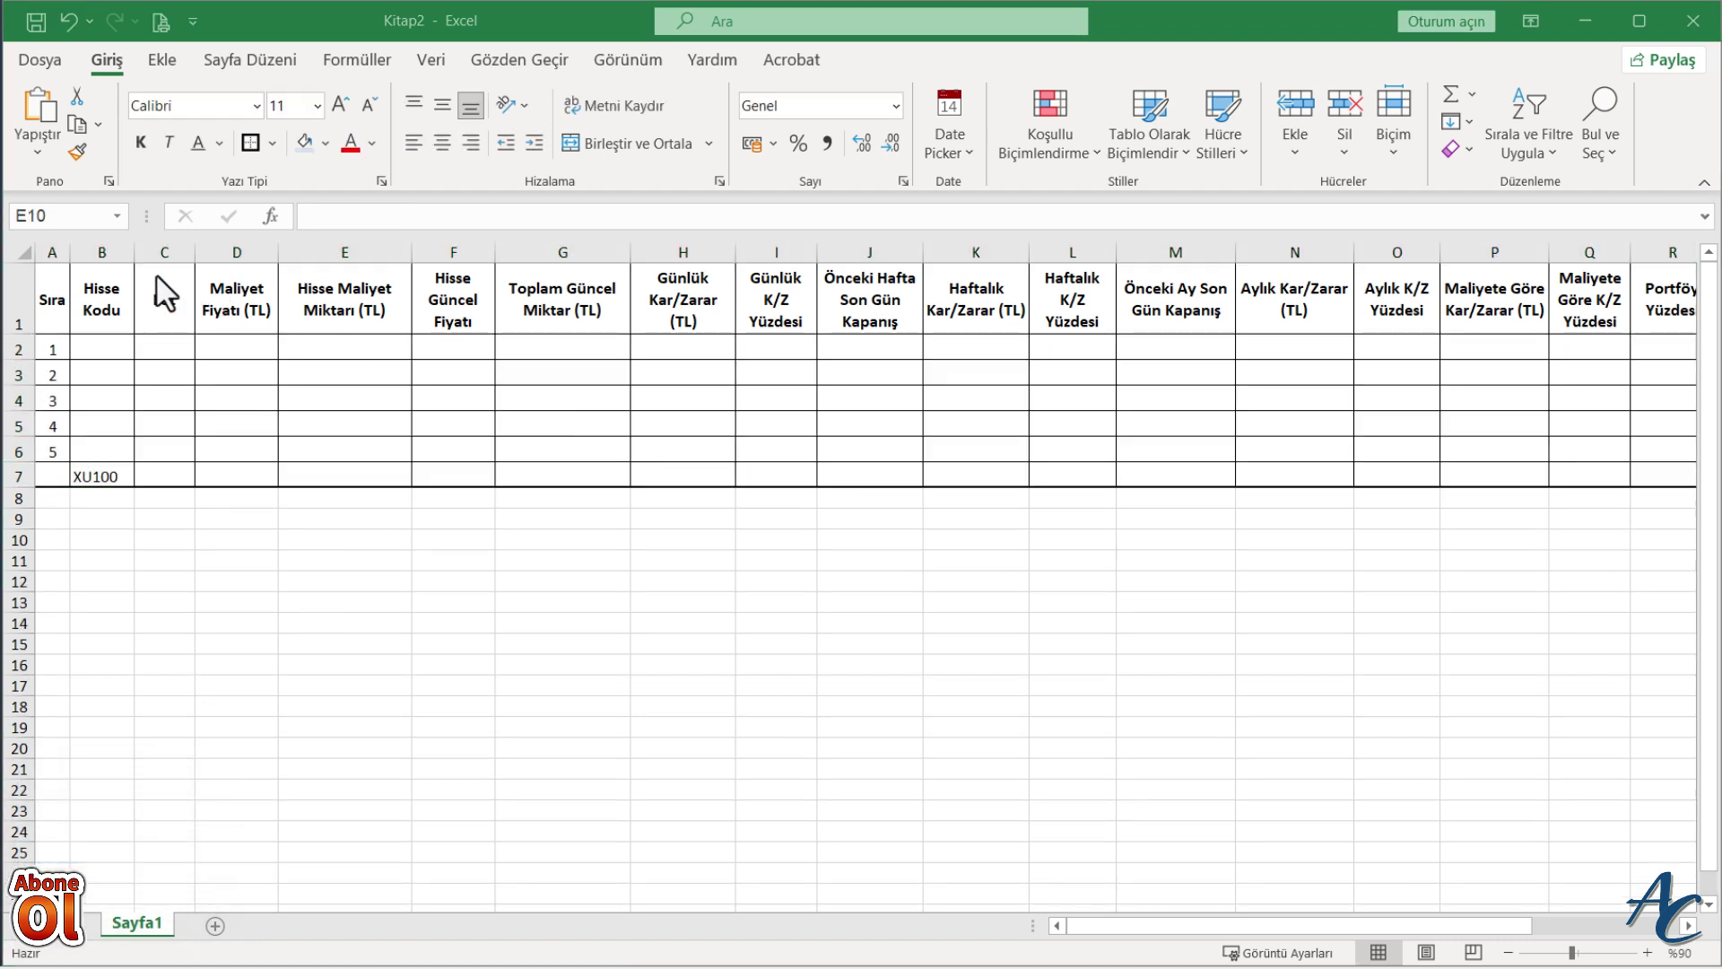
pyautogui.moveTo(59, 295); pyautogui.dragTo(1624, 304)
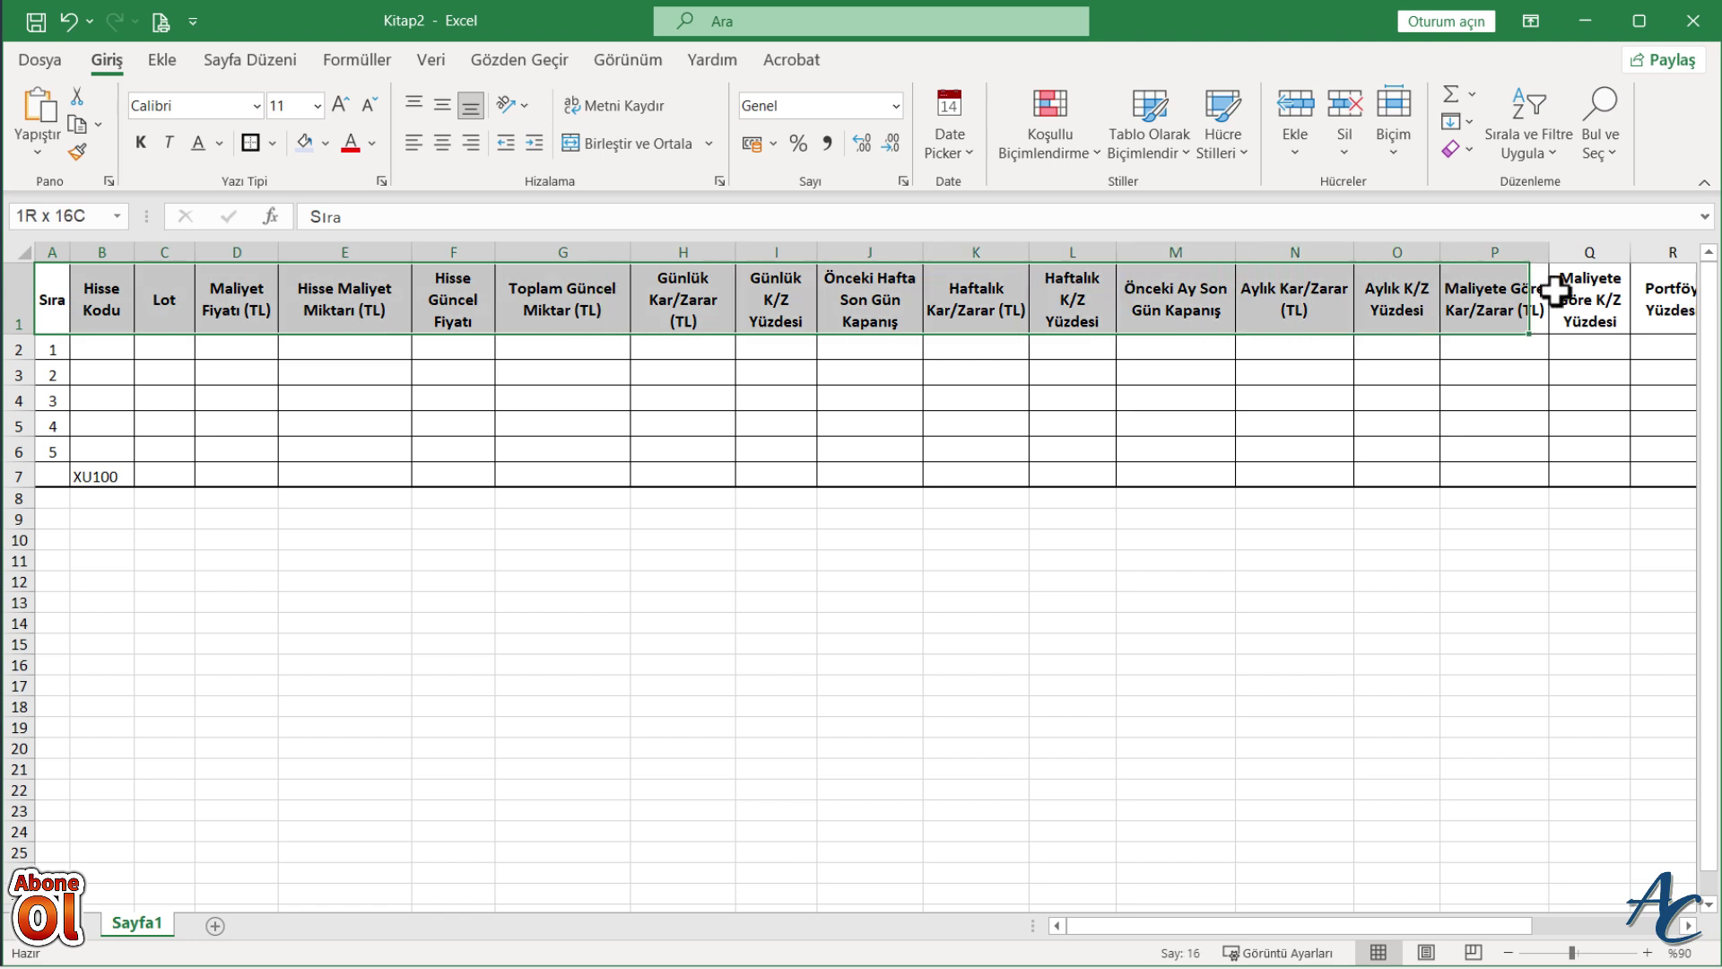
# Step: Fill the header row blue-grey and make the row numbers in A2:A7 bold
pyautogui.click(325, 149)
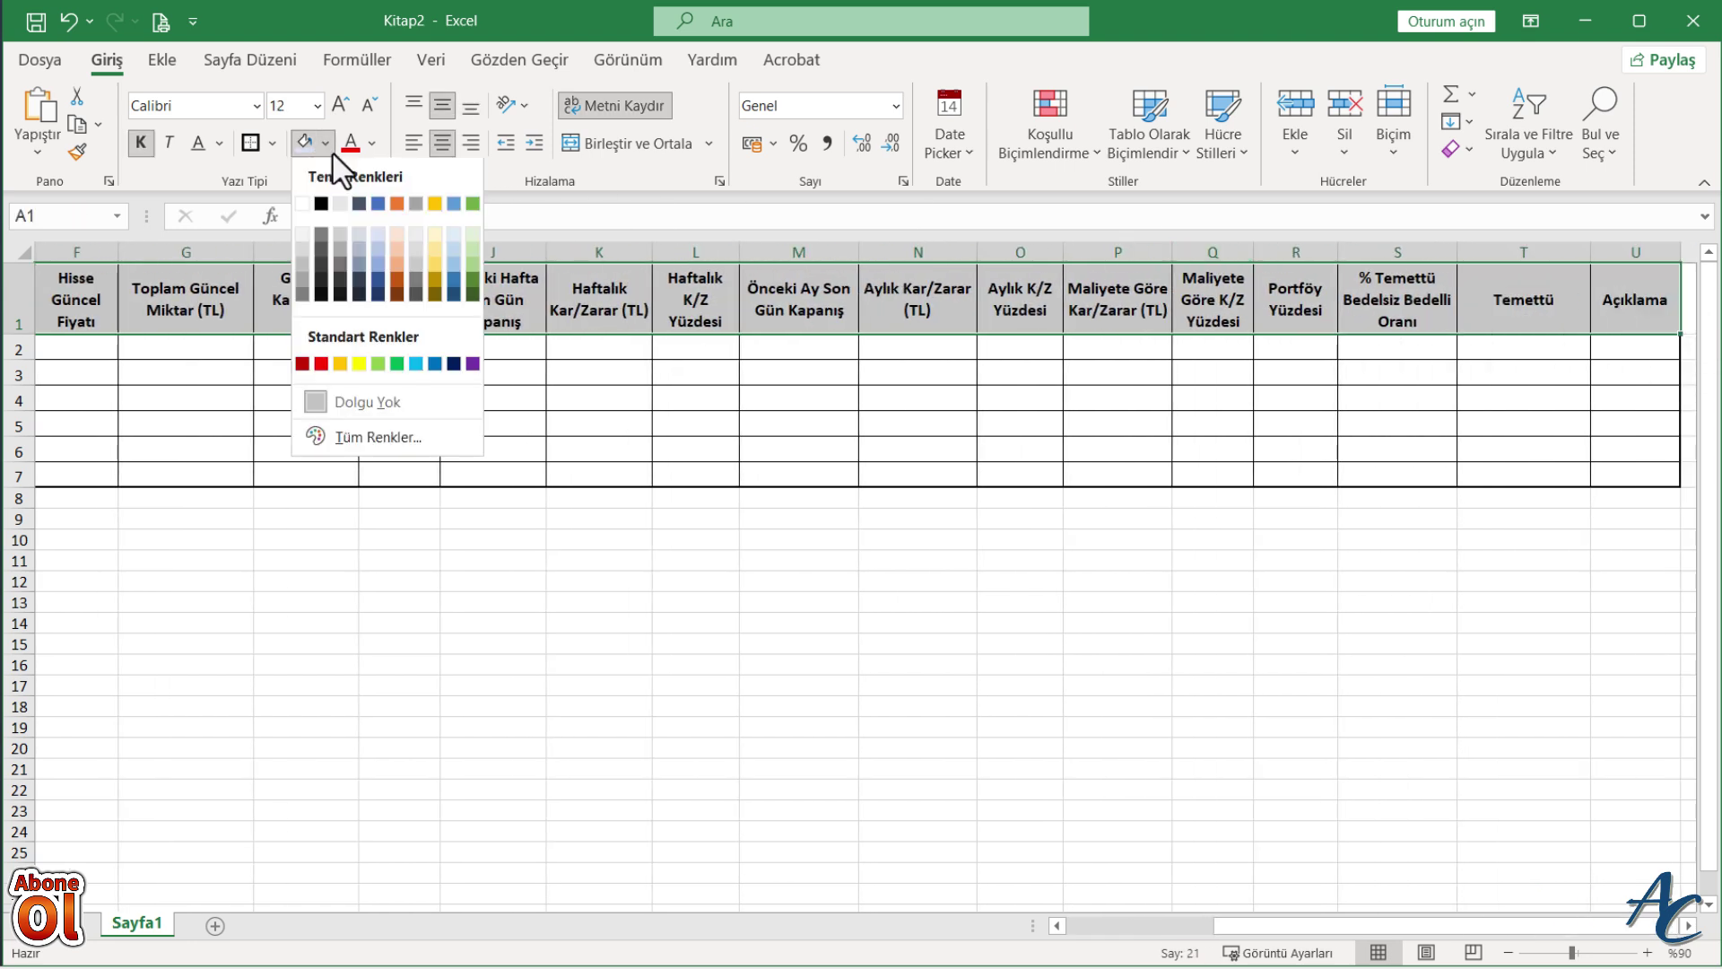
pyautogui.click(380, 239)
pyautogui.click(682, 603)
pyautogui.moveTo(52, 349); pyautogui.dragTo(52, 475)
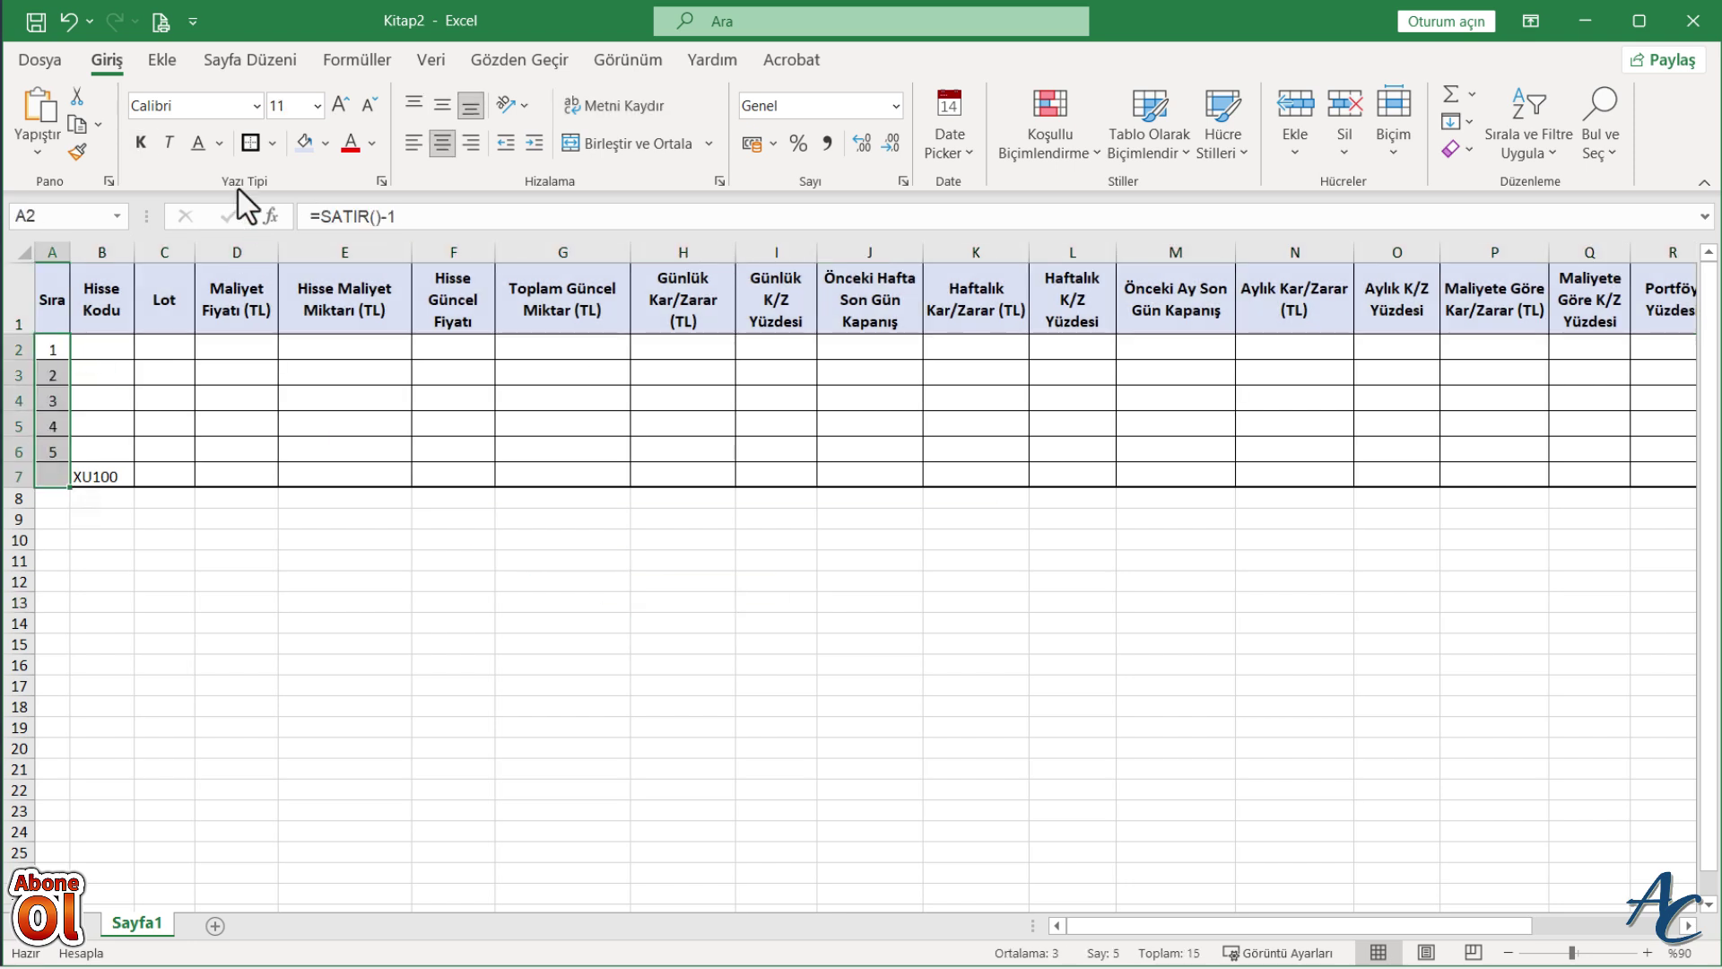
pyautogui.click(143, 144)
pyautogui.click(115, 476)
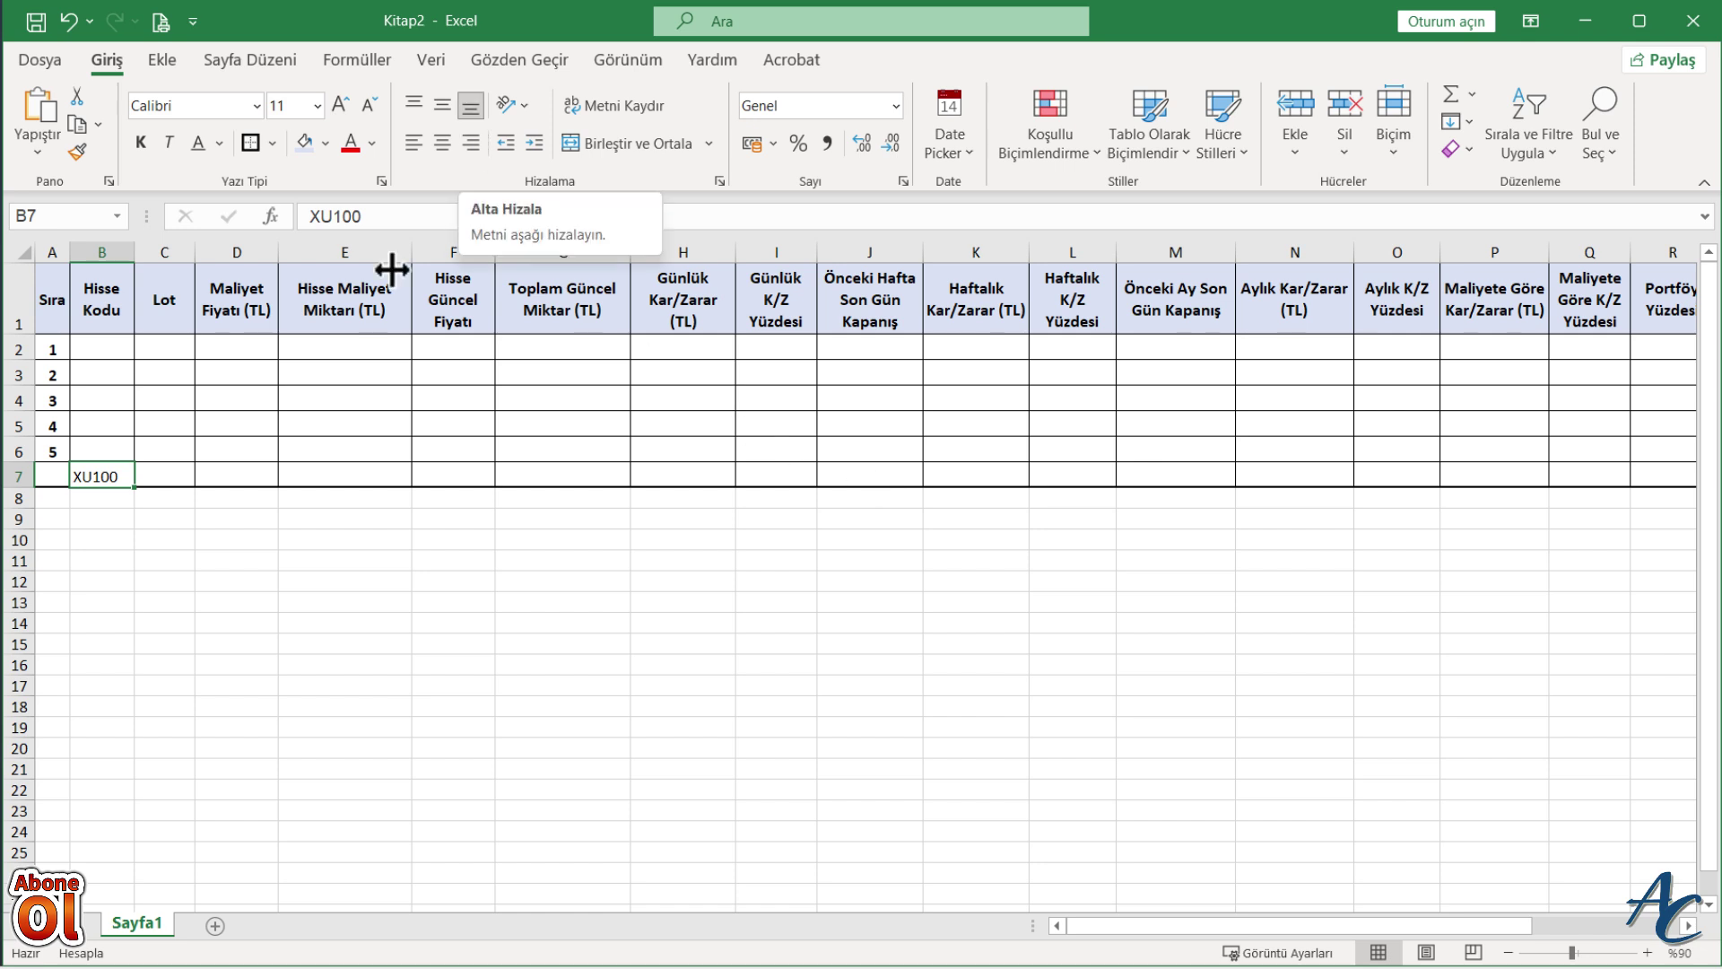
# Step: Centre all cell text vertically across the entire sheet
pyautogui.click(25, 253)
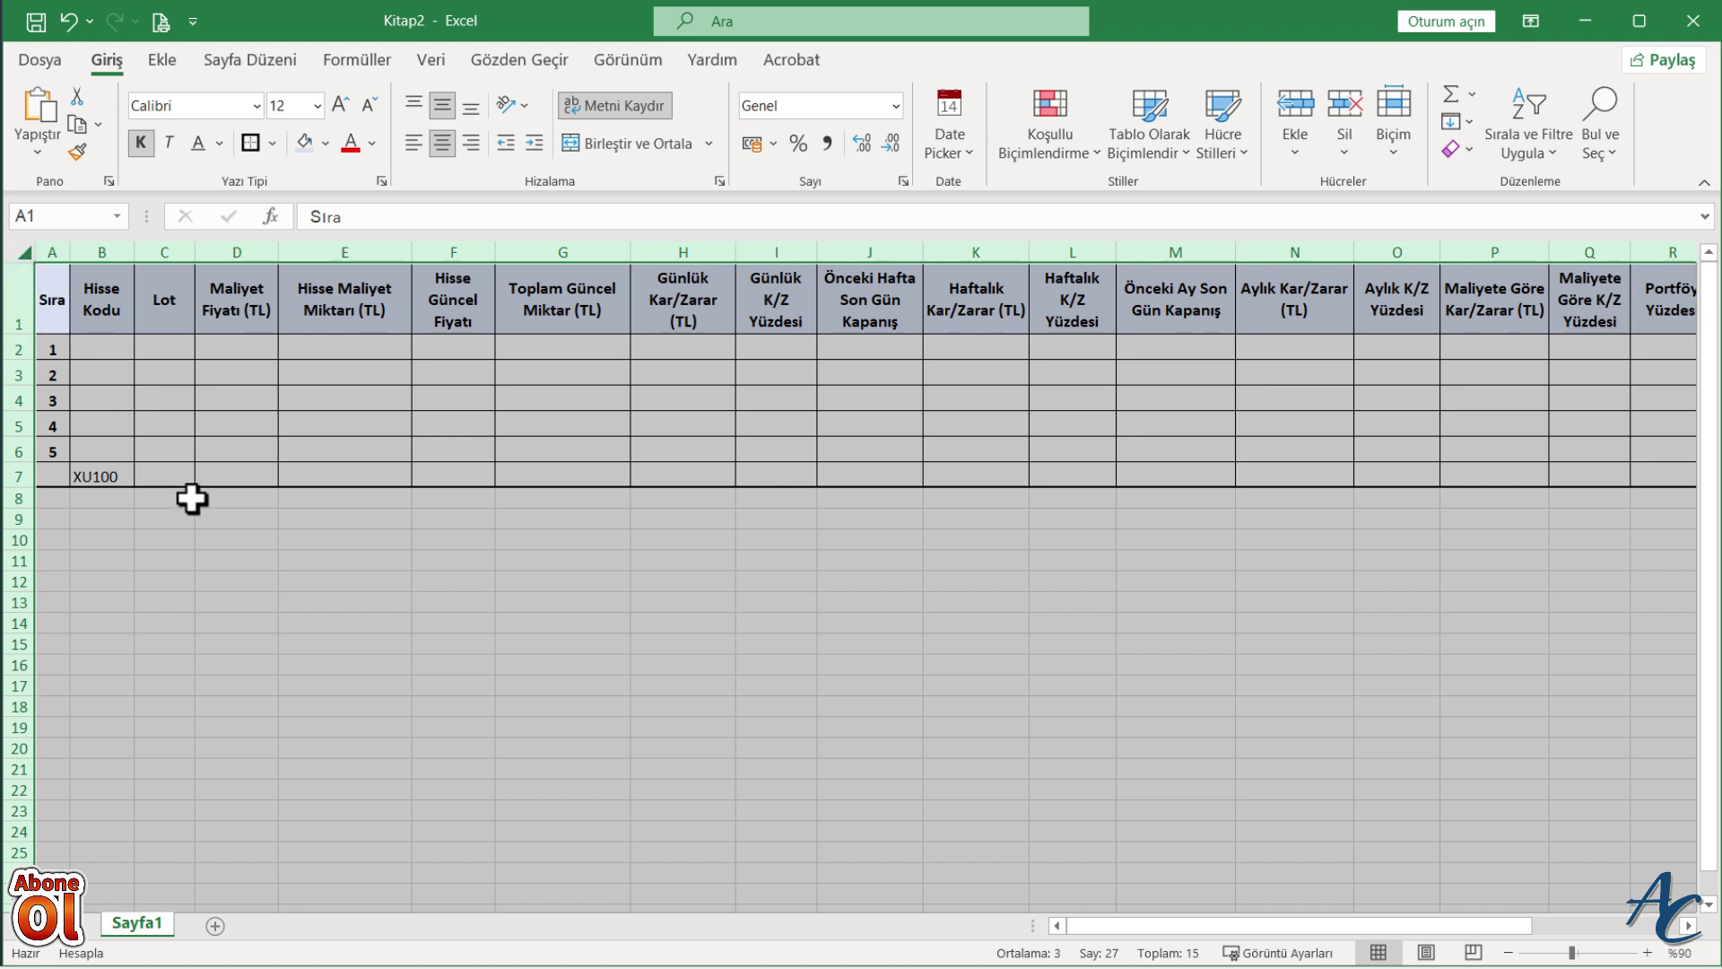
pyautogui.click(442, 107)
pyautogui.click(622, 774)
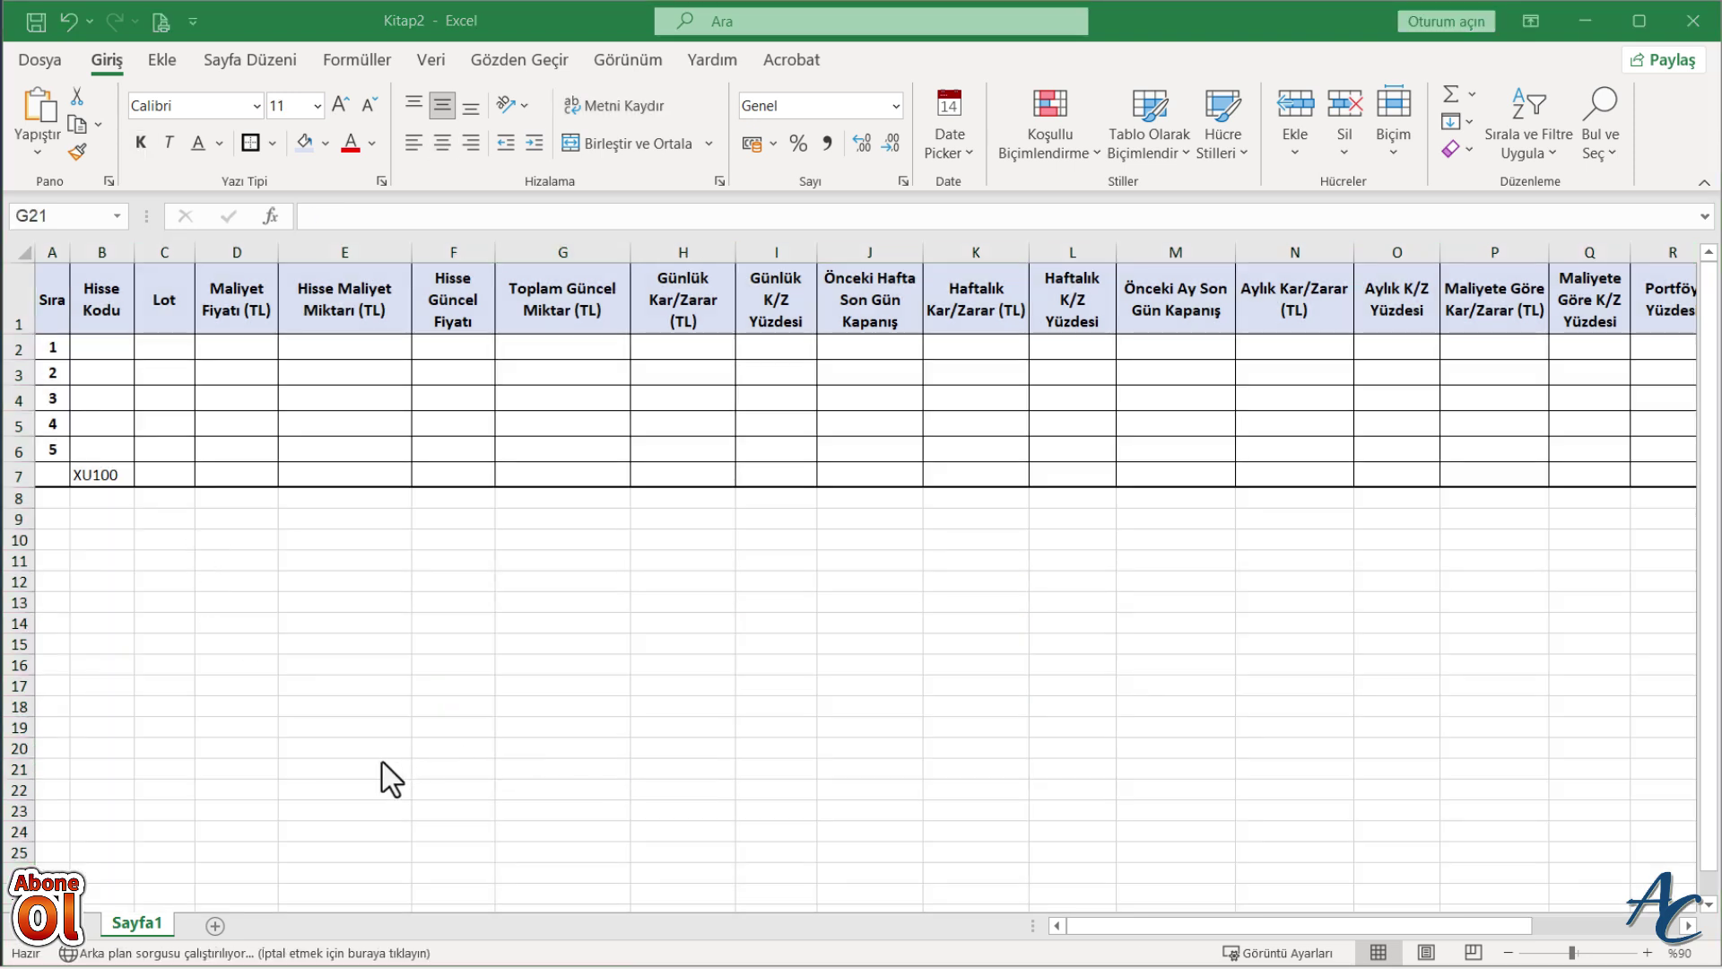
# Step: Rename the first sheet to 'Hisseler'
pyautogui.rightClick(141, 926)
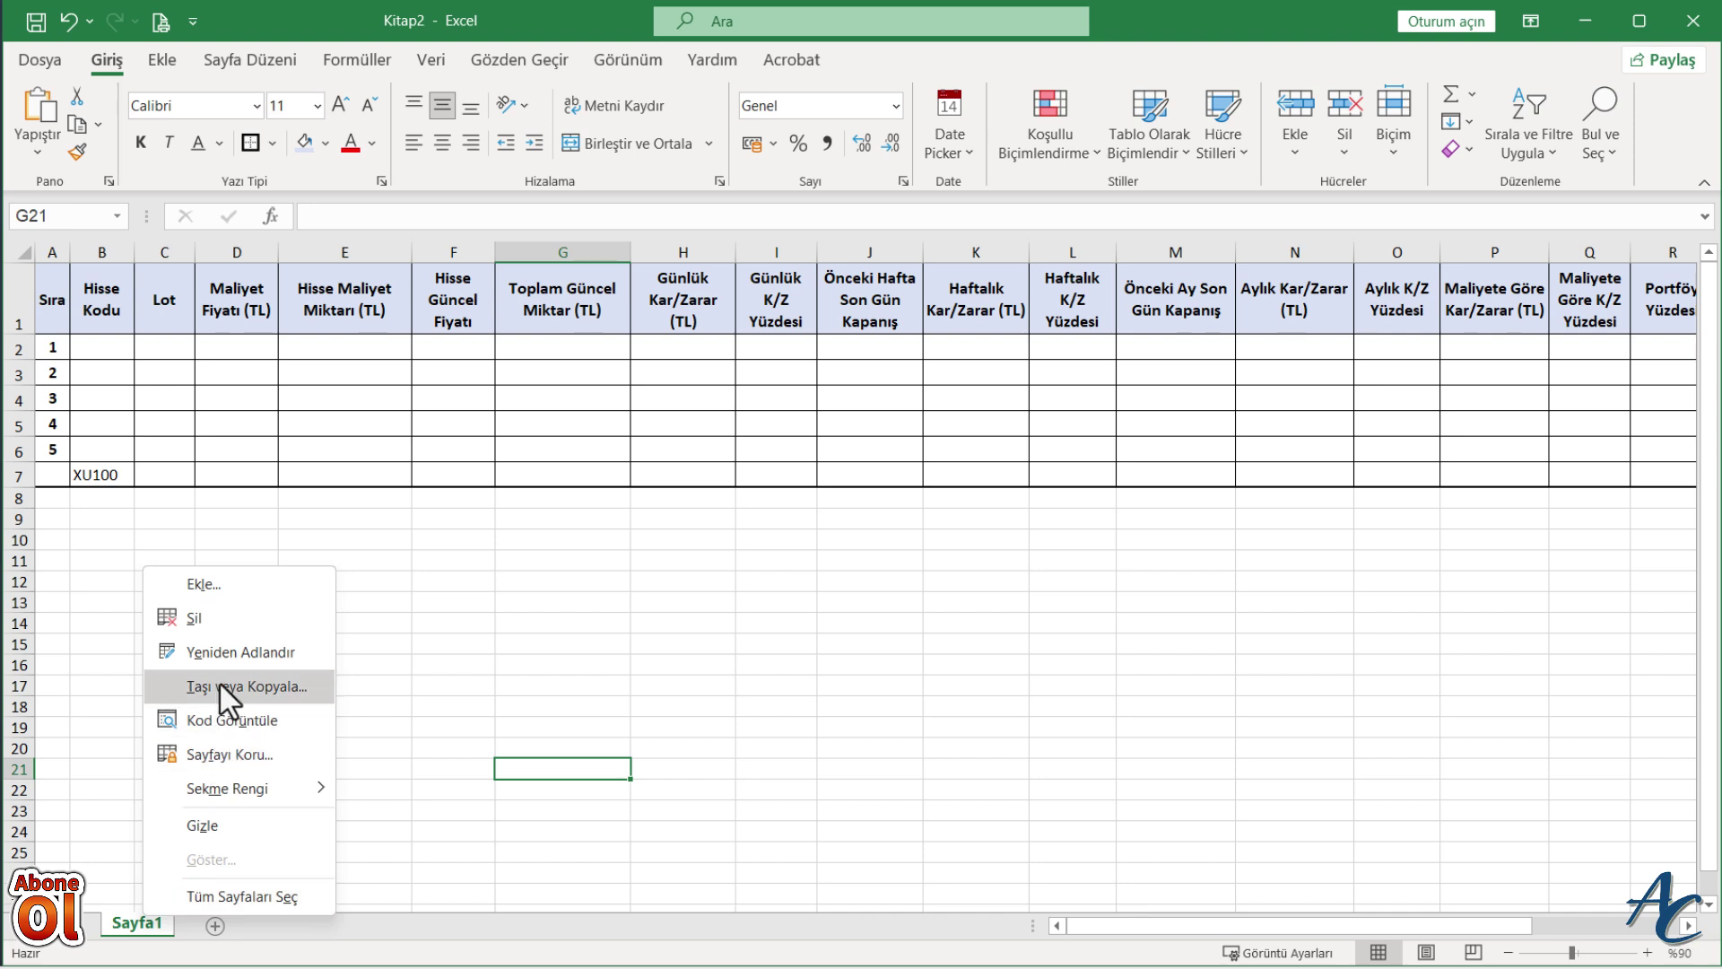
pyautogui.click(223, 654)
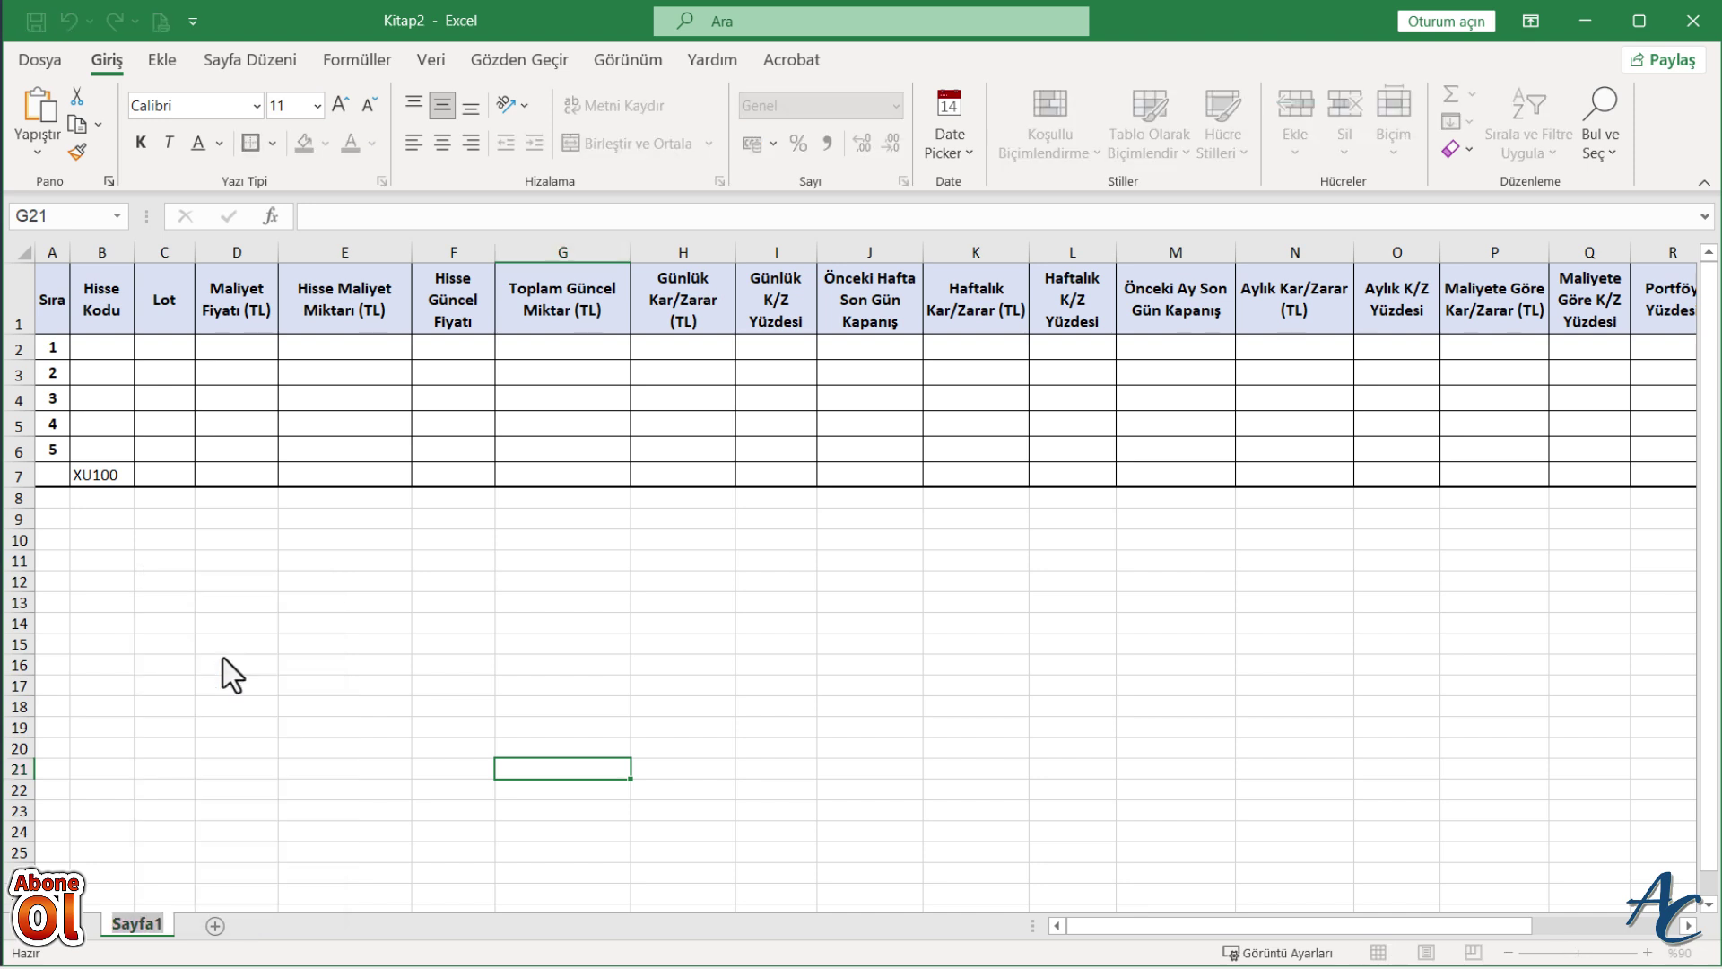
pyautogui.write('Hisseler')
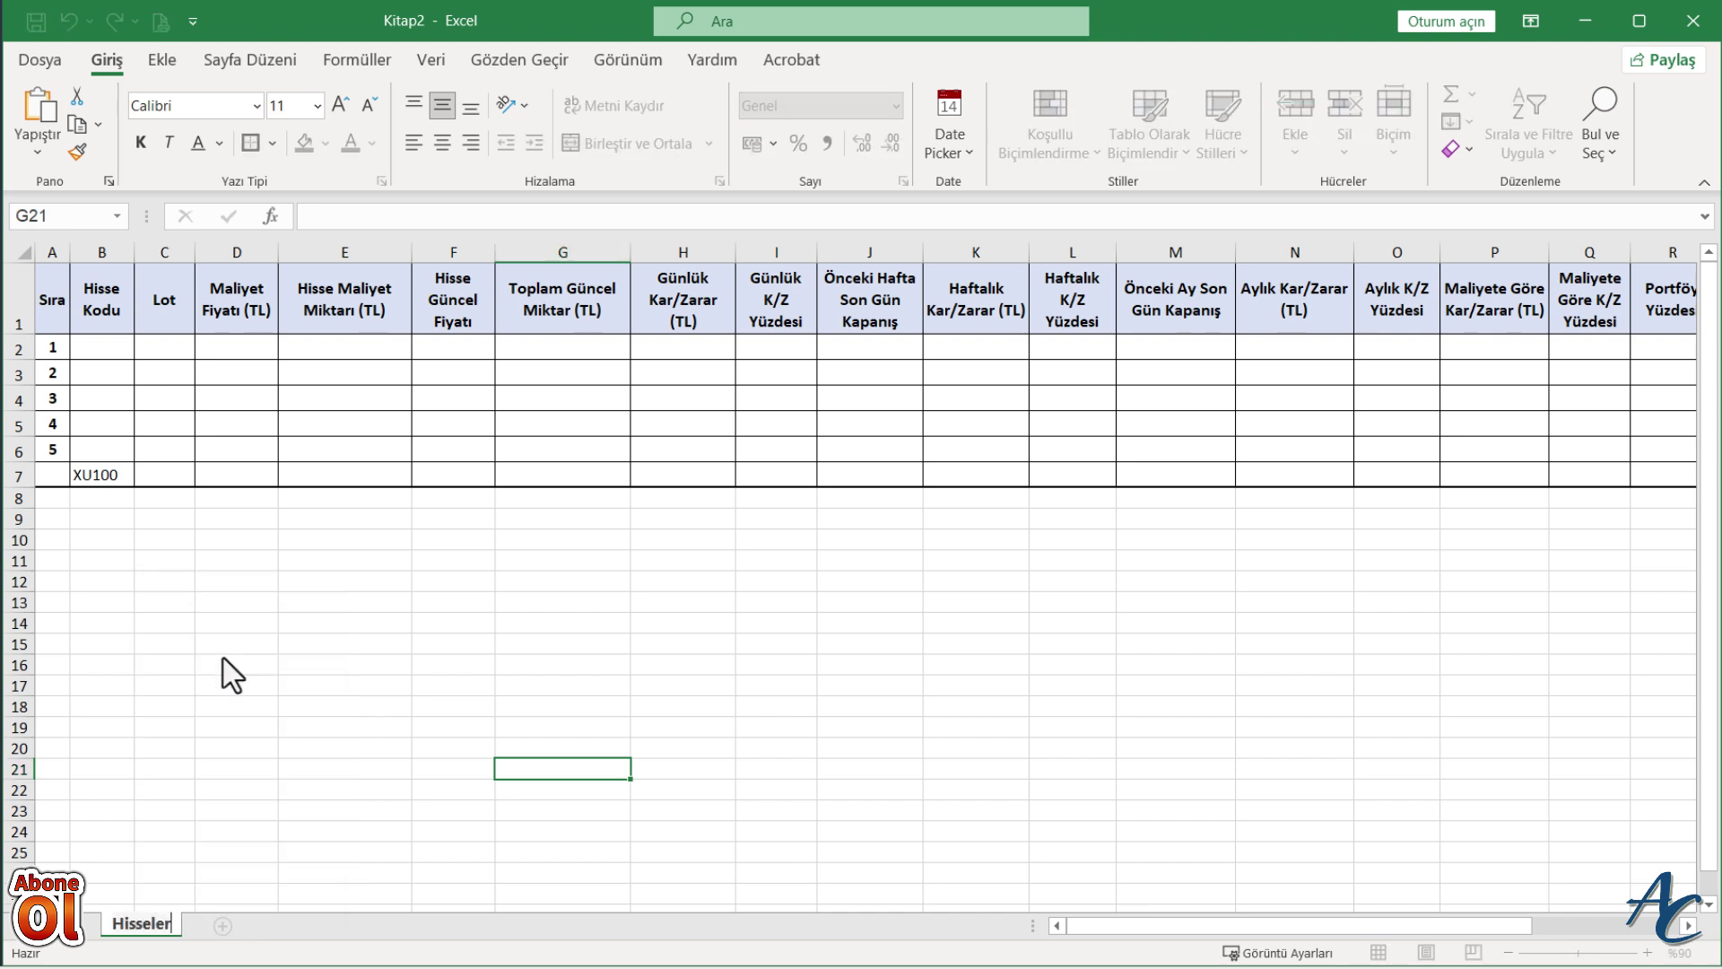
pyautogui.click(231, 831)
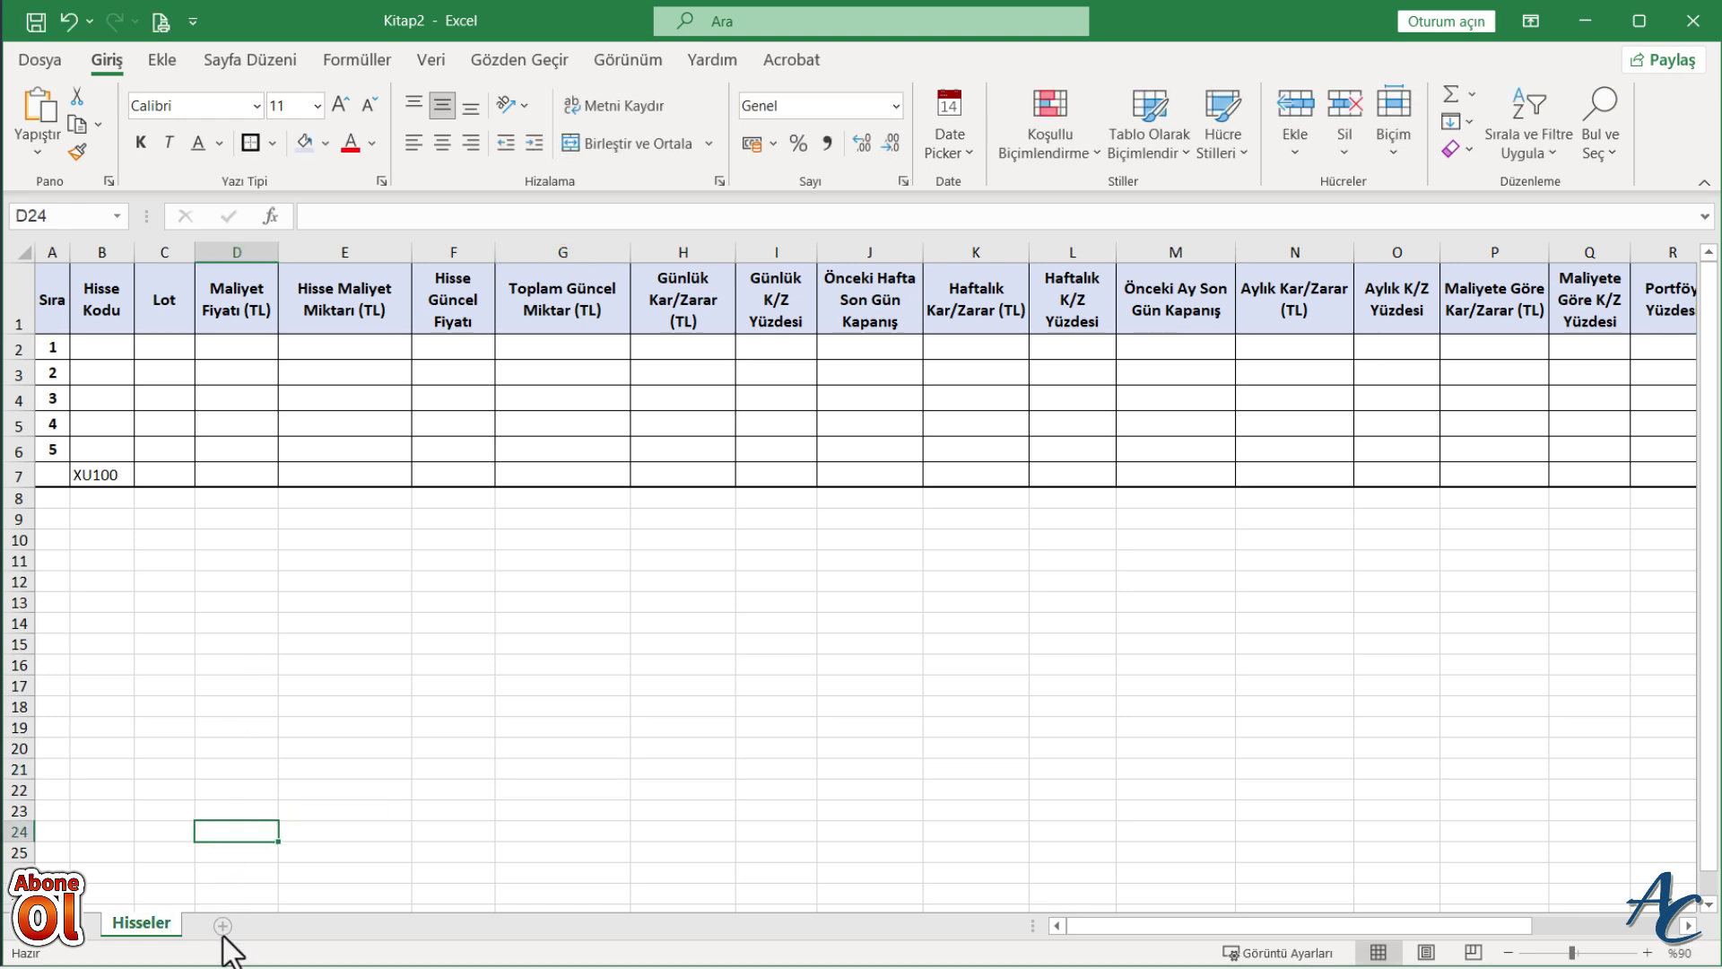
# Step: Add a second sheet named 'Hisse1' and select cell A2
pyautogui.click(223, 928)
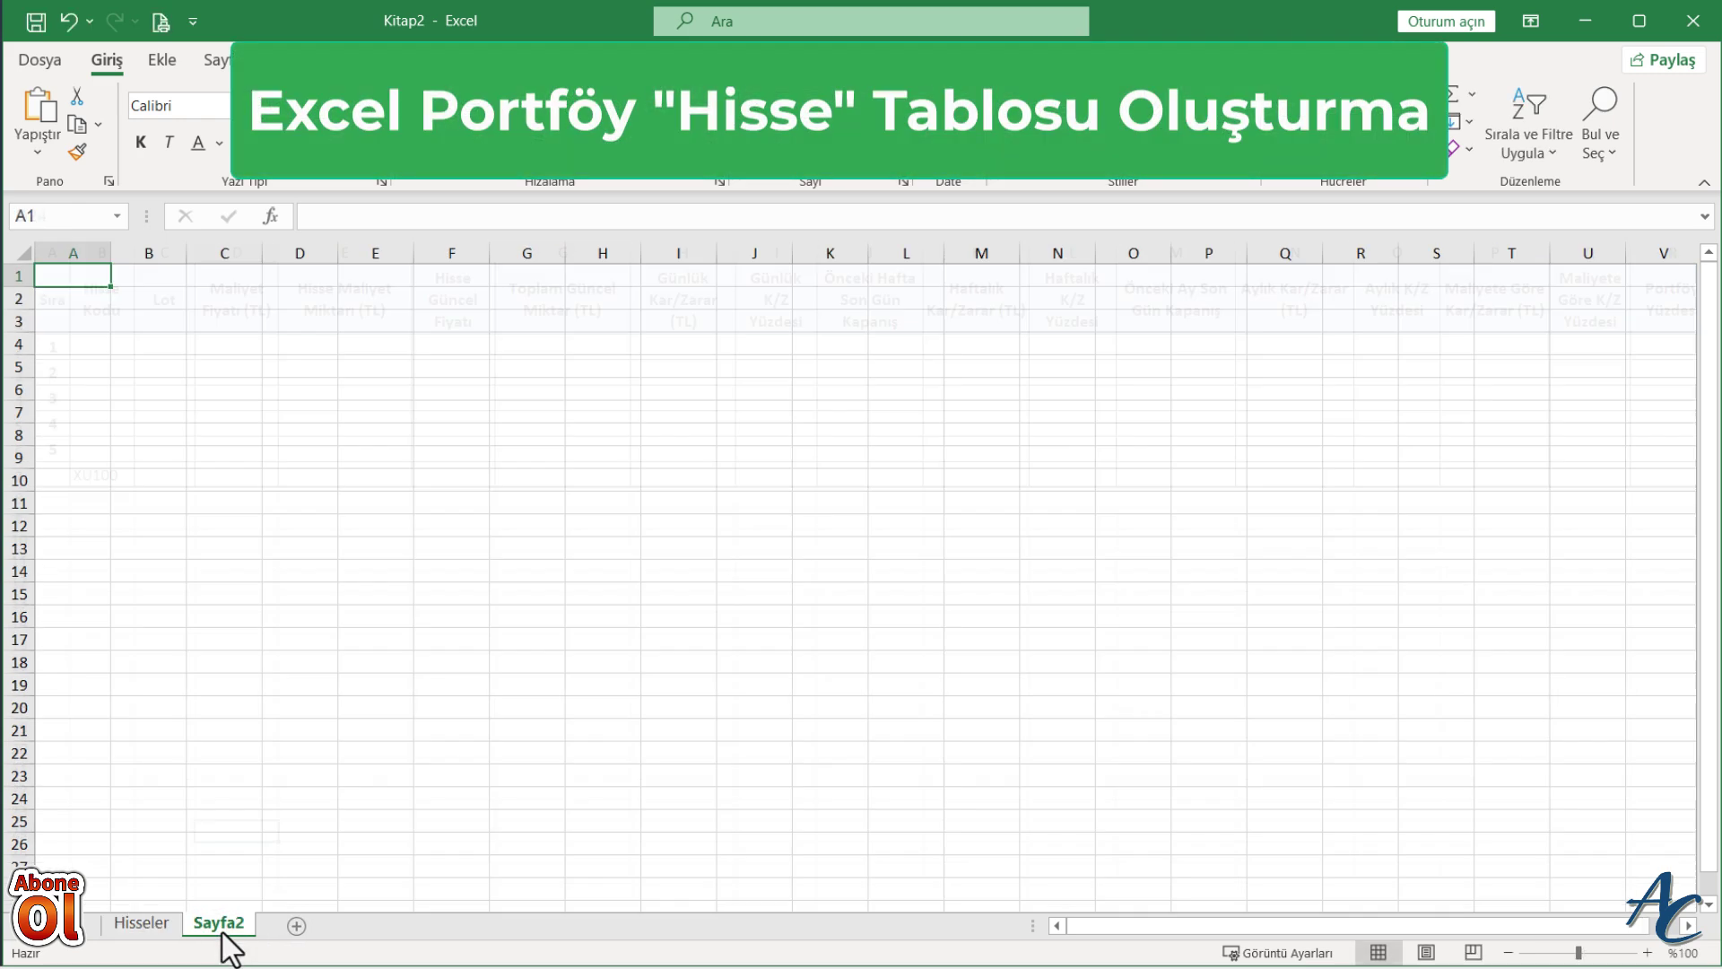
pyautogui.rightClick(224, 933)
pyautogui.moveTo(320, 800)
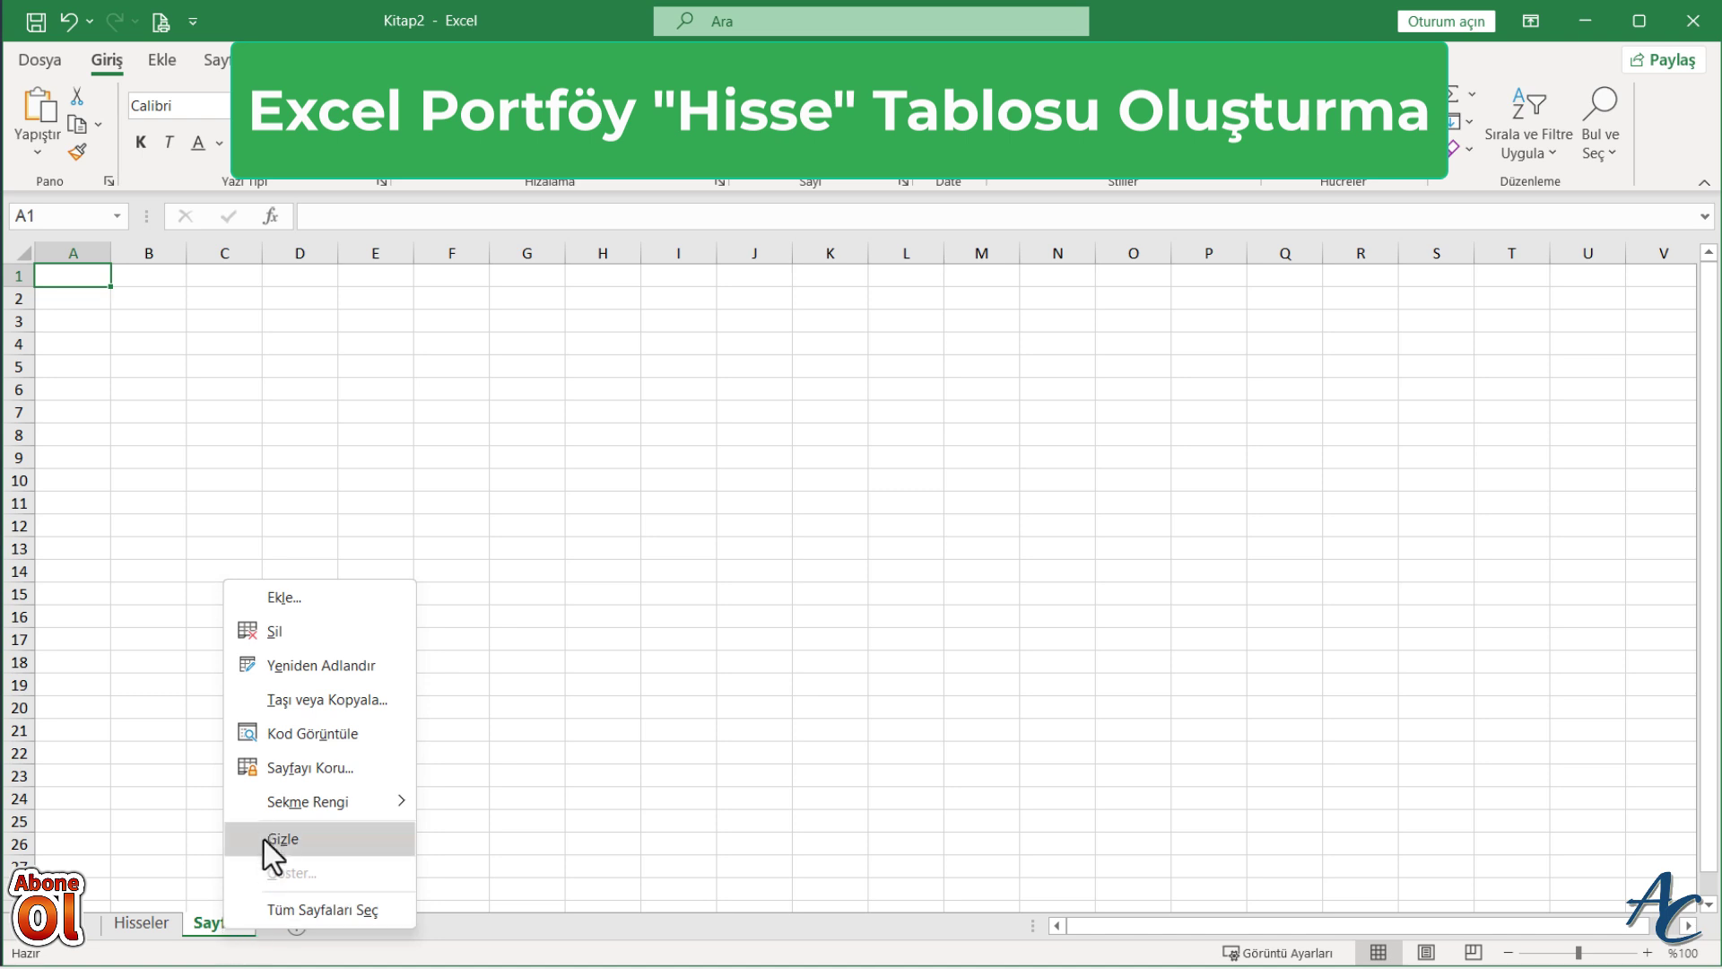
pyautogui.click(305, 665)
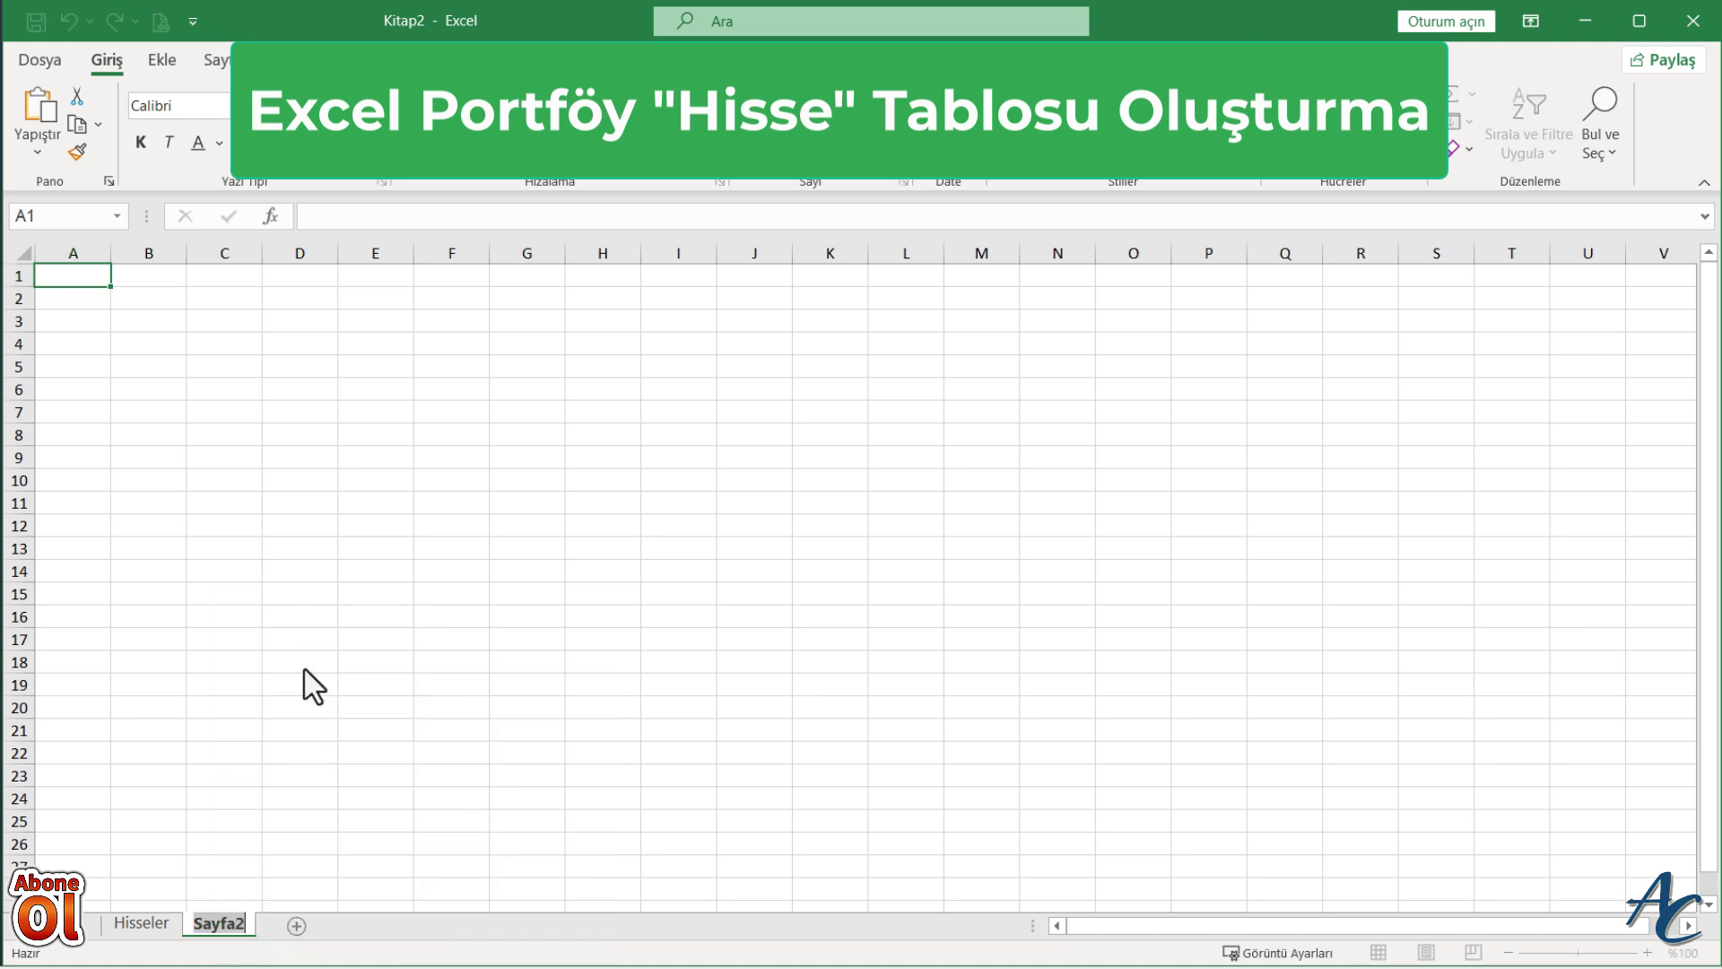
pyautogui.write('Hisse')
pyautogui.press('Return')
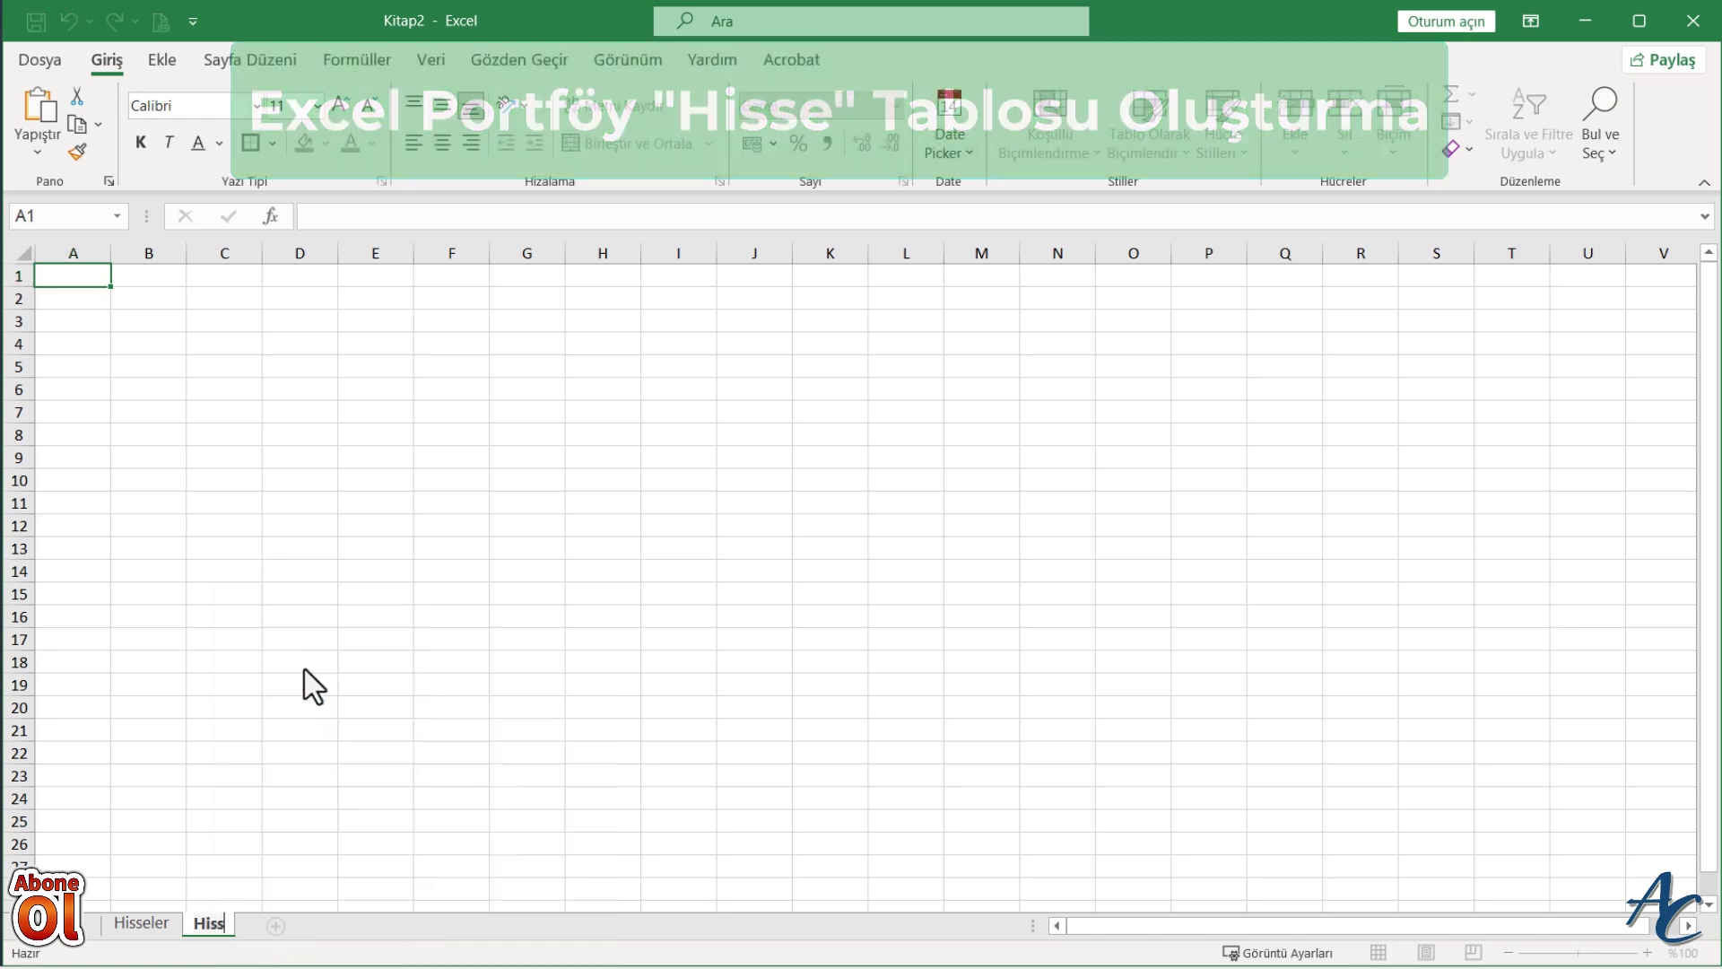
pyautogui.write('e1')
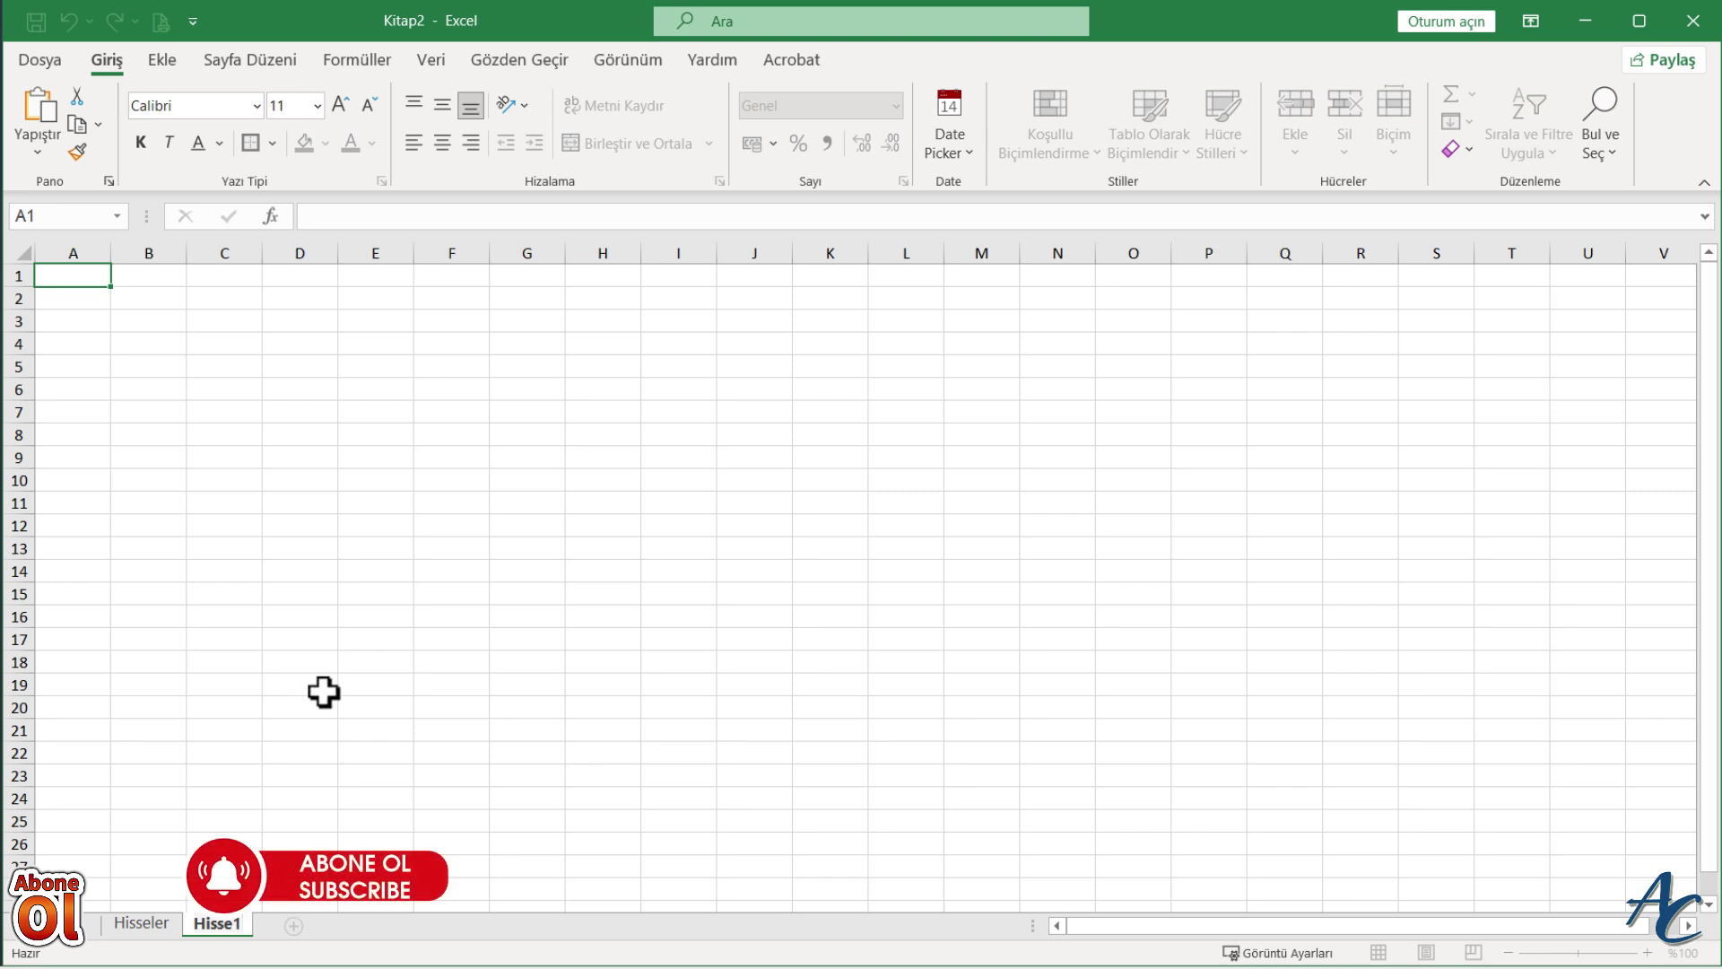
pyautogui.click(323, 691)
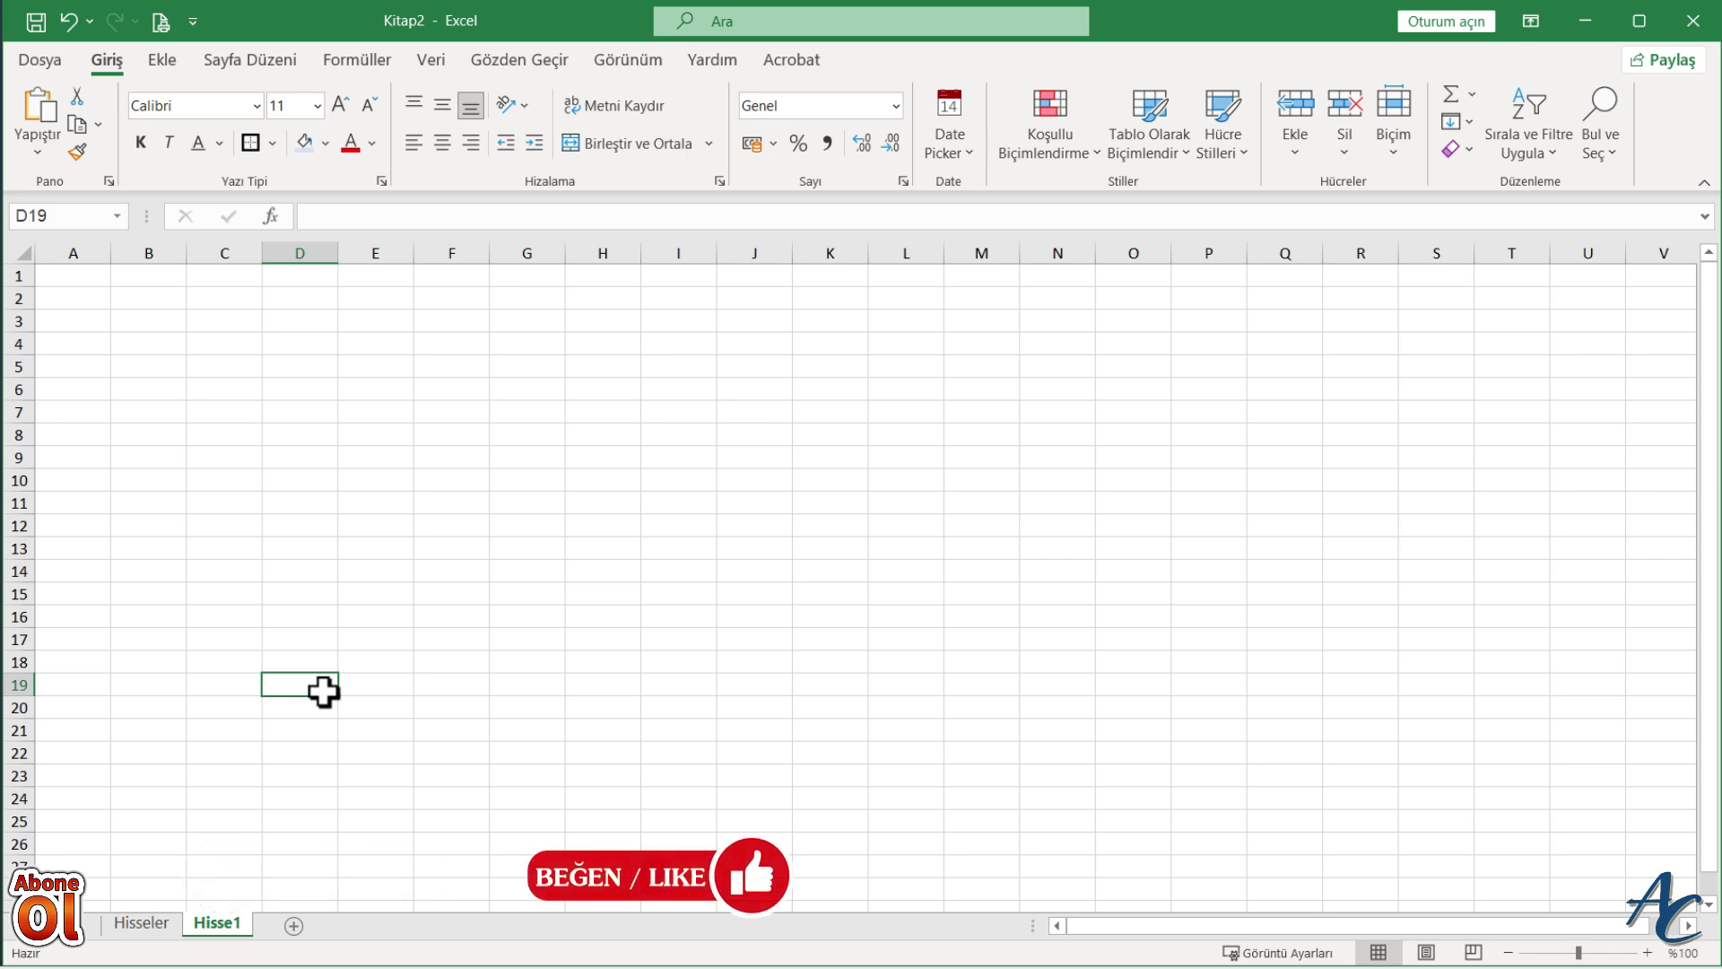
pyautogui.click(74, 298)
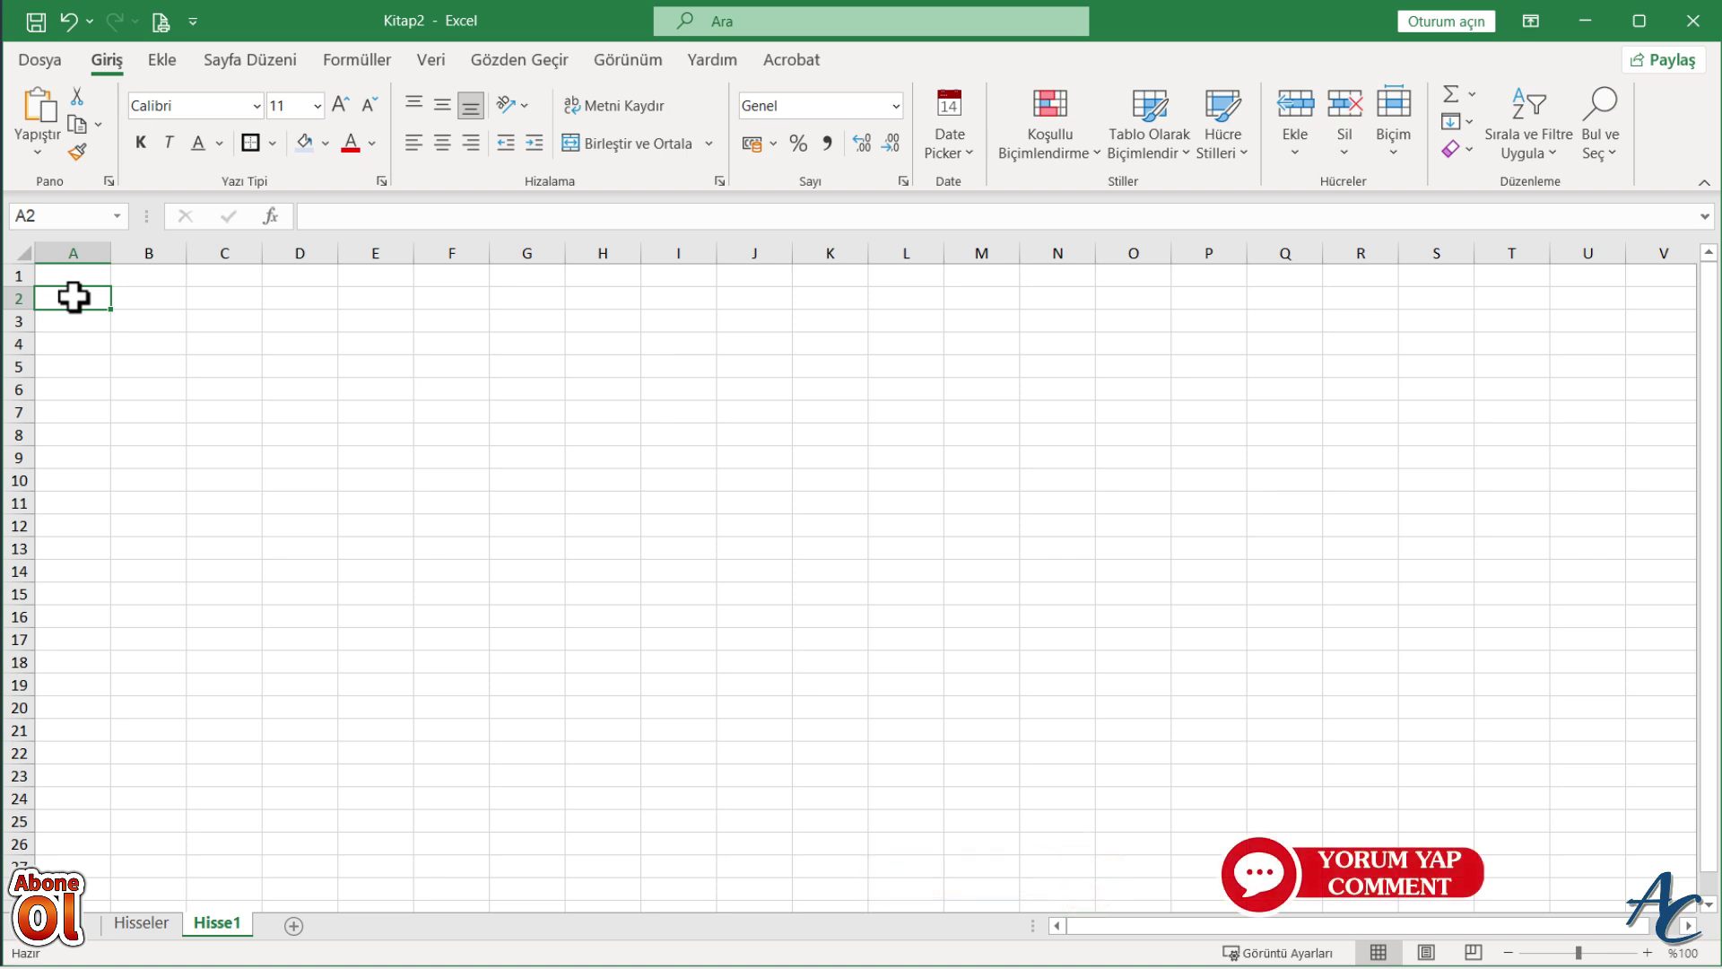
# Step: Enter the purchase headers Sıra, Alış Tarihi, Alış Fiyatı, Lot (Adet), Toplam Alış Fiyatı (Komisyonlu) in A2:E2
pyautogui.write('Sıra')
pyautogui.press('Tab')
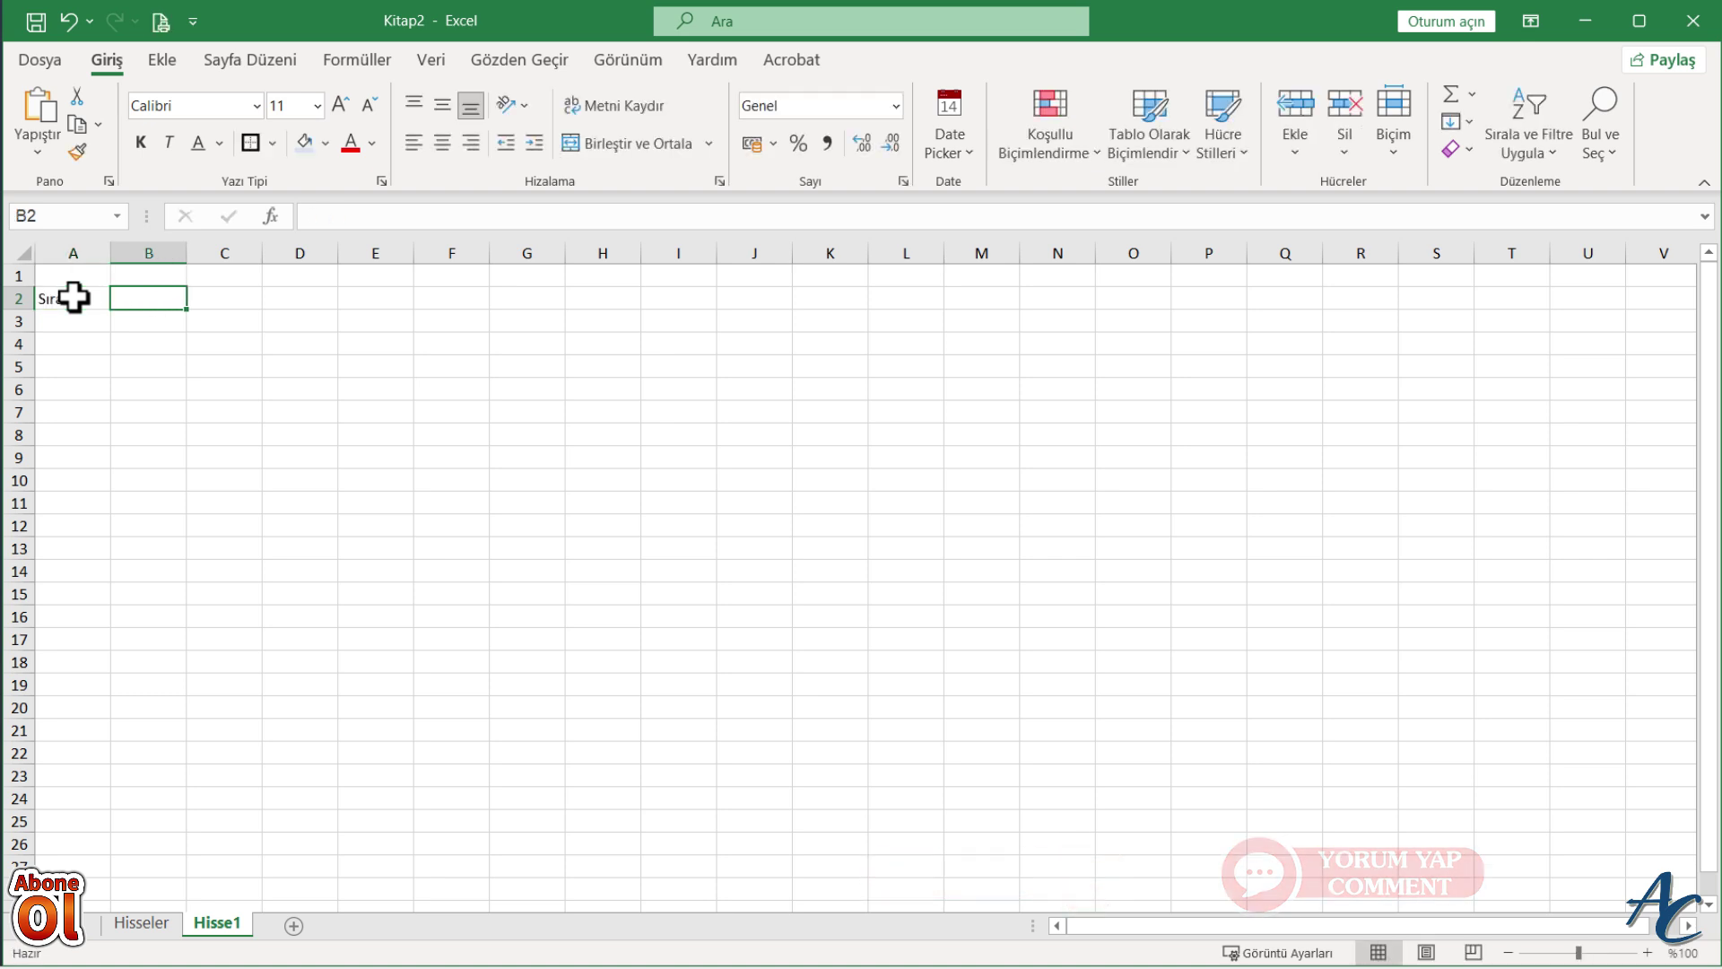
pyautogui.write('Alış Tarihi')
pyautogui.press('Tab')
pyautogui.write('Alış Fiyatı')
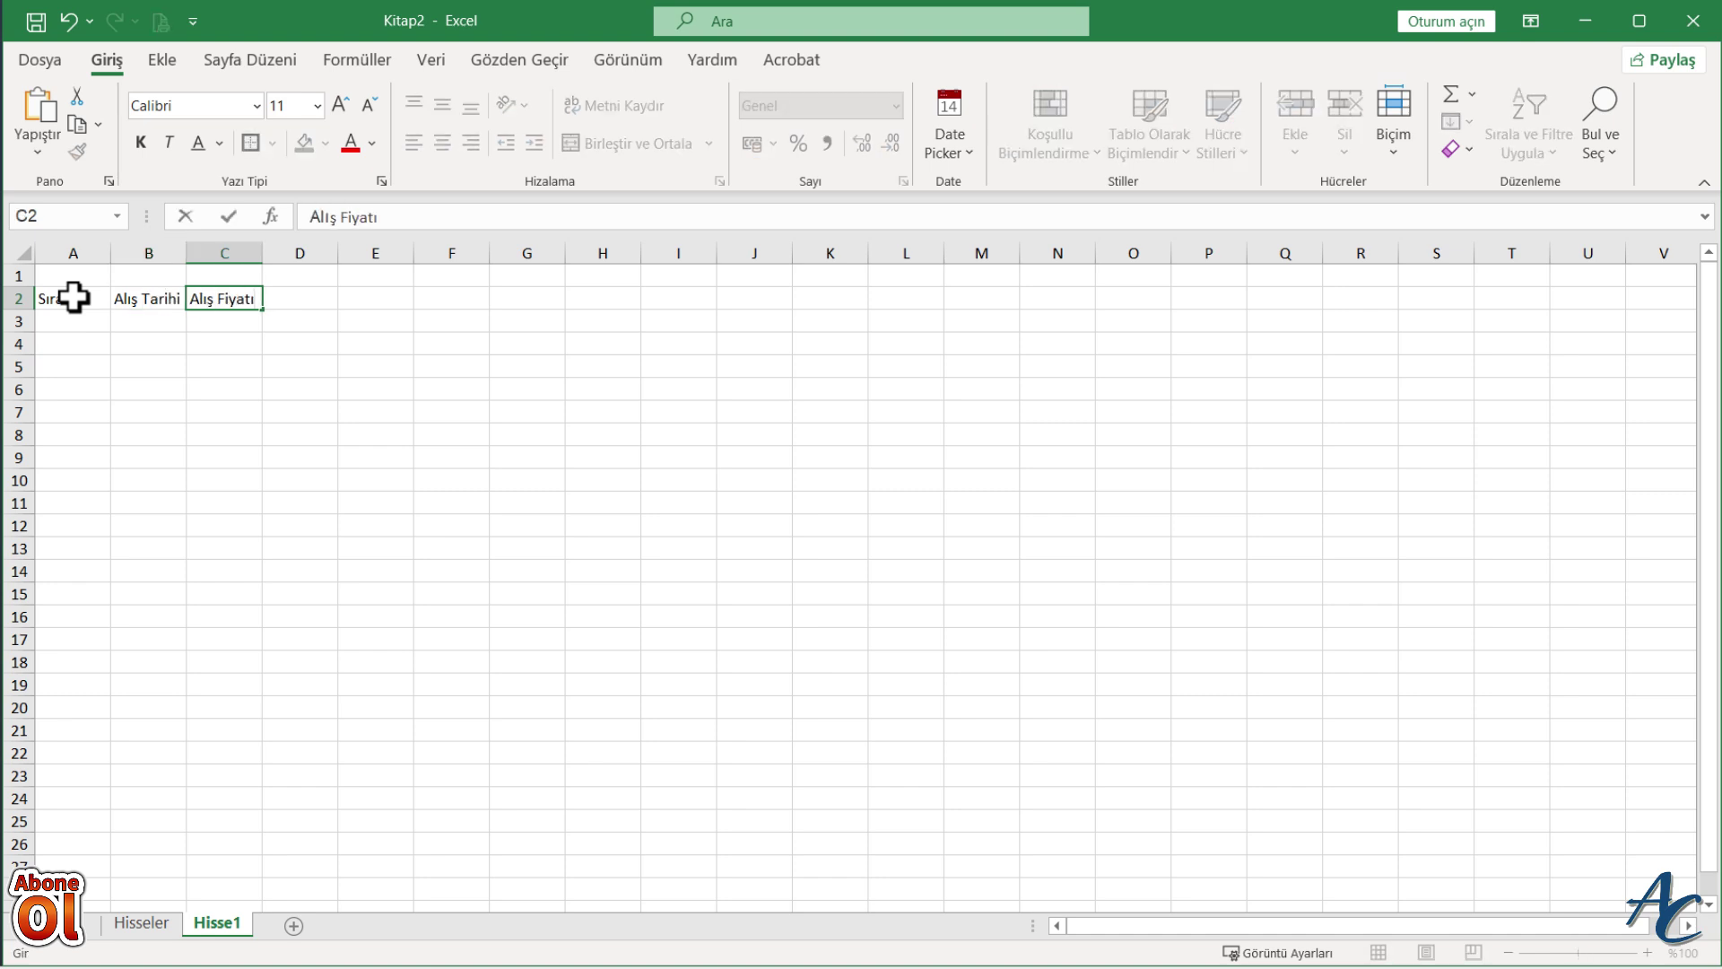
pyautogui.press('Tab')
pyautogui.write('Lot (Adet)')
pyautogui.press('Tab')
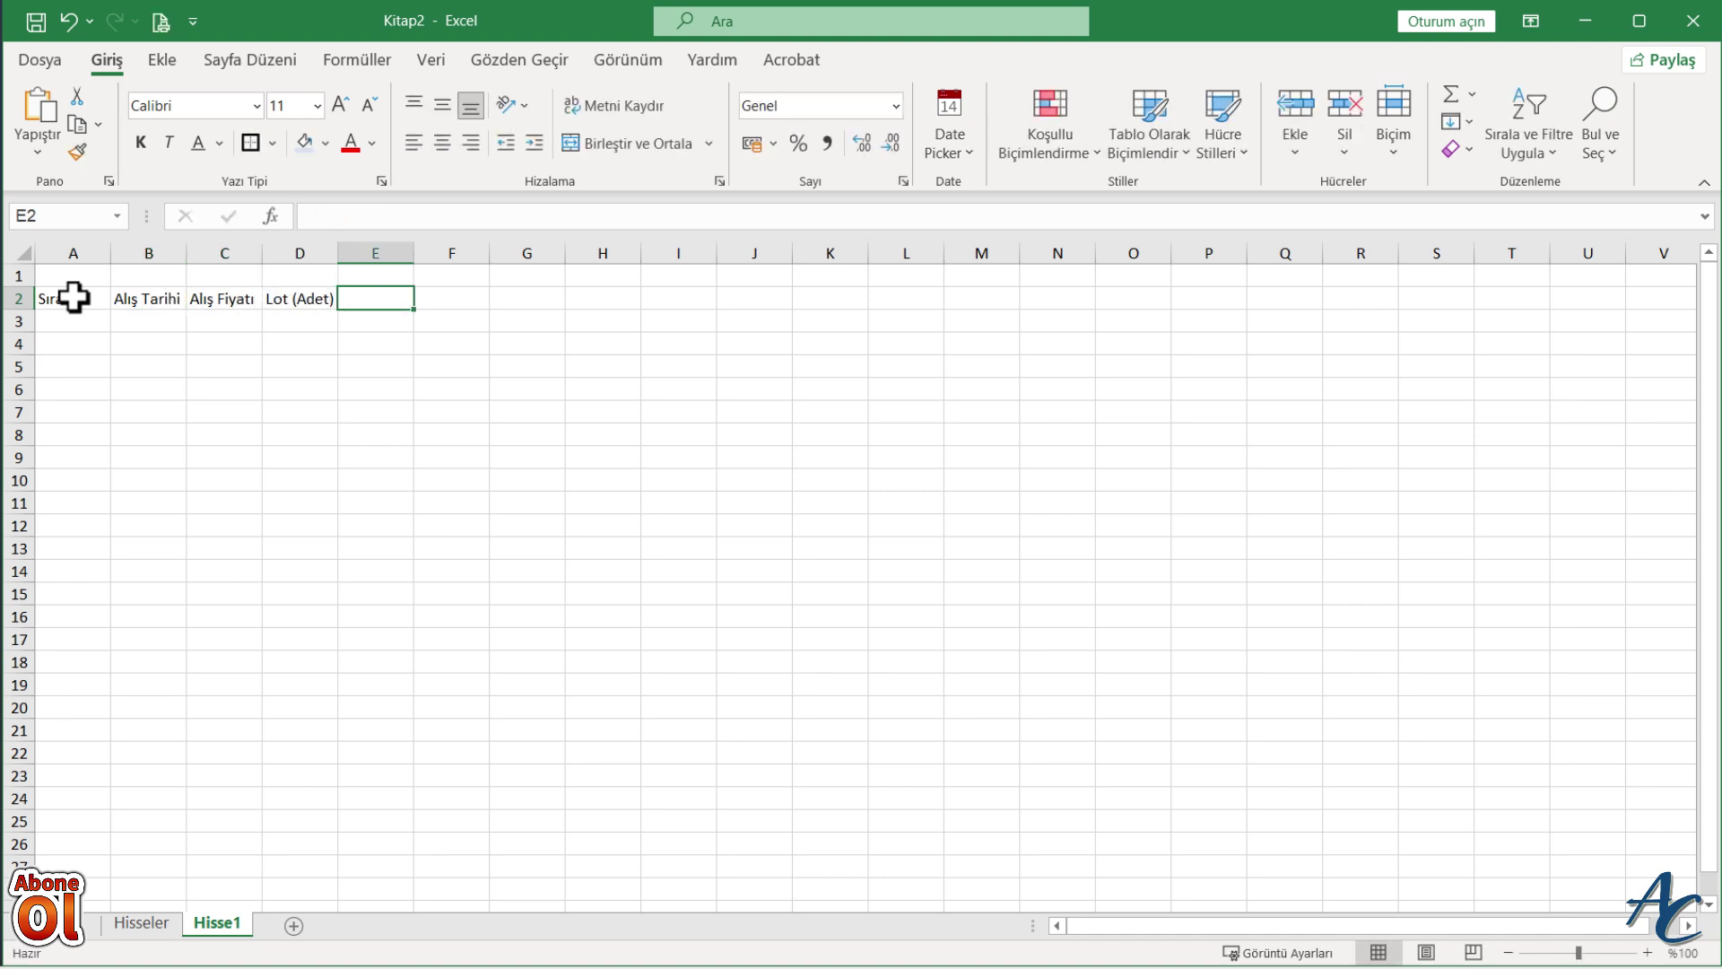
pyautogui.write('Toplam Alış Fiyatı (')
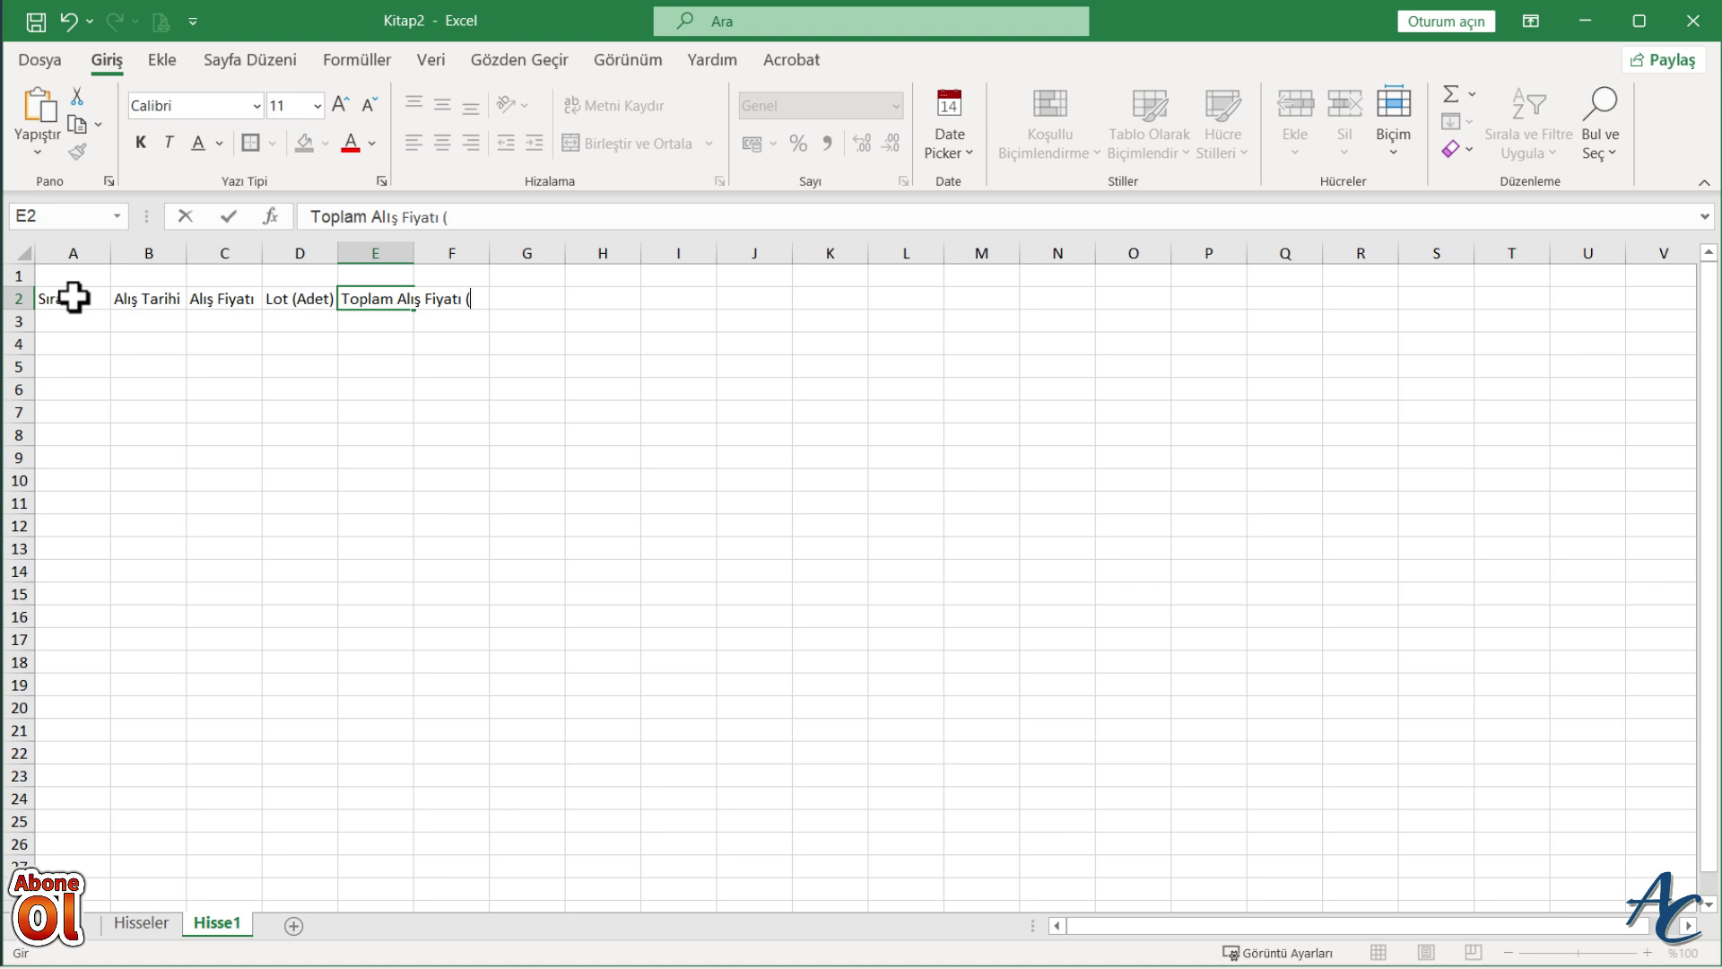
pyautogui.write('Komisyonlu')
pyautogui.press('Tab')
# Step: Enter the sale headers Satış Tarih, Satış Fiyatı, Lot (Adet), Toplam Satış Fiyatı (Komisyonlu) in F2:I2
pyautogui.write('S')
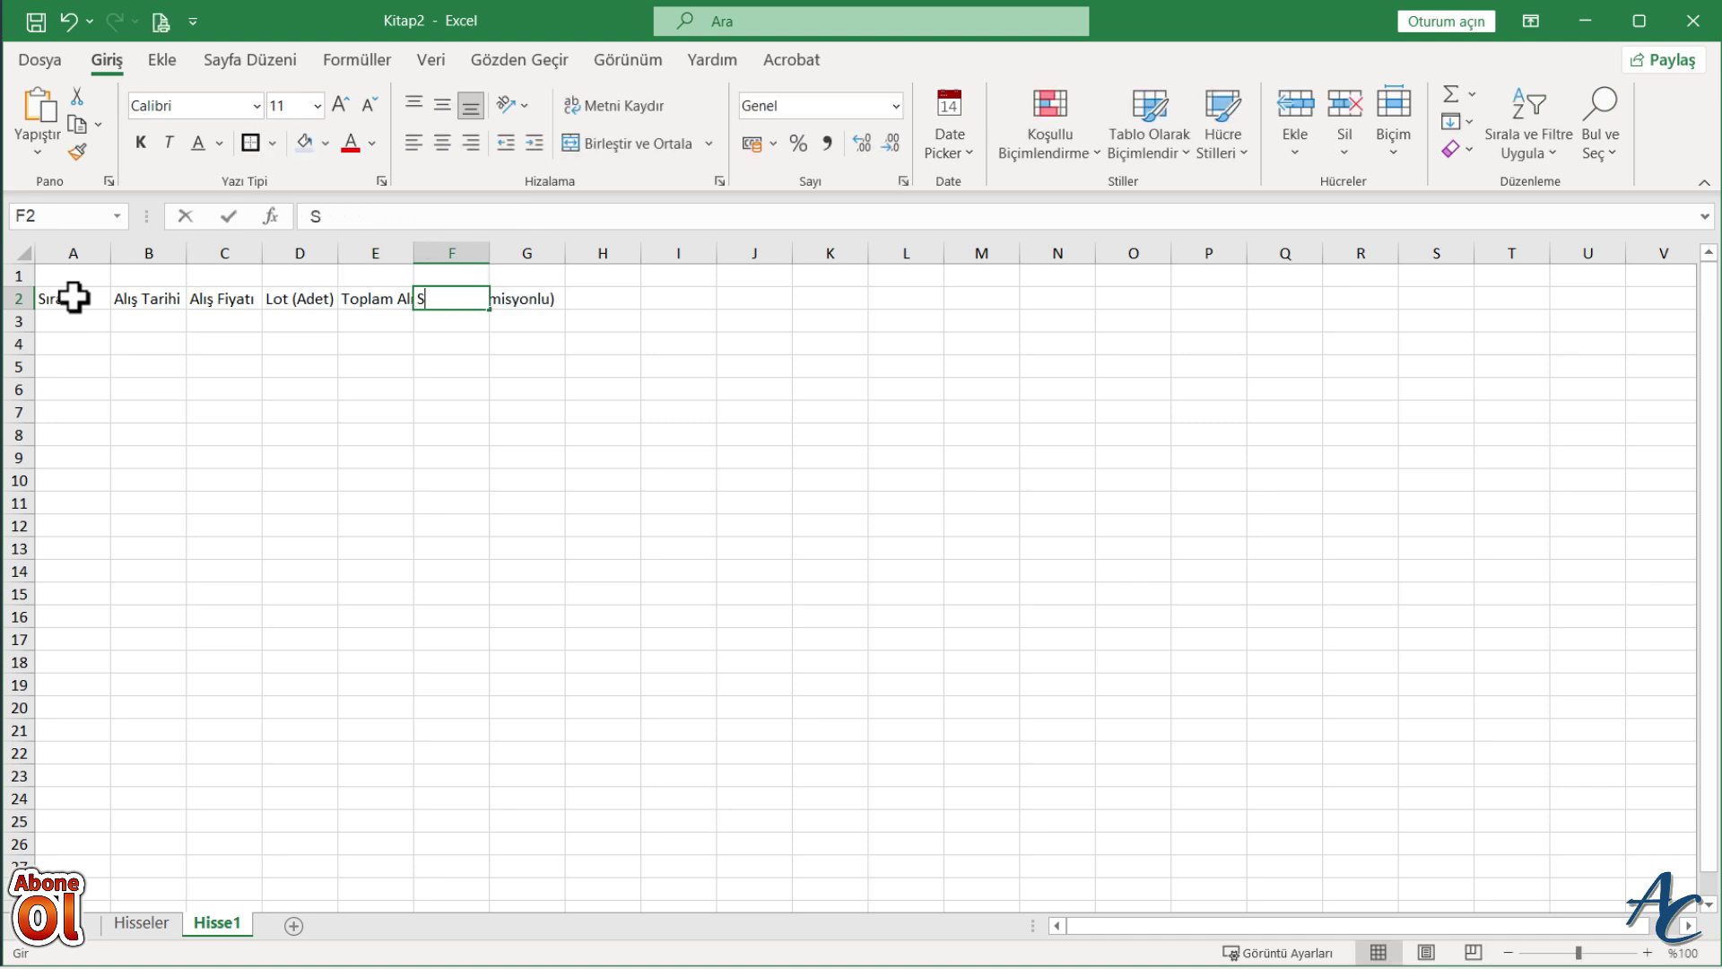
pyautogui.write('atış Tarih')
pyautogui.press('Tab')
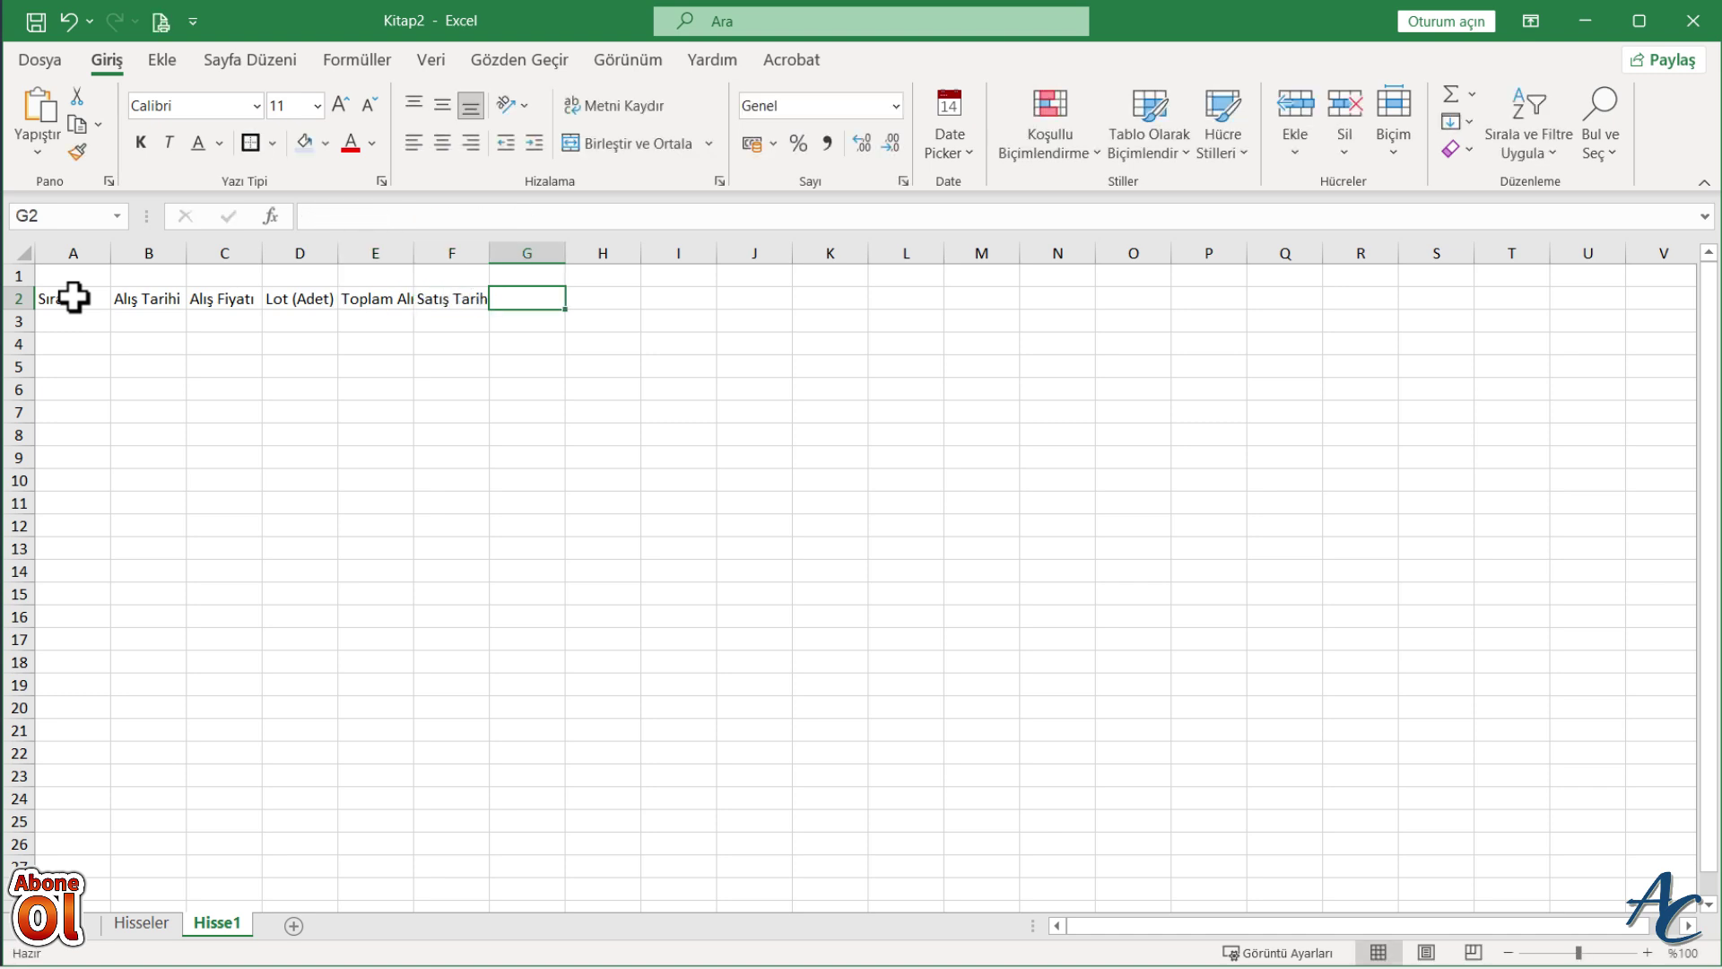
pyautogui.write('Satış Fiyatı')
pyautogui.press('Tab')
pyautogui.write('Lot (')
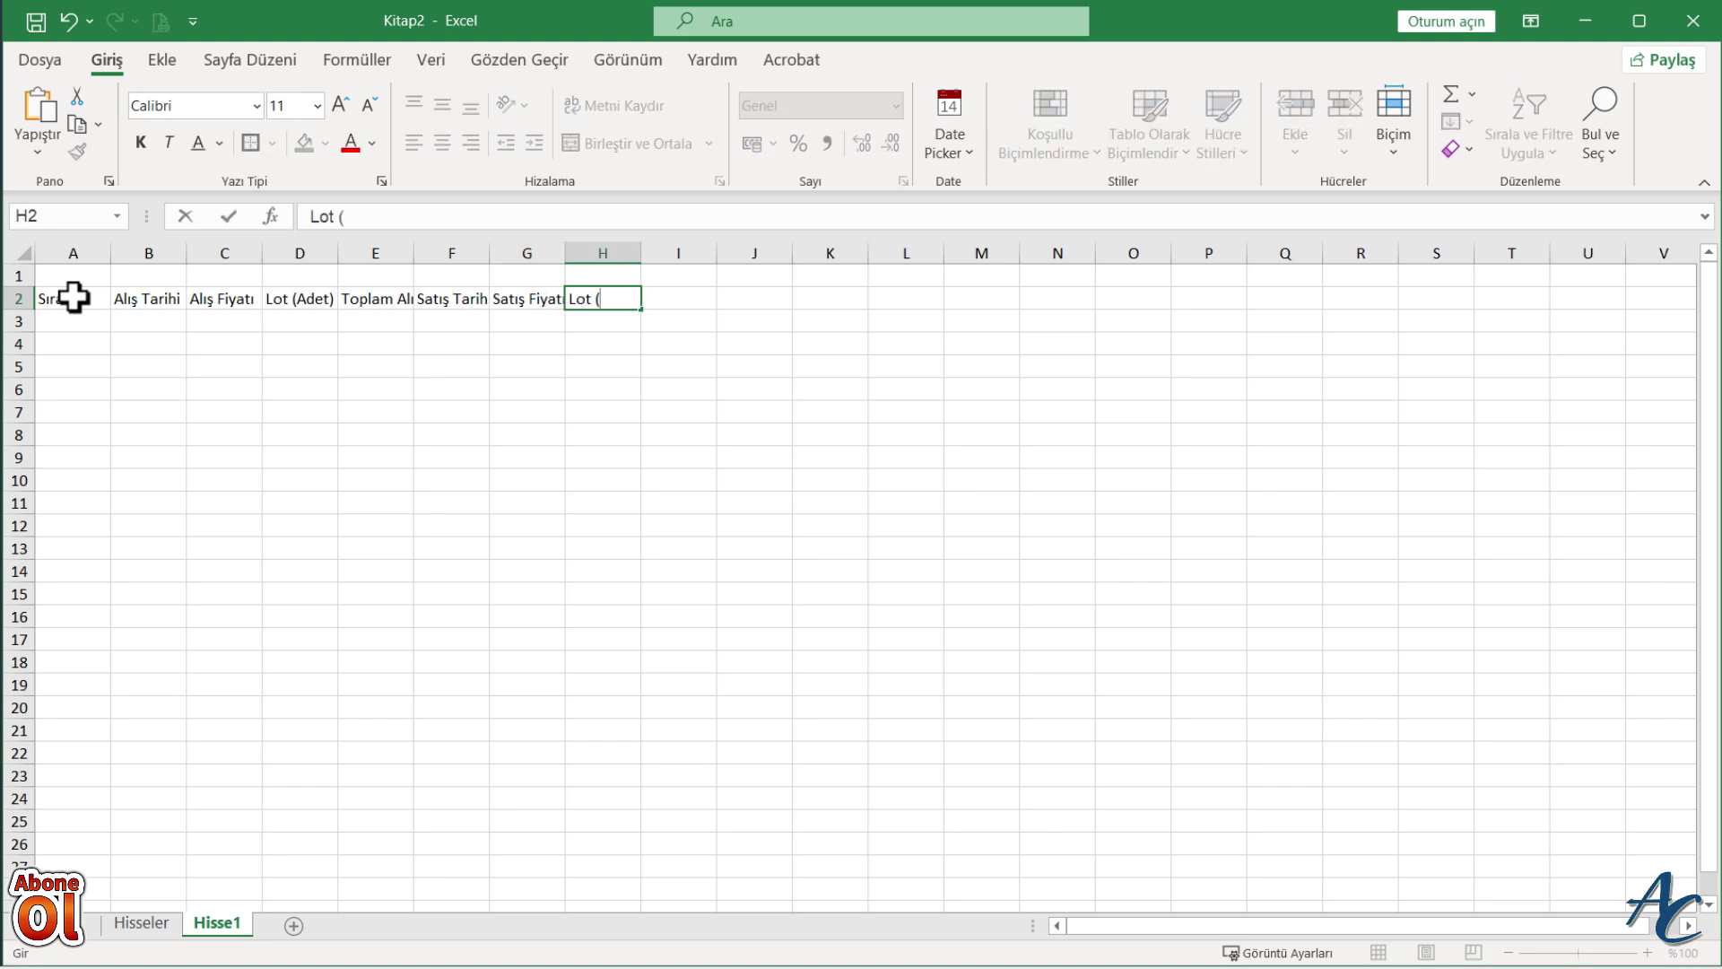
pyautogui.write('Adet)')
pyautogui.press('Tab')
pyautogui.write('Toplam Alış Fiyatı (Komisyonlu)')
pyautogui.doubleClick(396, 216)
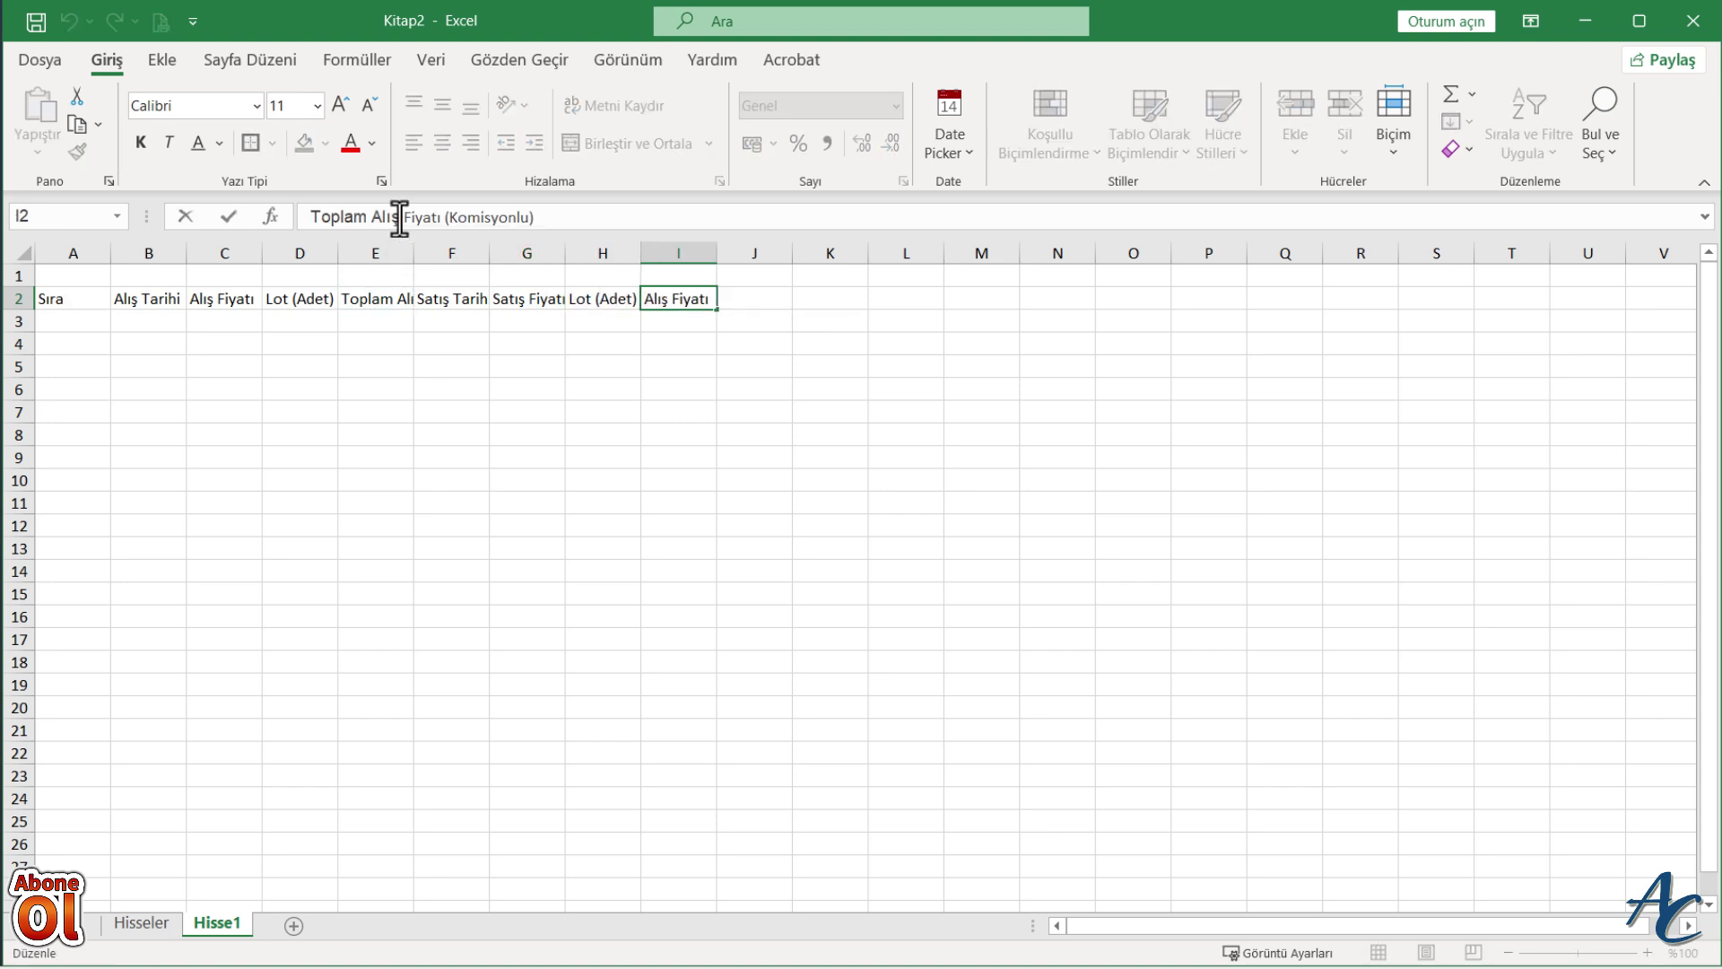
pyautogui.write('Satış')
pyautogui.click(665, 316)
# Step: Enter the bonus and dividend headers in J2:M2, including Bedelsiz Hisse Miktarı and Temettü Miktarı (Brüt)
pyautogui.click(717, 296)
pyautogui.write('Bede')
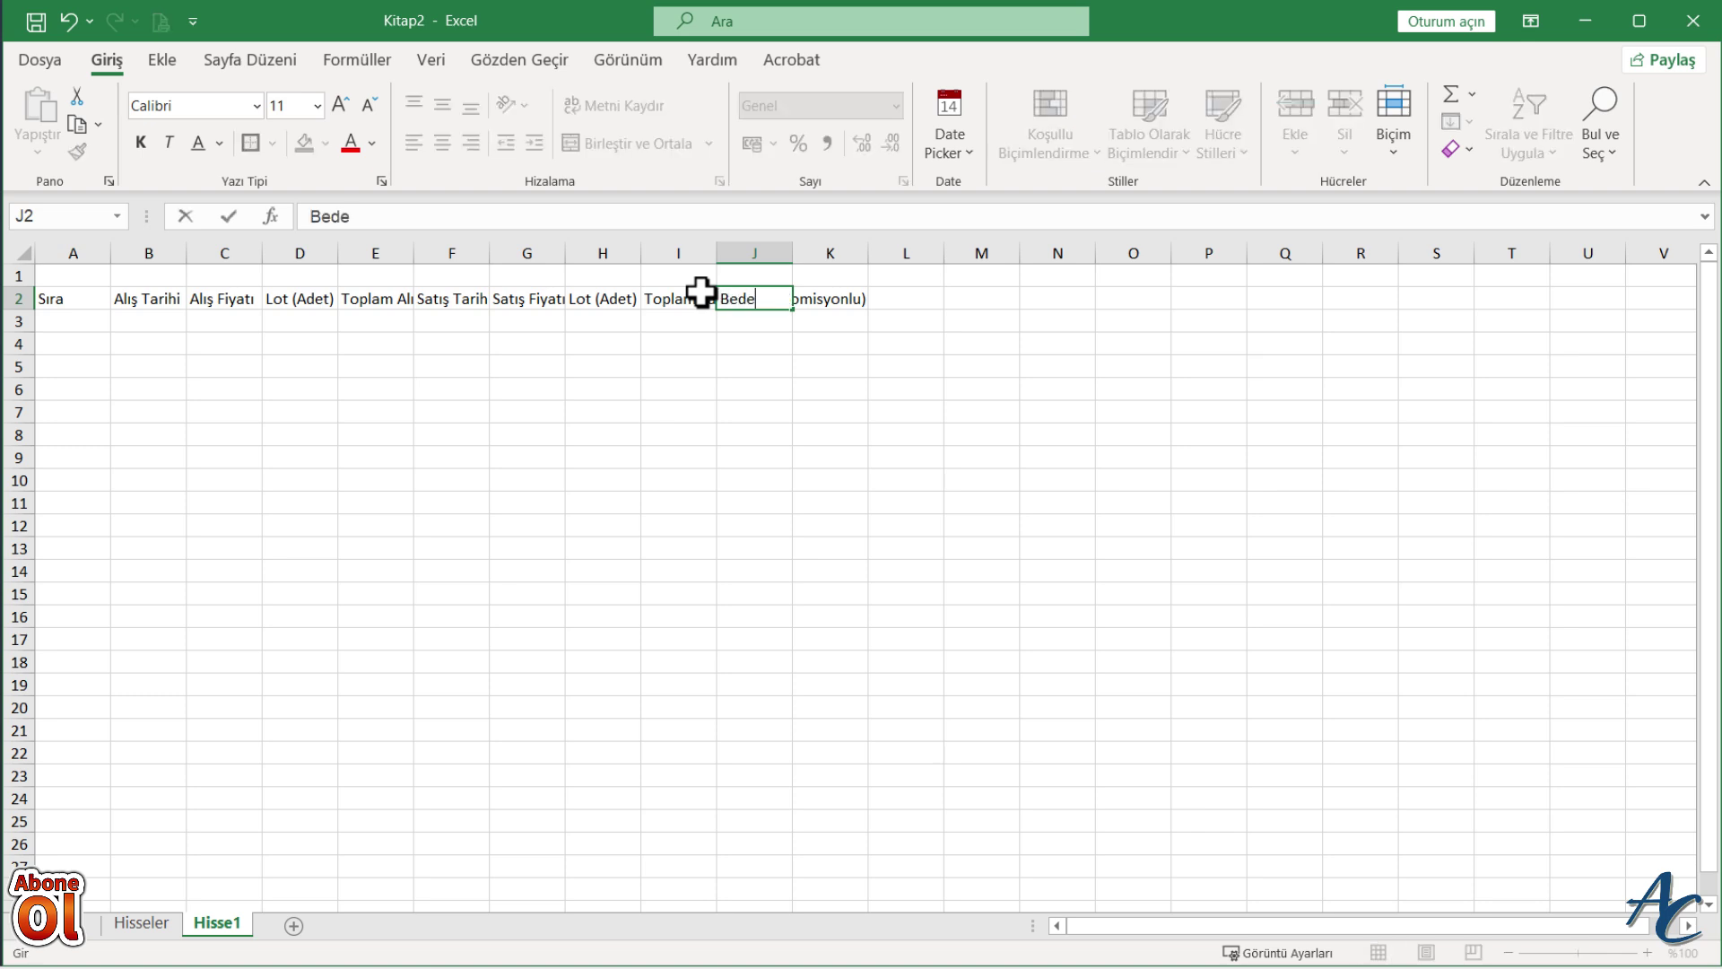
pyautogui.write('lli Bedelsiz T. Oran')
pyautogui.press('Tab')
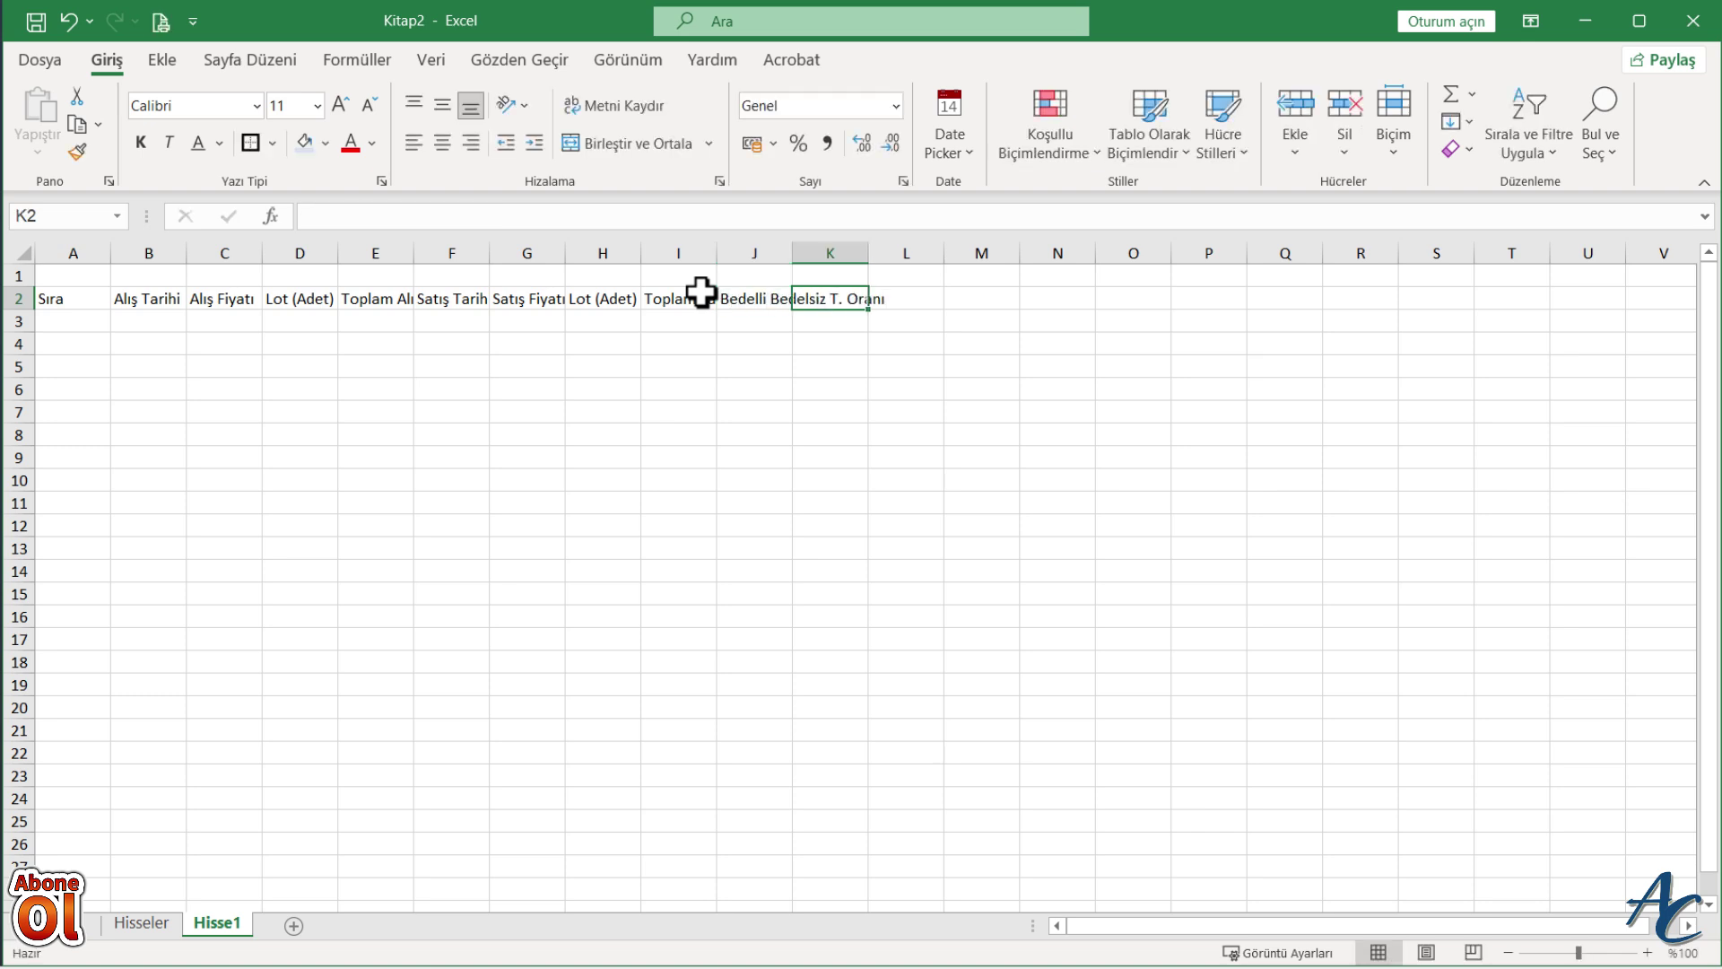
pyautogui.write('Bedelsiz Hisse Miktarı')
pyautogui.press('Tab')
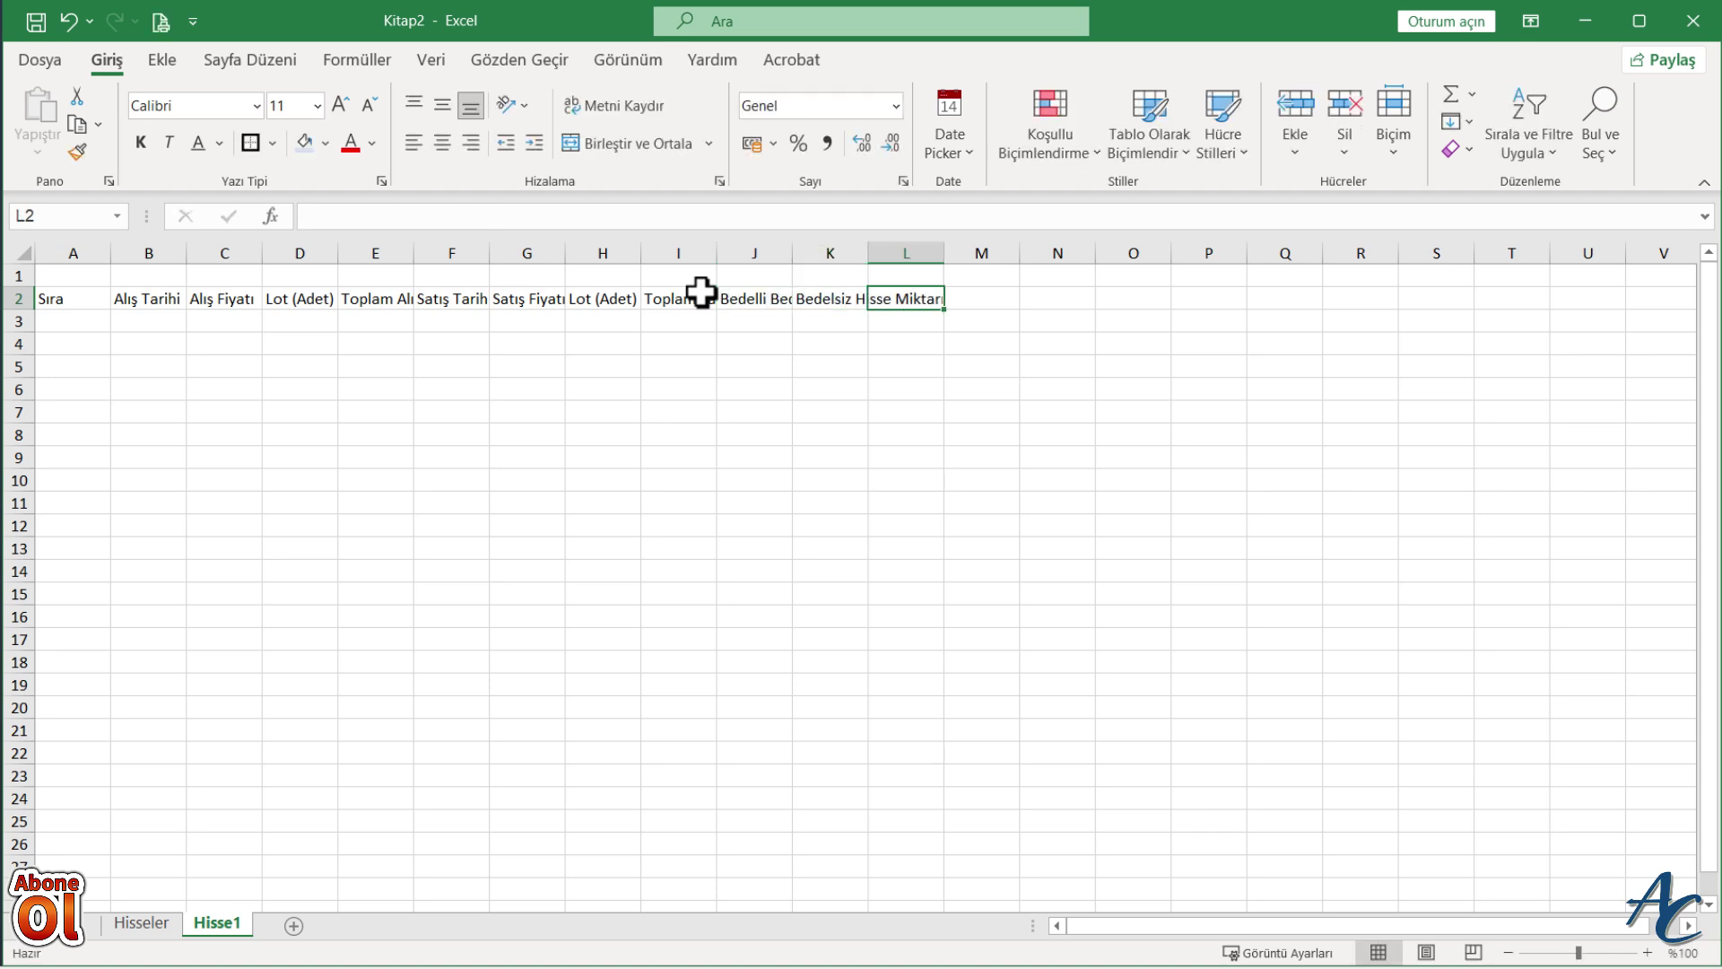
pyautogui.write('Bedelsiz/Bedelli/Temettü Tarihi')
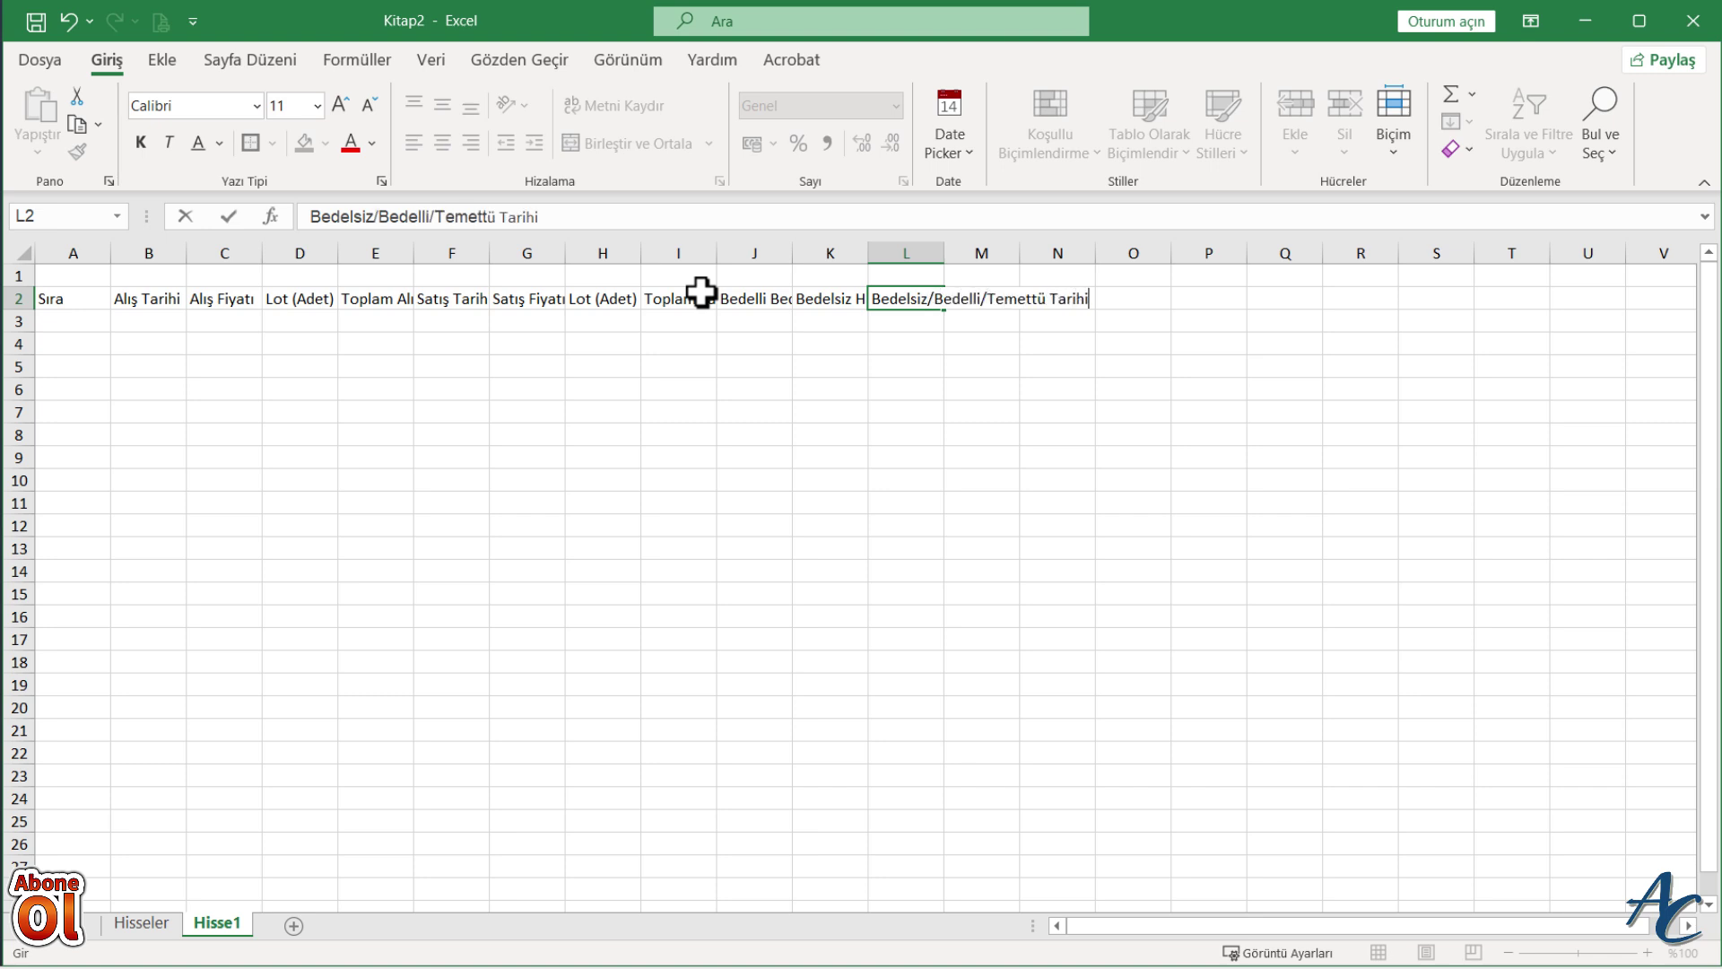
pyautogui.press('Tab')
pyautogui.write('Temettü Miktarı')
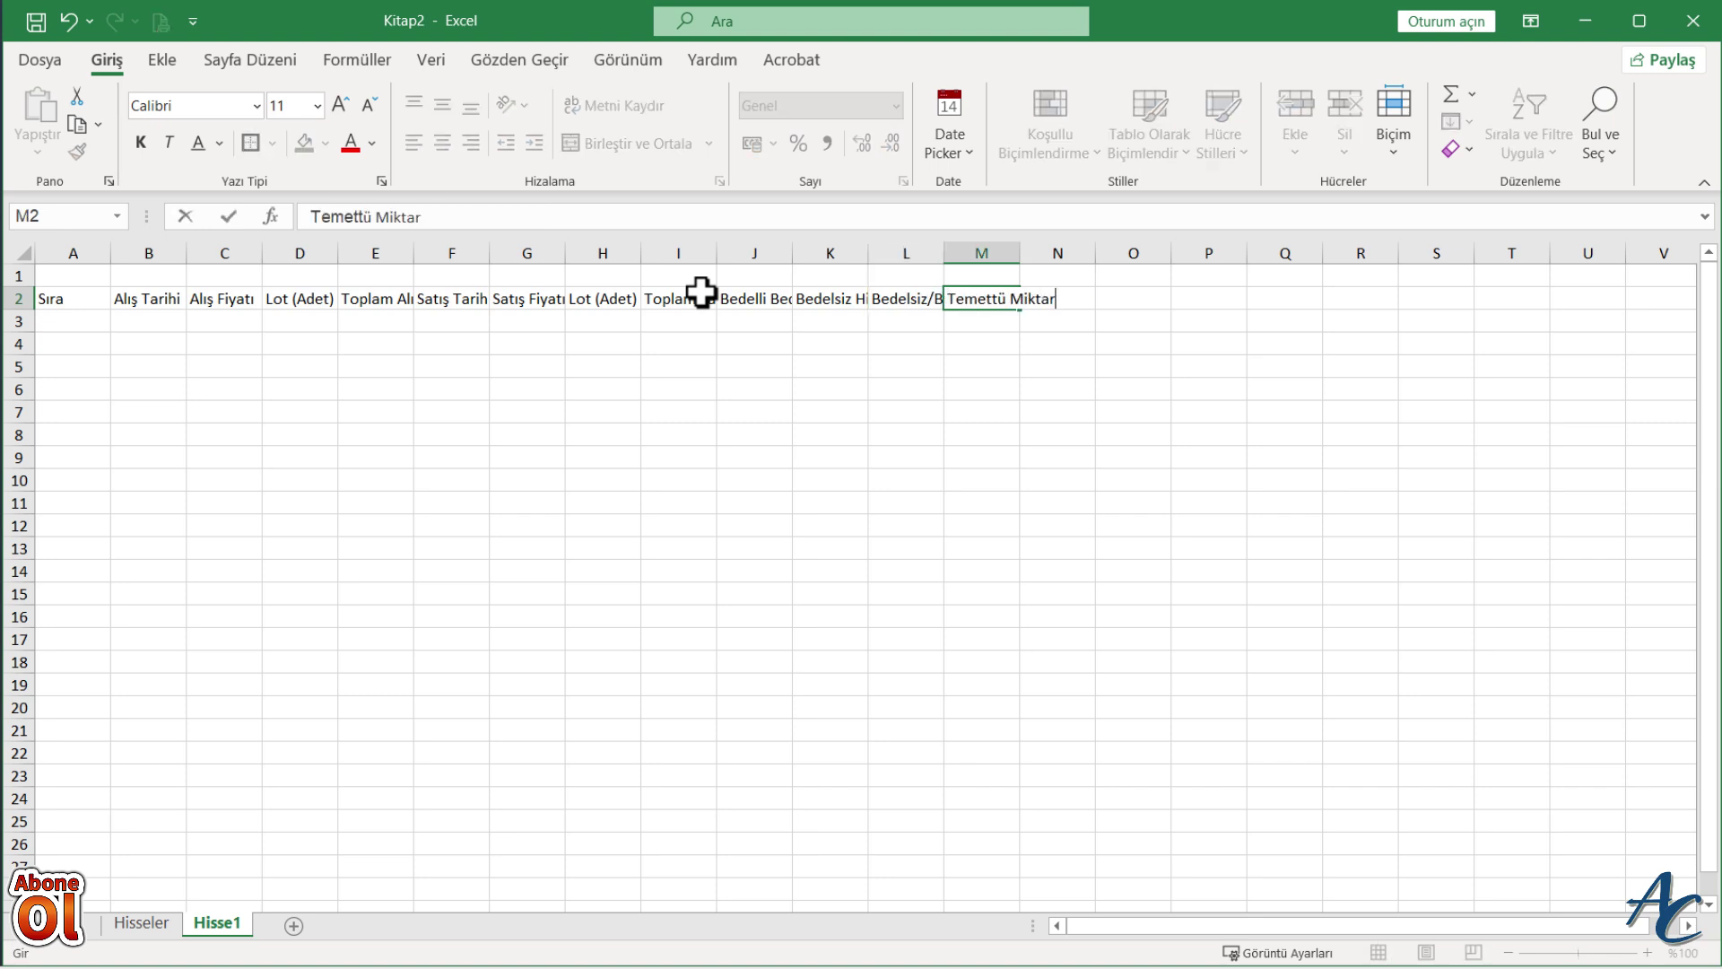
pyautogui.write(' (Brüt) Hisse Başı')
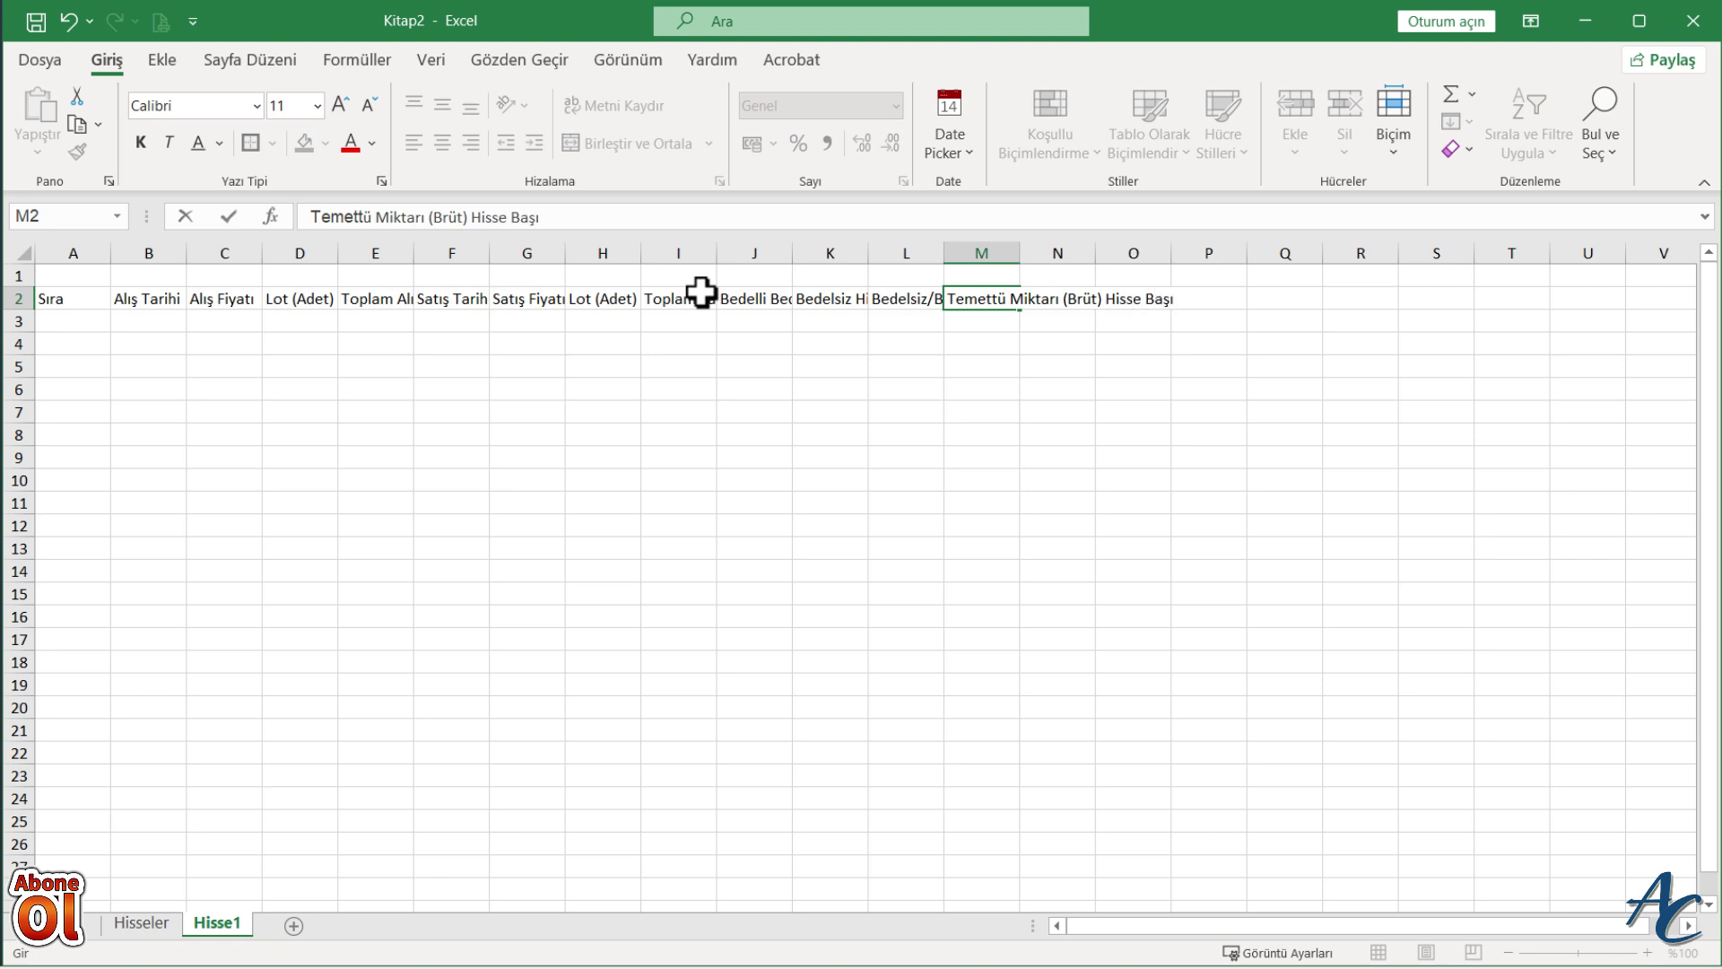
pyautogui.press('Tab')
# Step: Enter the remaining headers through Temettü İle Alınan, then KAR - ZARAR in P2 and % in Q2
pyautogui.write('Temettü Ger')
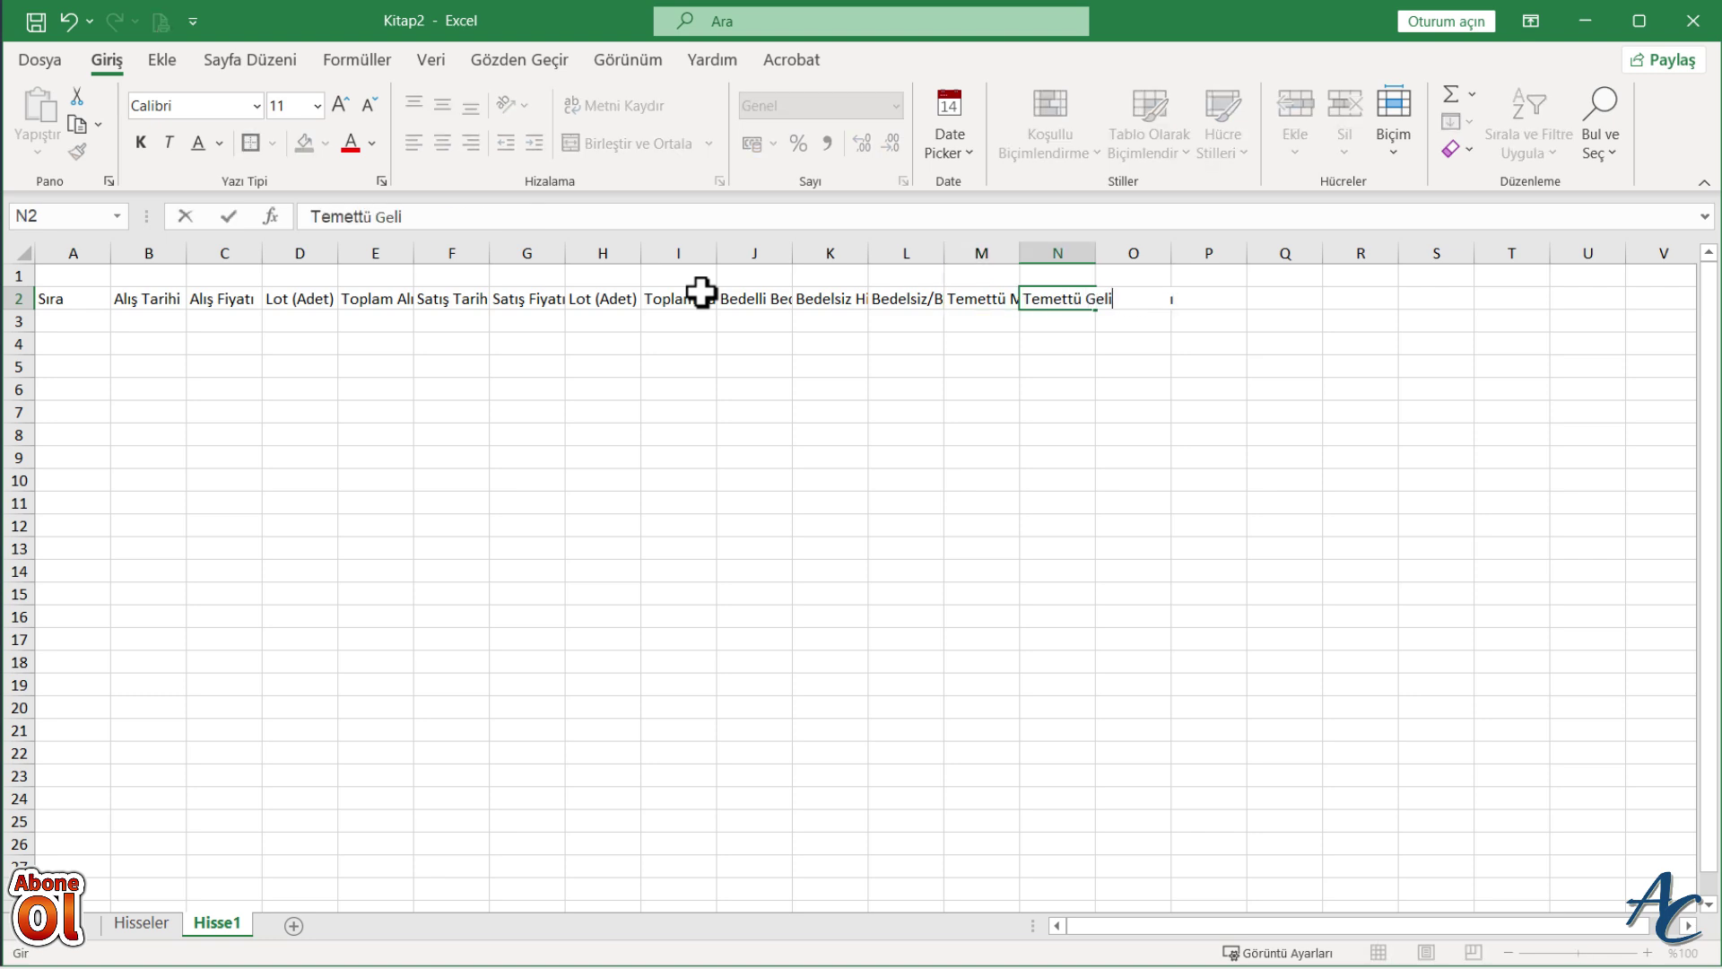
pyautogui.write('%)')
pyautogui.press('Tab')
pyautogui.write('Temettü İ')
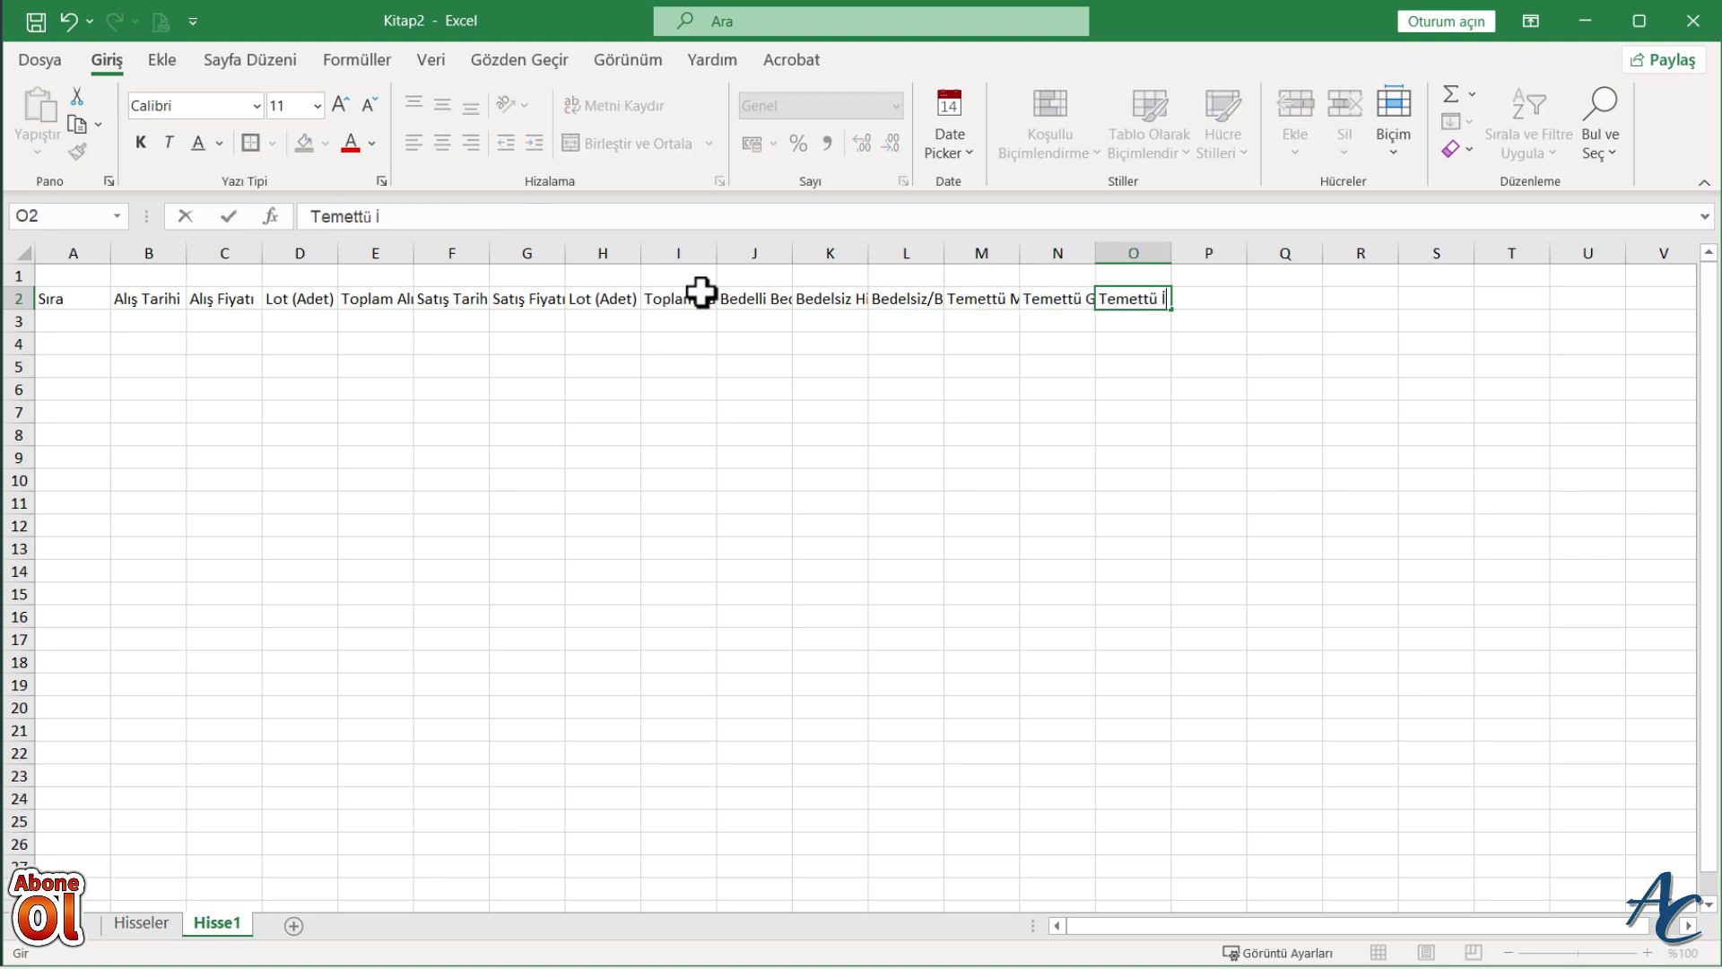
pyautogui.write('le Alınan Lot')
pyautogui.press('Tab')
pyautogui.write('KAR -')
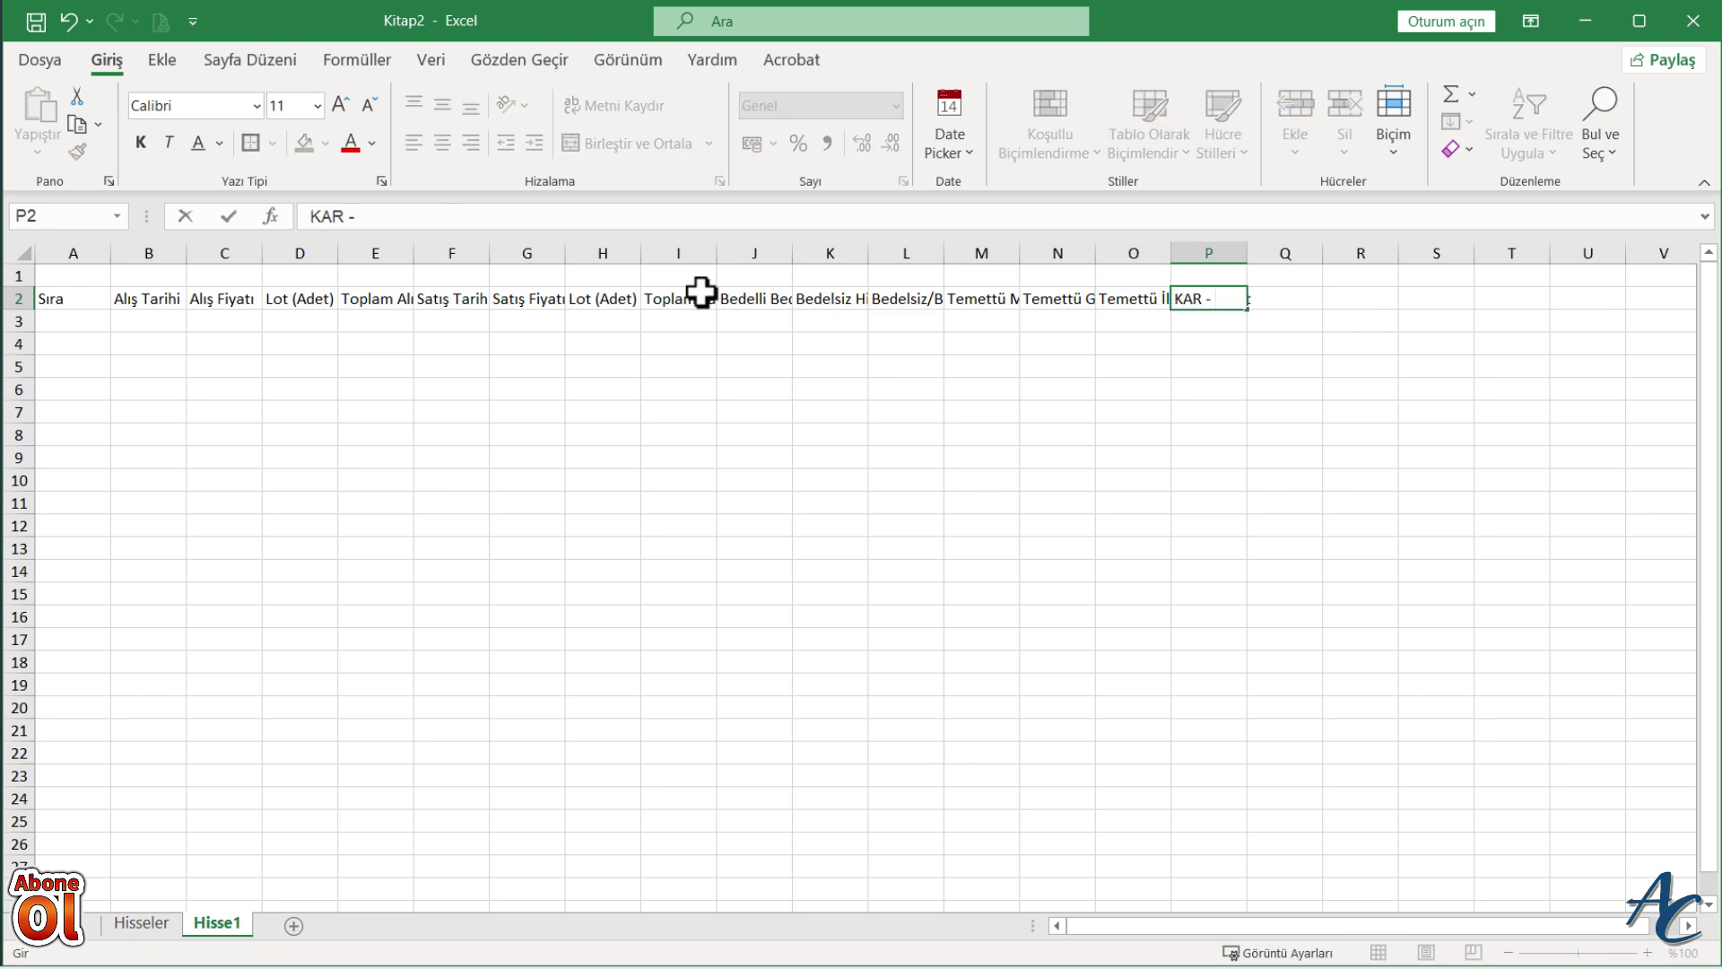
pyautogui.write(' ZARAR')
pyautogui.press('Tab')
pyautogui.write('%')
pyautogui.click(528, 388)
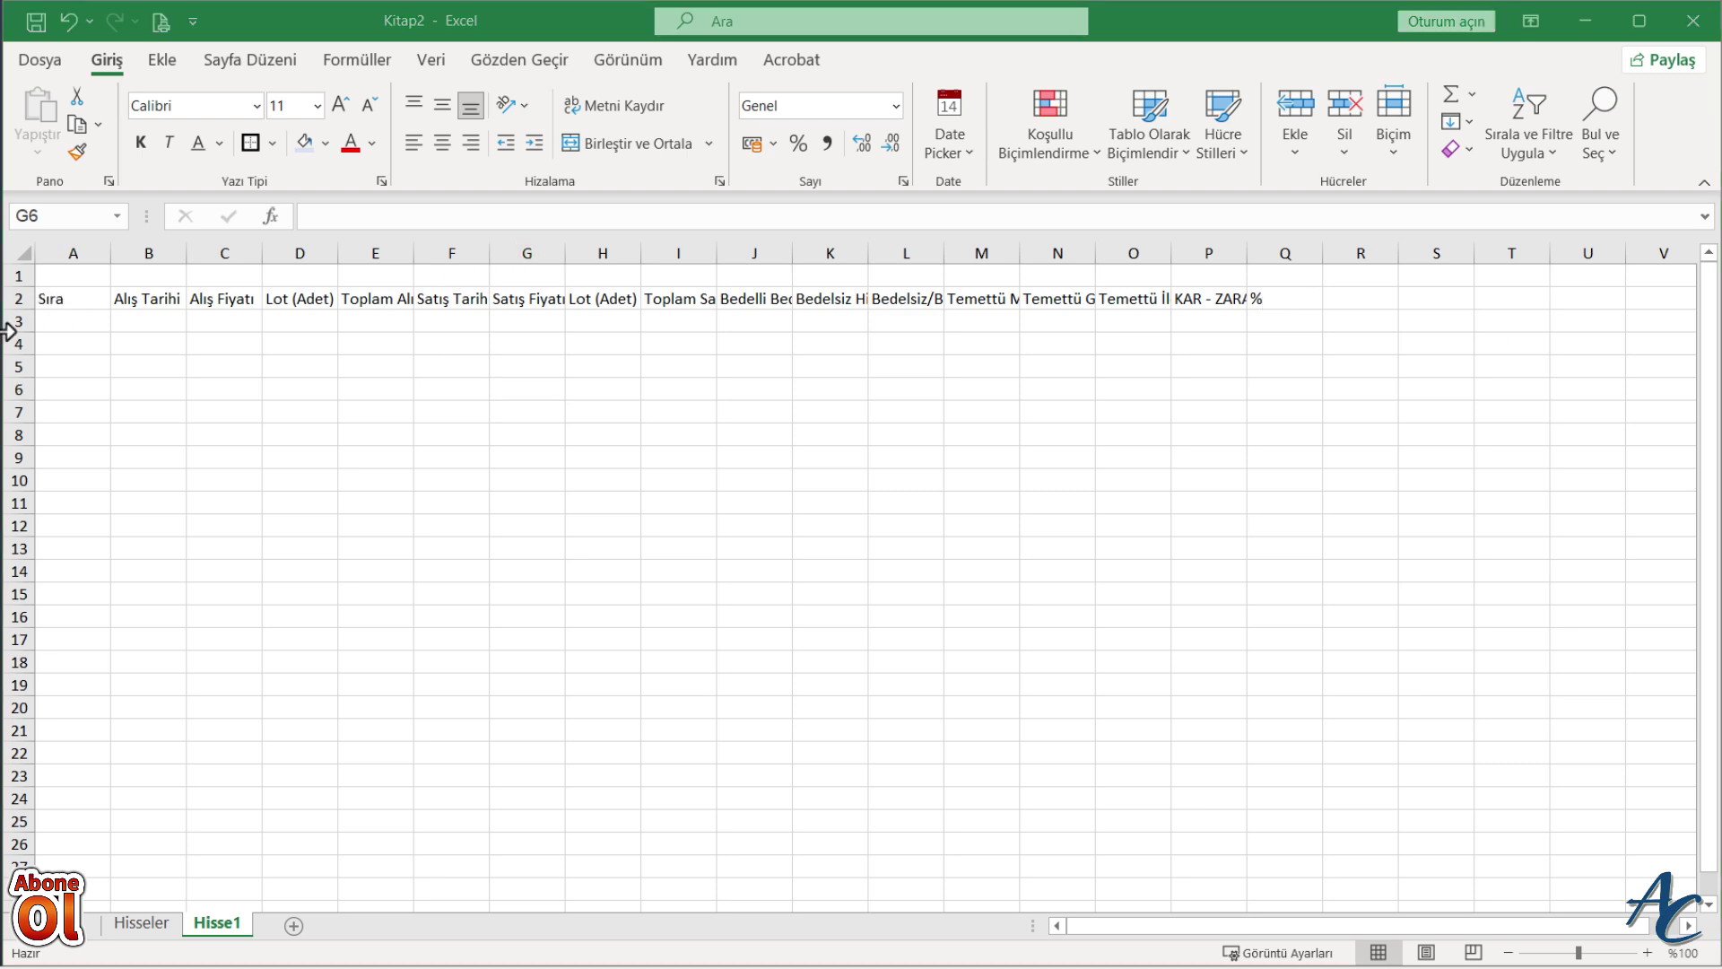
# Step: Make row 2 about 60 points tall and the A2:Q2 headings bold and centred horizontally and vertically
pyautogui.click(24, 309)
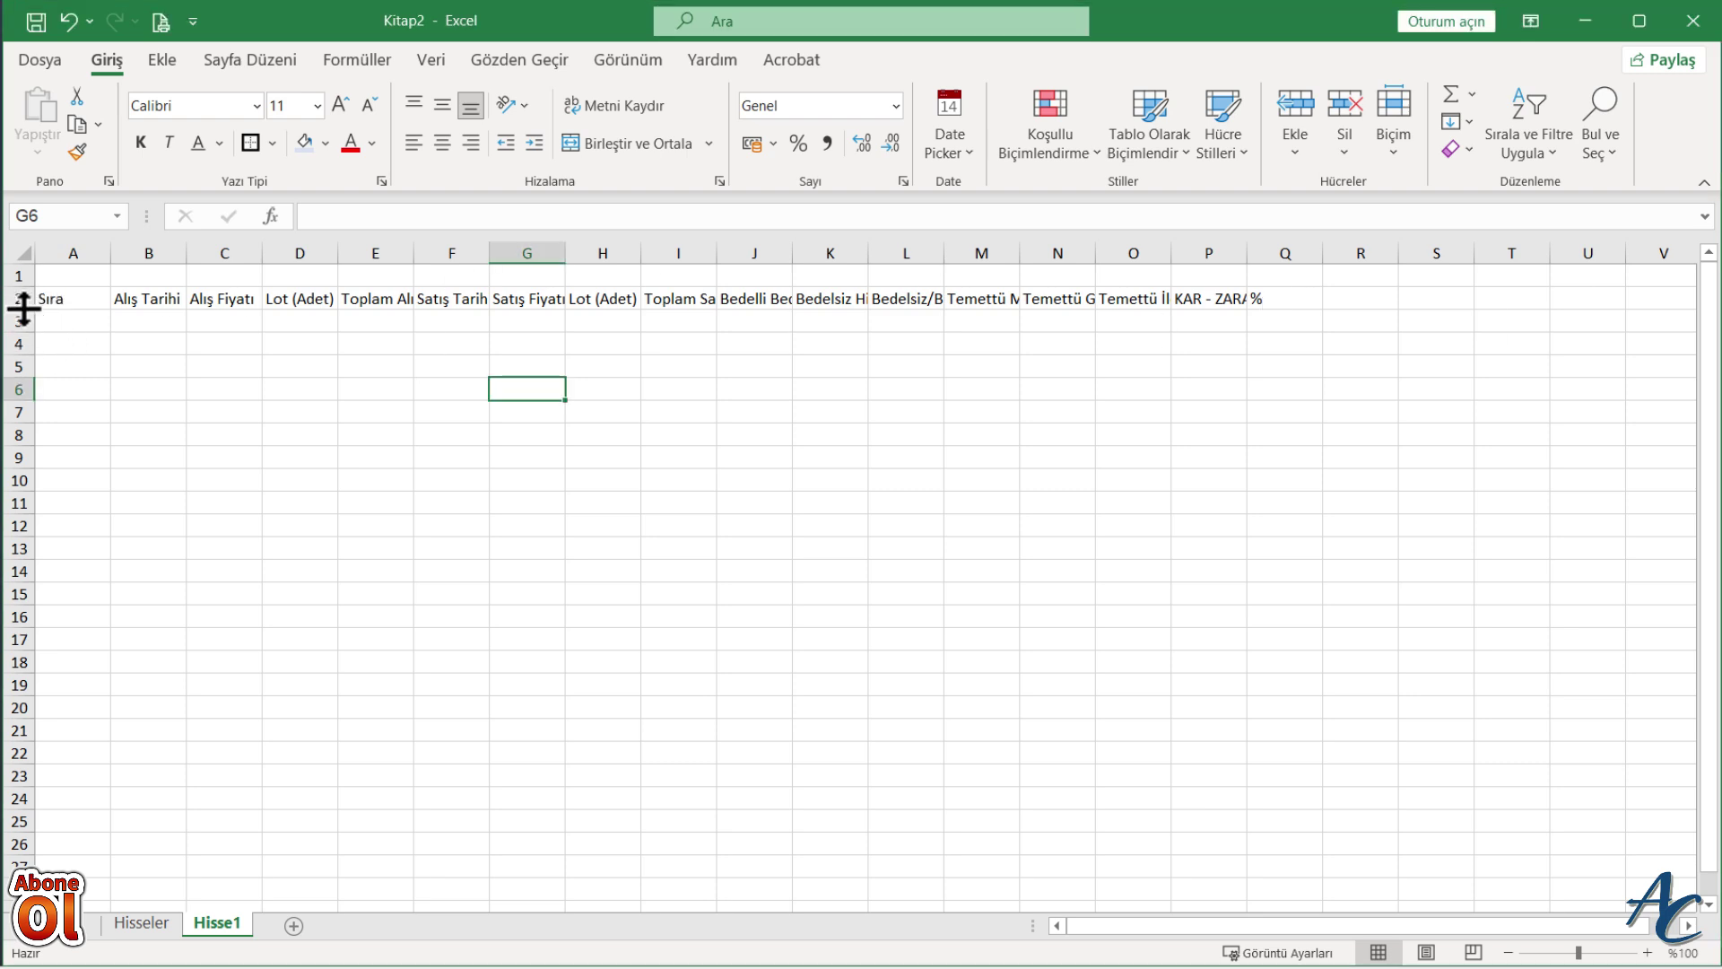
pyautogui.moveTo(23, 310); pyautogui.dragTo(30, 382)
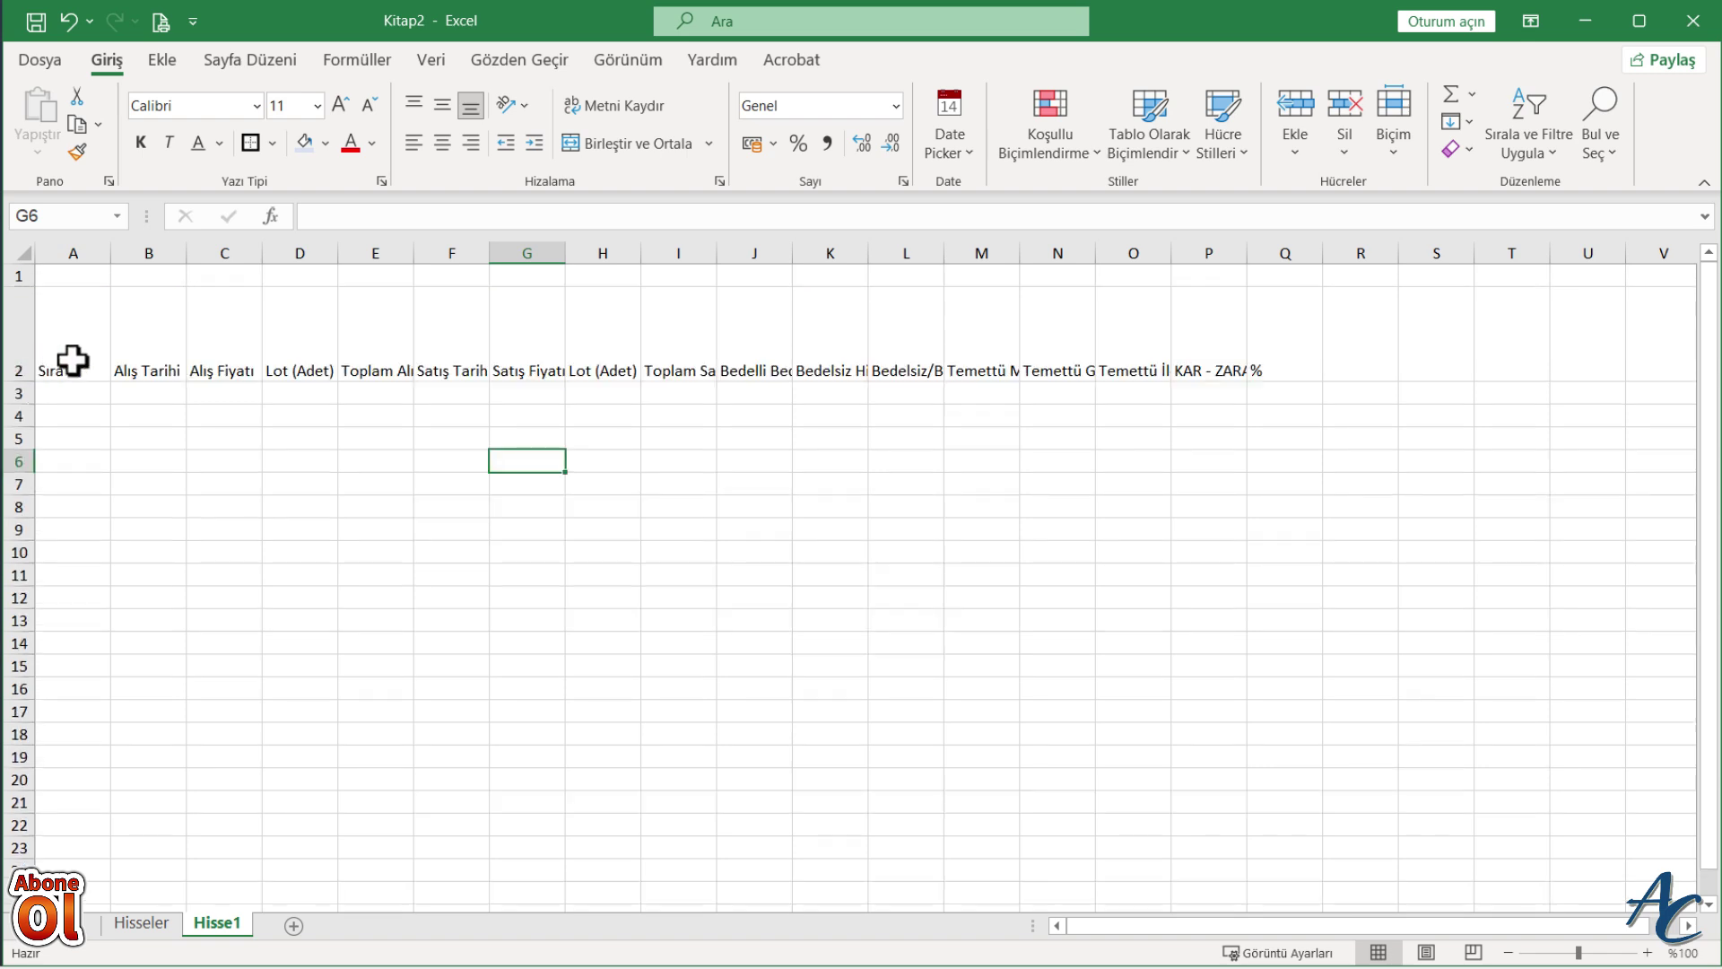
pyautogui.moveTo(1278, 342); pyautogui.dragTo(72, 342)
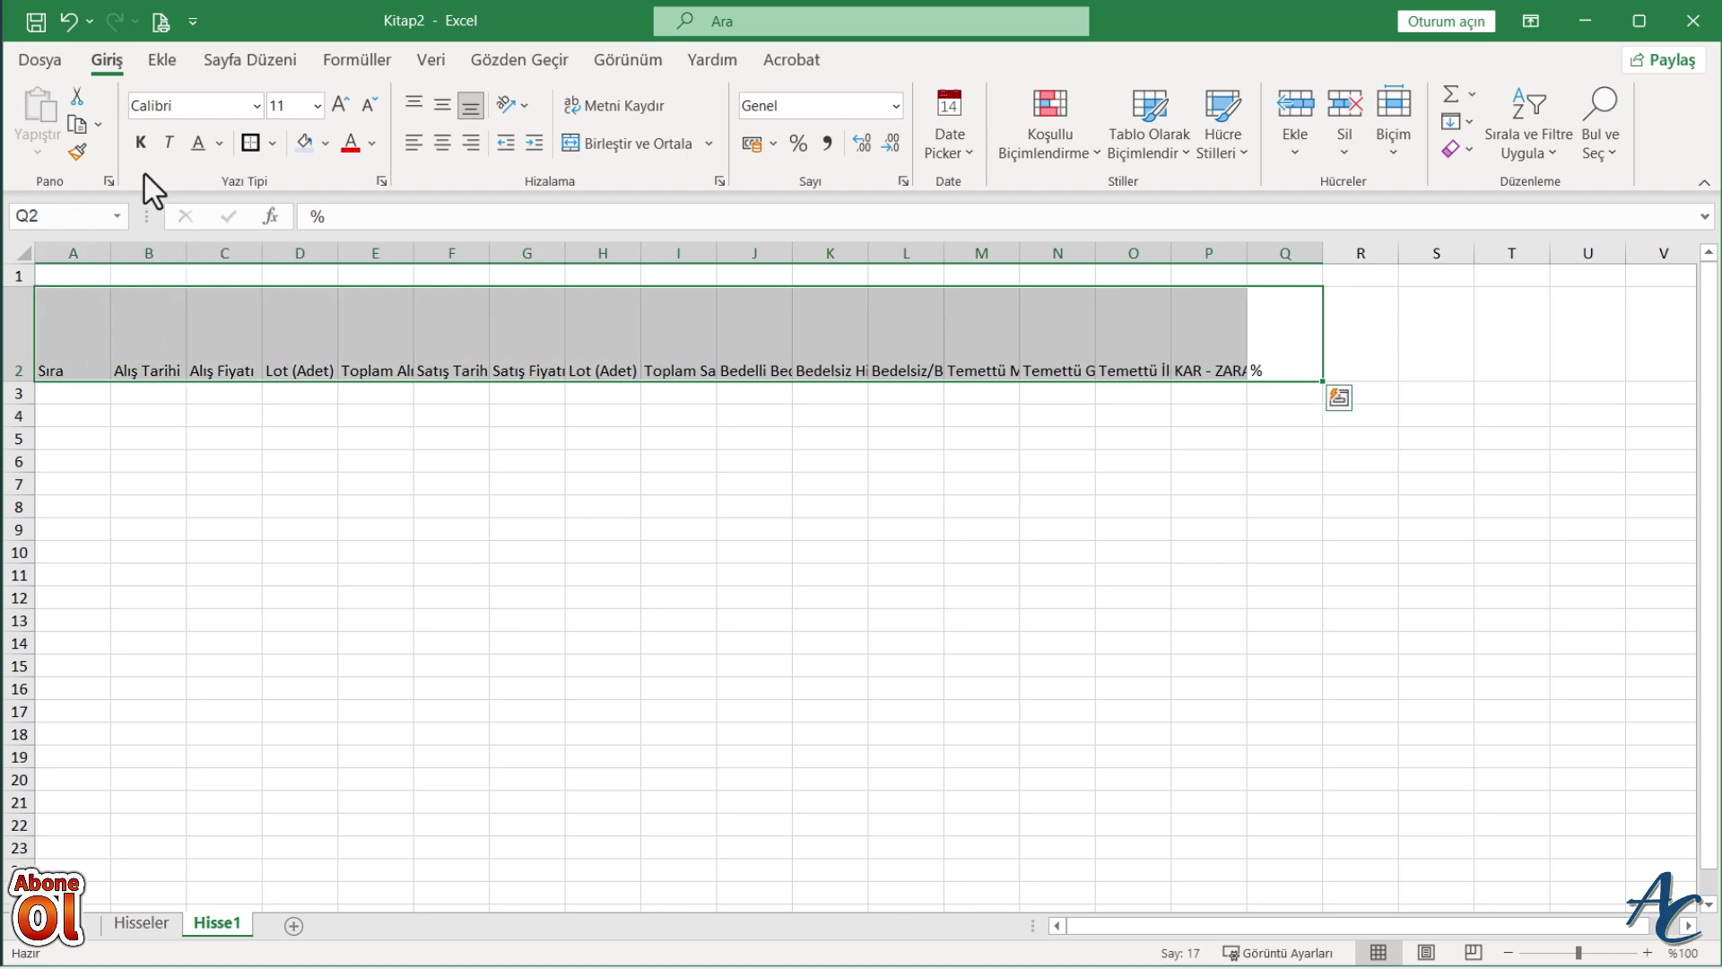
pyautogui.click(140, 144)
pyautogui.click(443, 143)
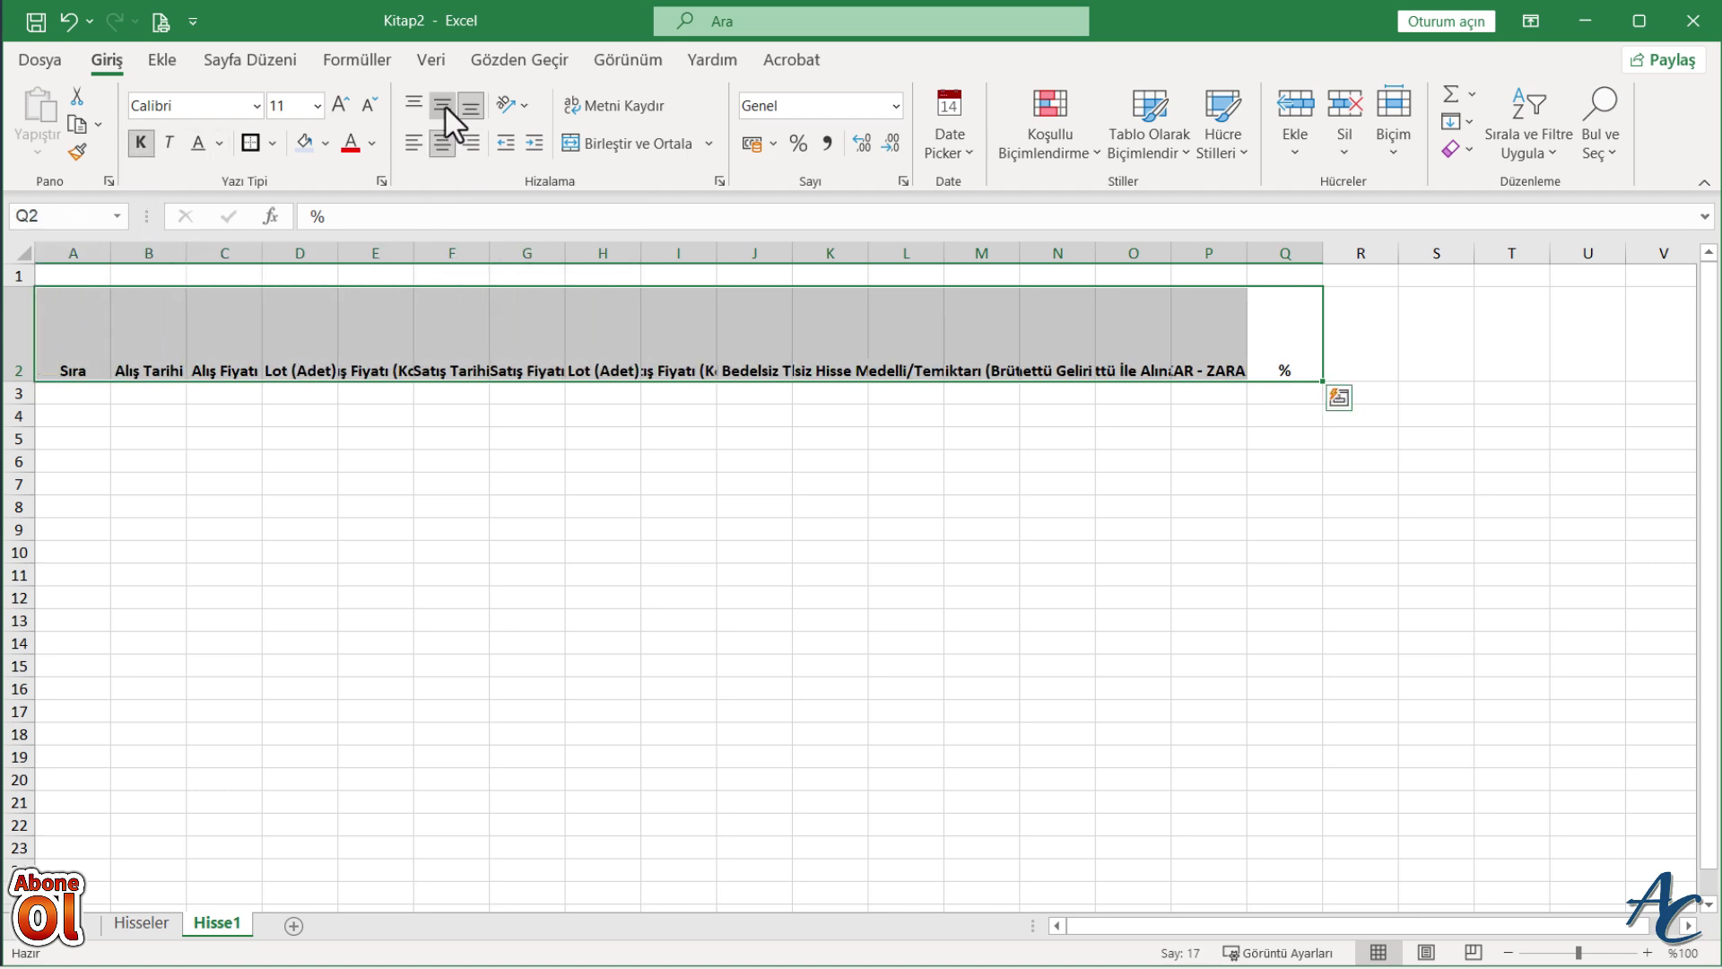
pyautogui.click(442, 105)
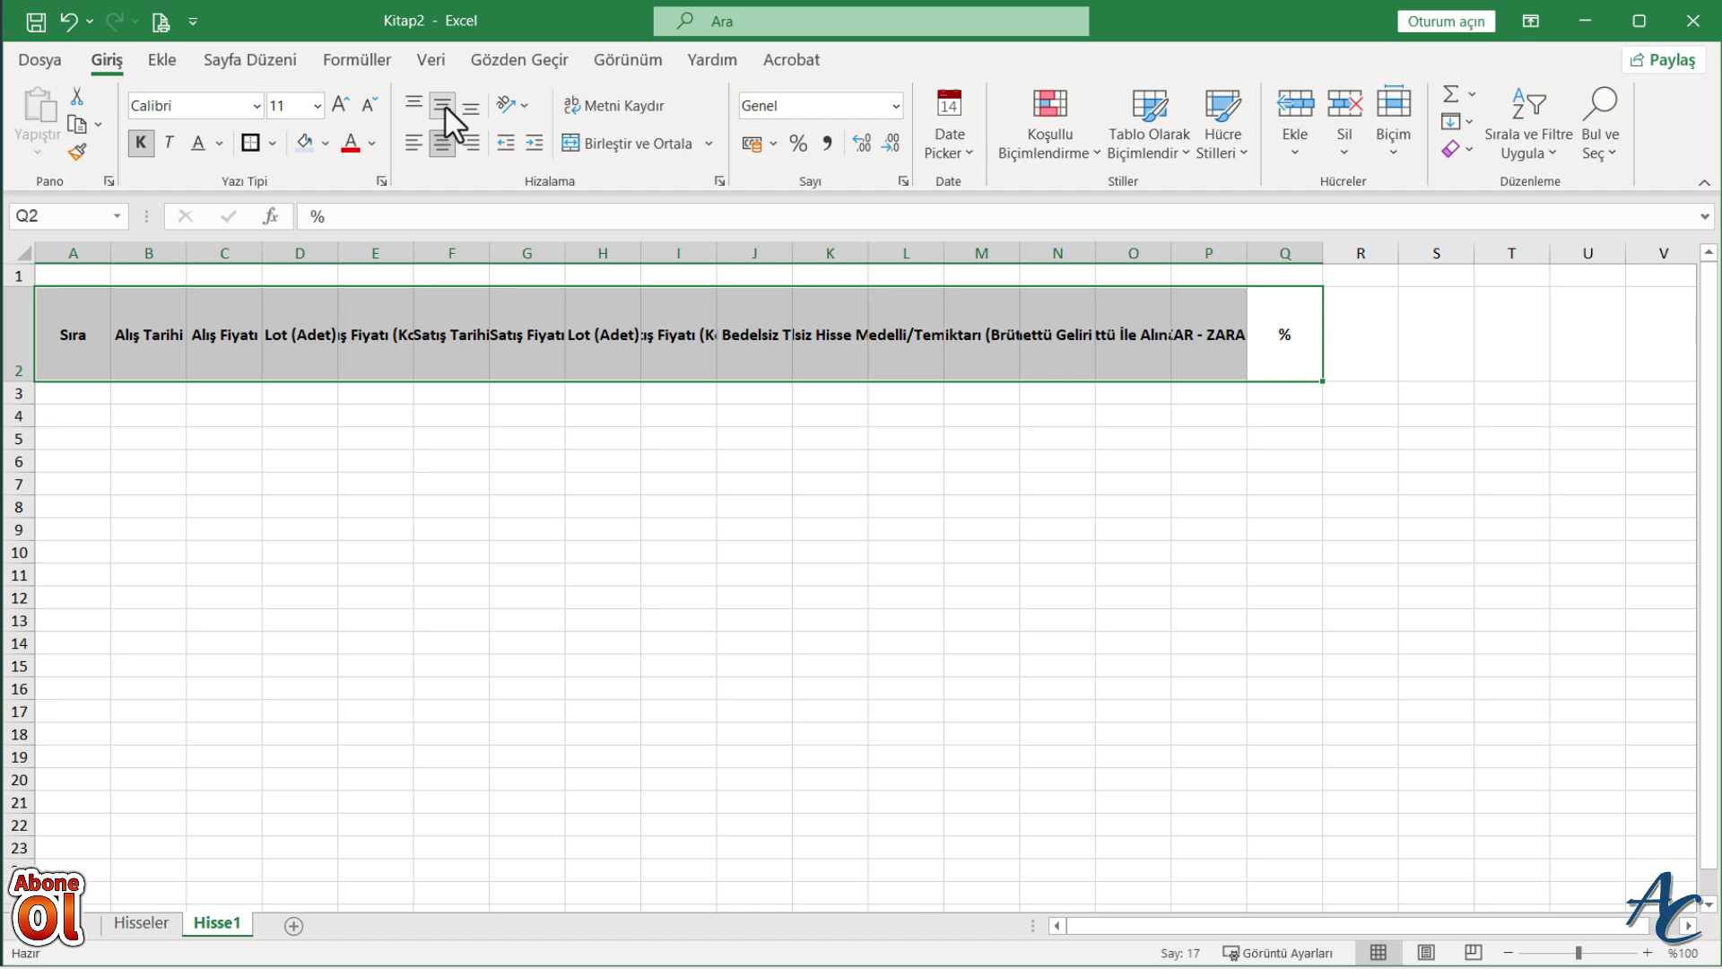
pyautogui.click(140, 525)
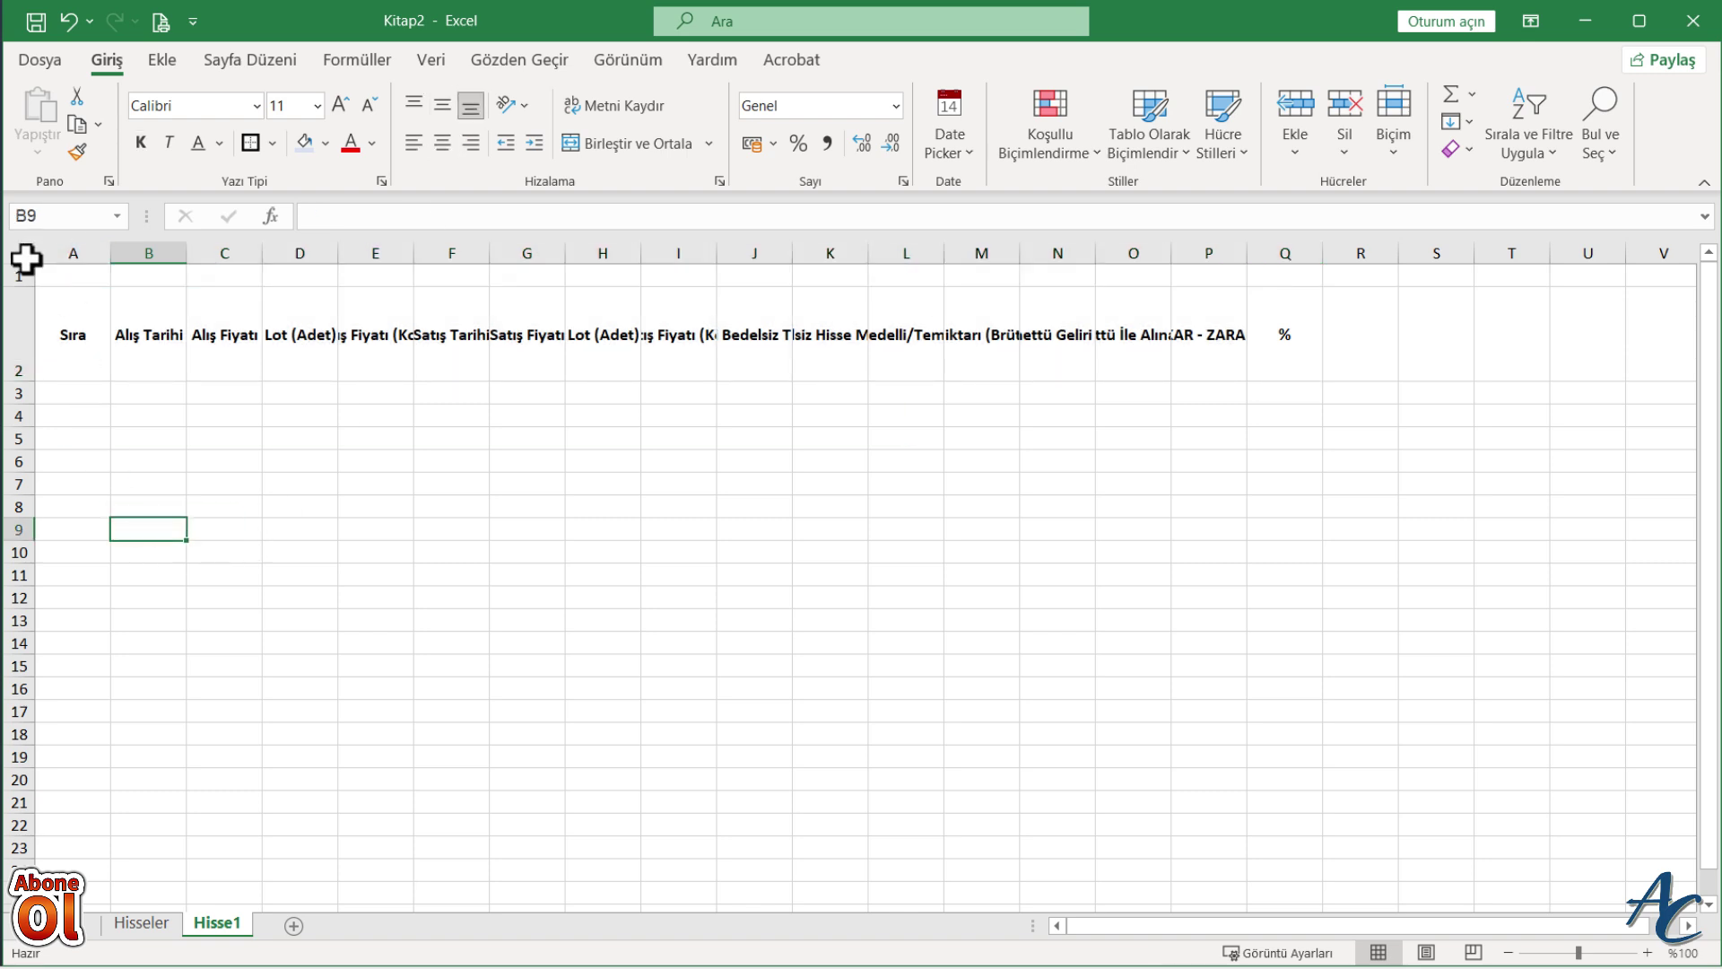
pyautogui.click(26, 259)
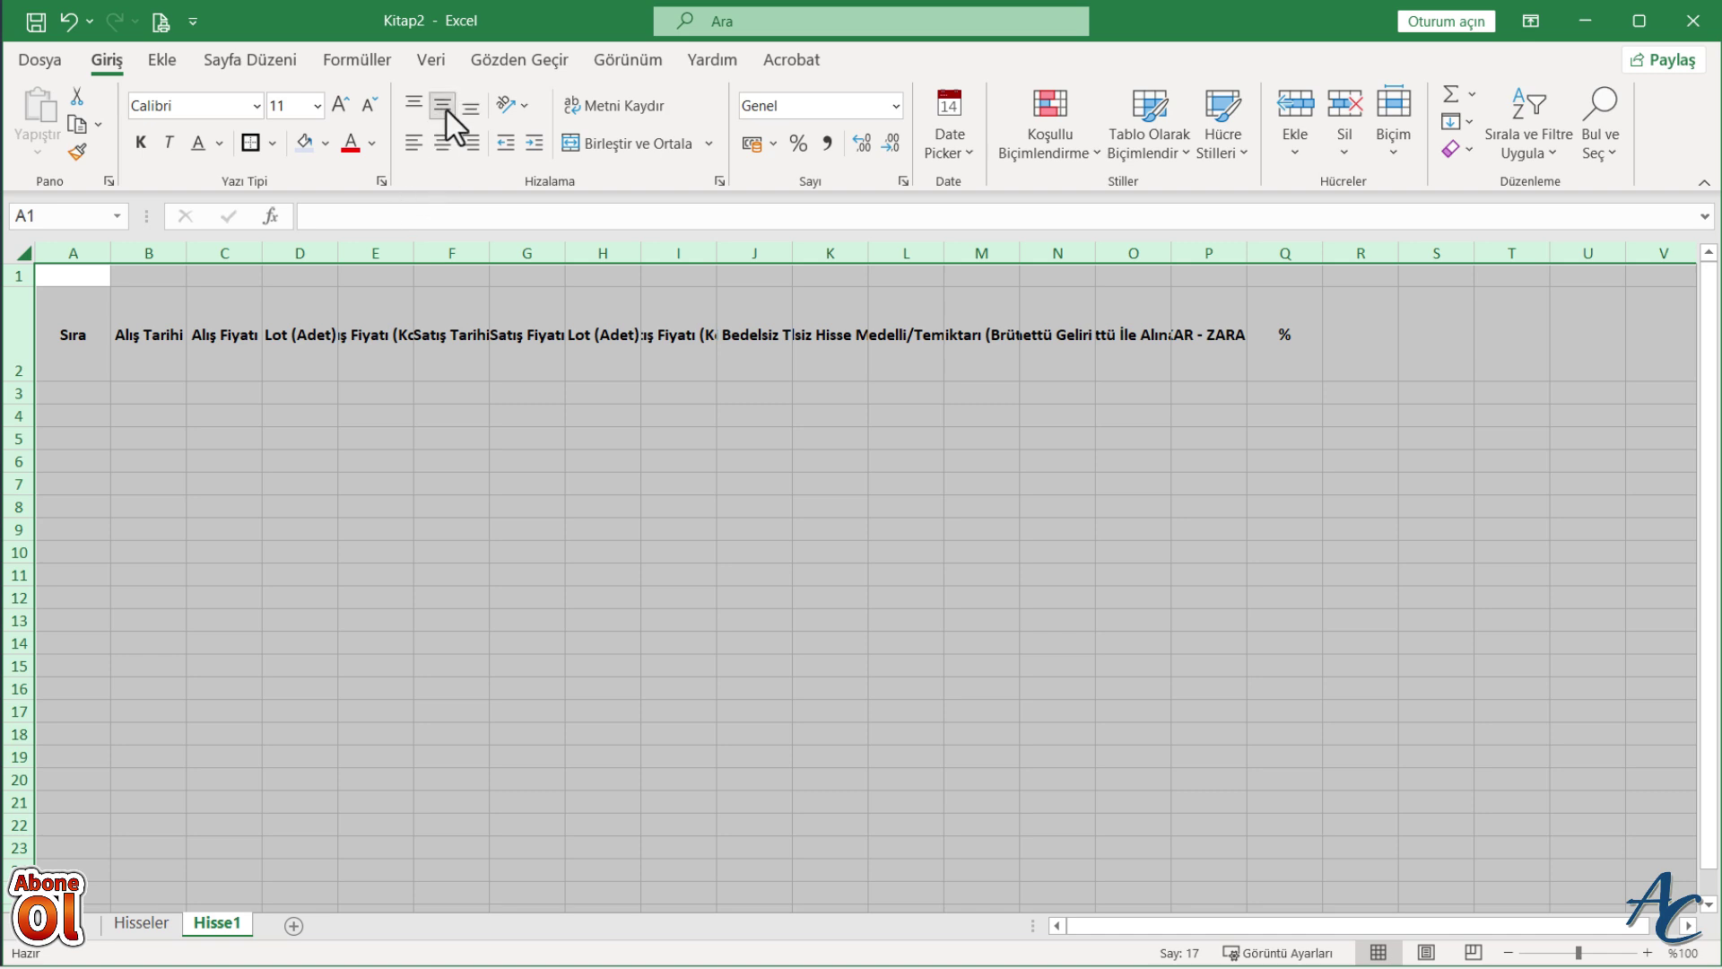
pyautogui.moveTo(72, 334)
pyautogui.mouseDown()
pyautogui.moveTo(1076, 320)
pyautogui.moveTo(1292, 335)
pyautogui.mouseUp()
# Step: Wrap the row 2 headings and resize columns A, E, F, I and L to fit them
pyautogui.click(614, 105)
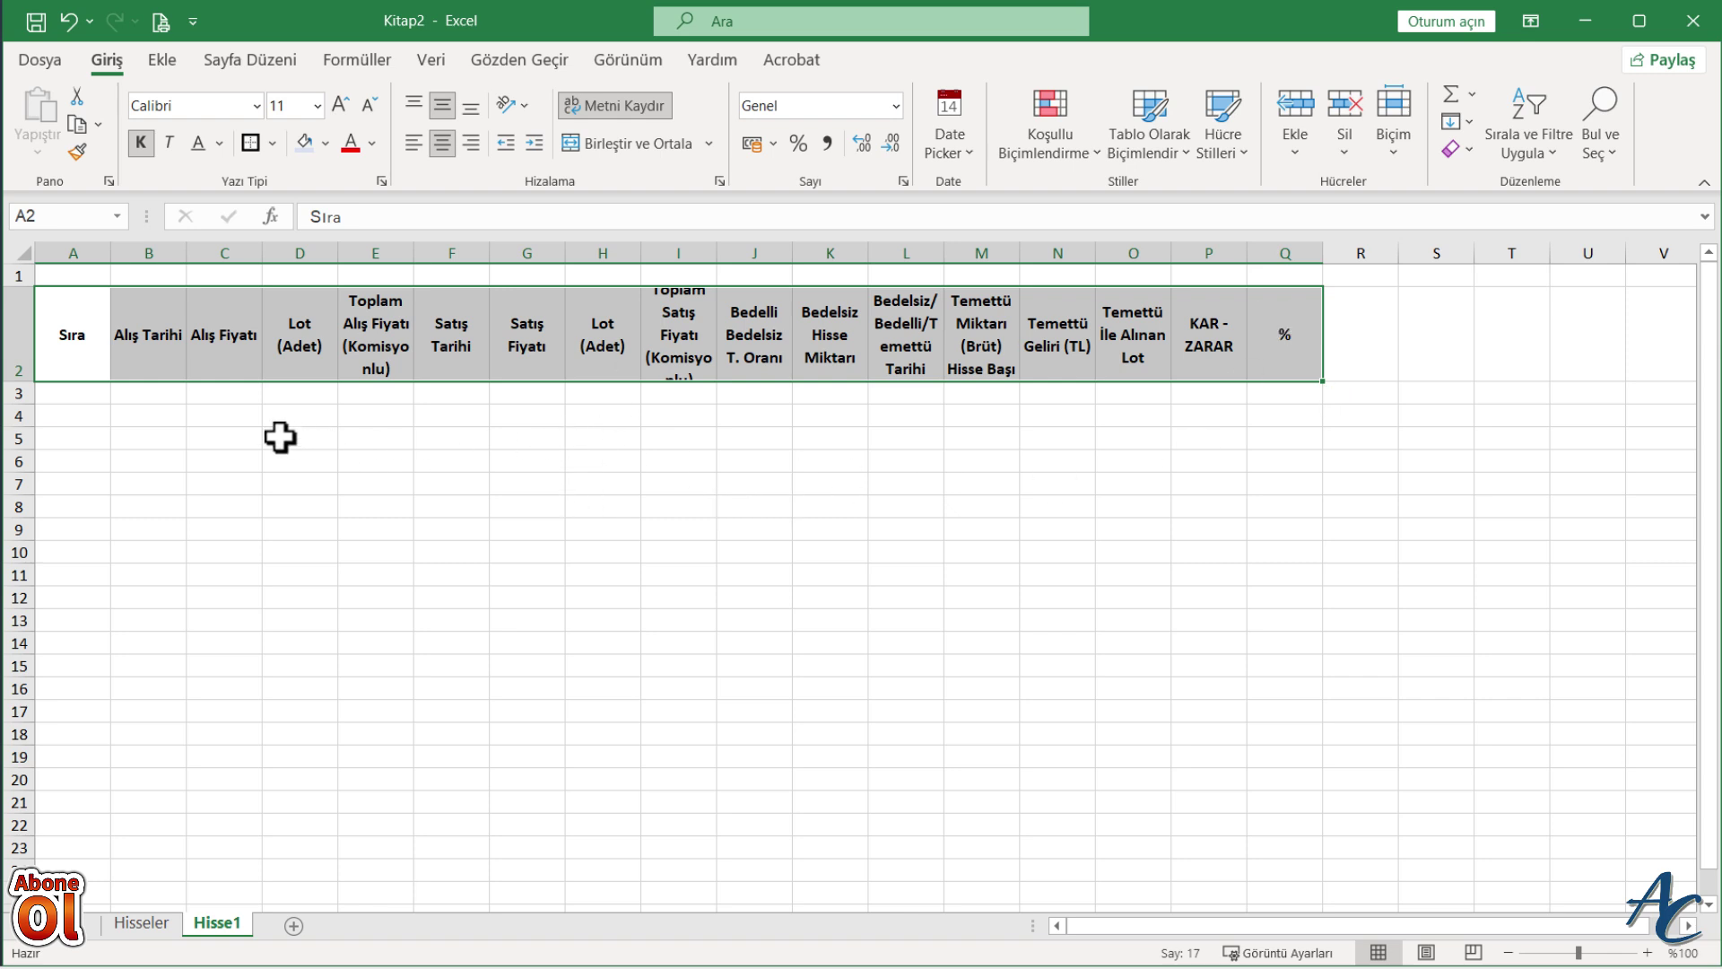
pyautogui.click(104, 403)
pyautogui.moveTo(111, 252); pyautogui.dragTo(70, 253)
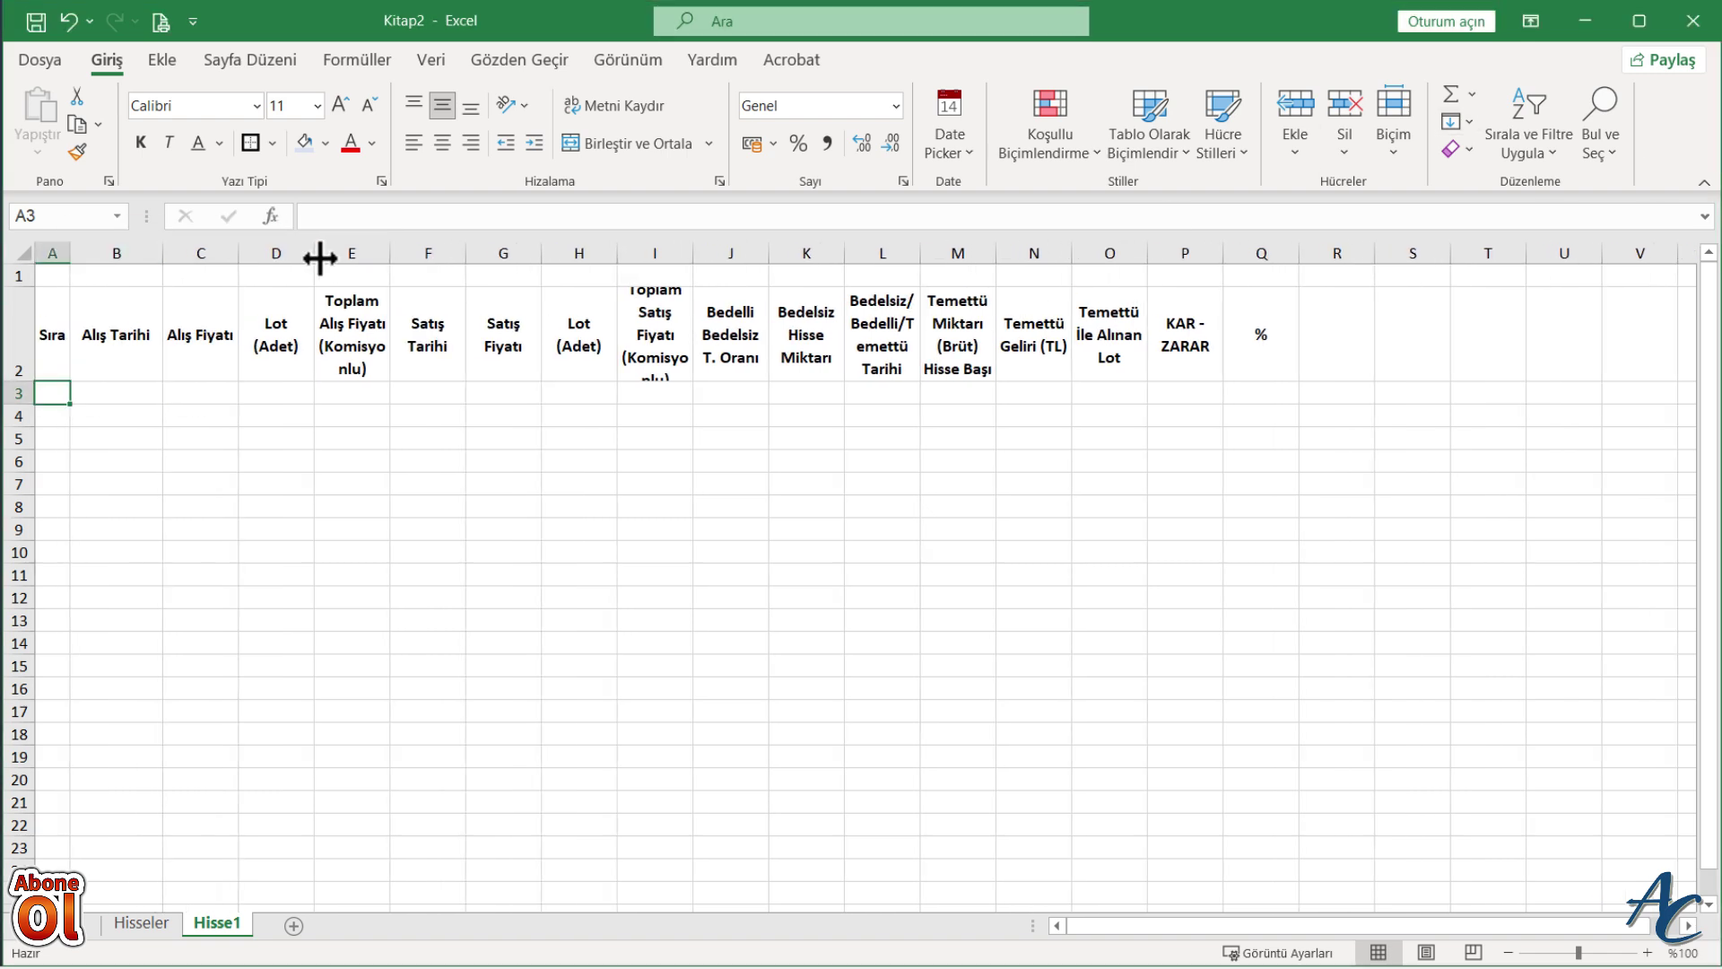
pyautogui.moveTo(390, 253); pyautogui.dragTo(525, 253)
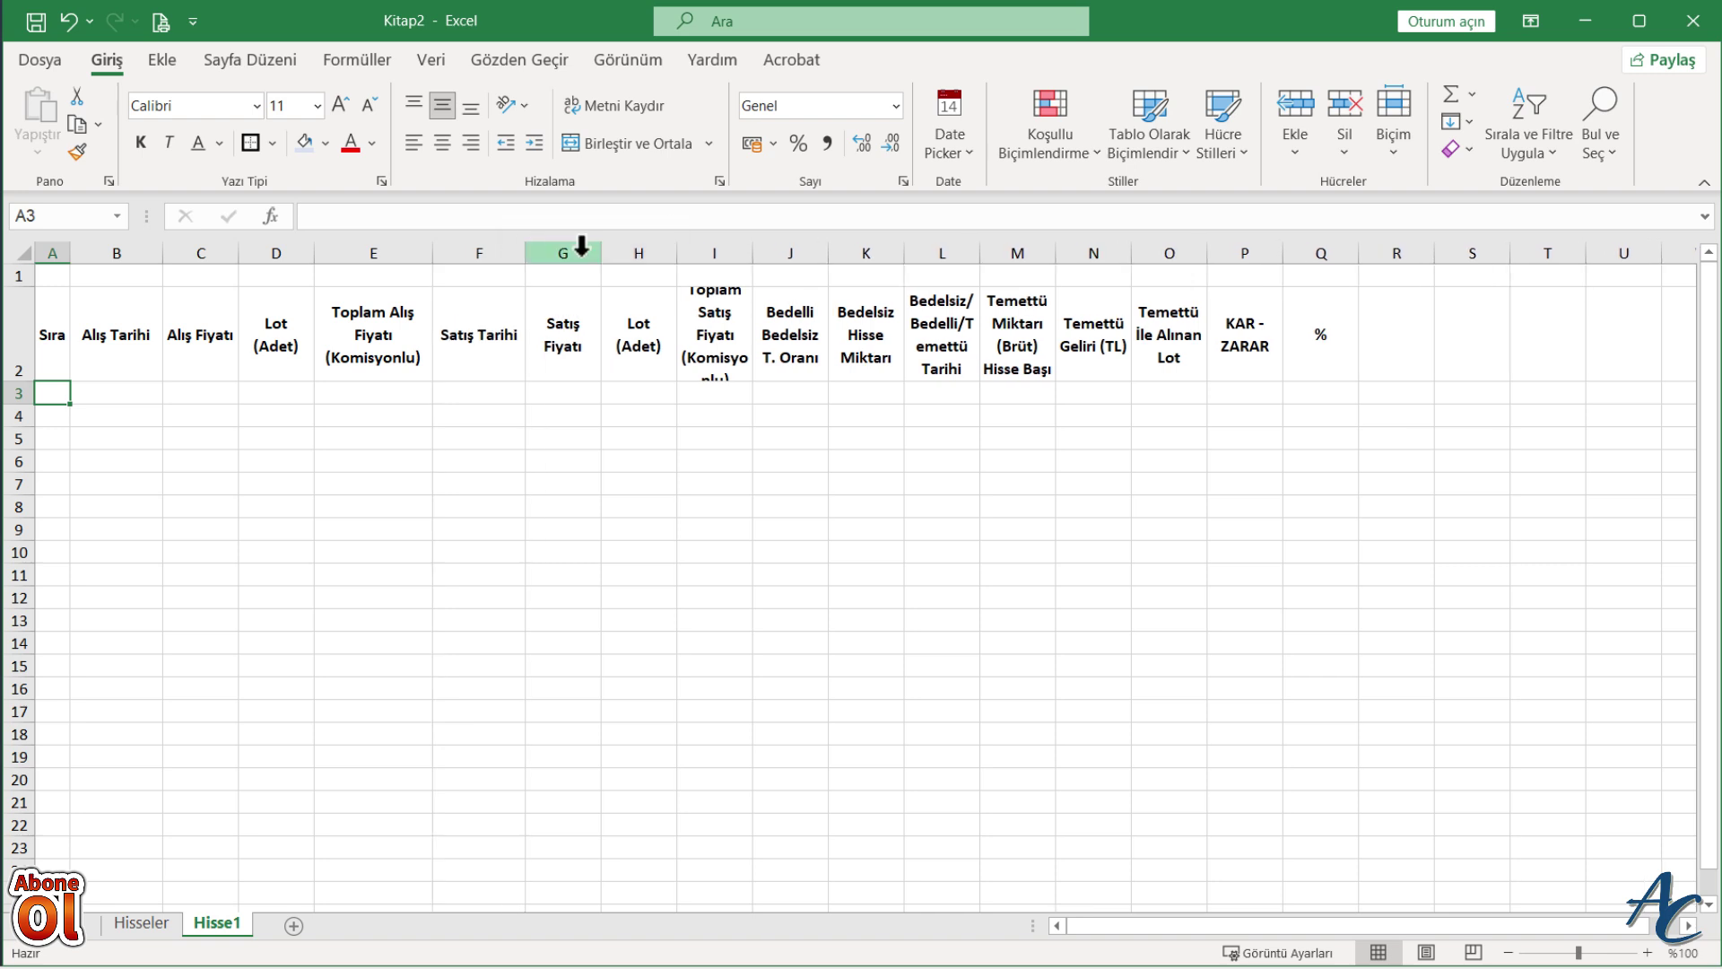
pyautogui.moveTo(753, 253); pyautogui.dragTo(796, 254)
pyautogui.moveTo(869, 253); pyautogui.dragTo(871, 253)
pyautogui.moveTo(1023, 253); pyautogui.dragTo(1487, 253)
# Step: Add spaces after the slashes in the L2 heading and widen columns M, P and Q
pyautogui.click(1014, 314)
pyautogui.doubleClick(1014, 314)
pyautogui.click(1005, 334)
pyautogui.click(1068, 462)
pyautogui.click(479, 334)
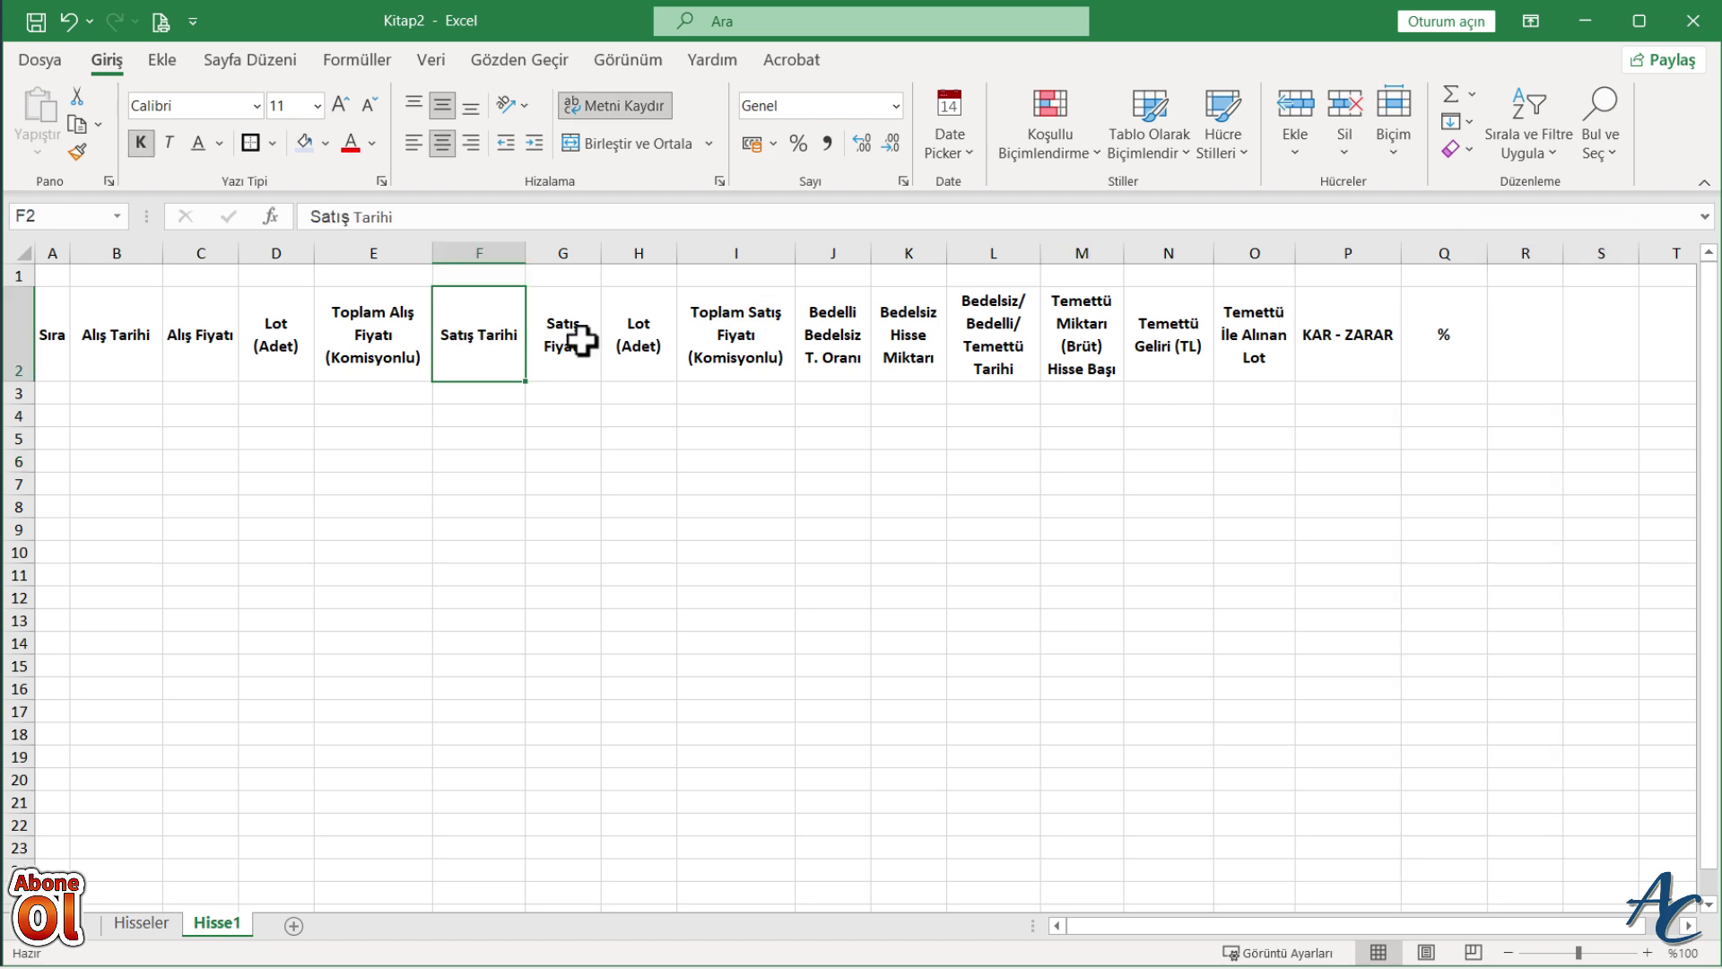
# Step: Enlarge the A2:Q2 heading font one step and widen column A to fit Sıra
pyautogui.moveTo(54, 347); pyautogui.dragTo(1434, 357)
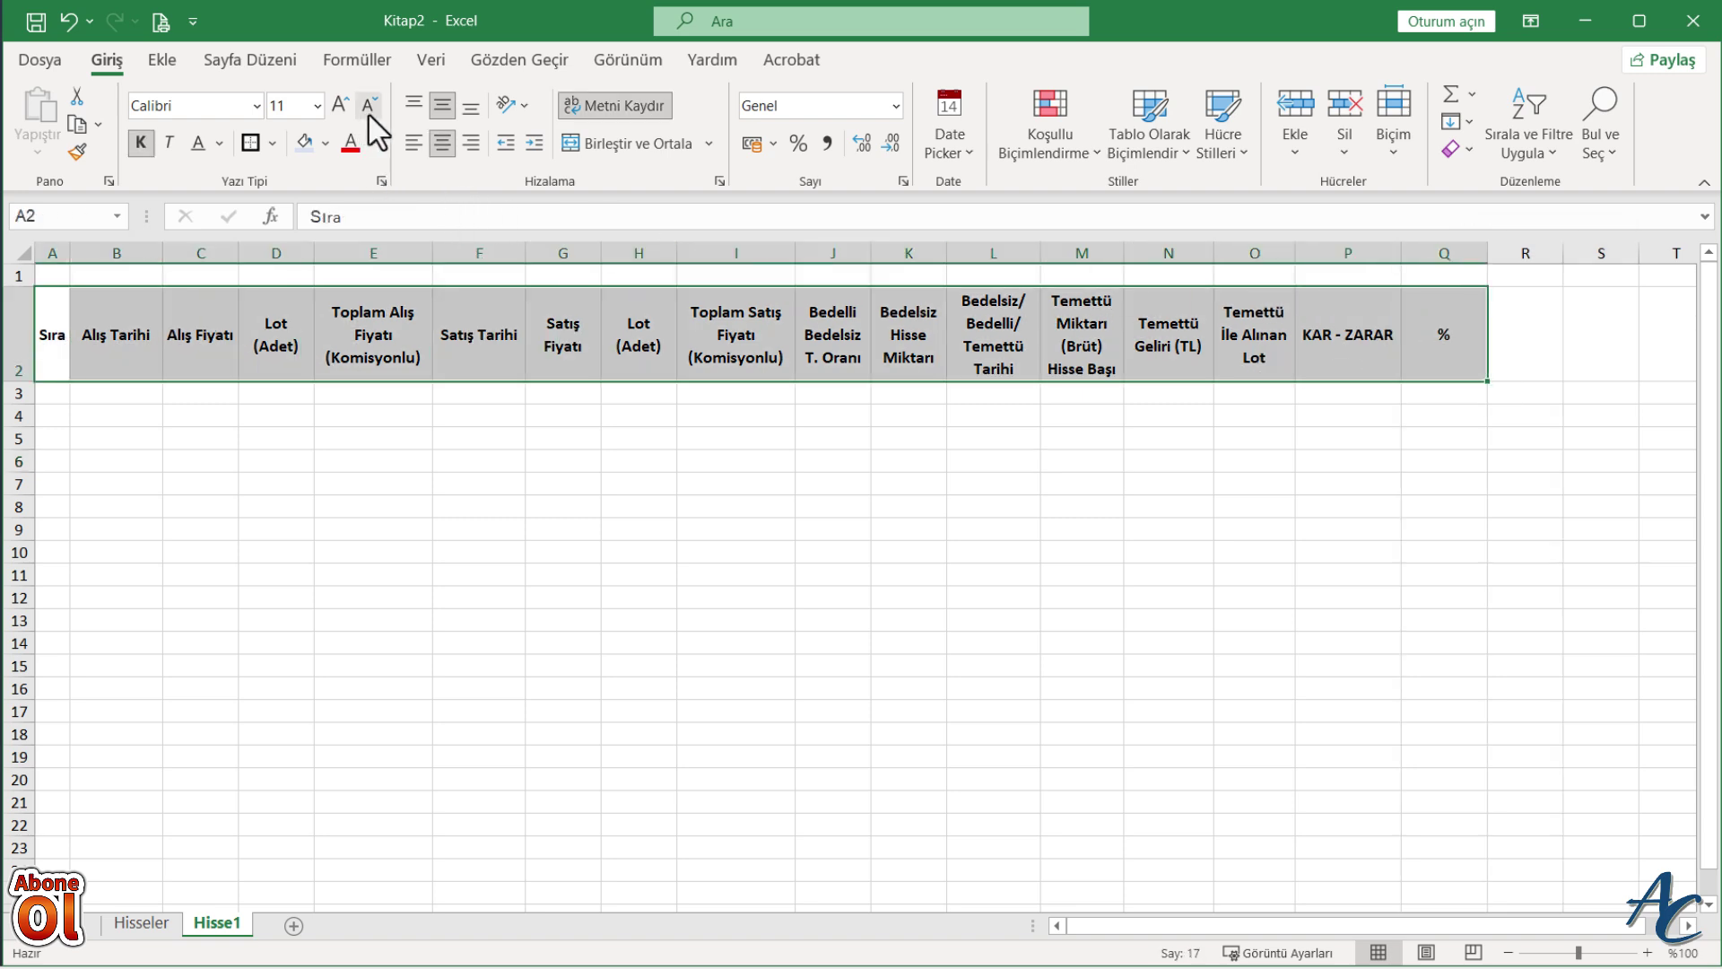
pyautogui.click(340, 105)
pyautogui.click(359, 415)
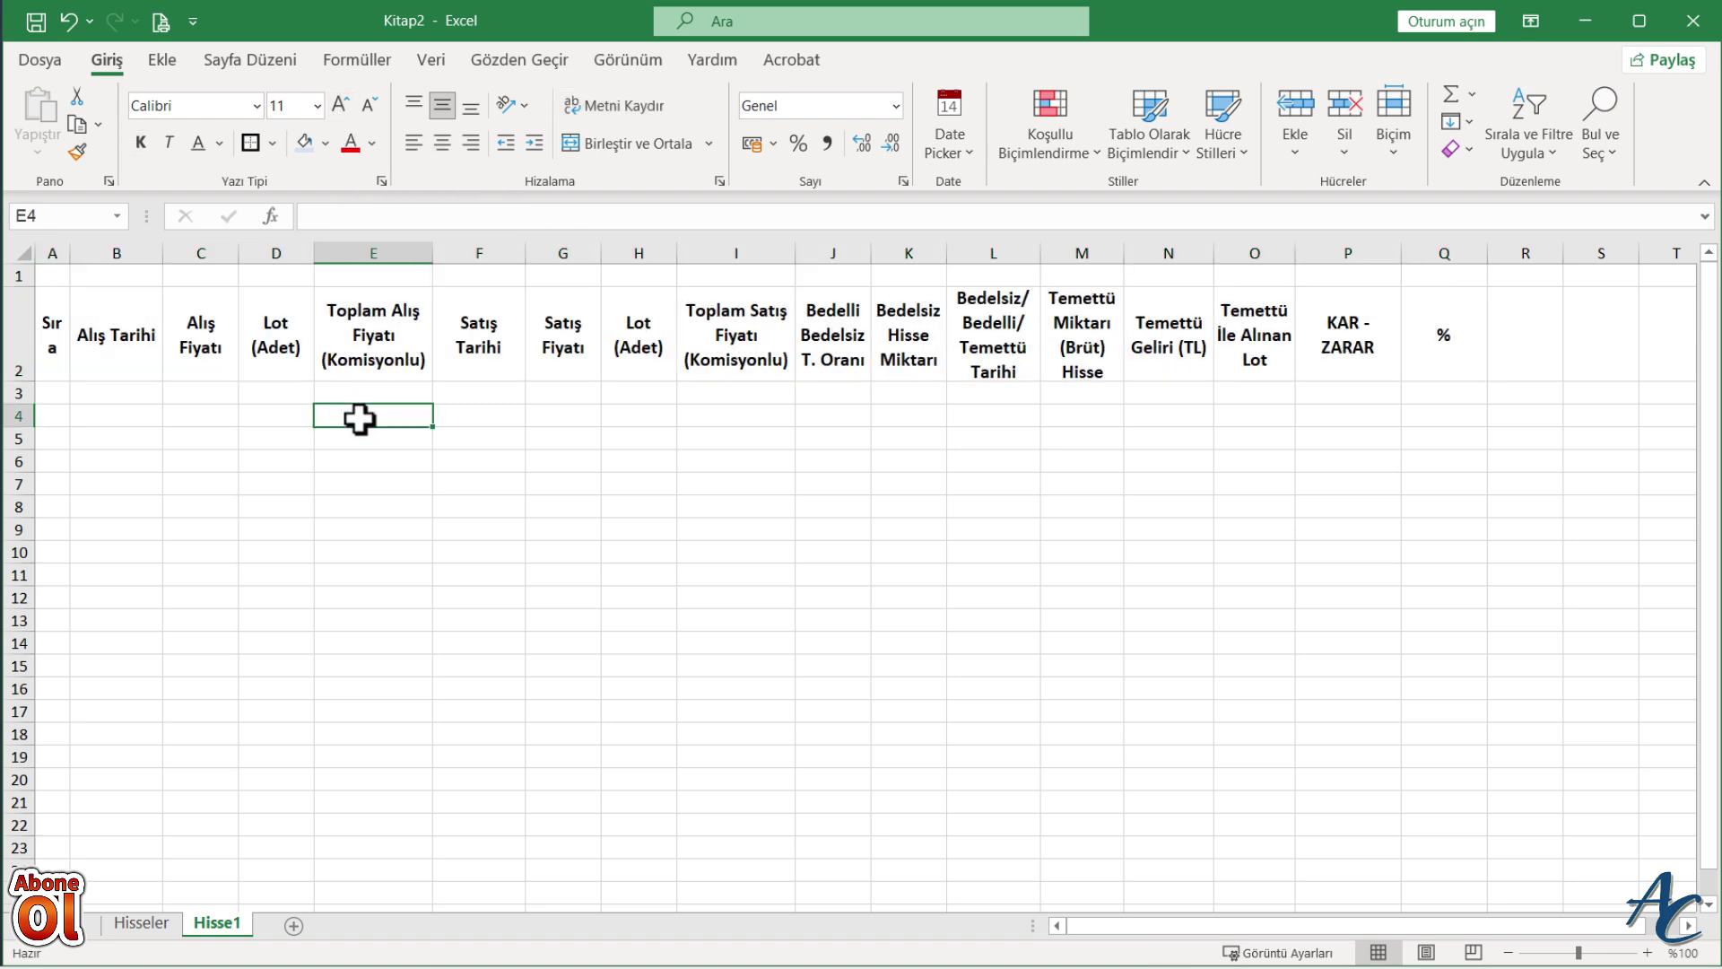
pyautogui.click(51, 349)
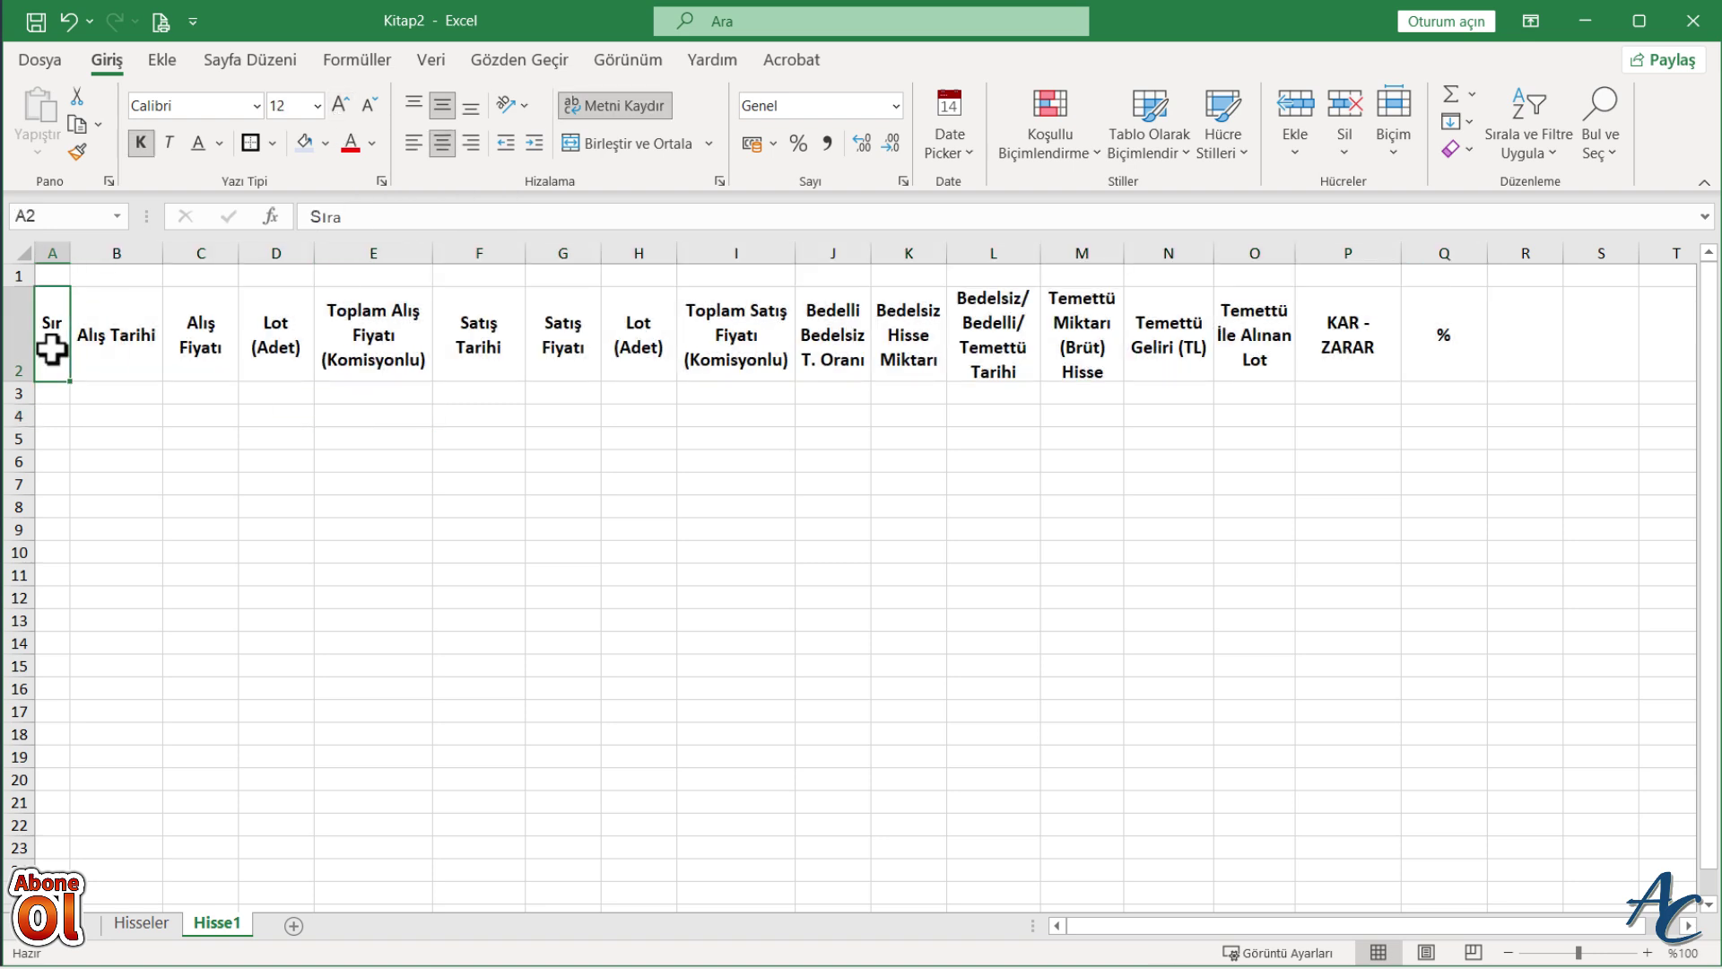
pyautogui.click(116, 503)
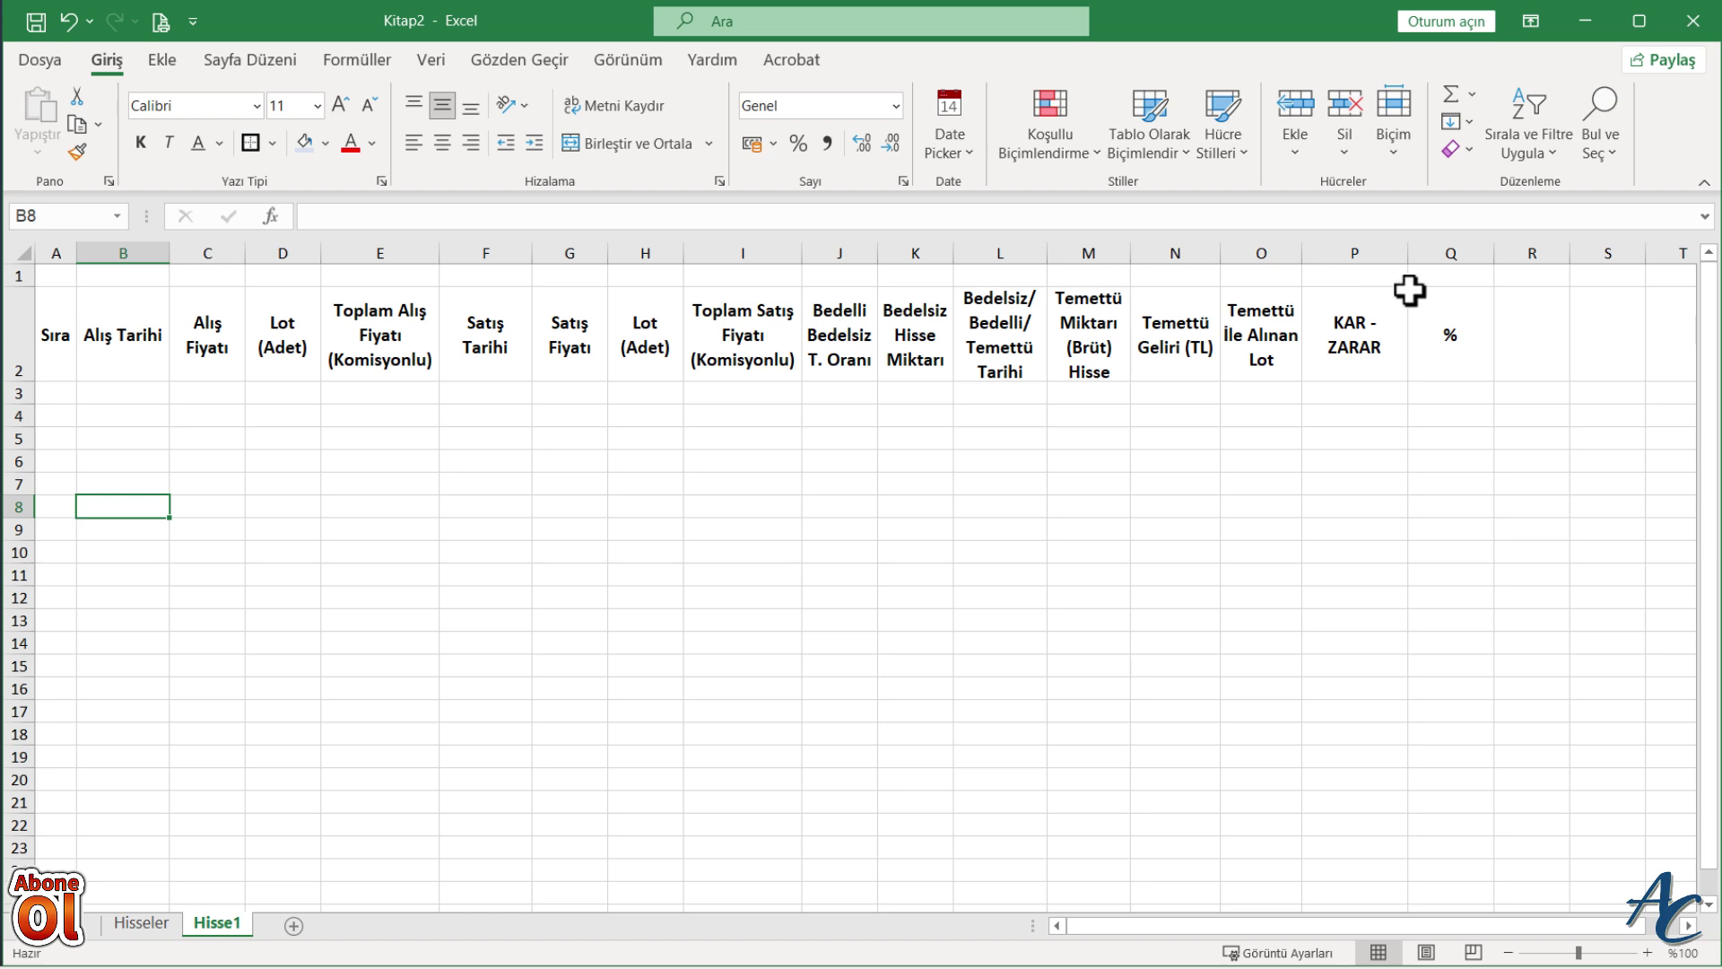
pyautogui.click(1457, 278)
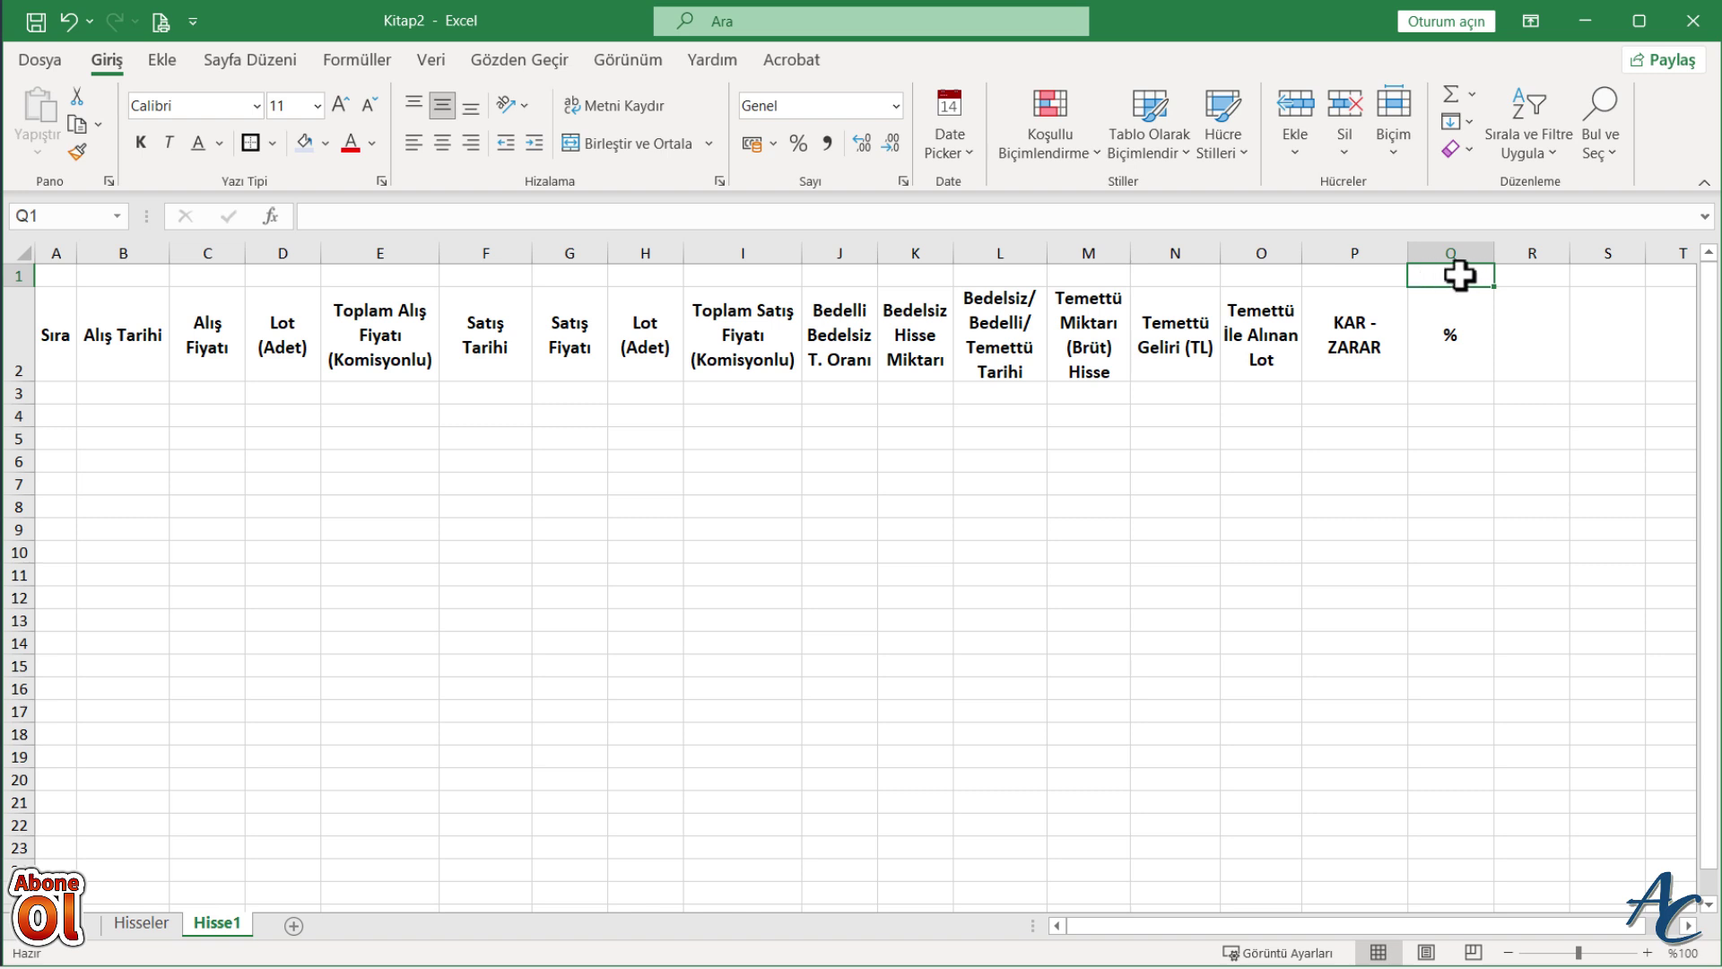
pyautogui.click(1371, 272)
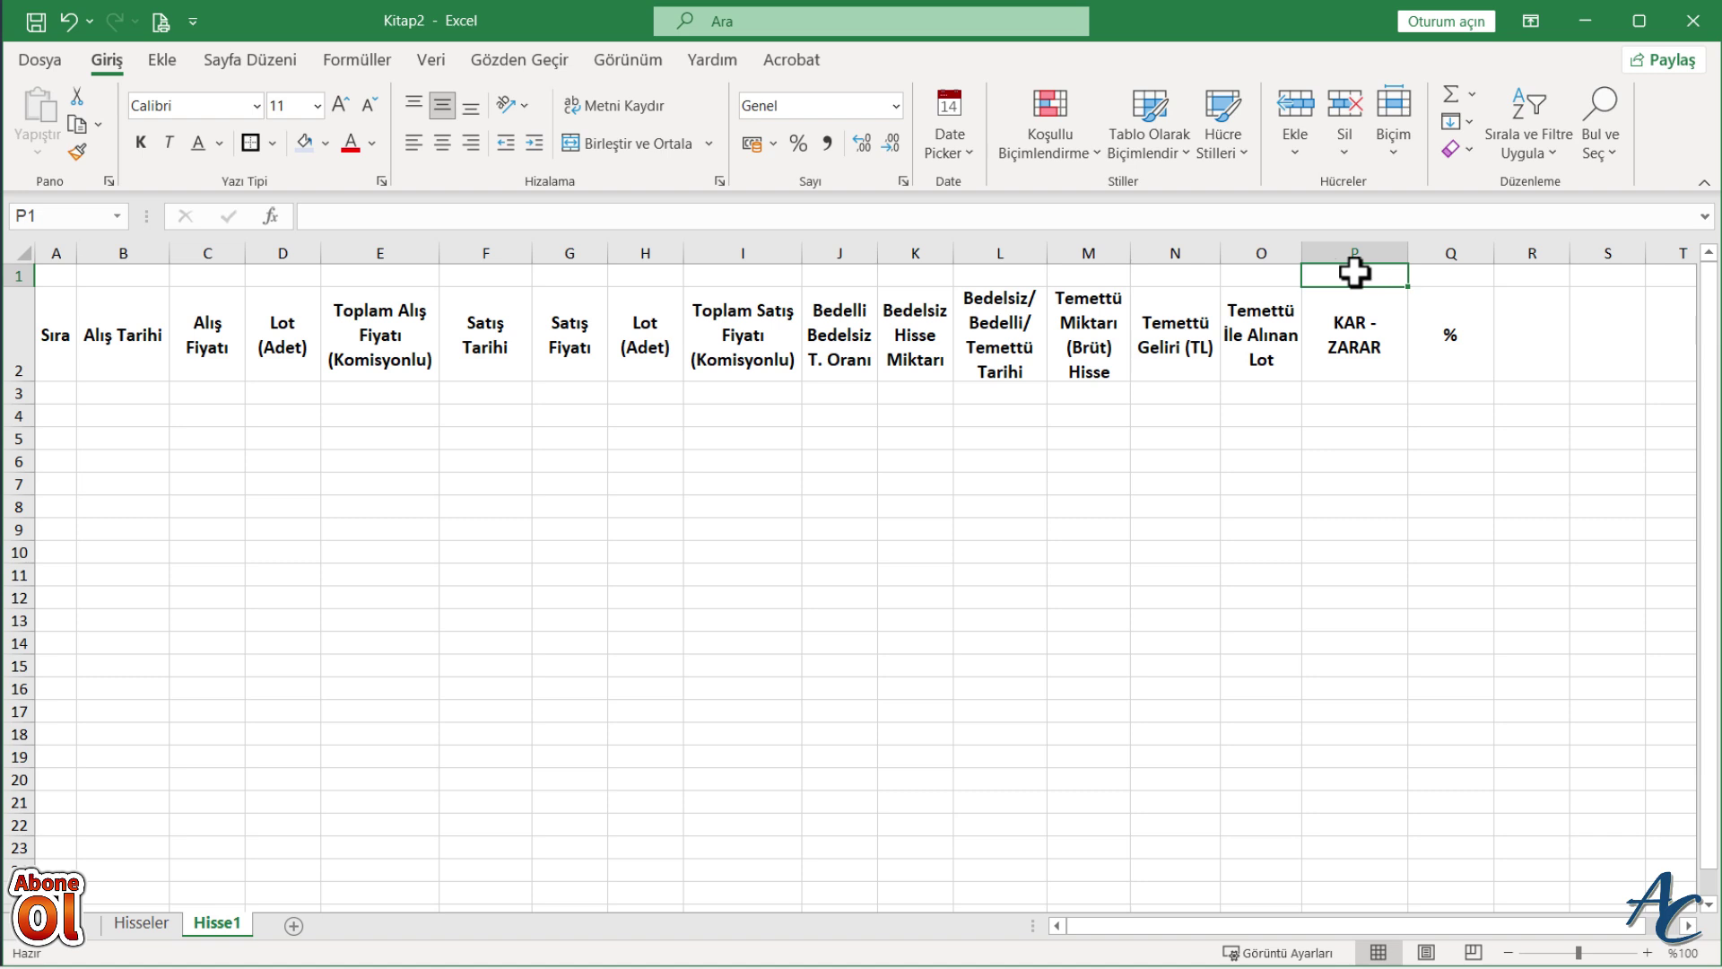
pyautogui.click(1261, 276)
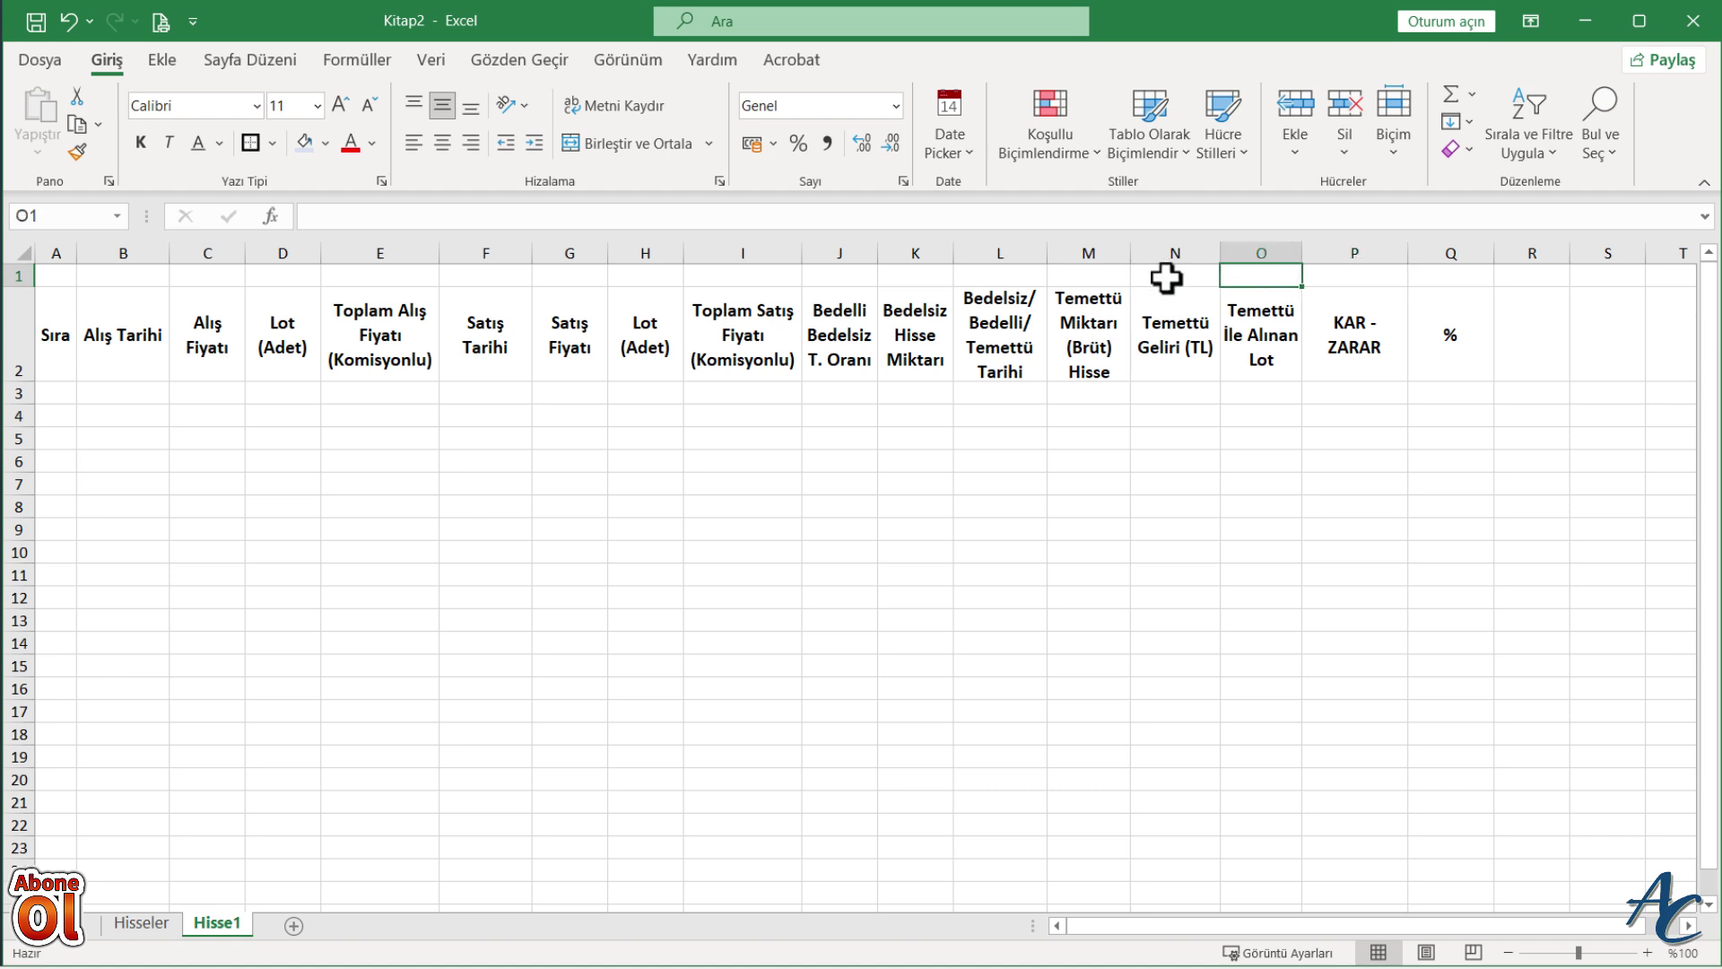
pyautogui.click(1102, 278)
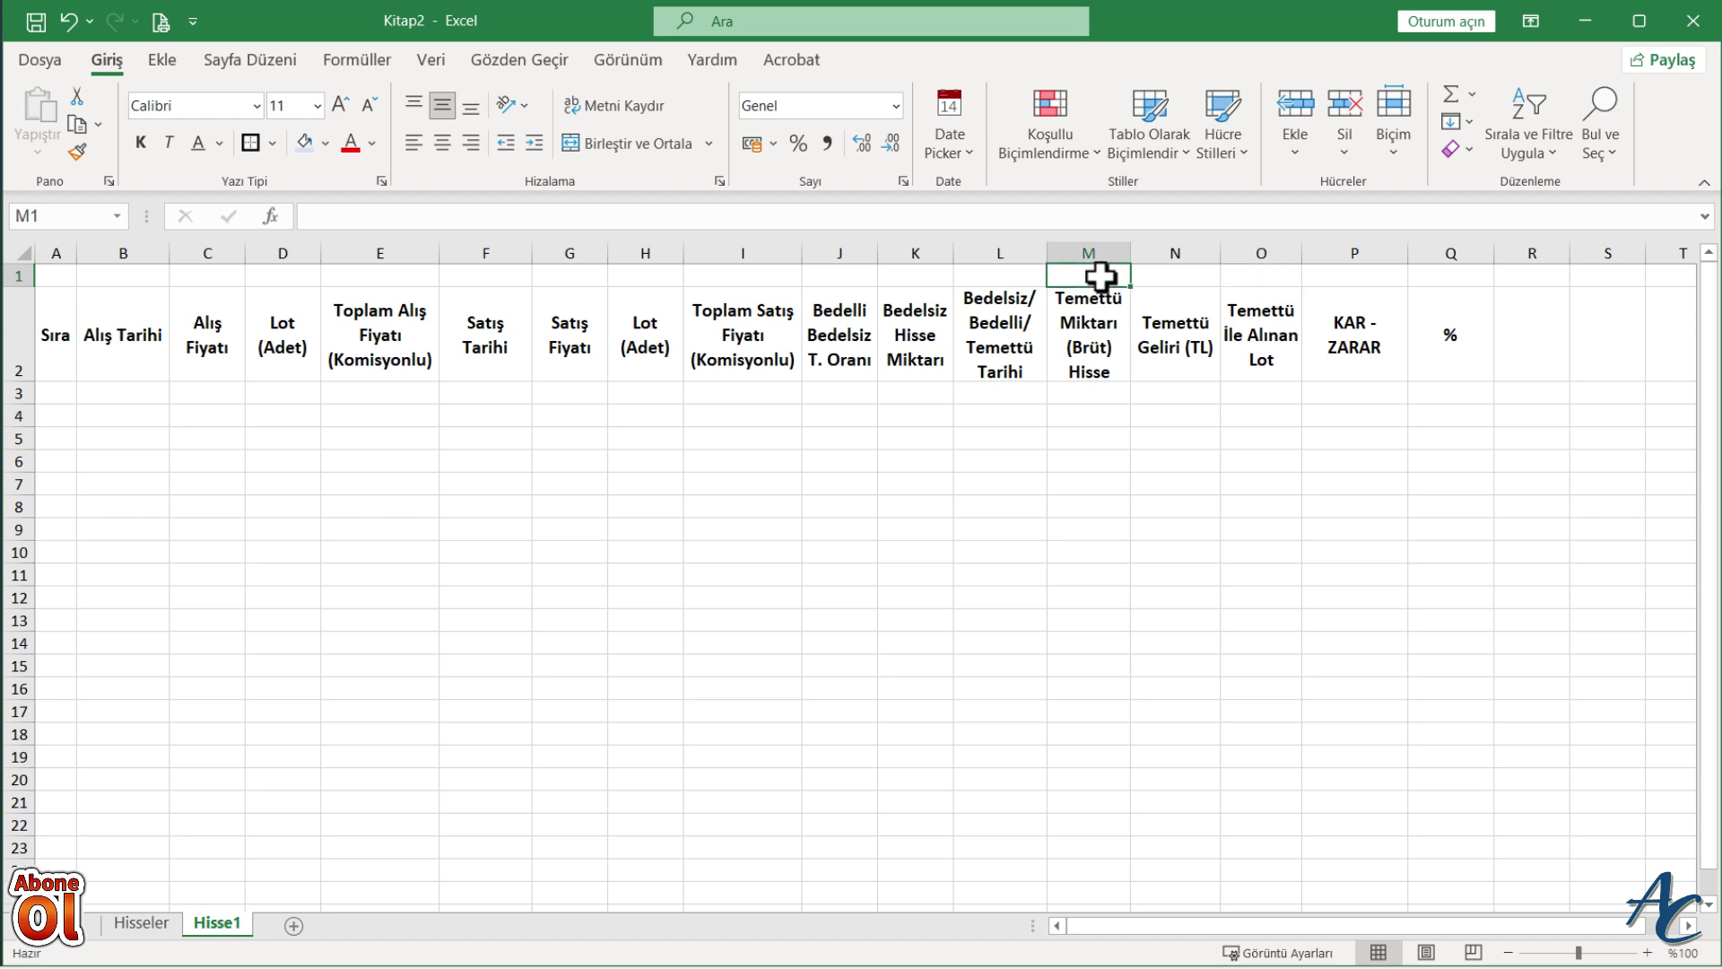
# Step: Enter GÜNCEL FİYAT in M1 and merge and centre it across its group cells
pyautogui.write('GÜNCEL FİYAT')
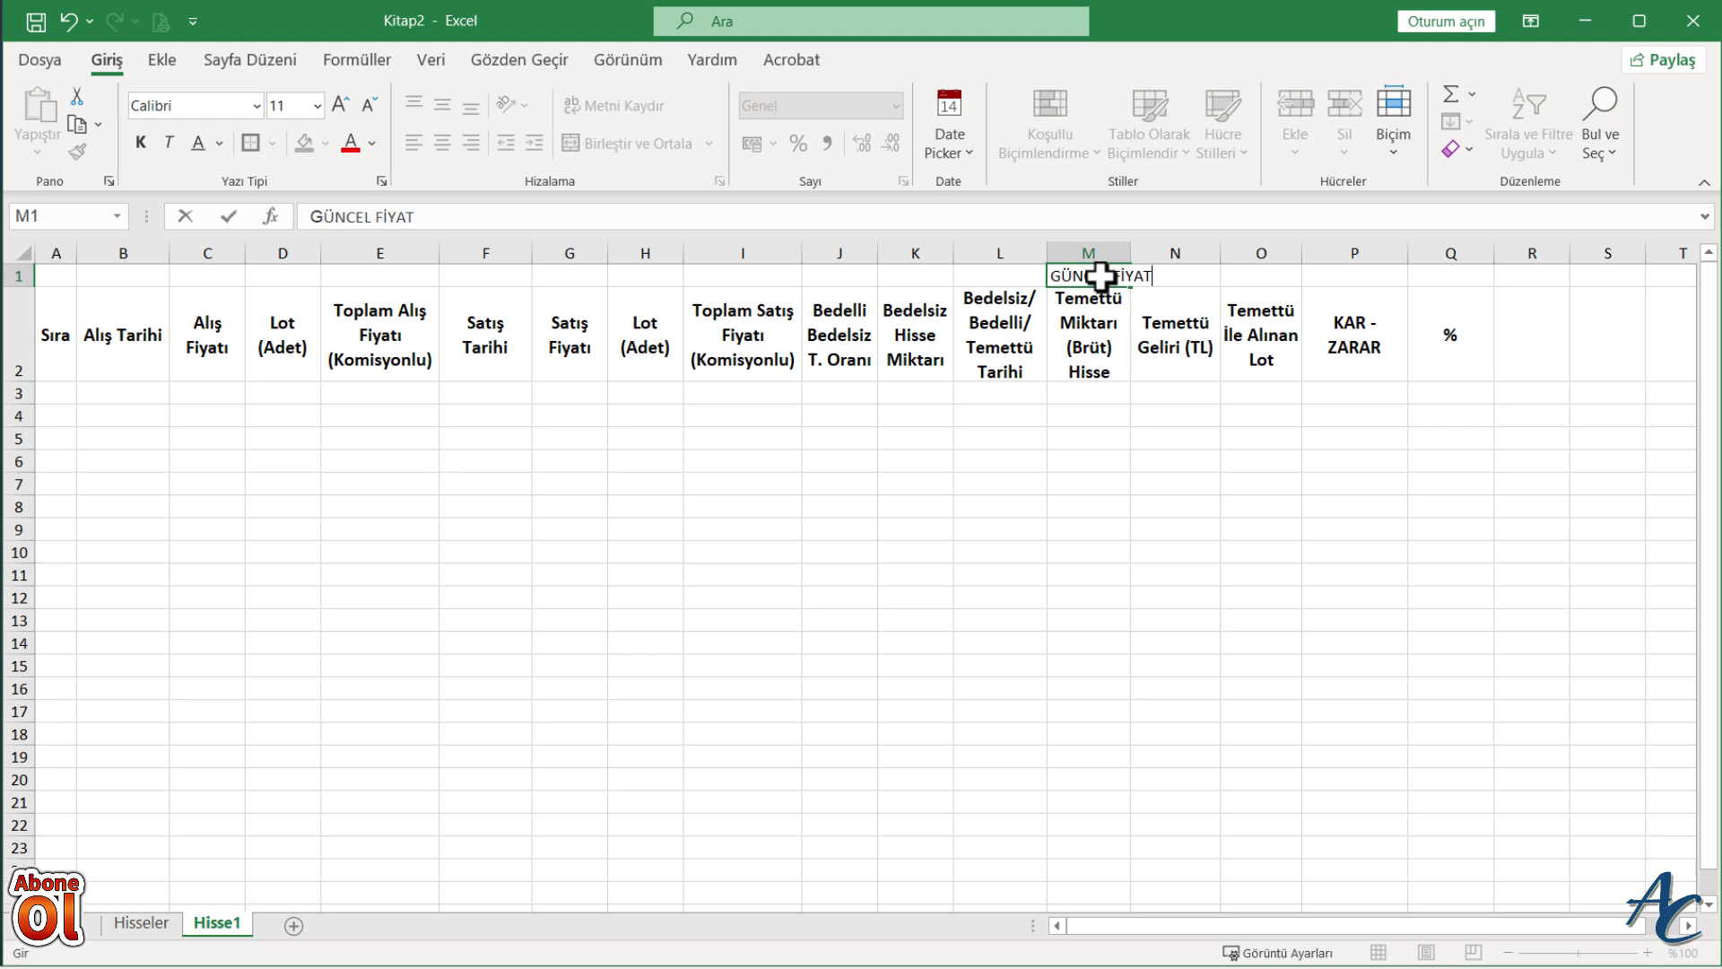
pyautogui.moveTo(1102, 277); pyautogui.dragTo(1172, 278)
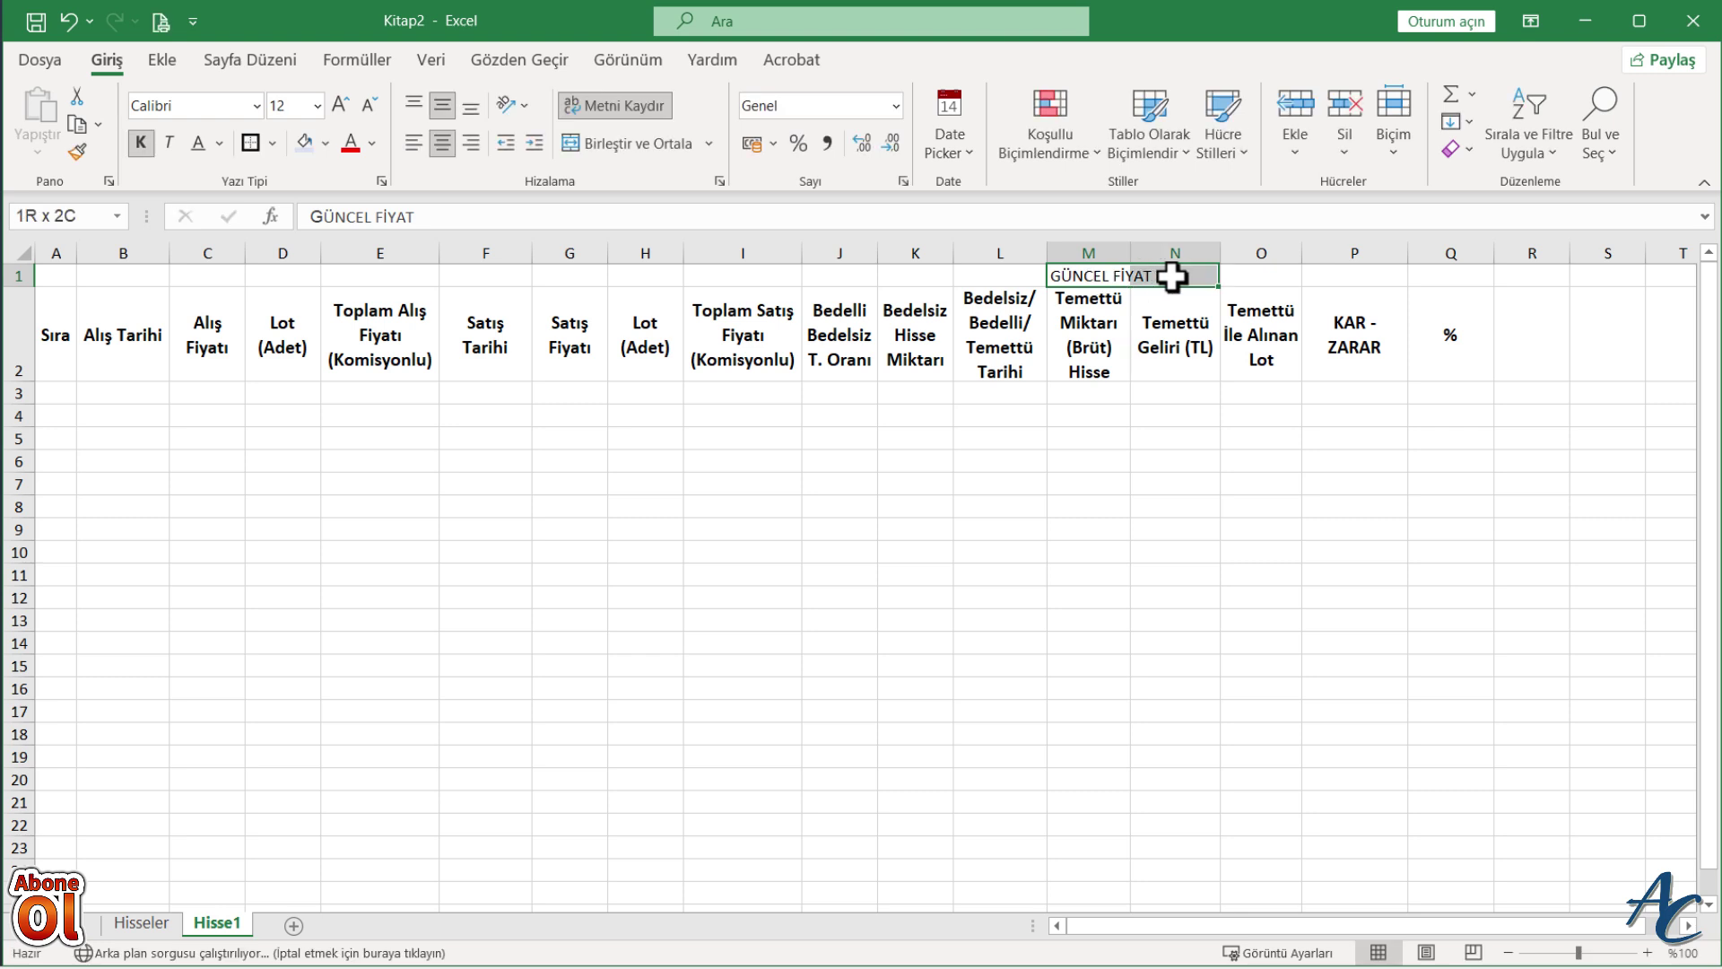
pyautogui.click(638, 144)
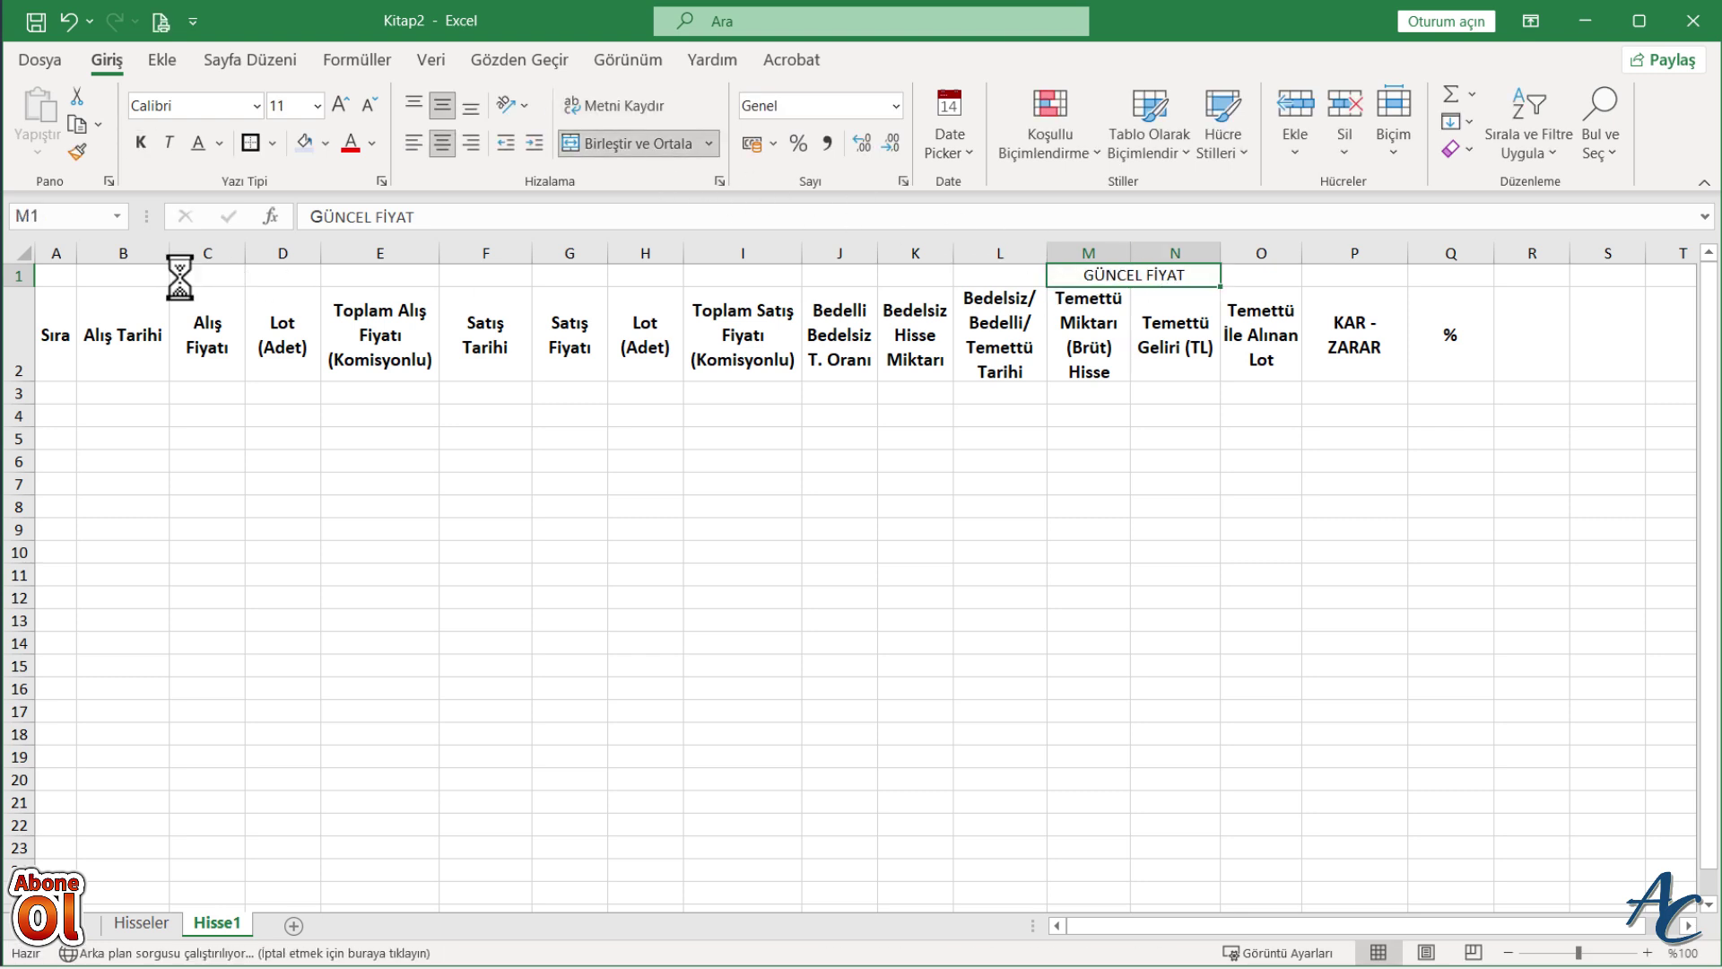
# Step: Enter HİSSE MİKTARLARI, merge and centre it across A1:L1, and make it bold and larger
pyautogui.click(112, 279)
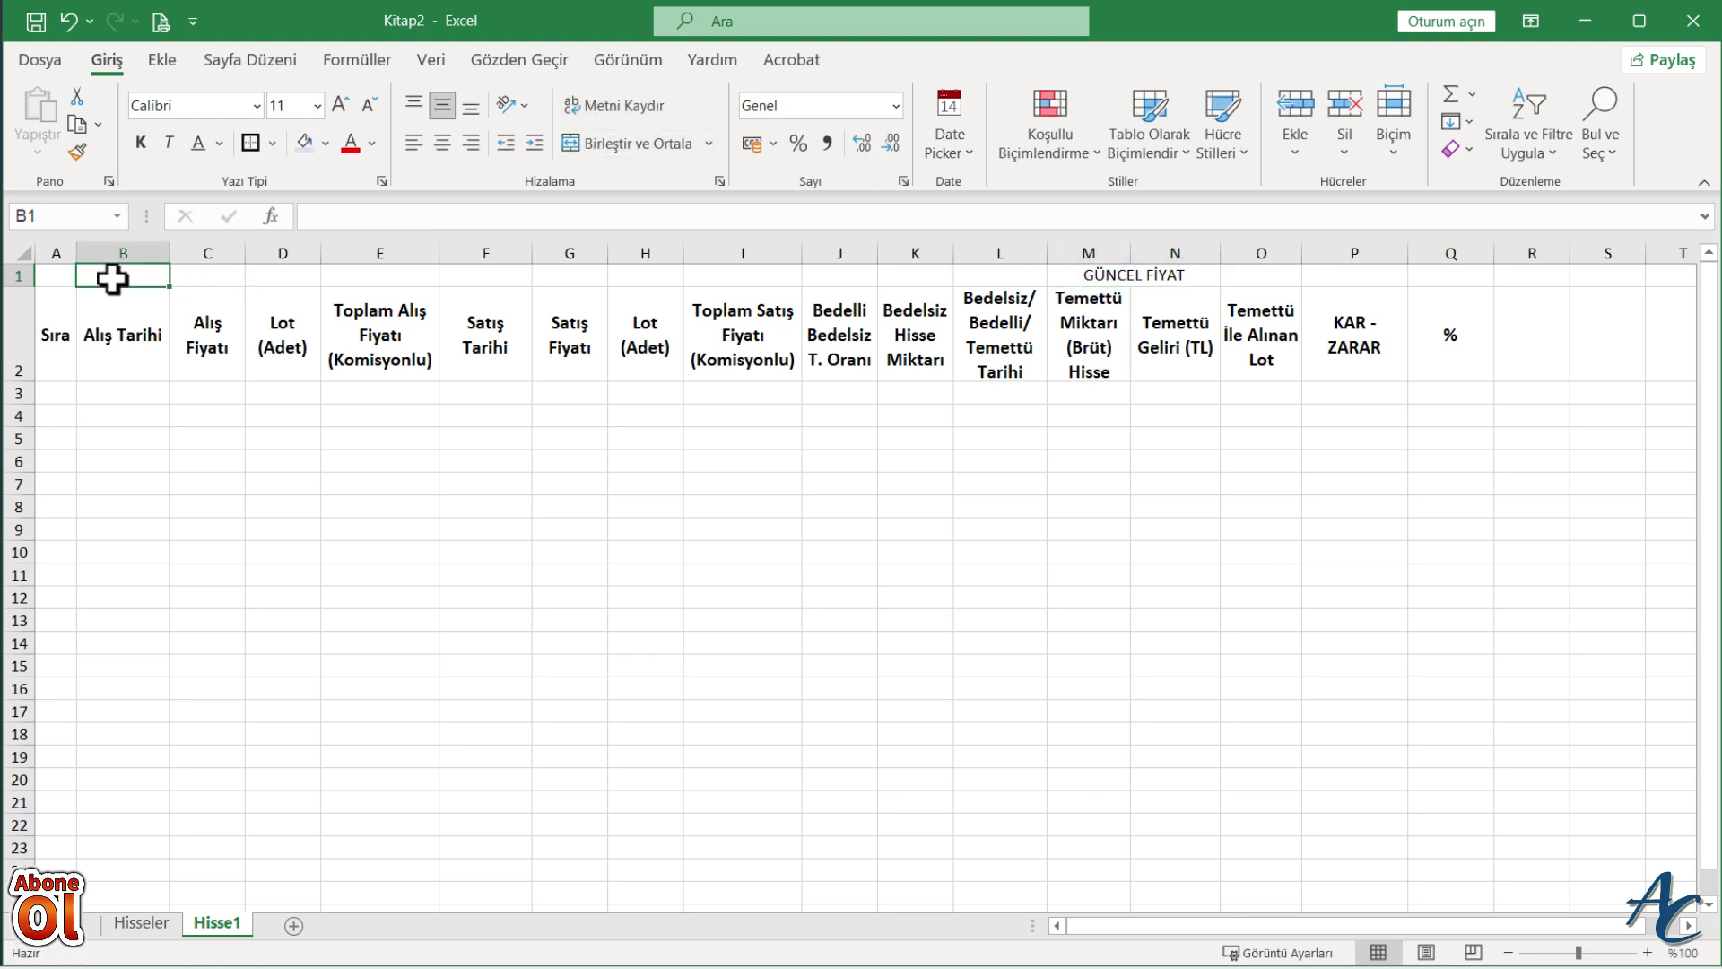
pyautogui.write('HİSSE MİKT')
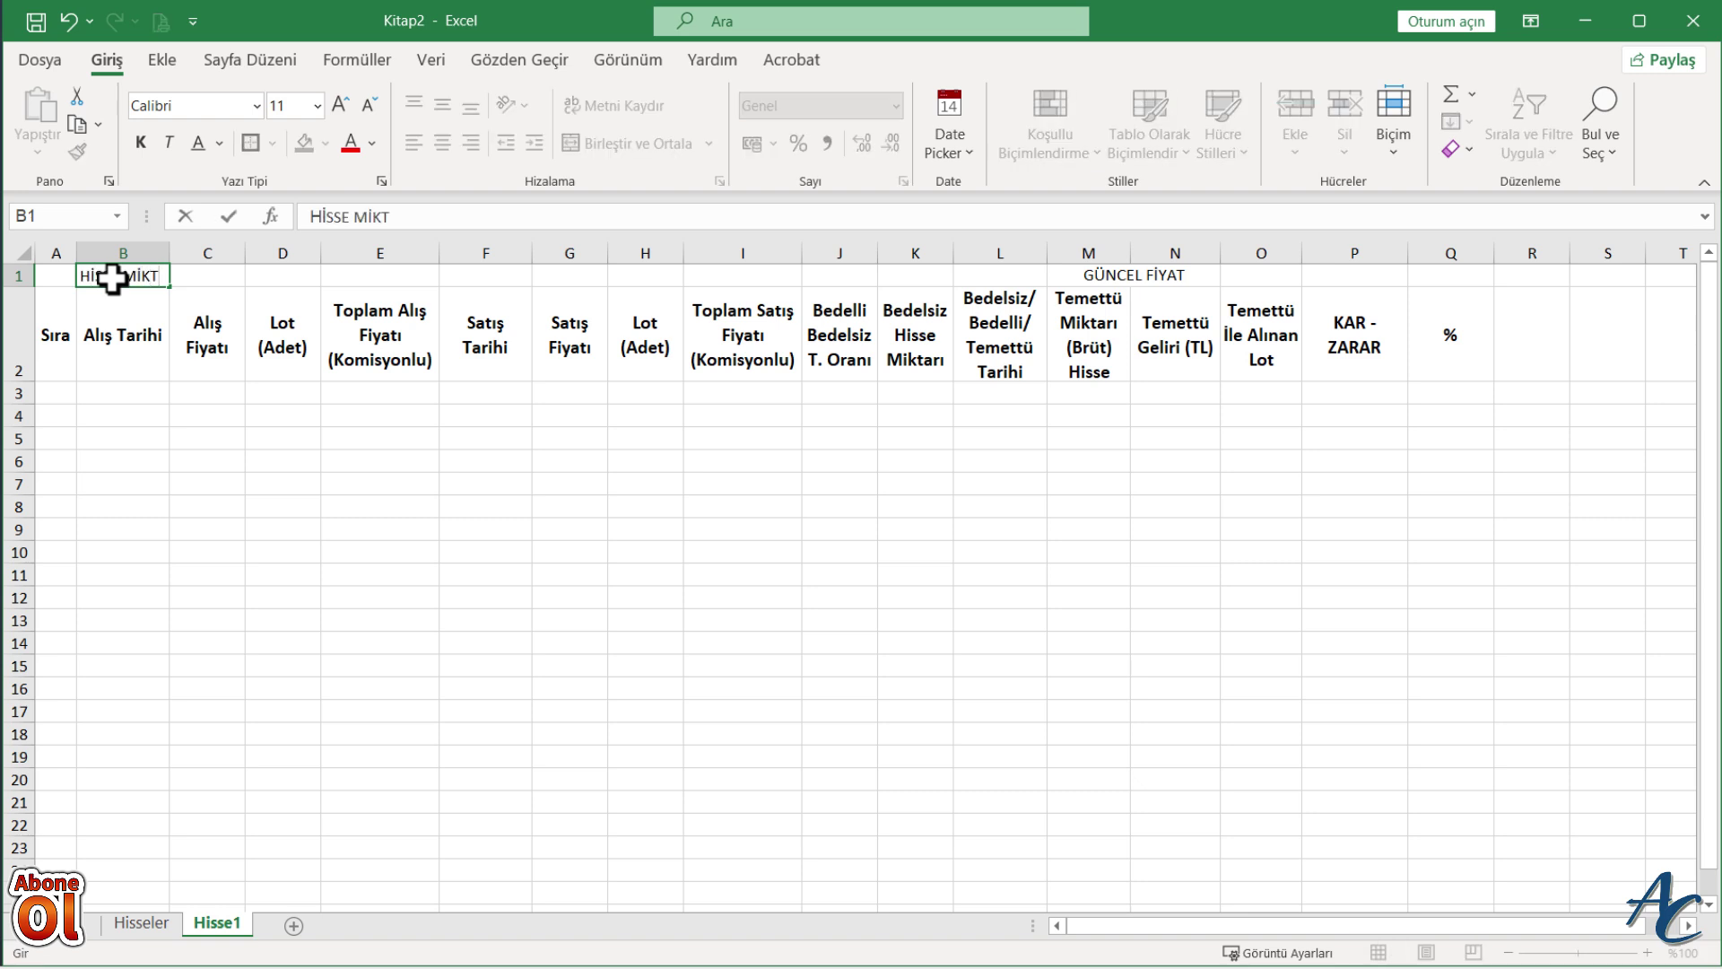
pyautogui.write('RI')
pyautogui.moveTo(1029, 276); pyautogui.dragTo(54, 278)
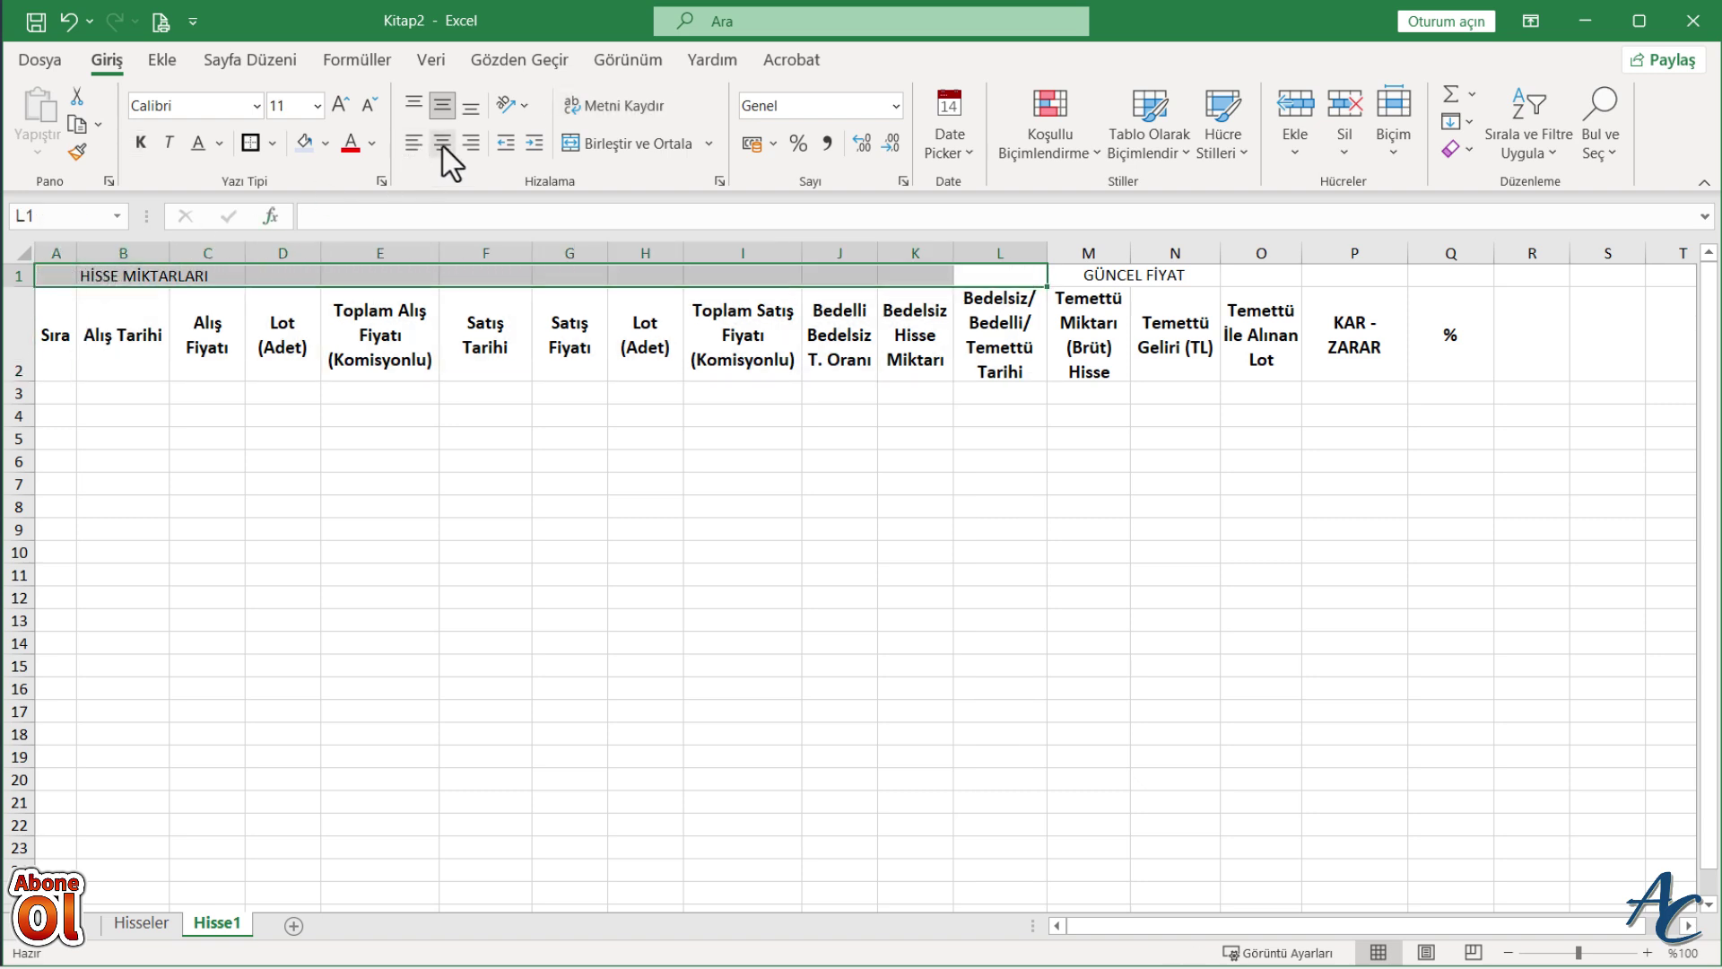
pyautogui.click(641, 144)
pyautogui.click(141, 143)
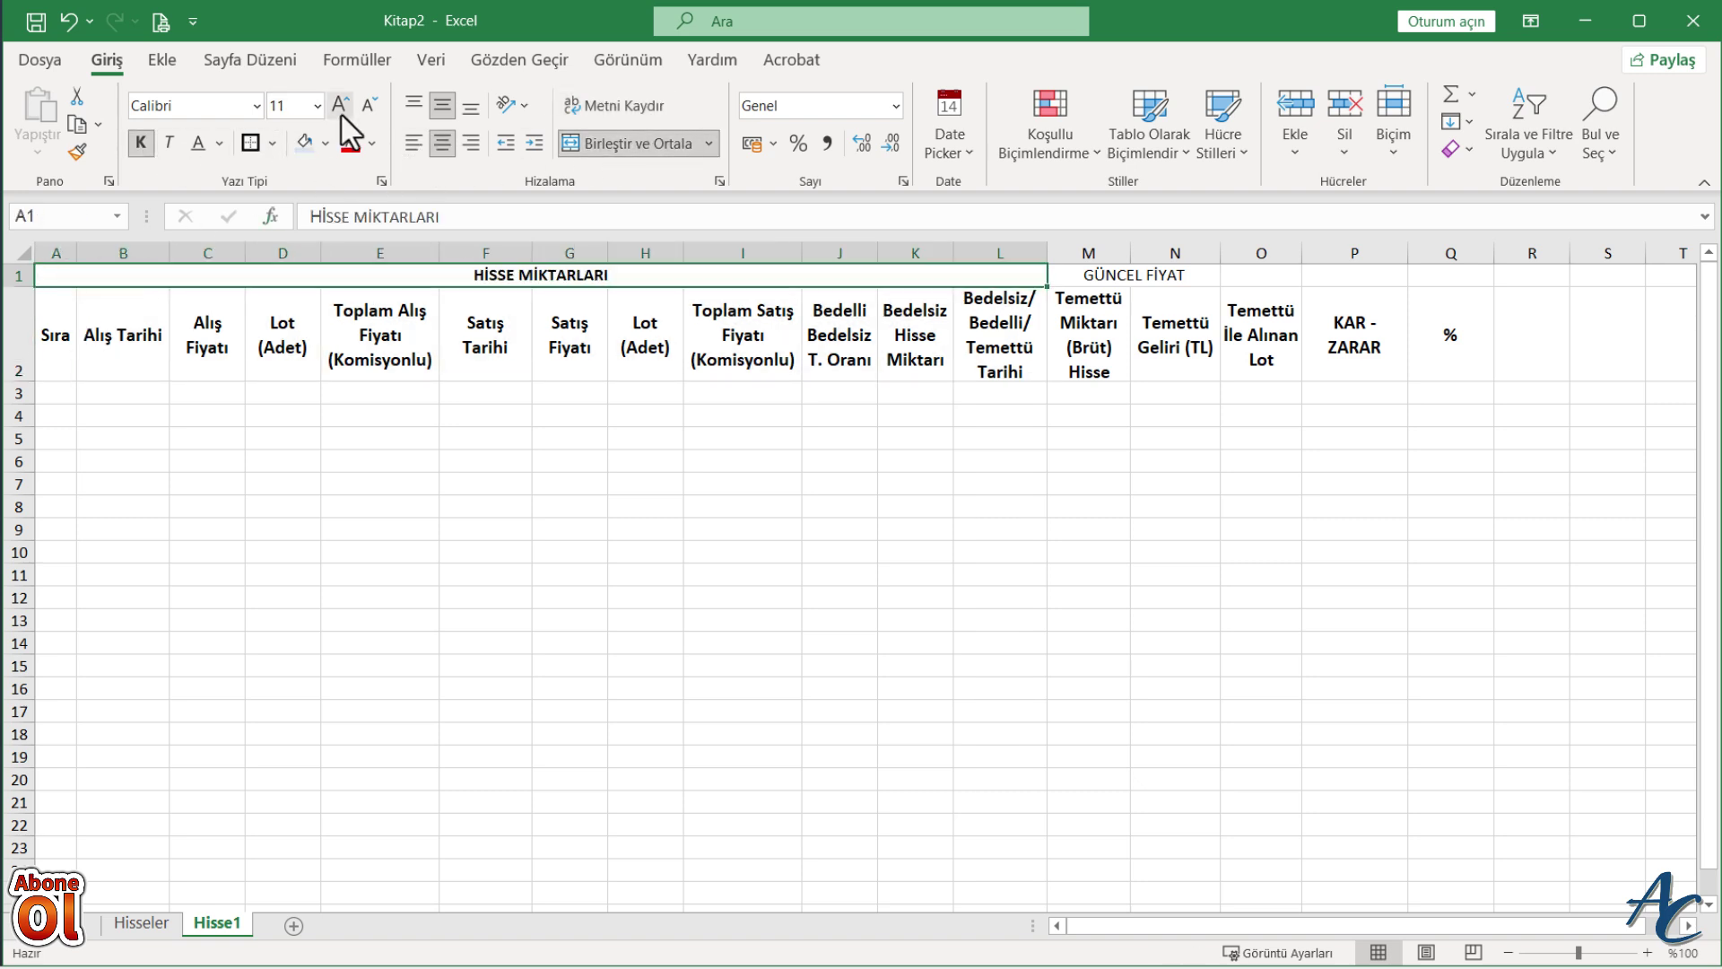
pyautogui.click(340, 104)
# Step: Increase the font size of the row 1 group headings across A1:Q1
pyautogui.click(1215, 277)
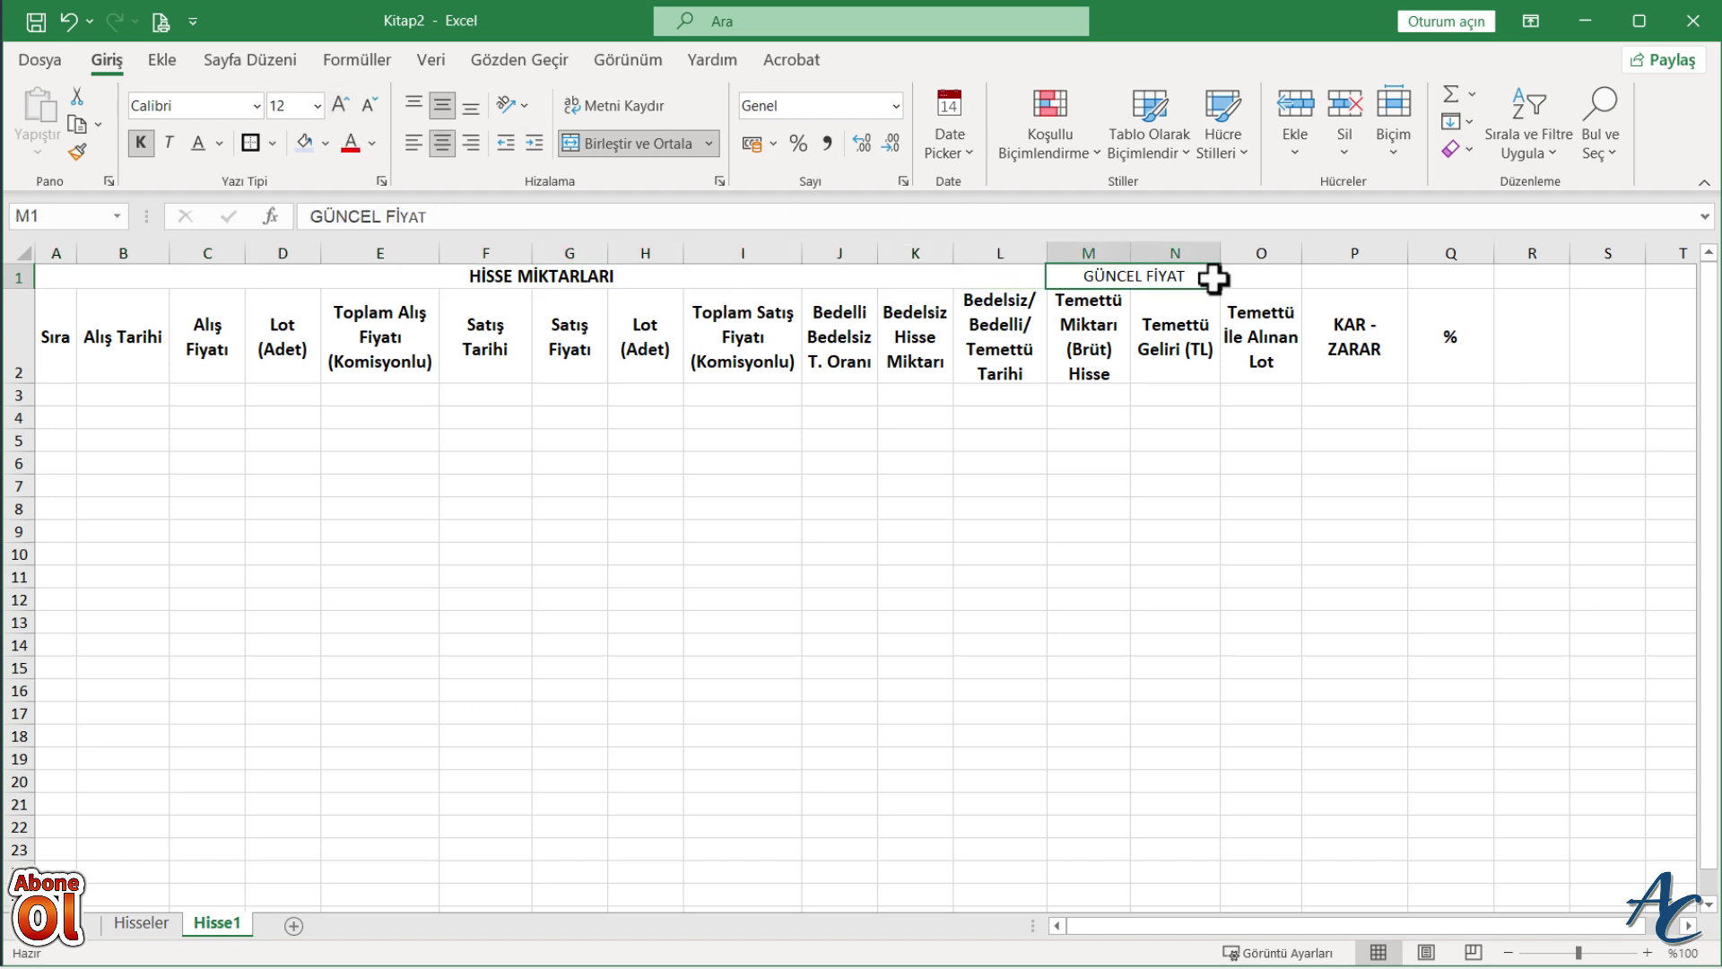
pyautogui.moveTo(1465, 277); pyautogui.dragTo(261, 275)
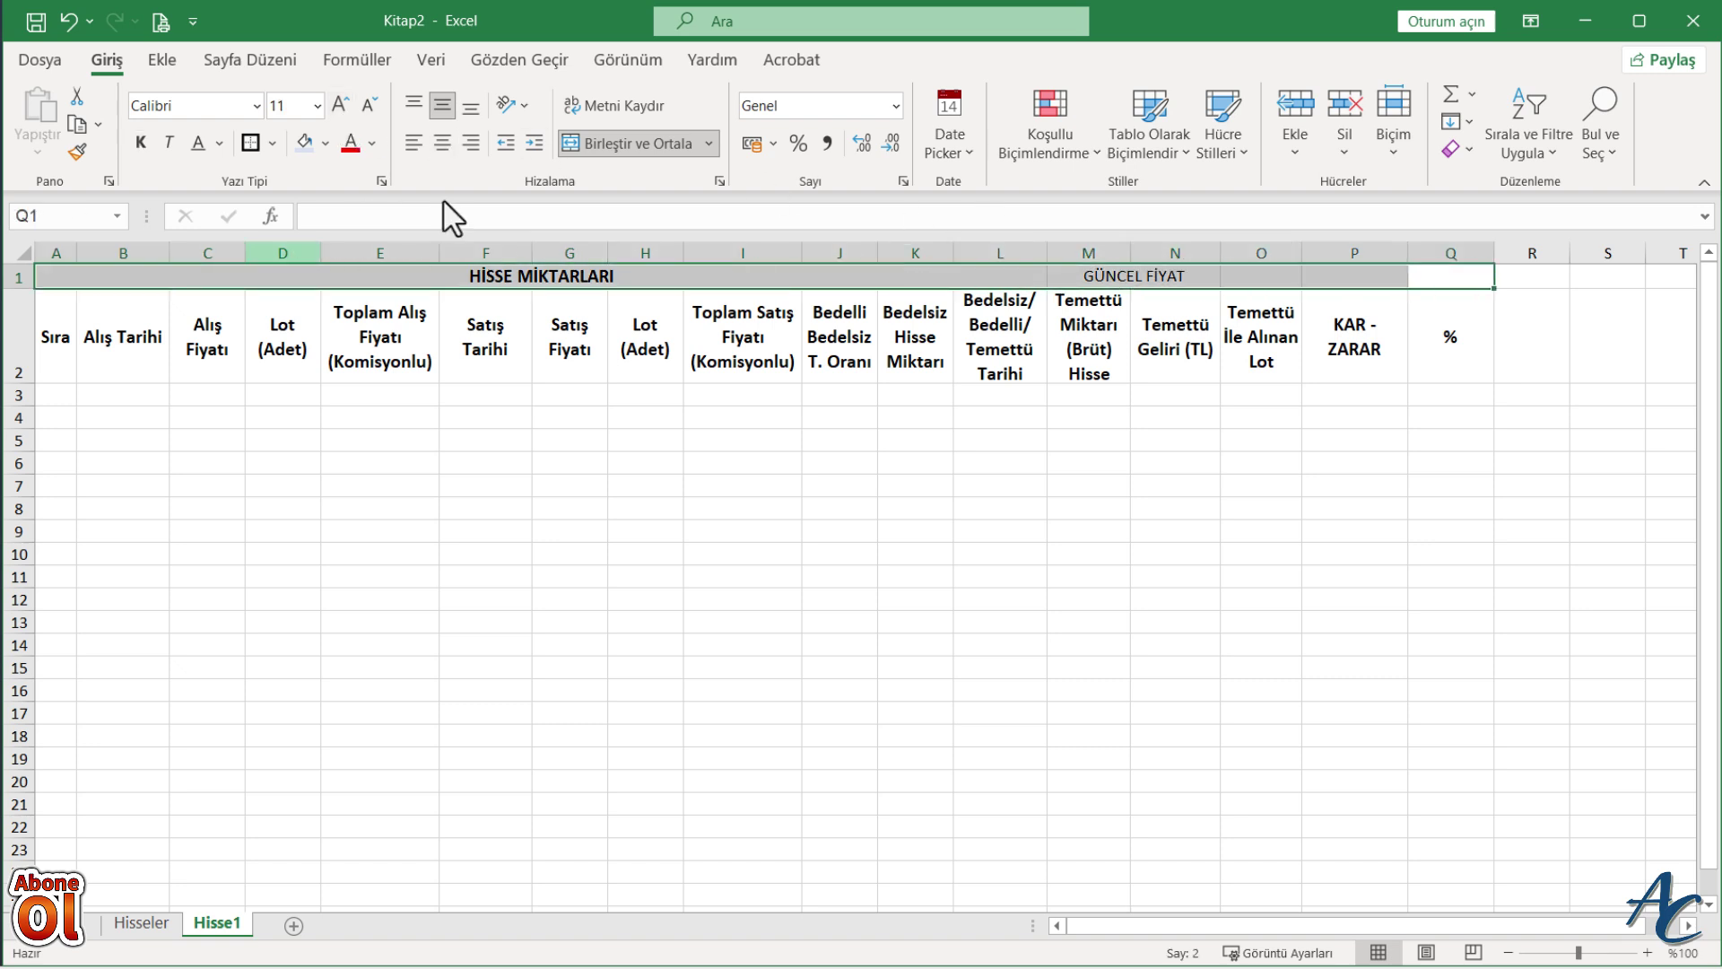
pyautogui.click(341, 103)
pyautogui.click(485, 466)
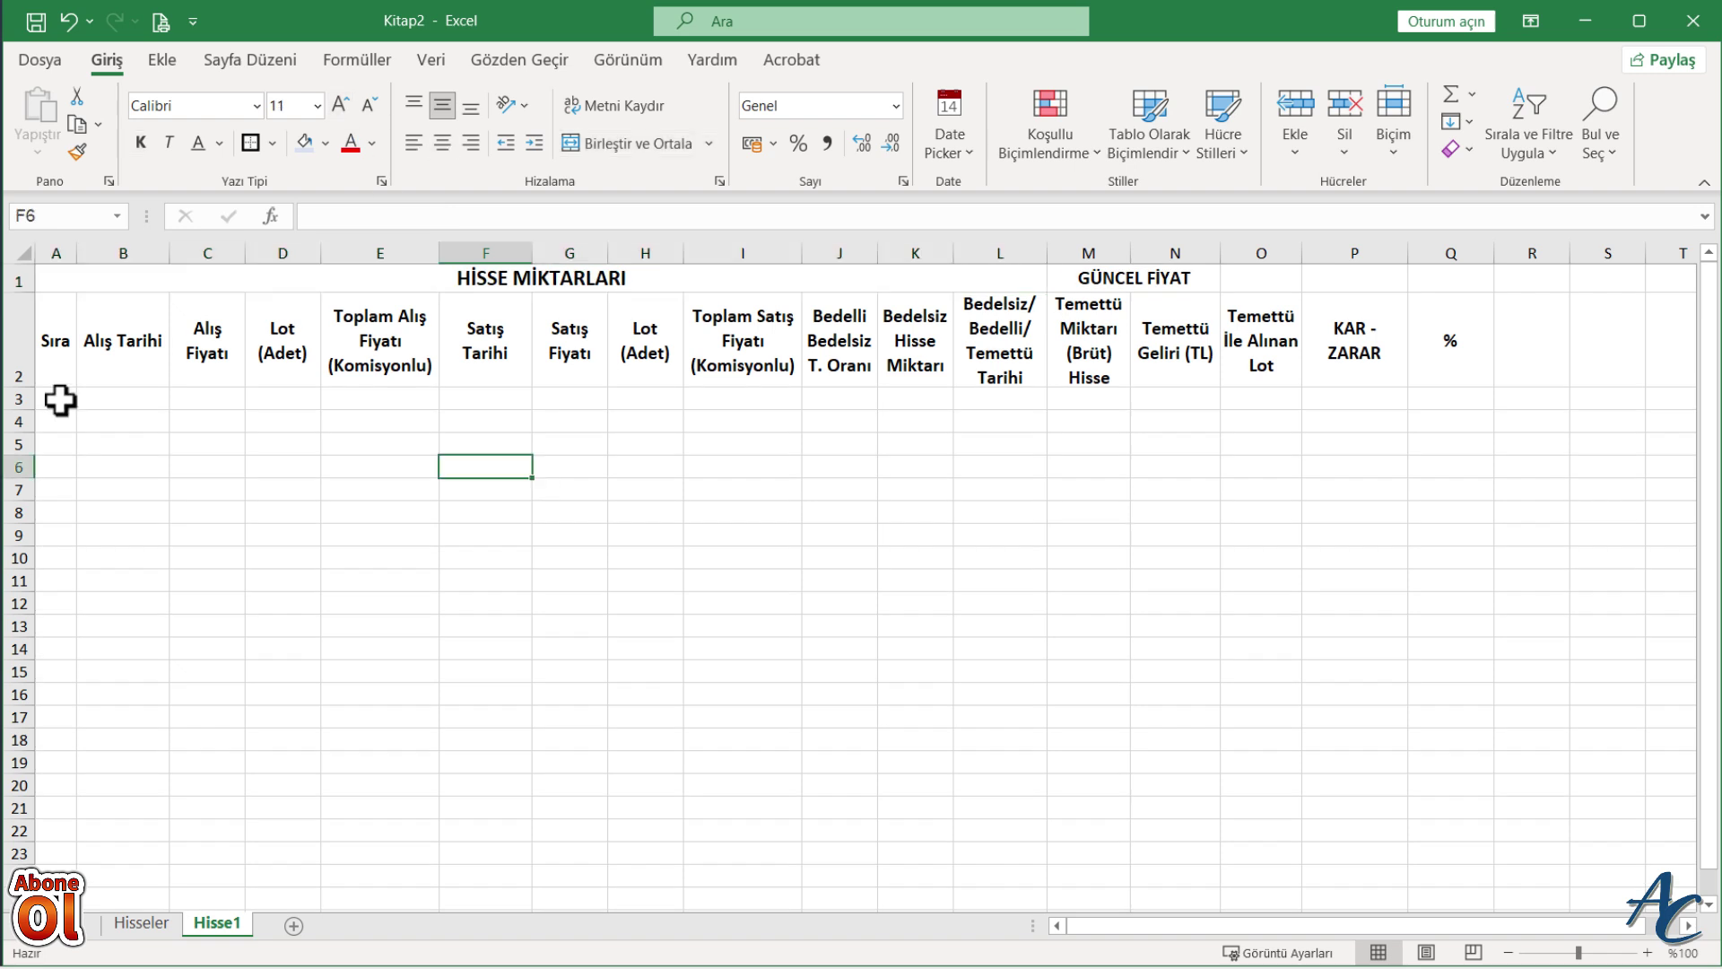
# Step: Number A3:A9 from 1 to 7 with the =SATIR()-2 formula filled down
pyautogui.click(60, 401)
pyautogui.write('=S')
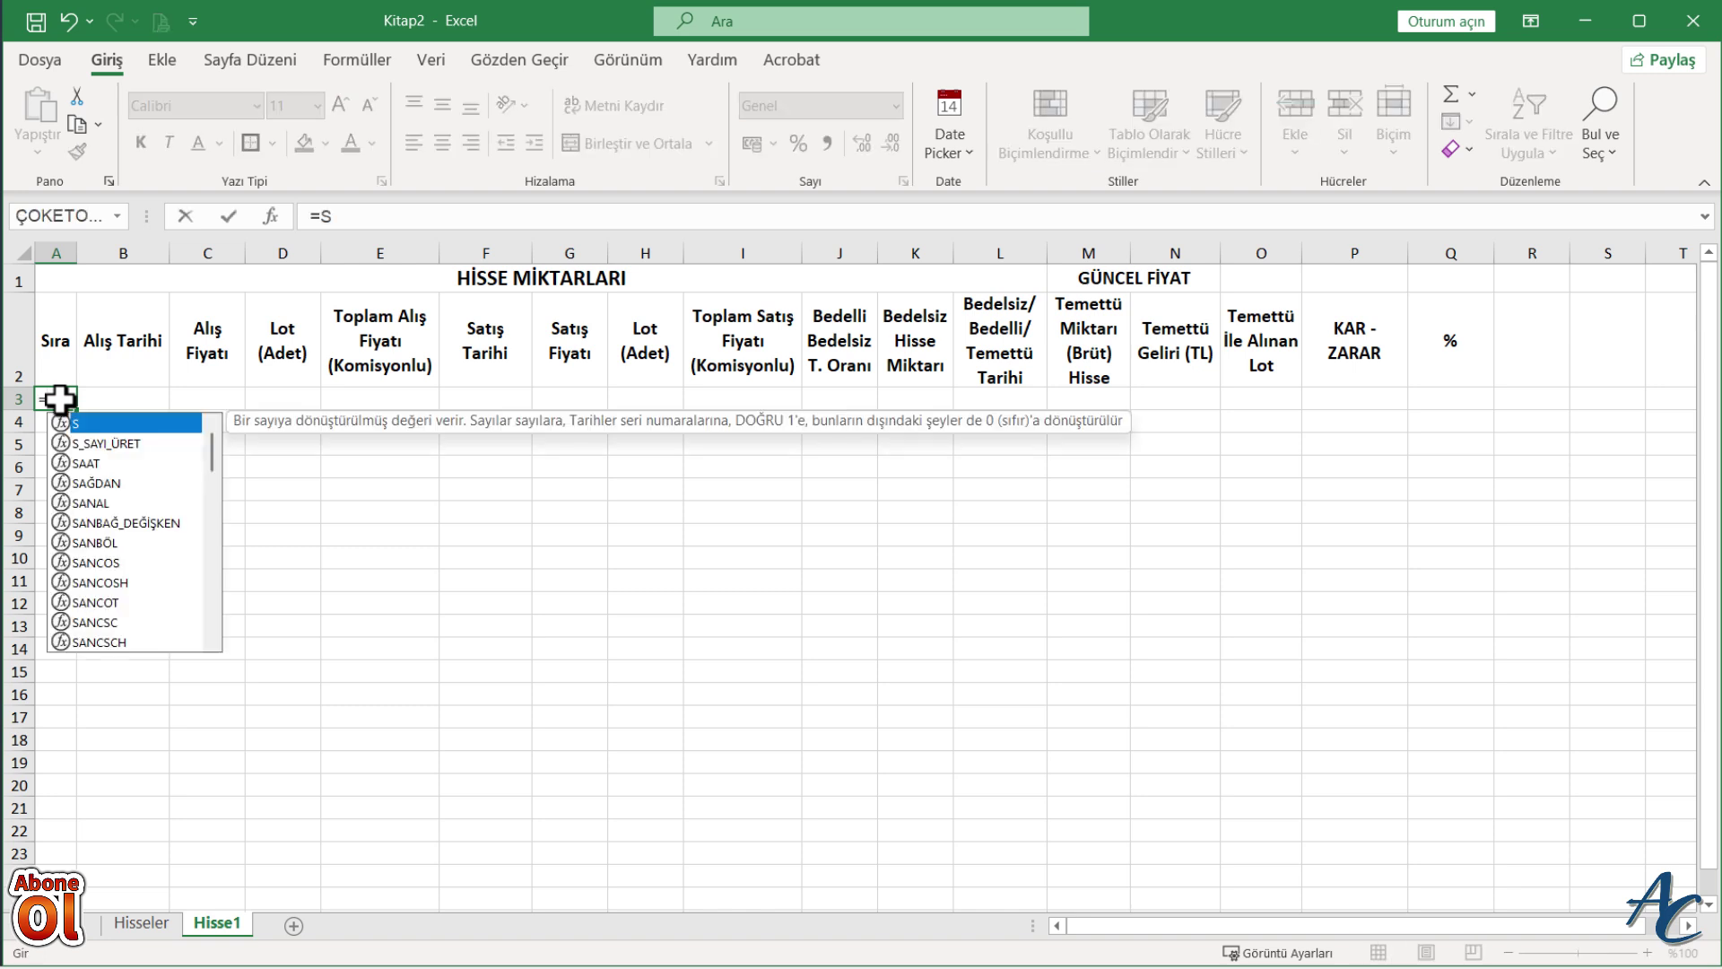
pyautogui.write('ATIR')
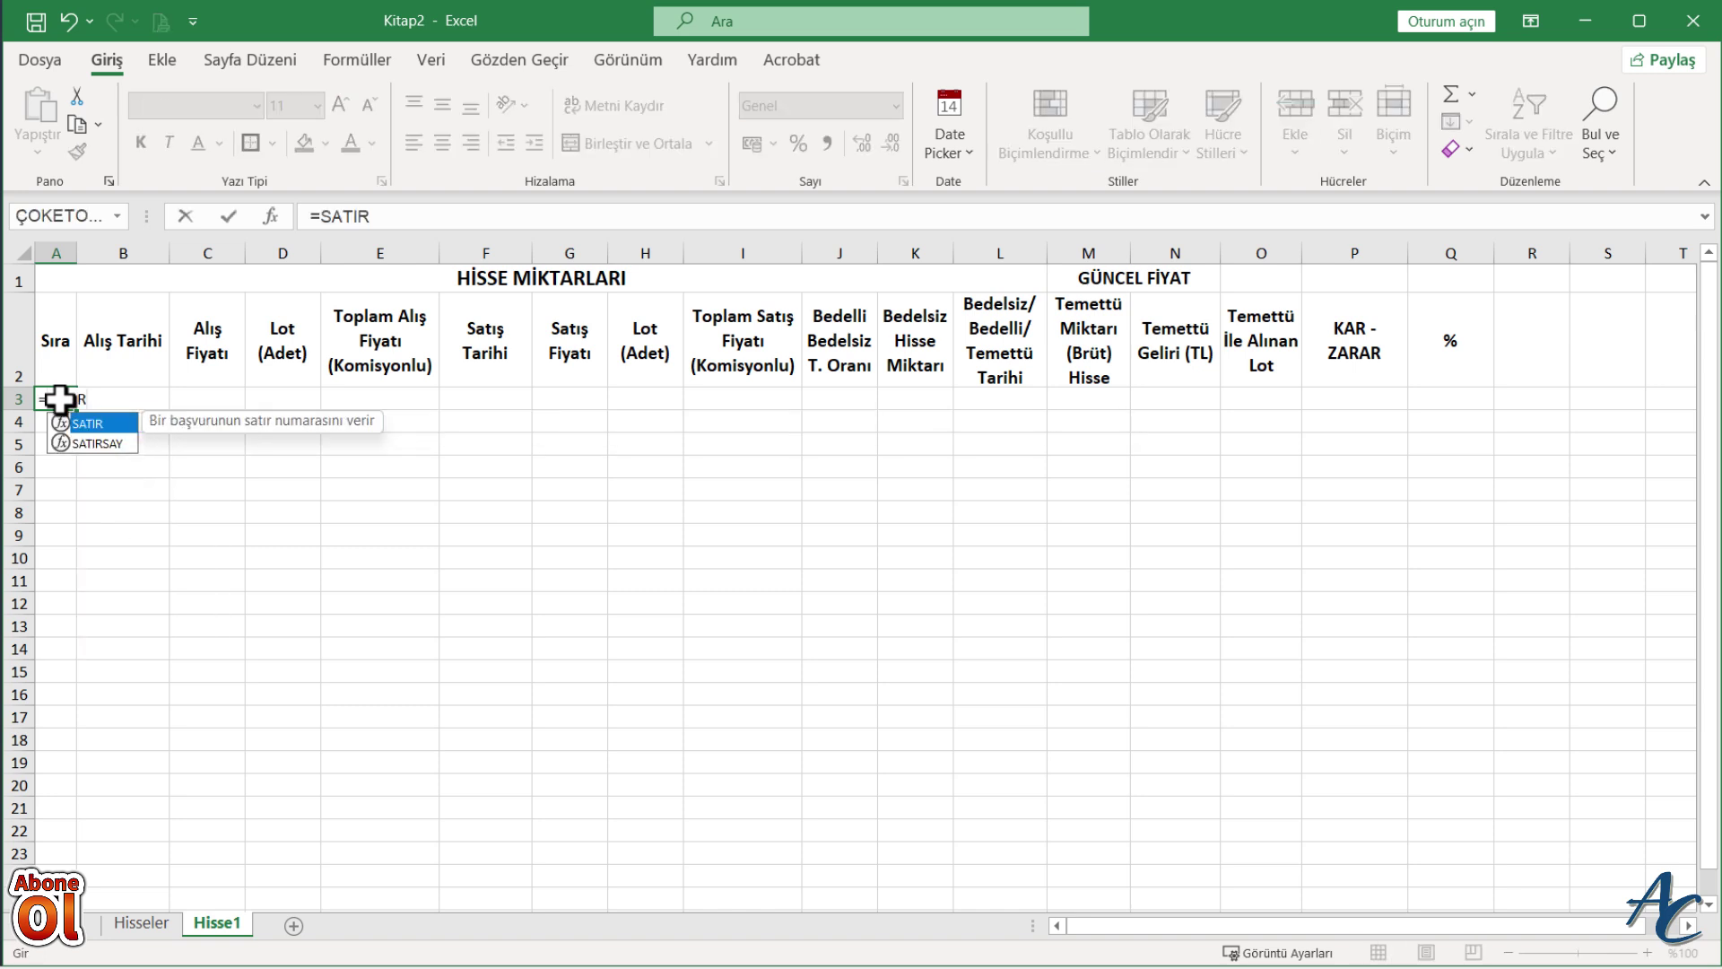
pyautogui.write('()-2')
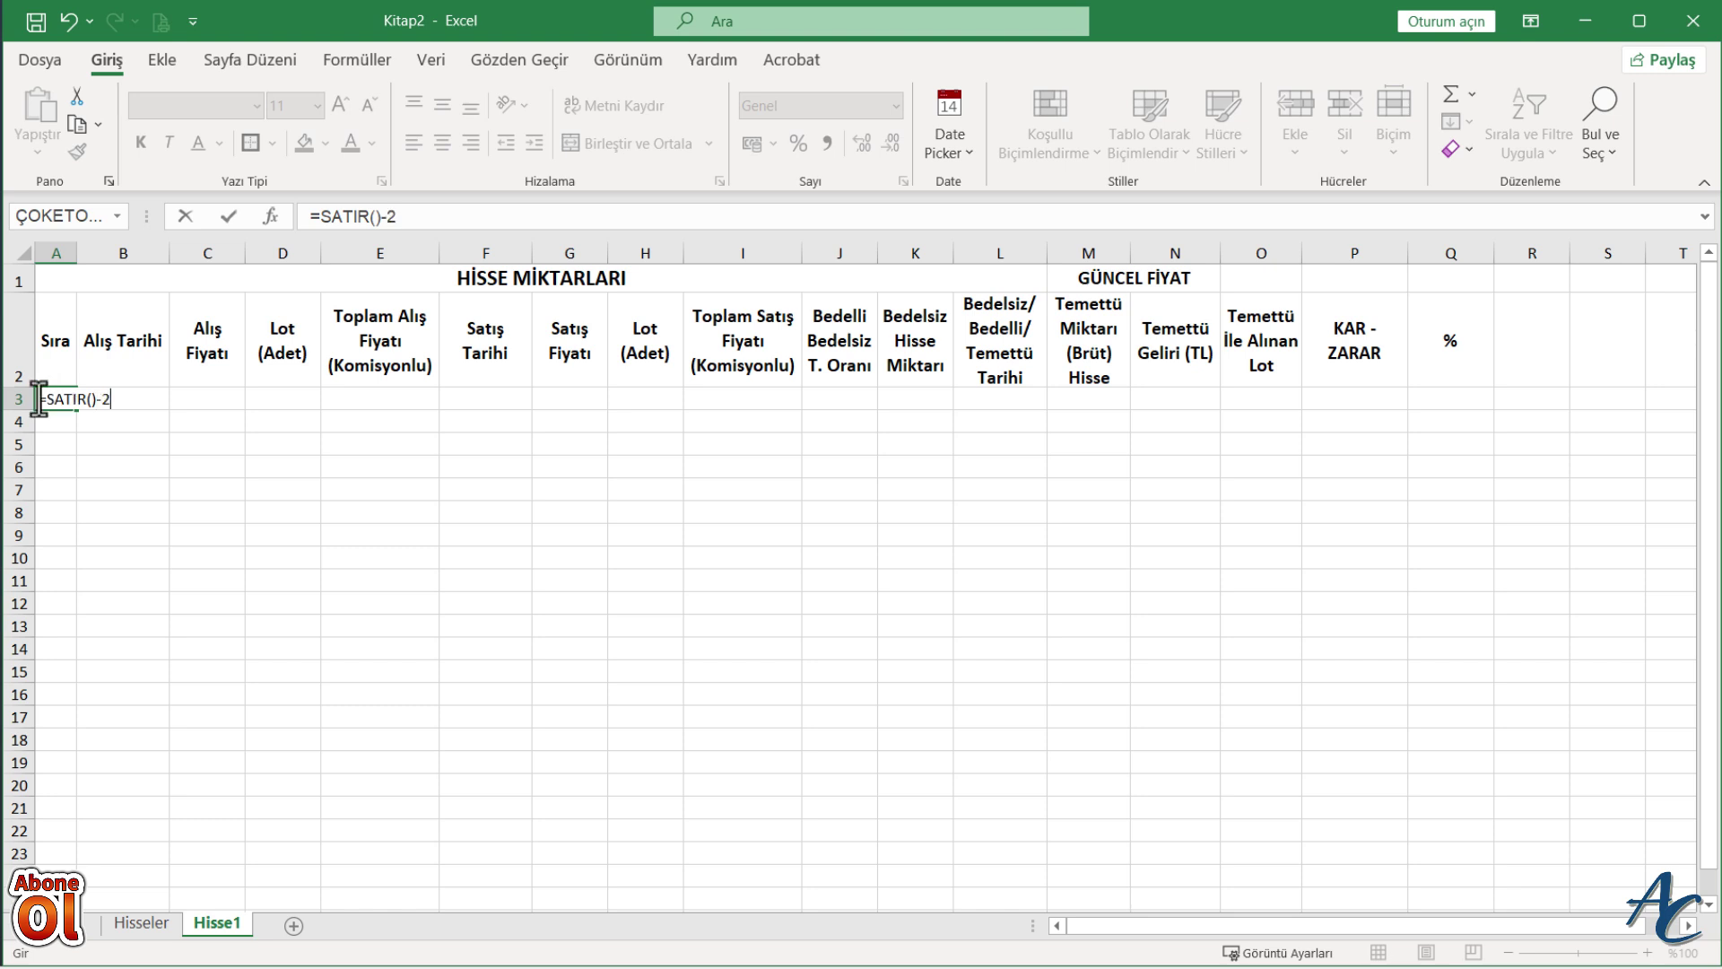
pyautogui.press('Return')
pyautogui.click(57, 400)
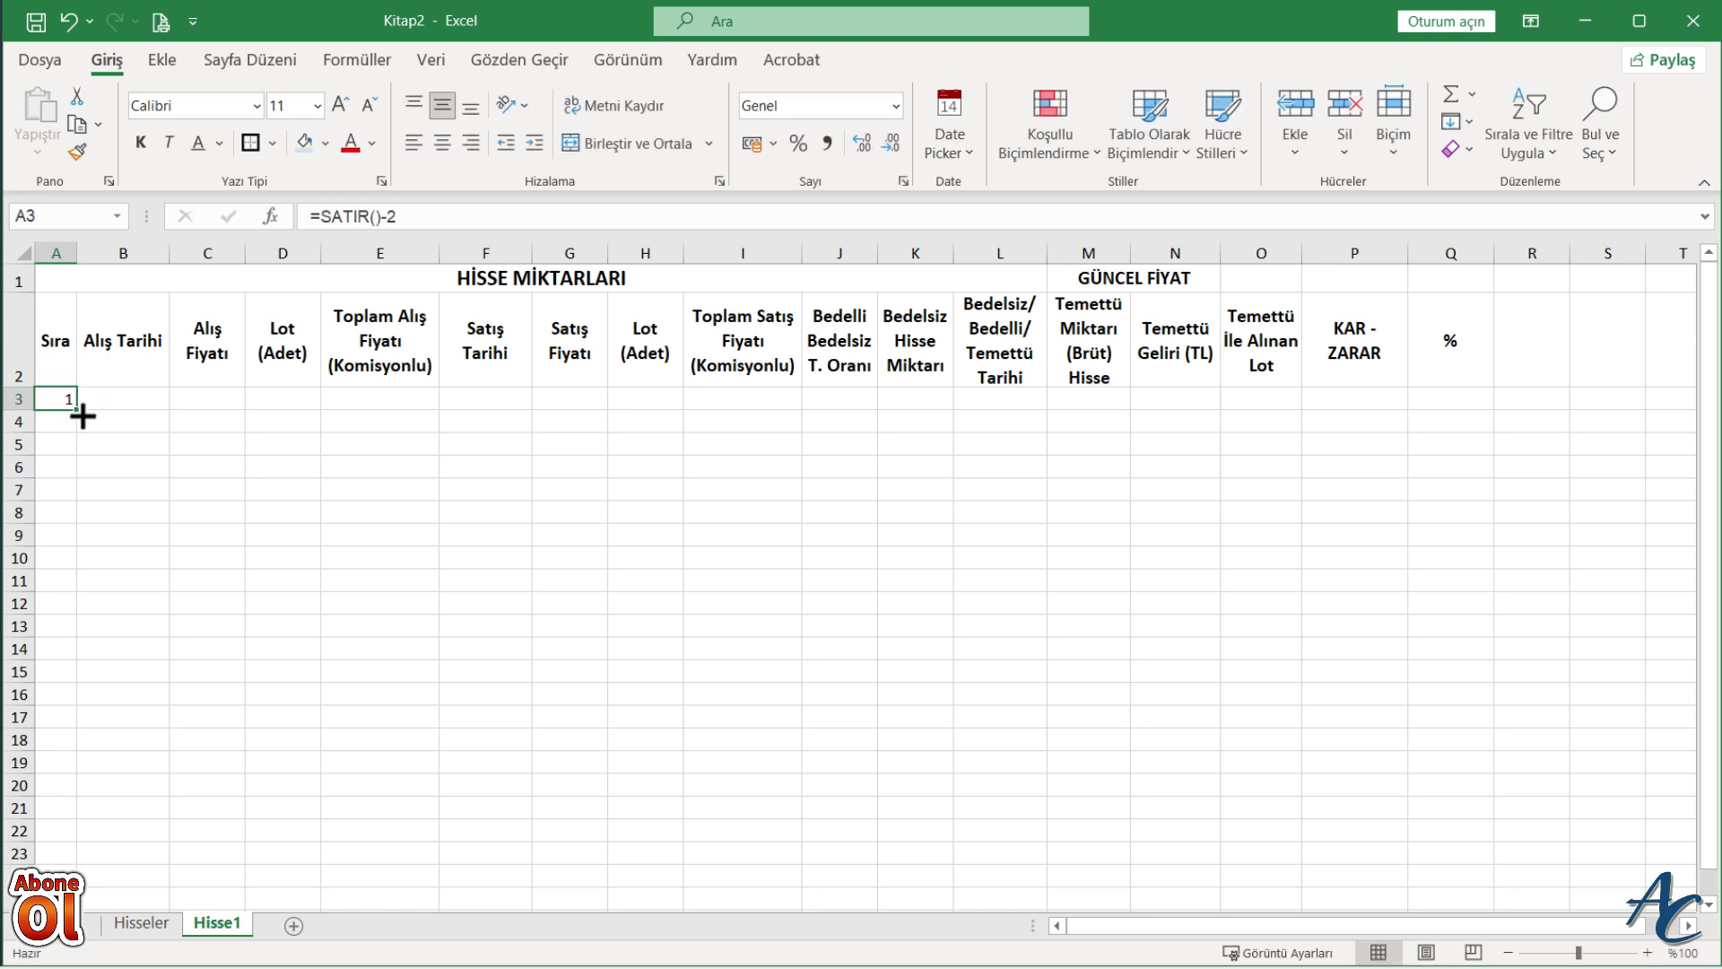
pyautogui.moveTo(82, 416); pyautogui.dragTo(85, 554)
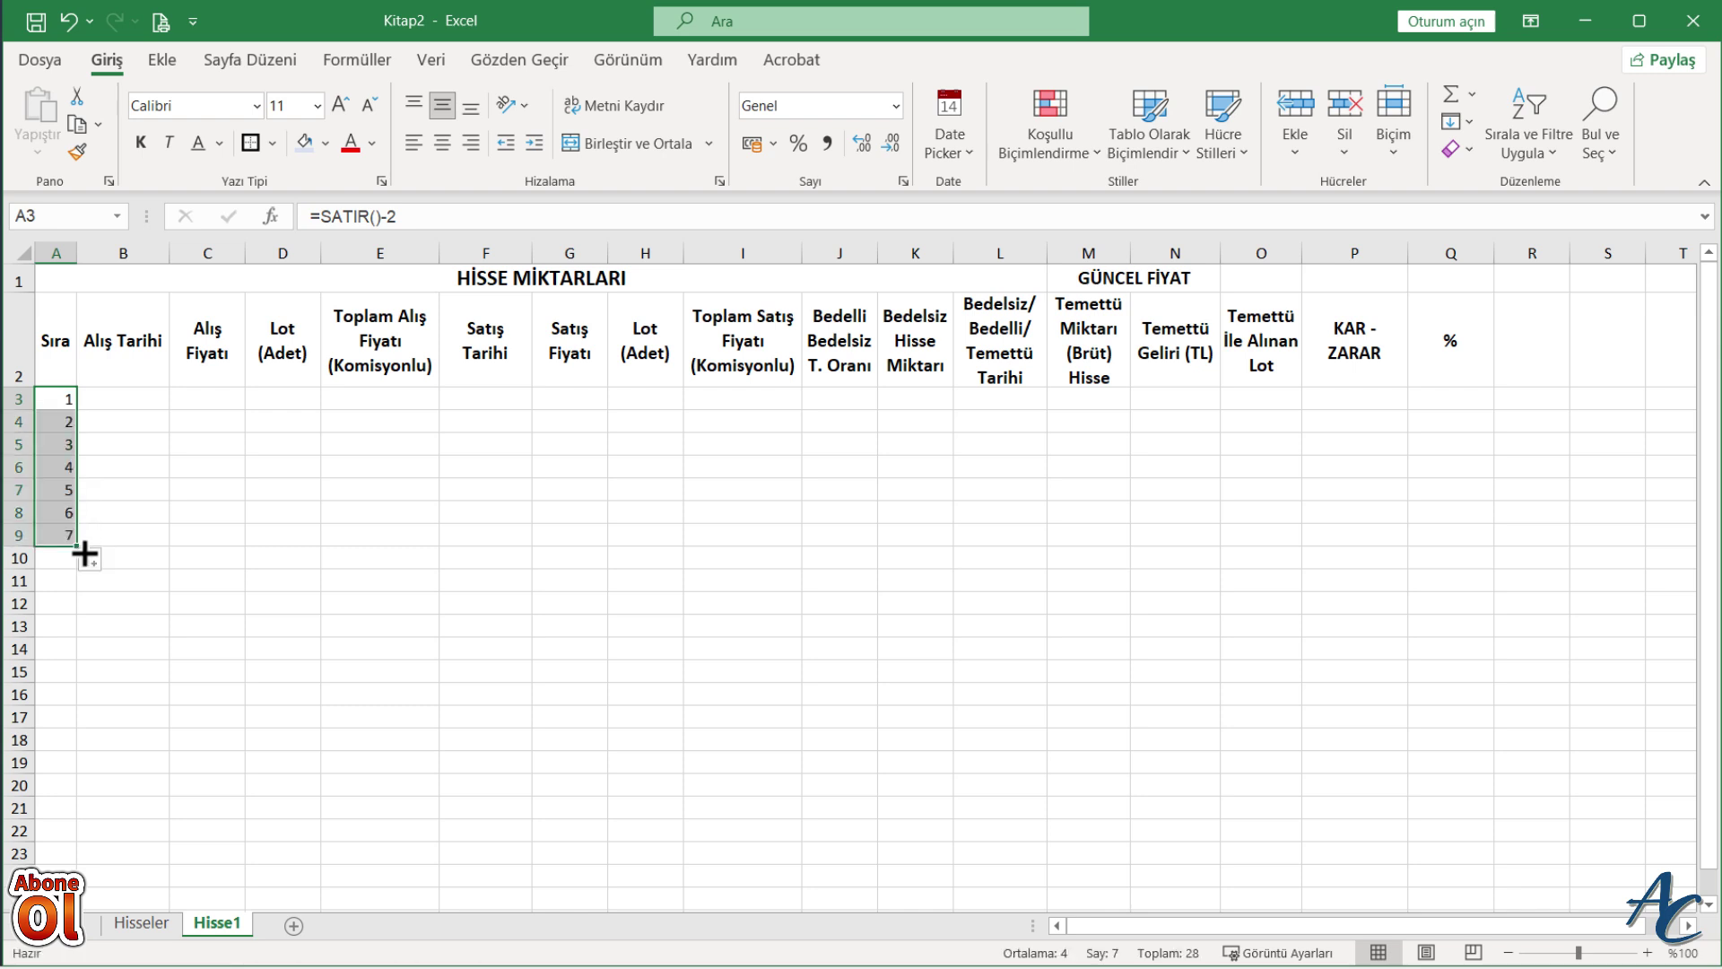
# Step: Enter the label TOPLAM in cell B10
pyautogui.click(132, 557)
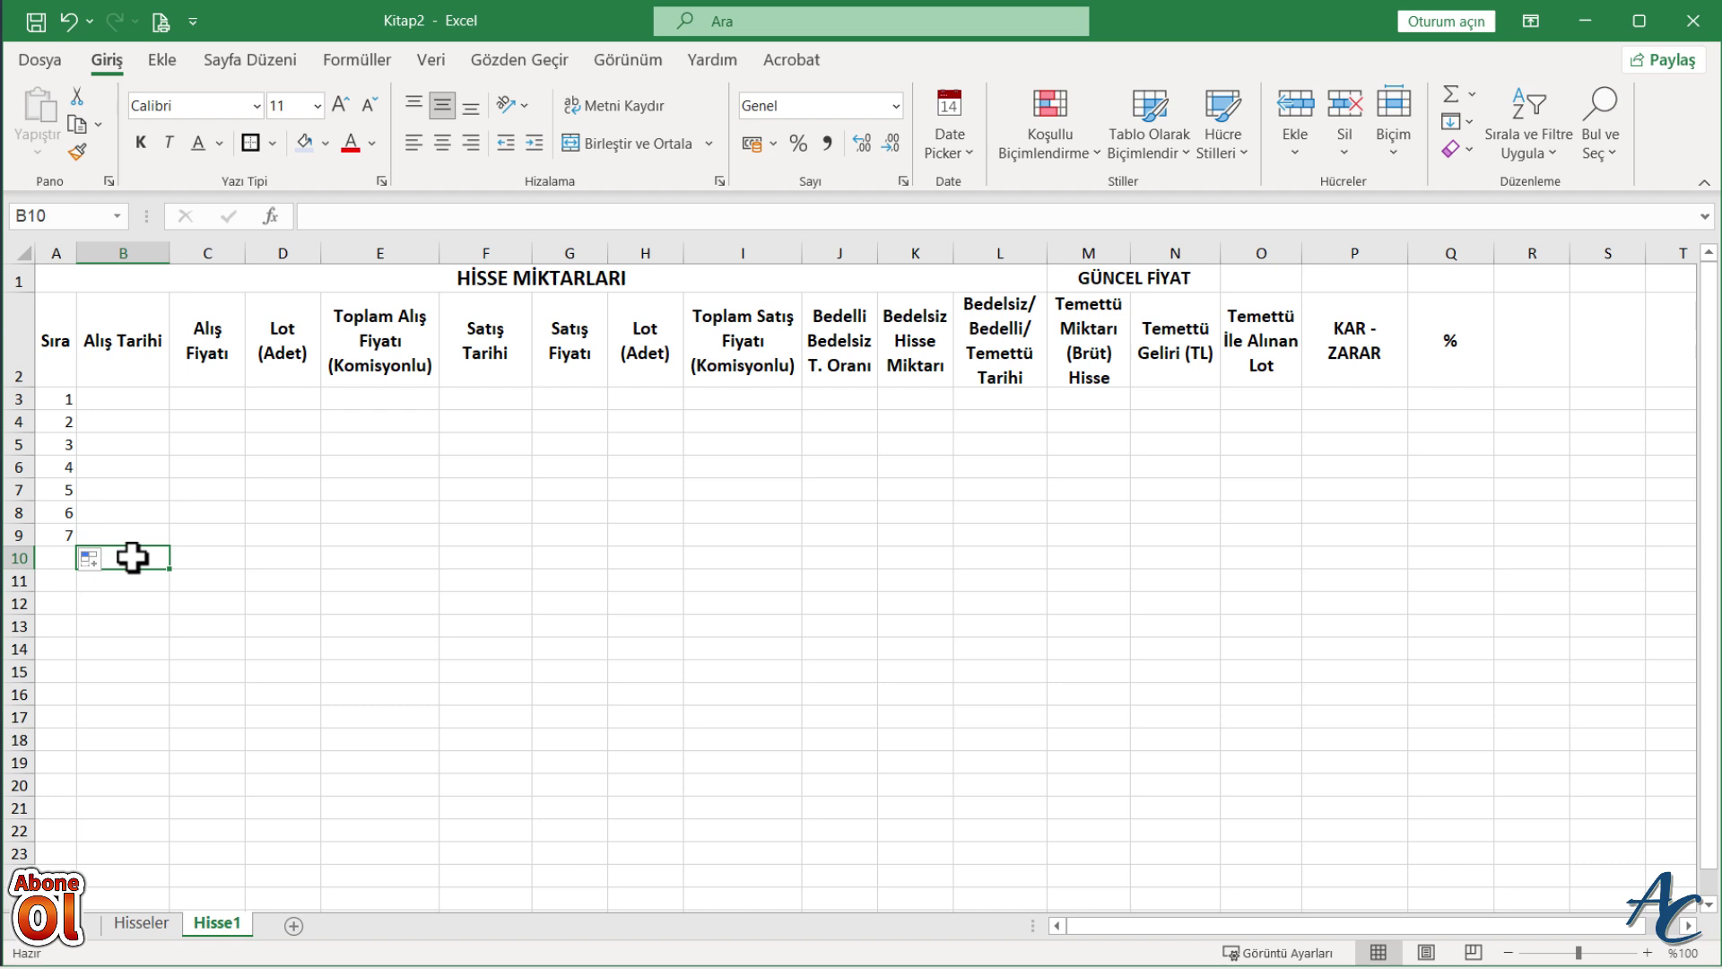
pyautogui.write('TOPLAM')
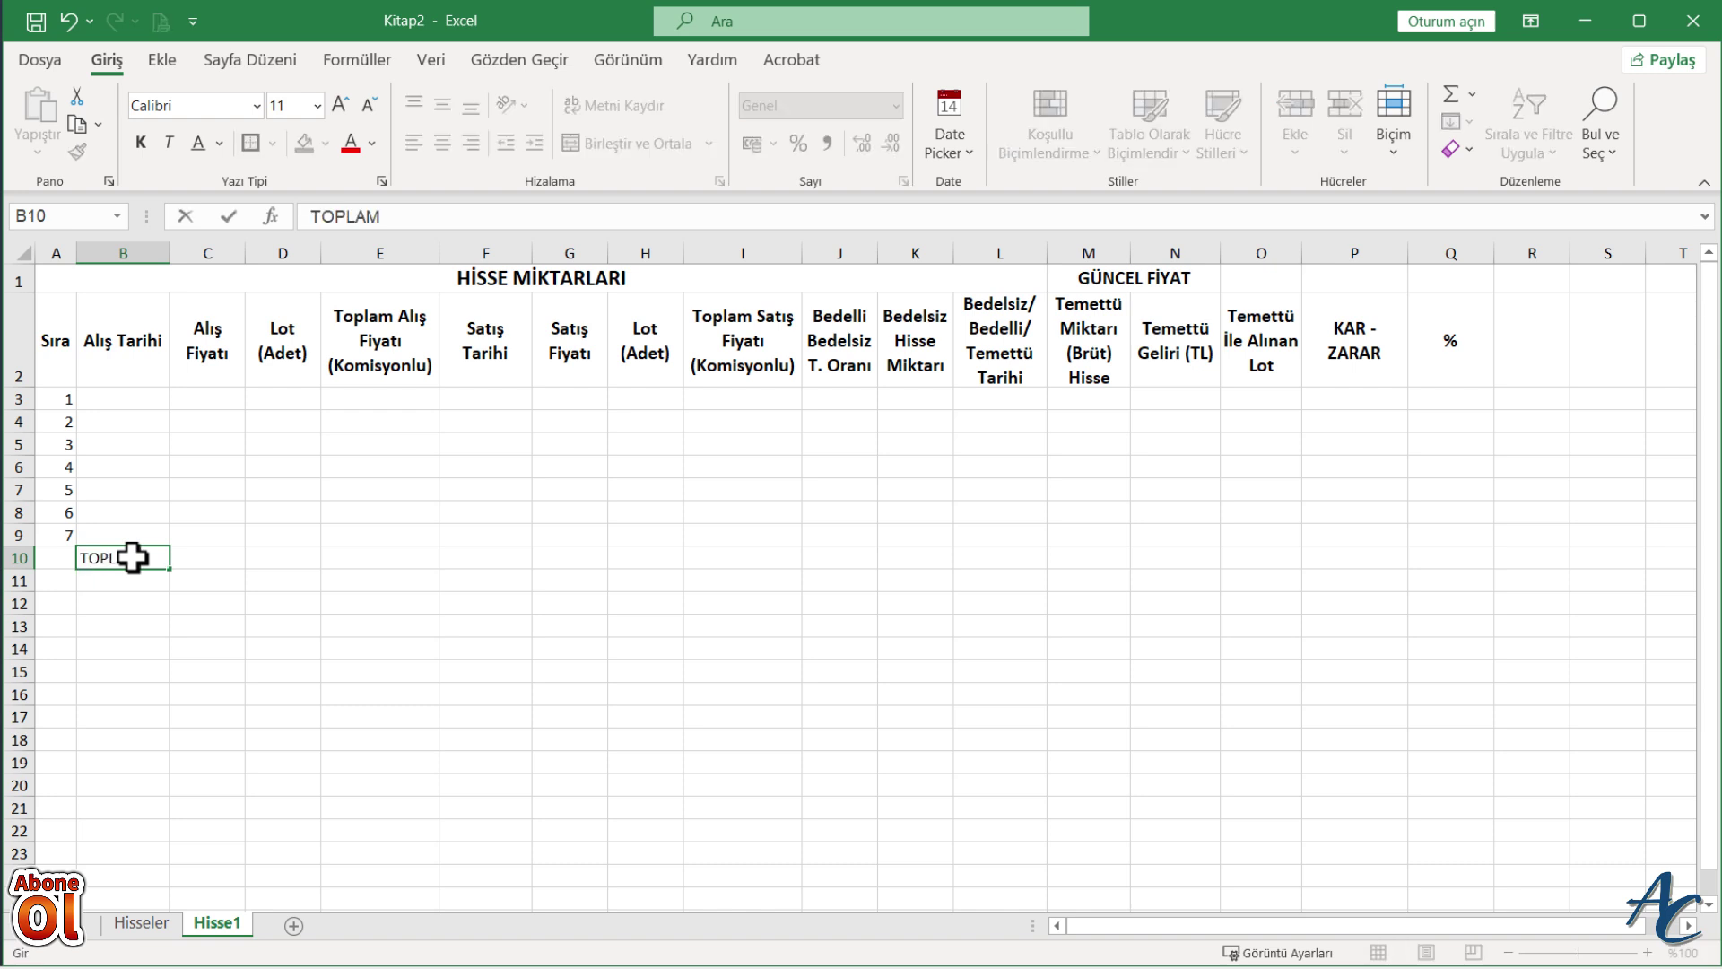
pyautogui.press('Return')
pyautogui.press('Return')
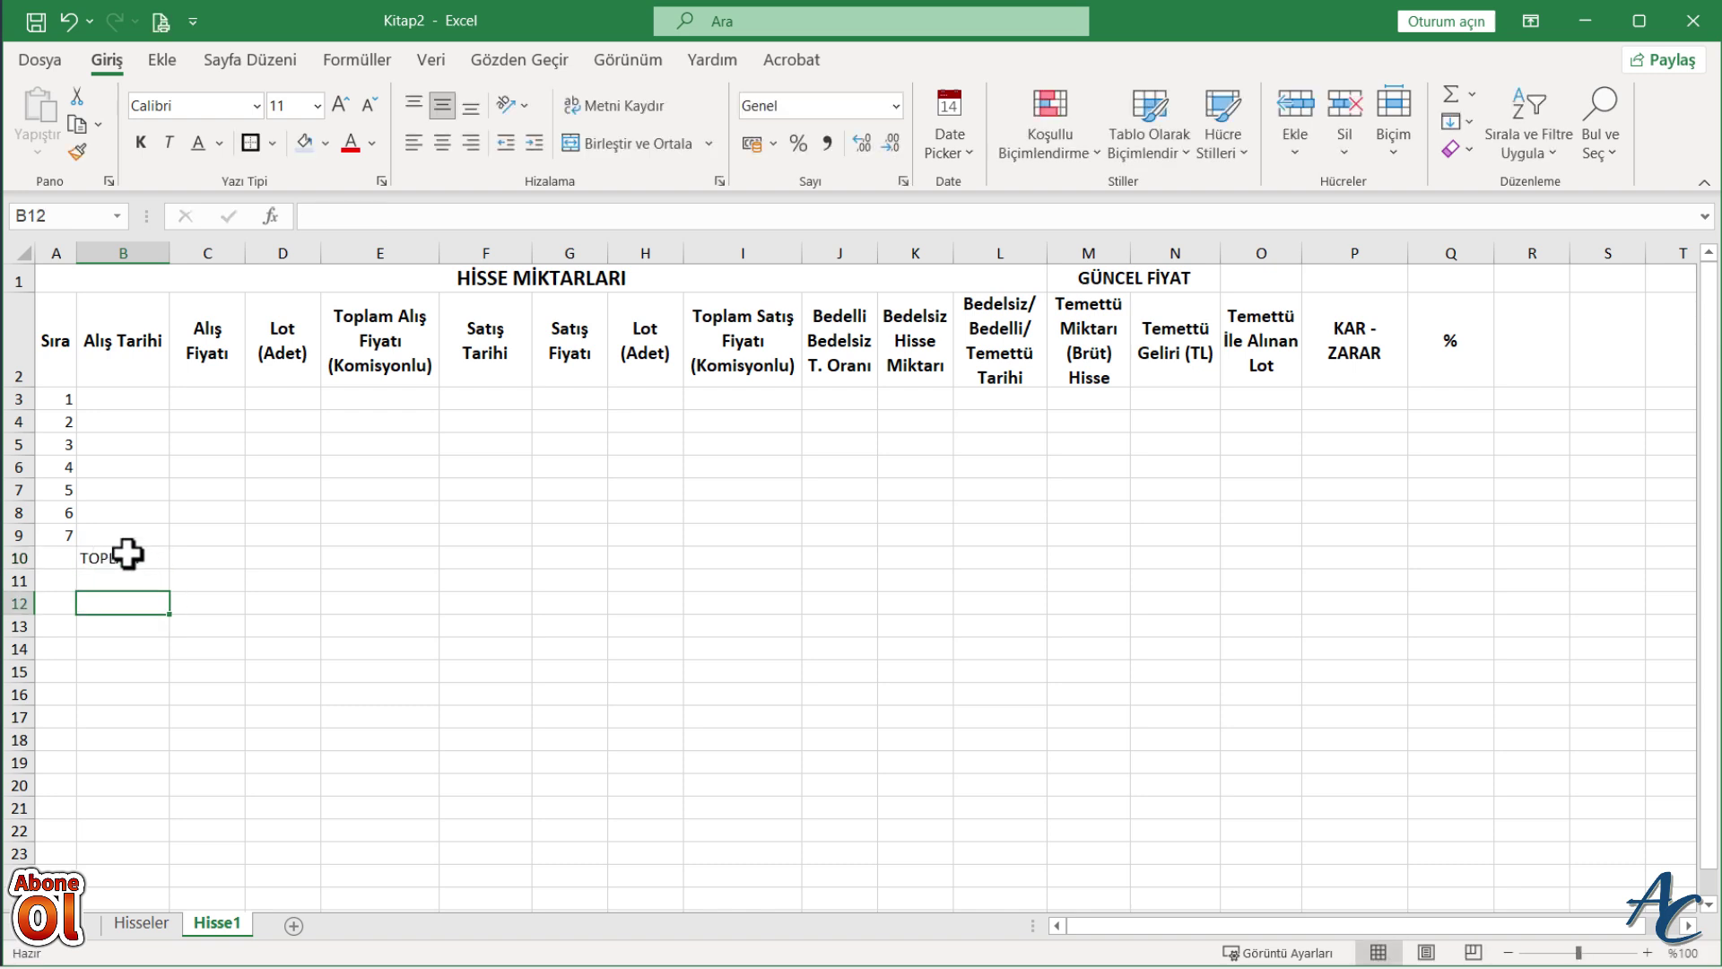
# Step: Give table A1:Q10 all borders plus a thick box outline
pyautogui.moveTo(58, 285)
pyautogui.mouseDown()
pyautogui.moveTo(251, 399)
pyautogui.moveTo(1466, 562)
pyautogui.mouseUp()
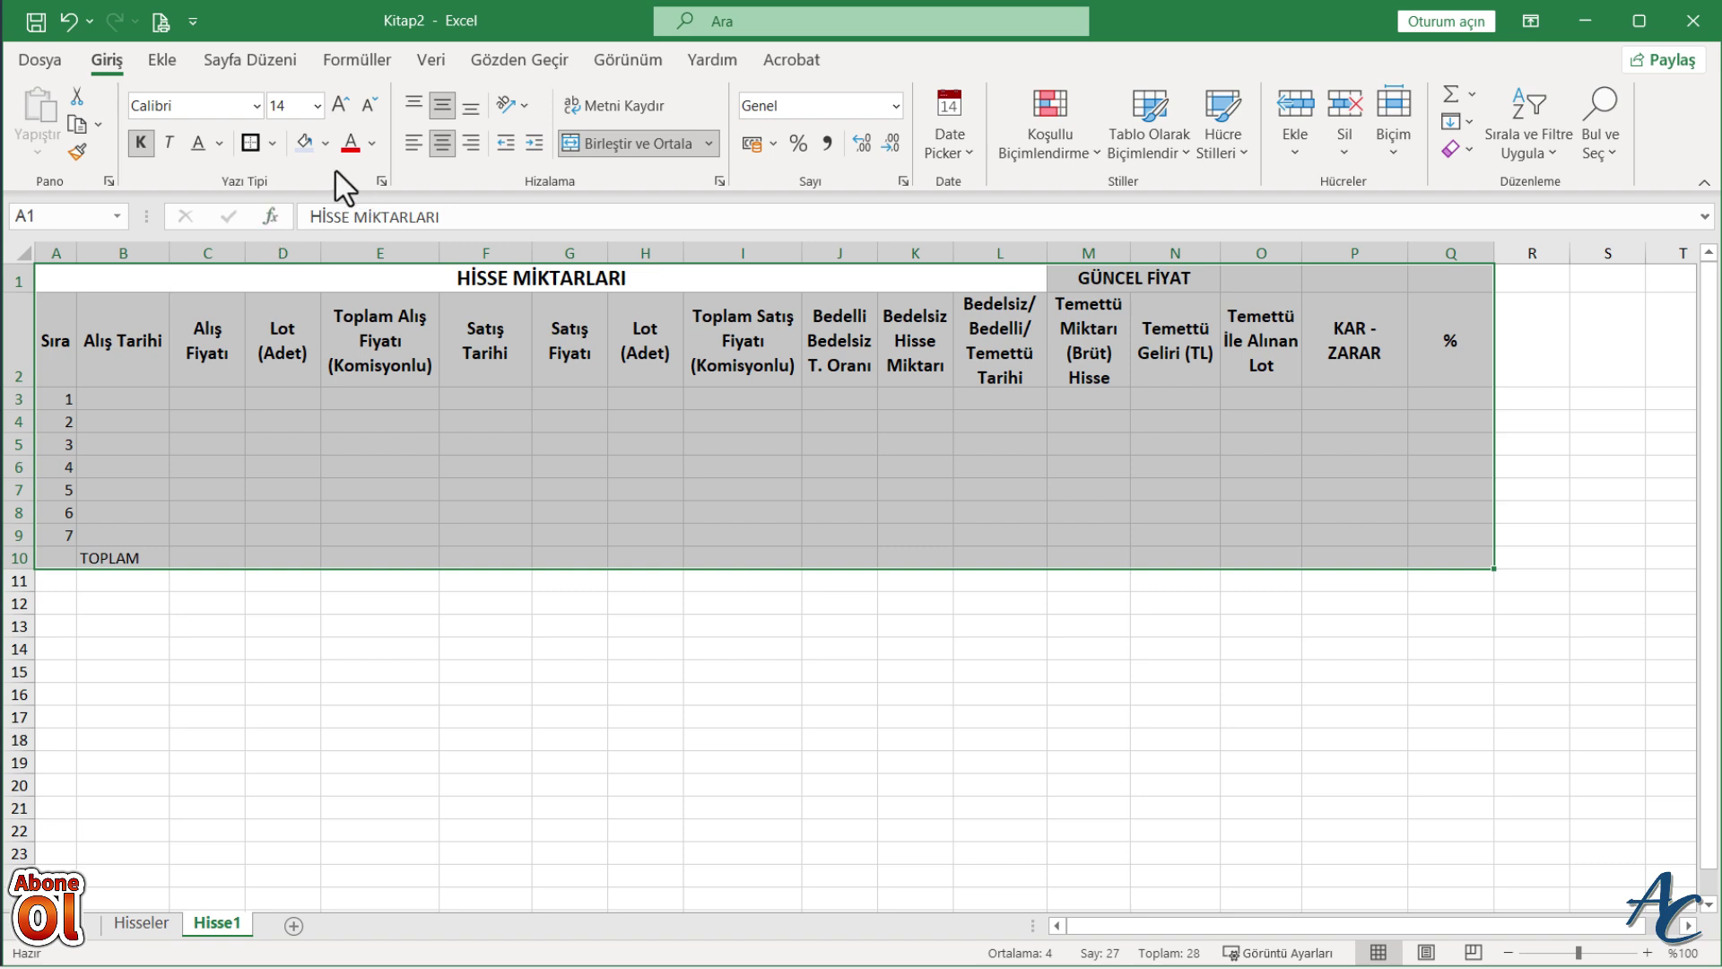
pyautogui.click(274, 143)
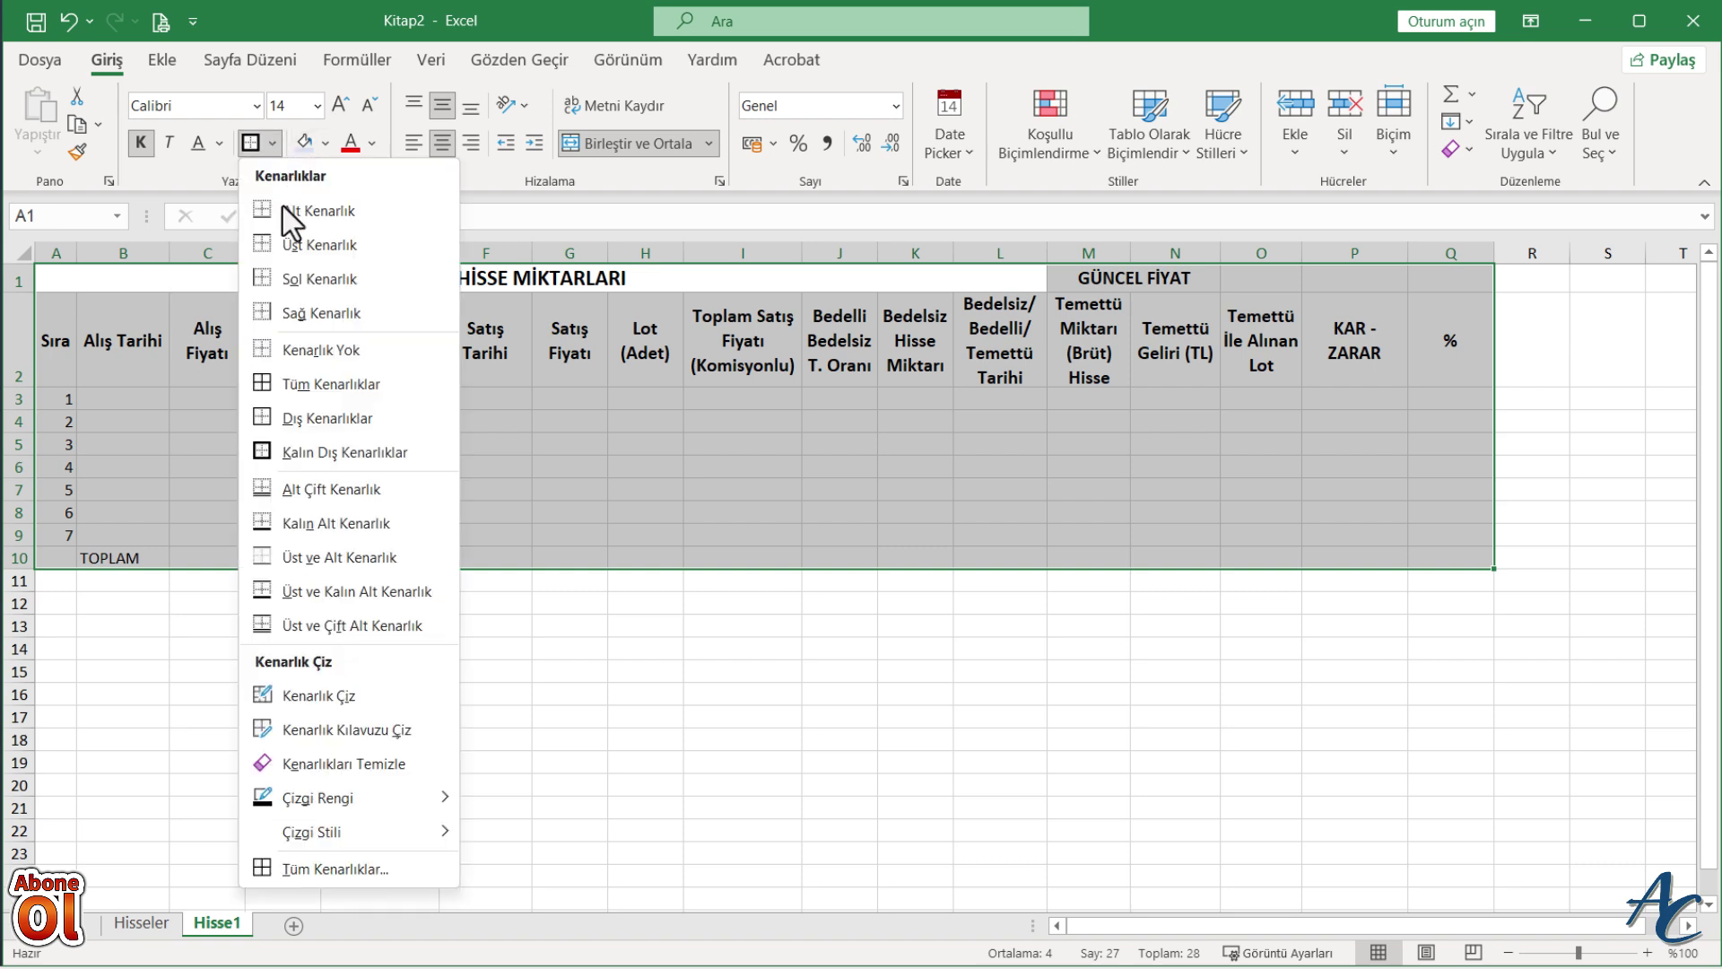
pyautogui.click(316, 382)
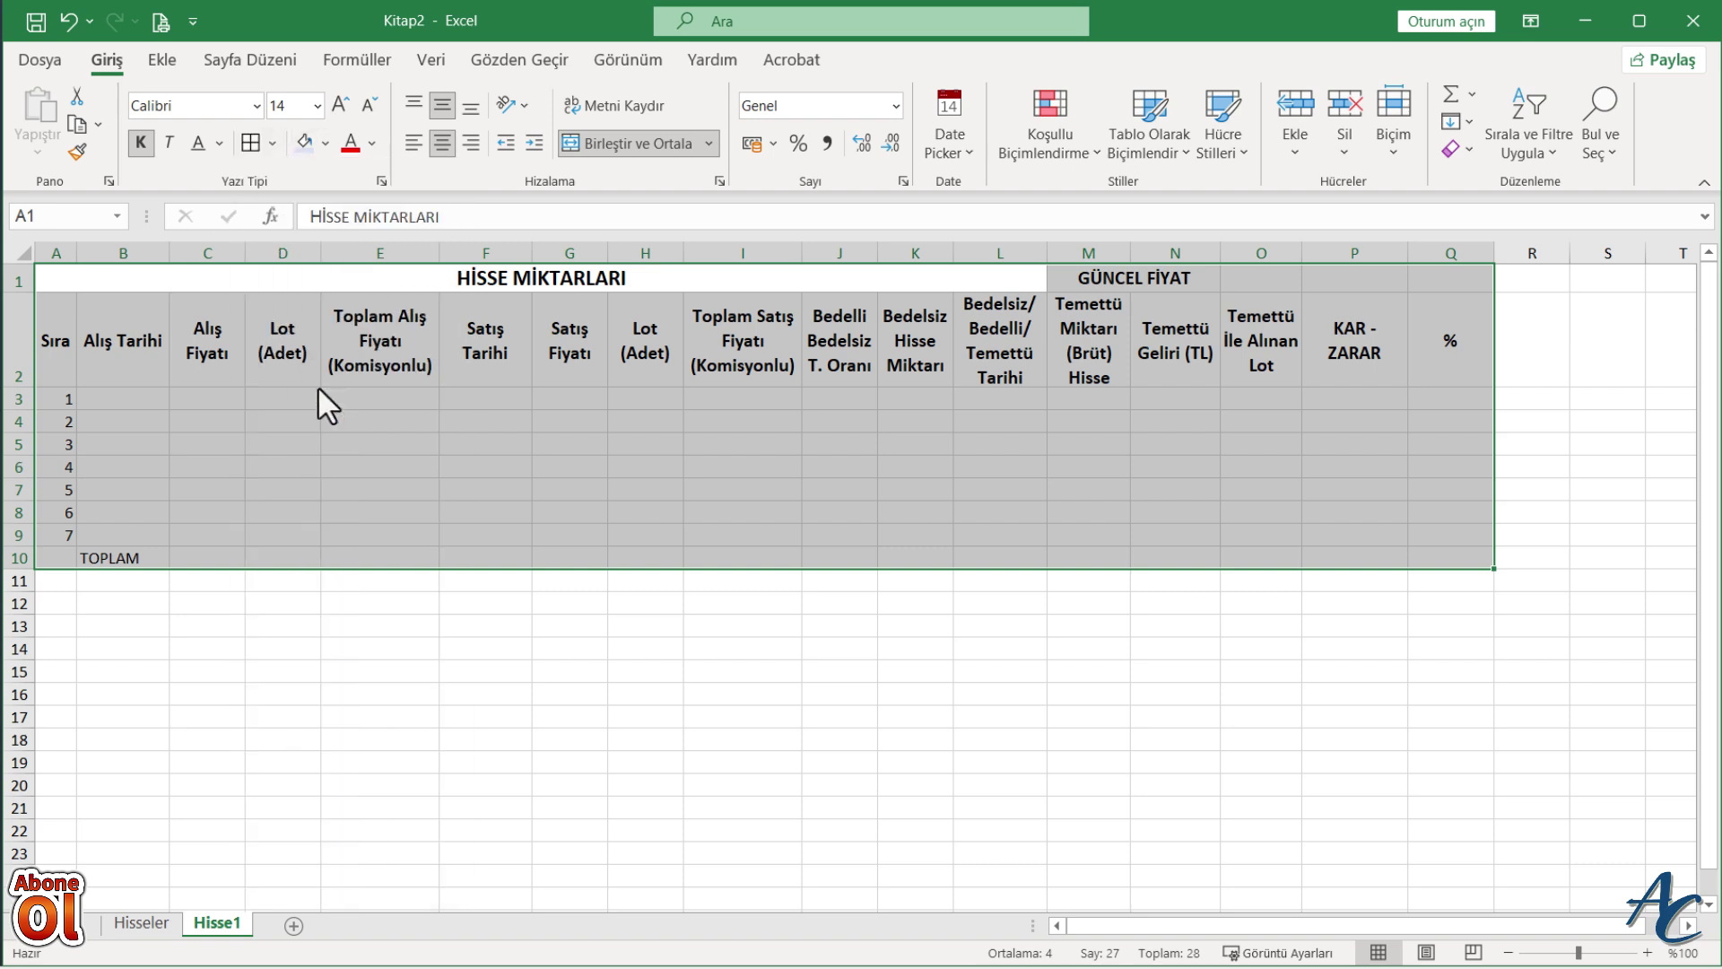
pyautogui.click(274, 144)
pyautogui.click(287, 446)
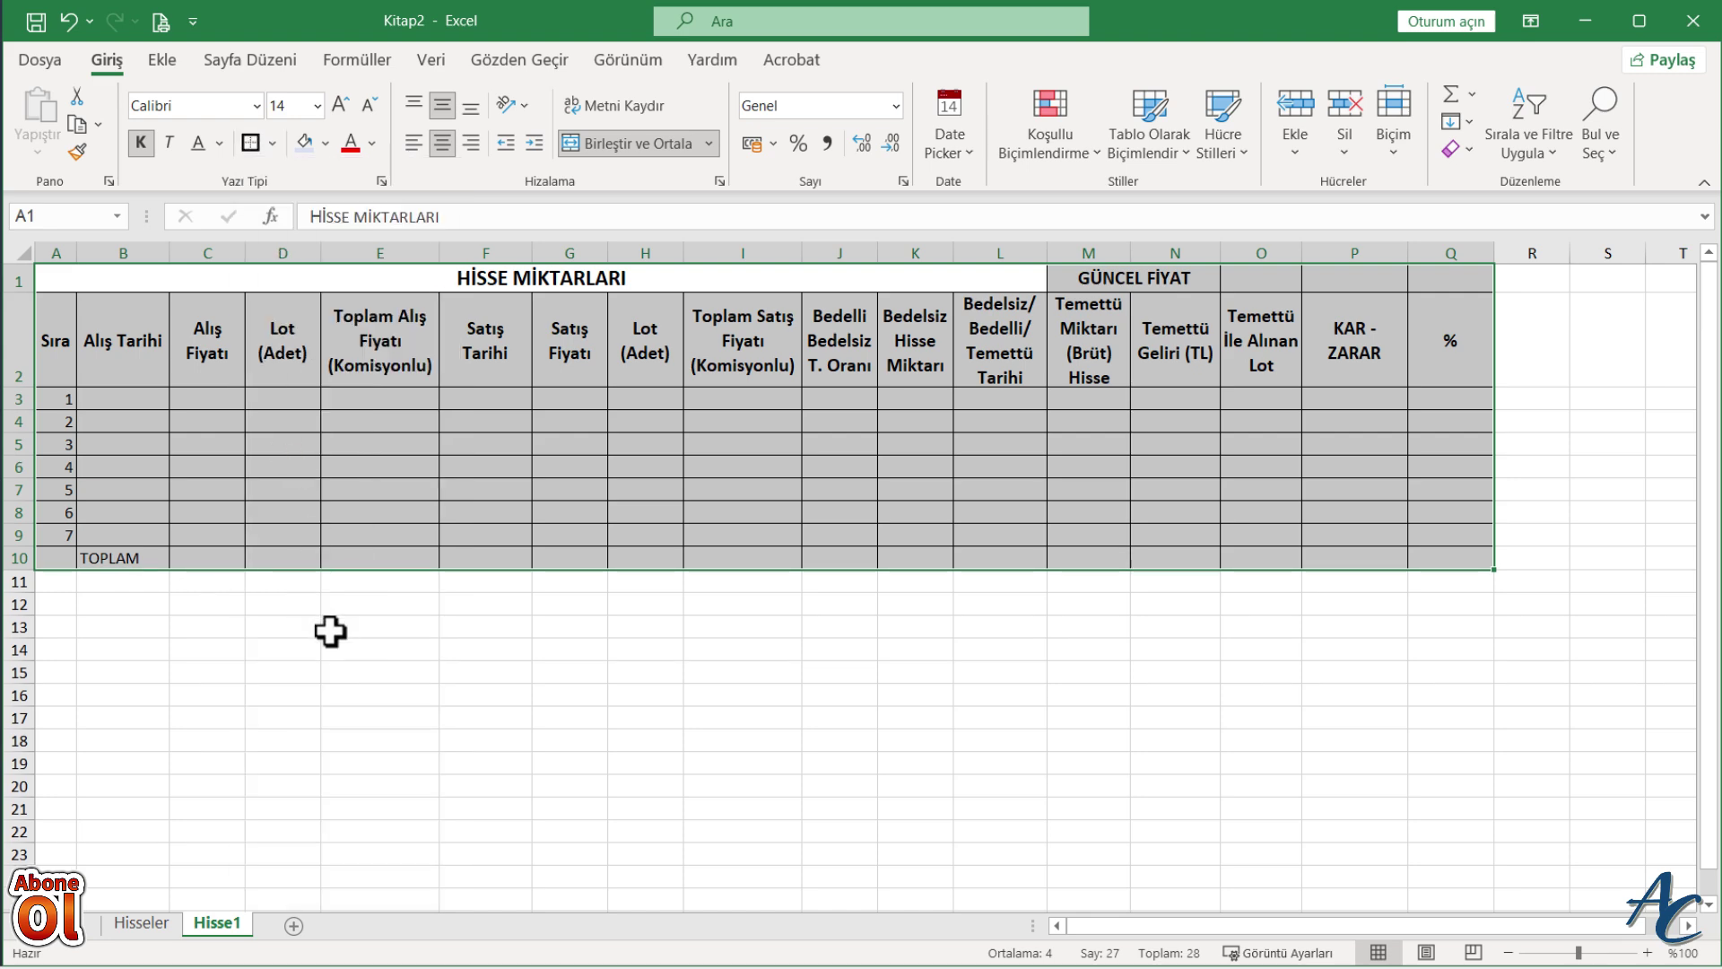
pyautogui.click(330, 632)
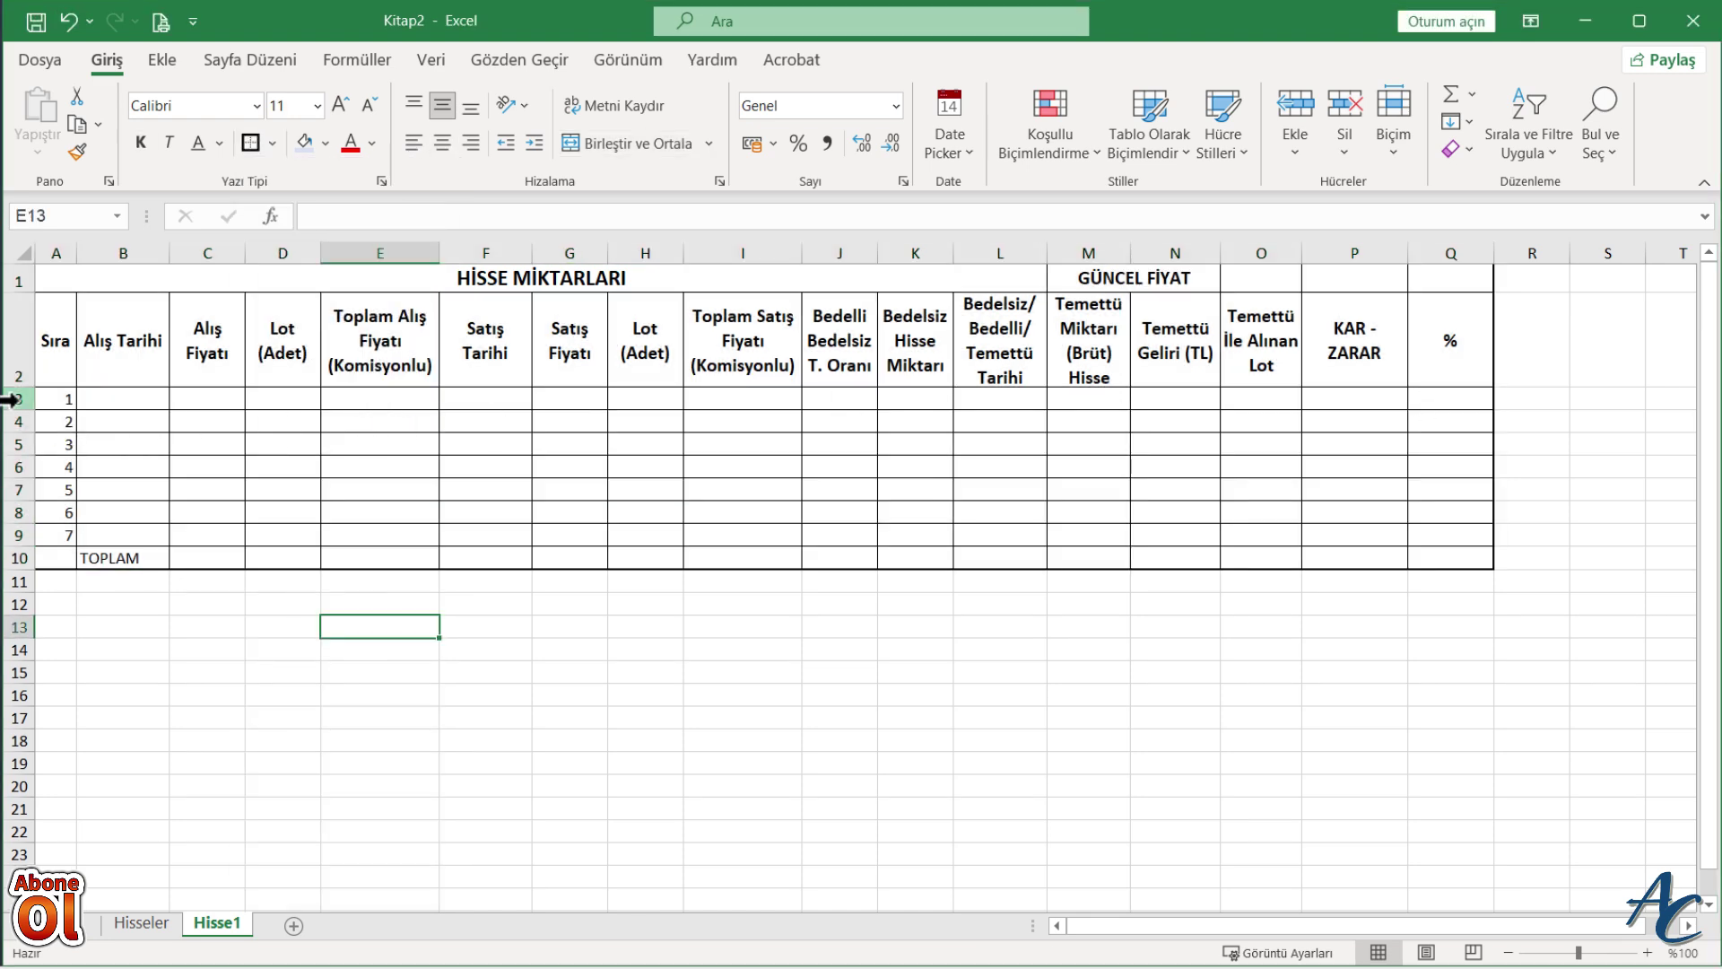
# Step: Set the height of rows 3–10 to 21
pyautogui.moveTo(18, 399); pyautogui.dragTo(18, 557)
pyautogui.rightClick(18, 558)
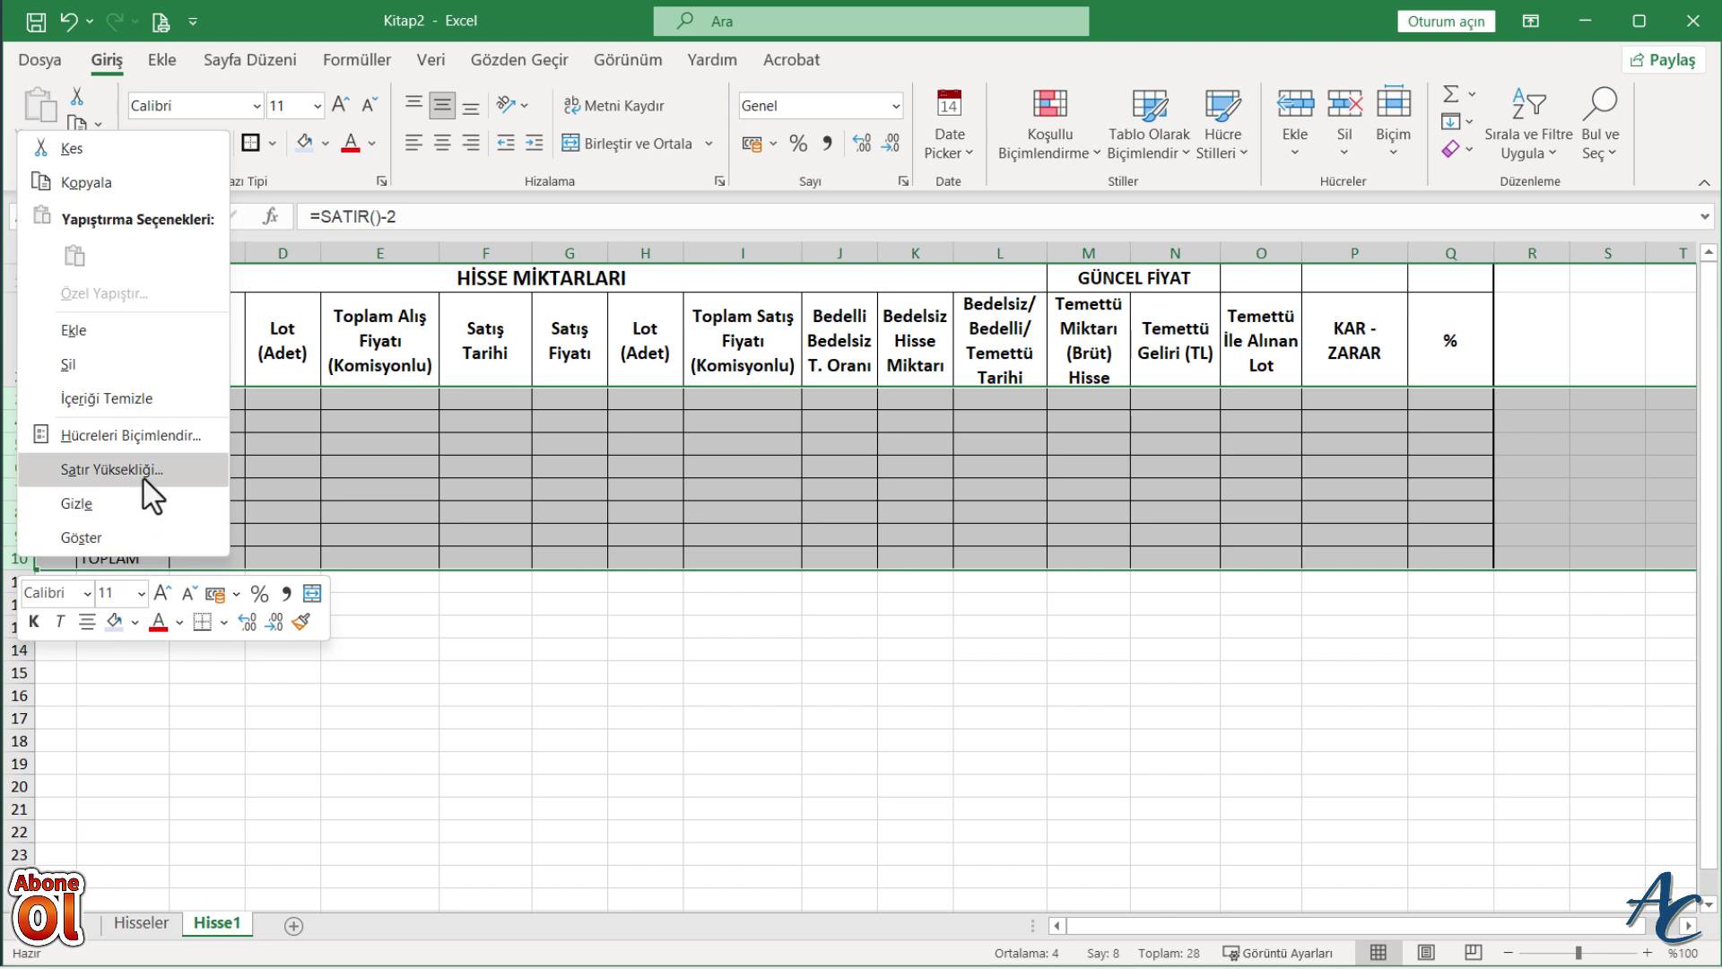
pyautogui.click(142, 477)
pyautogui.write('21')
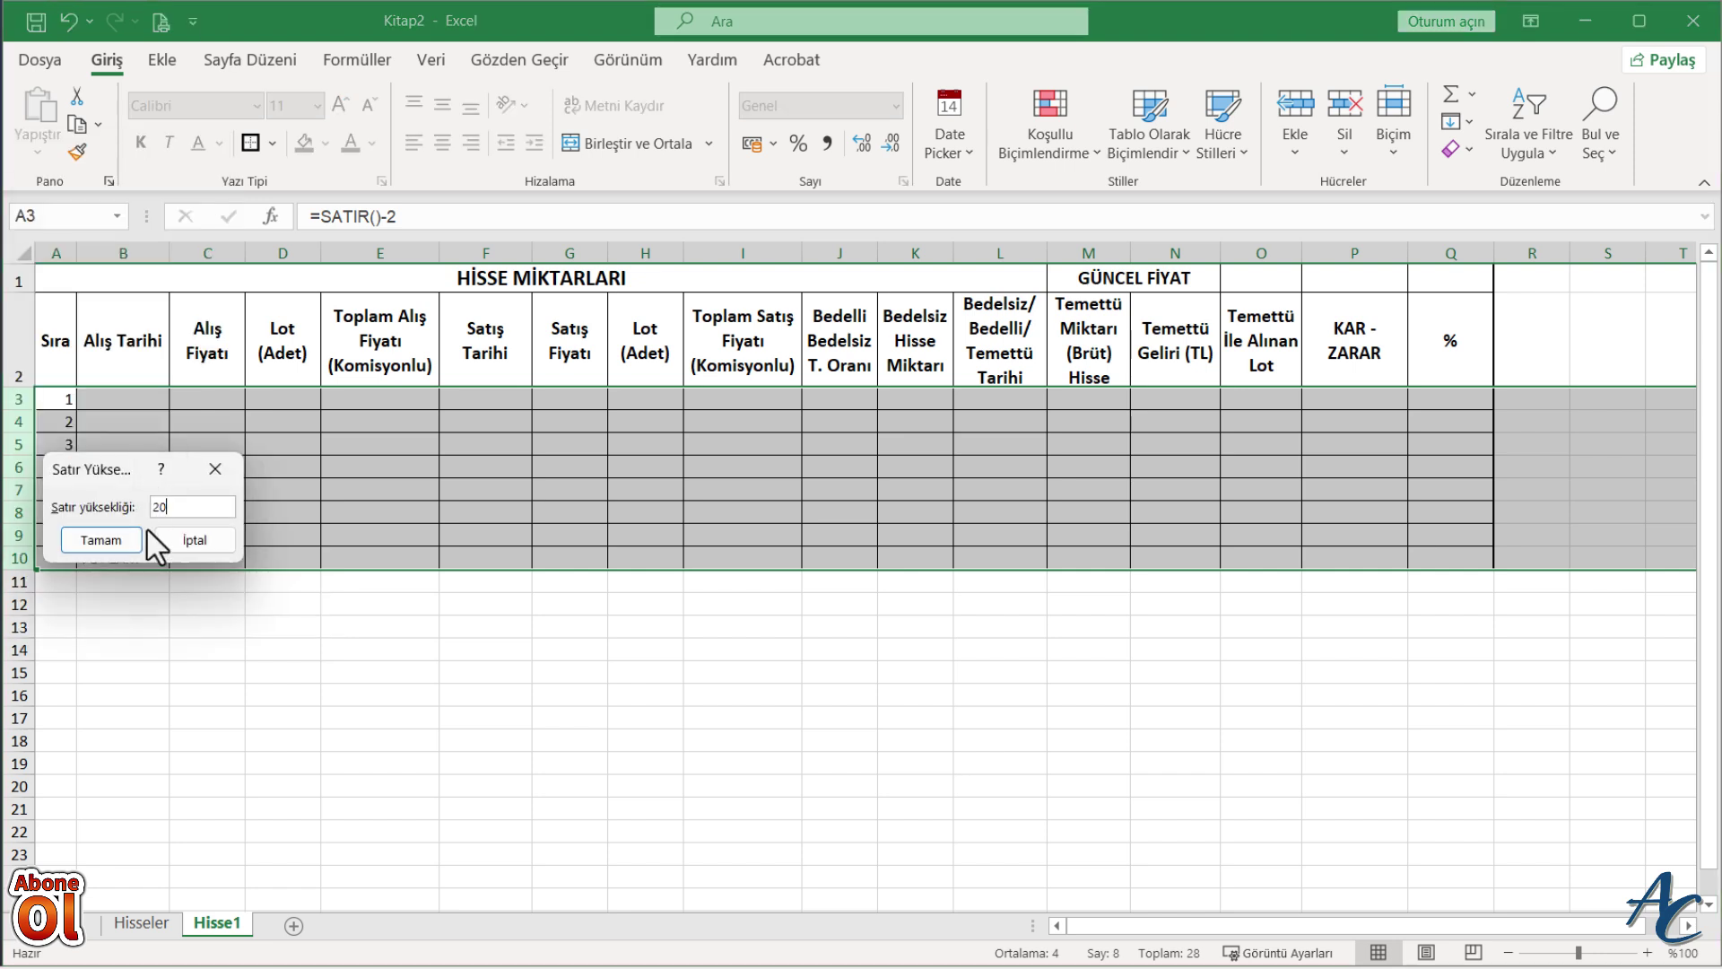
pyautogui.click(115, 544)
pyautogui.click(485, 716)
# Step: Enlarge and centre the Sıra numbers in A3:A10 and make TOPLAM in B10 bold
pyautogui.moveTo(81, 410); pyautogui.dragTo(55, 619)
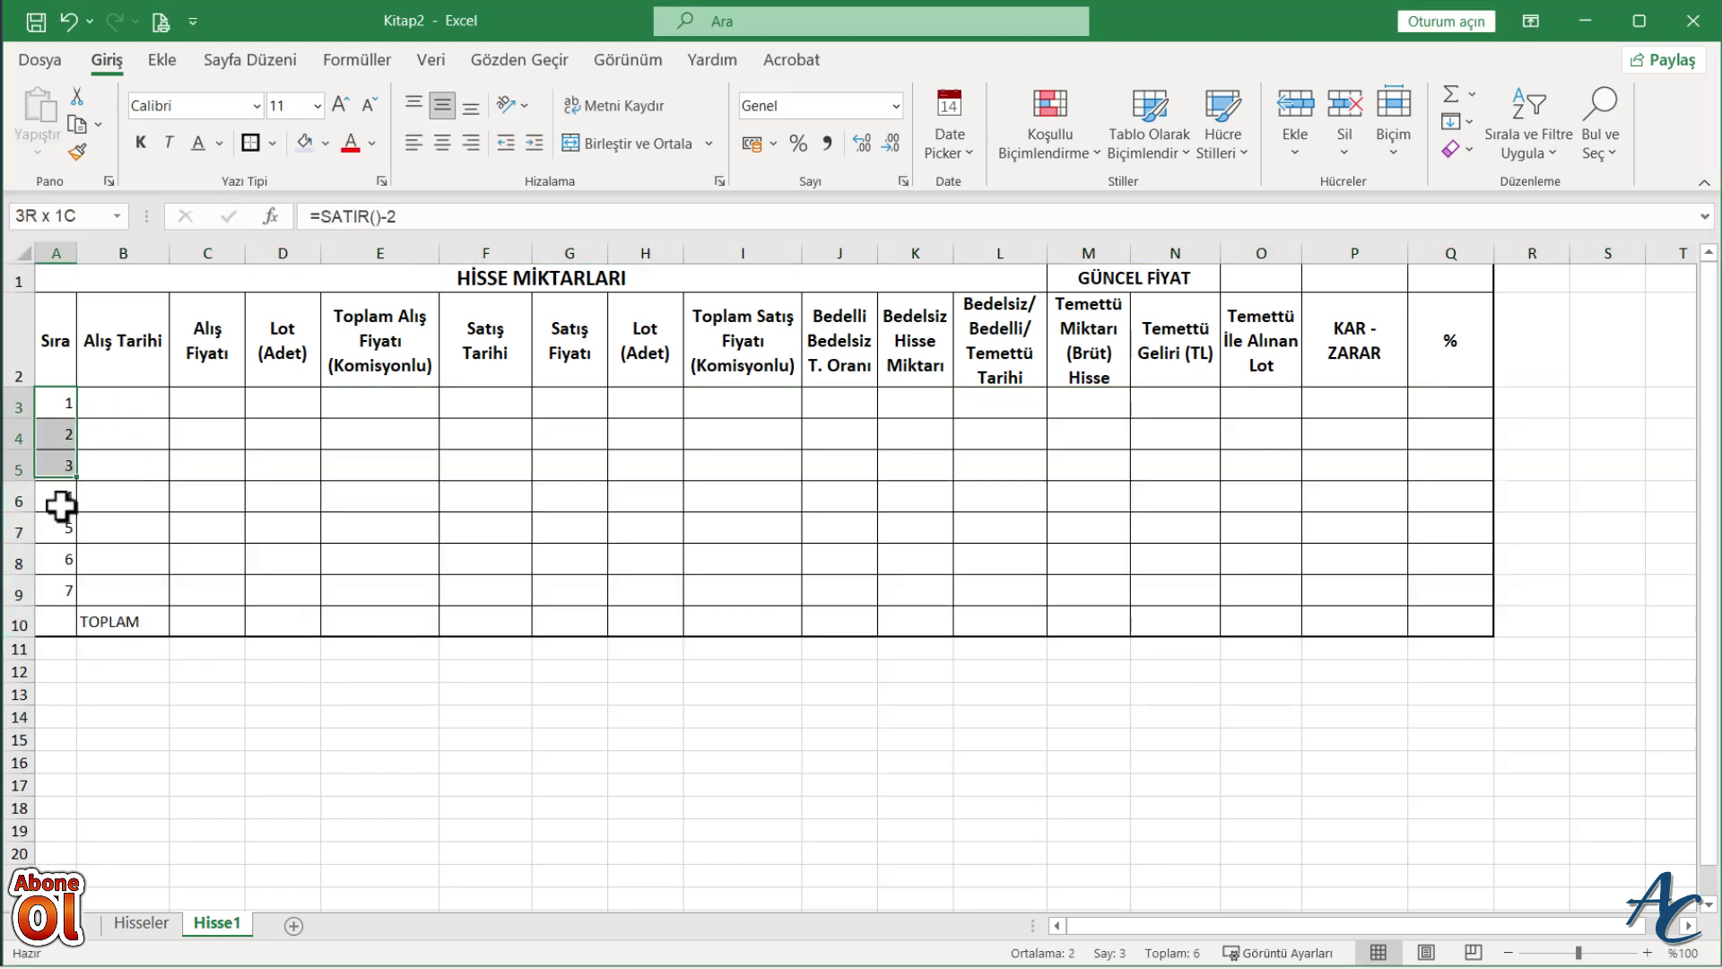
pyautogui.click(341, 105)
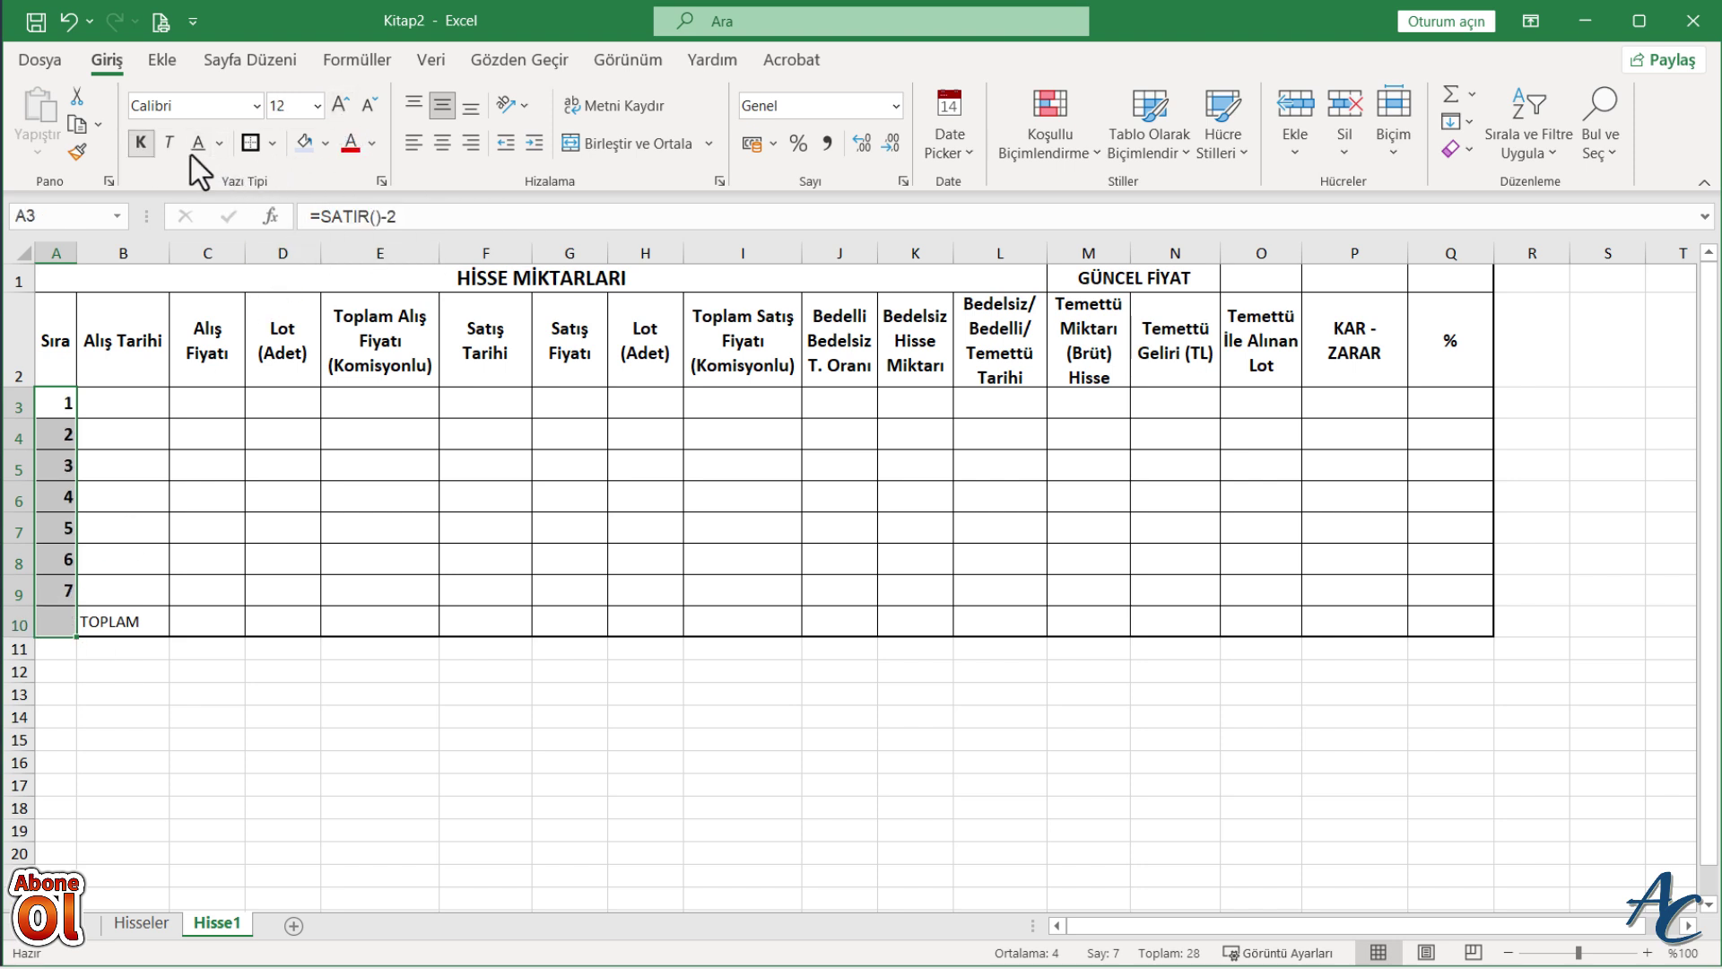
pyautogui.click(443, 150)
pyautogui.click(453, 692)
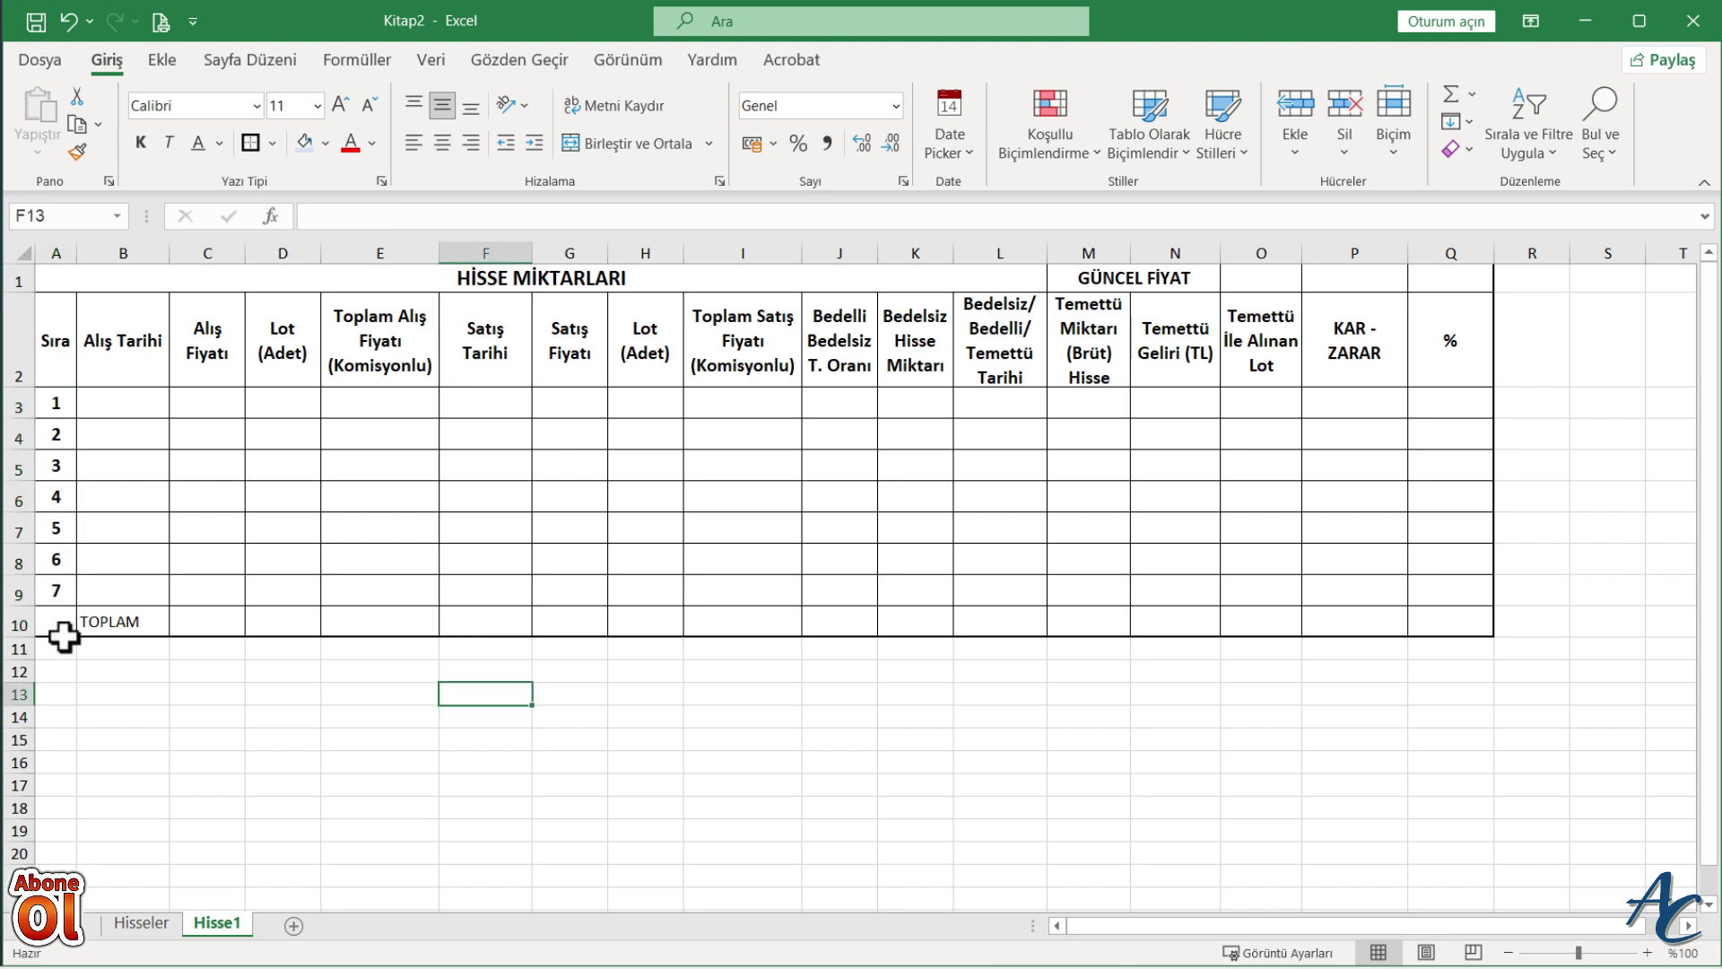
pyautogui.click(123, 625)
pyautogui.click(140, 142)
pyautogui.click(380, 806)
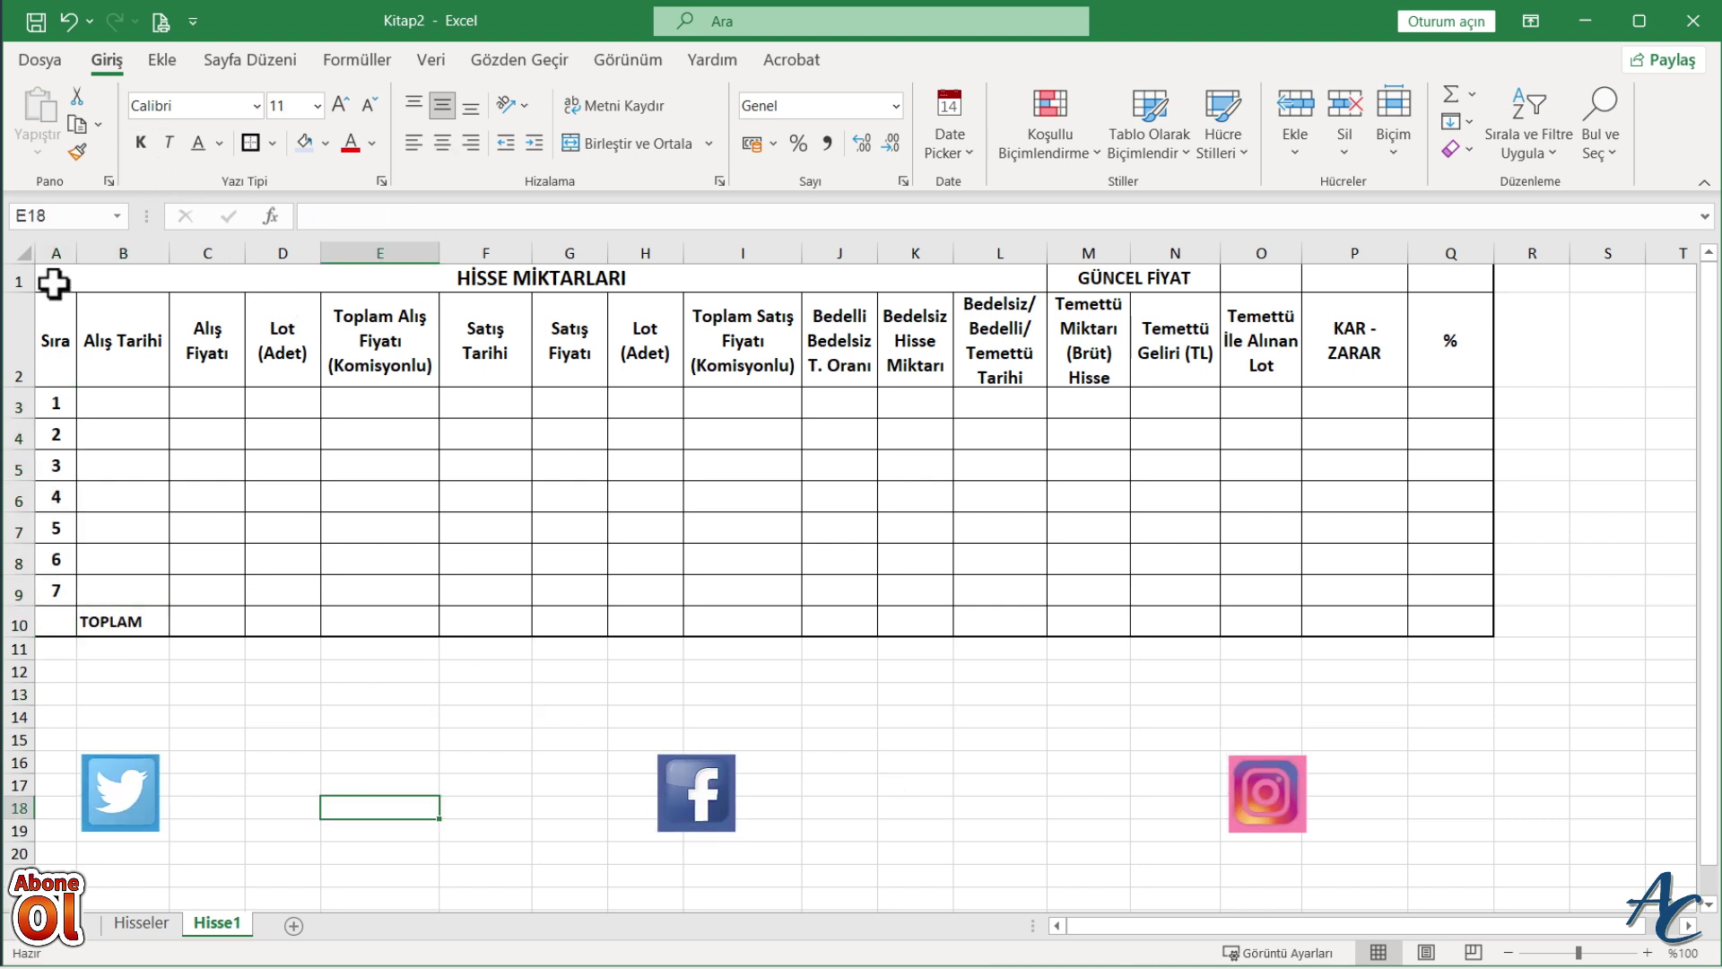
pyautogui.moveTo(54, 284); pyautogui.dragTo(1445, 307)
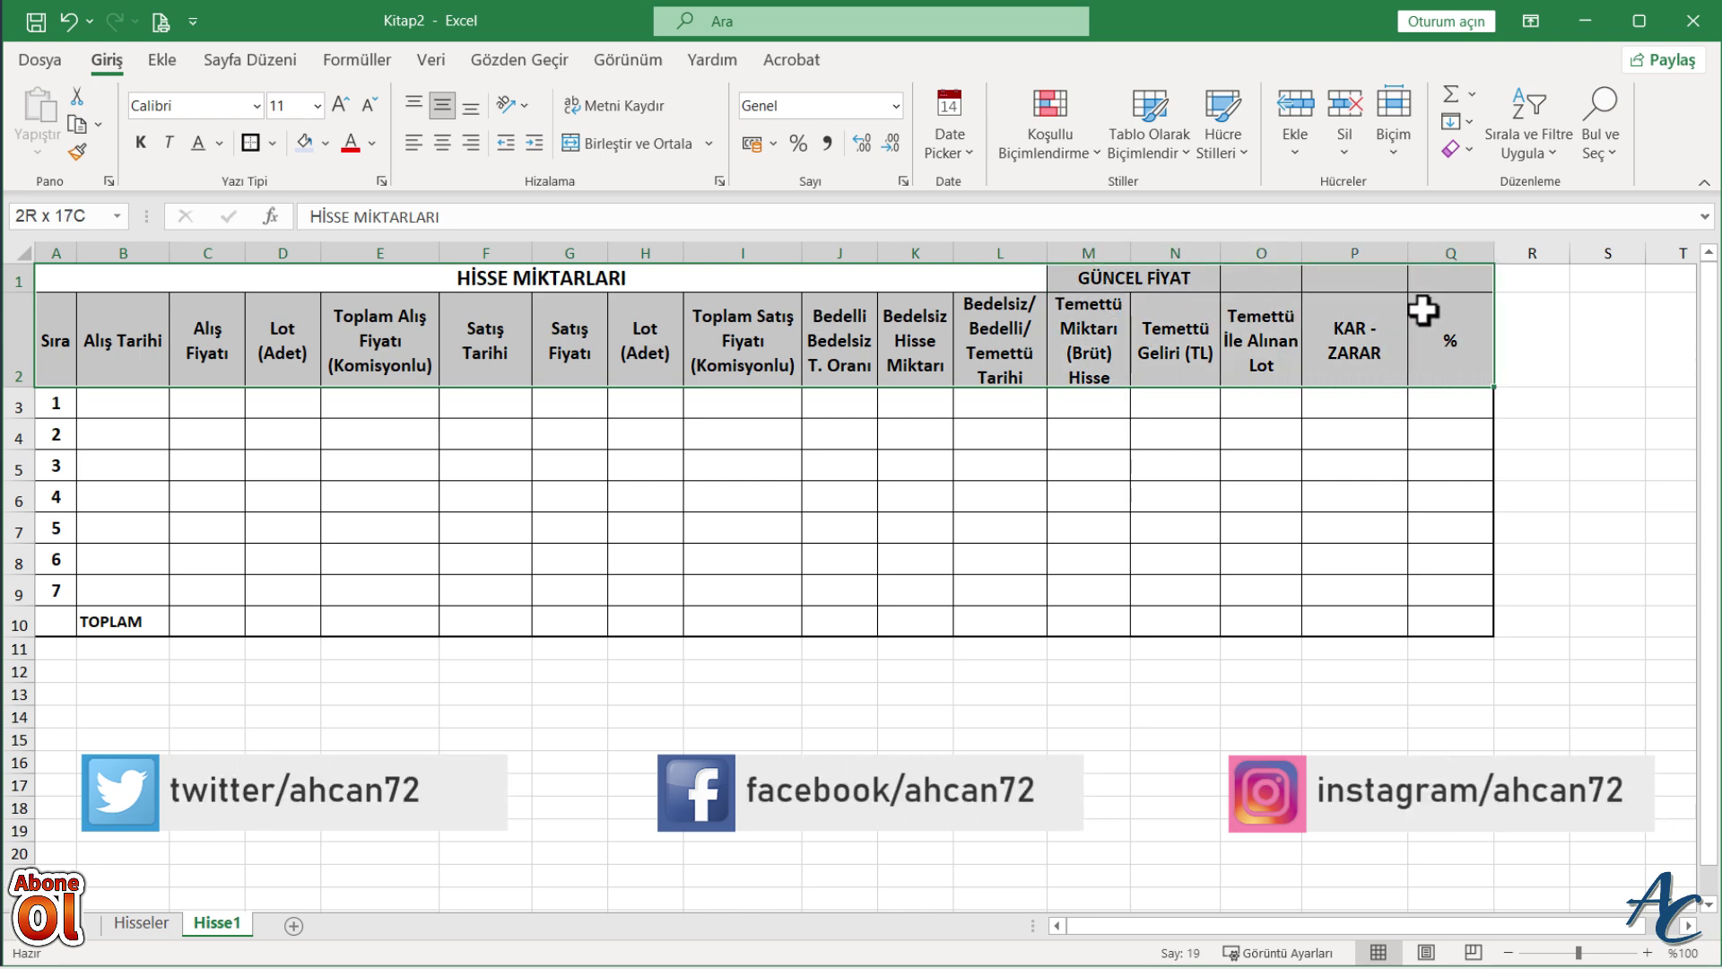
# Step: Fill heading rows A1:Q2 with a blue-grey colour, then return to the Hisseler sheet
pyautogui.click(305, 141)
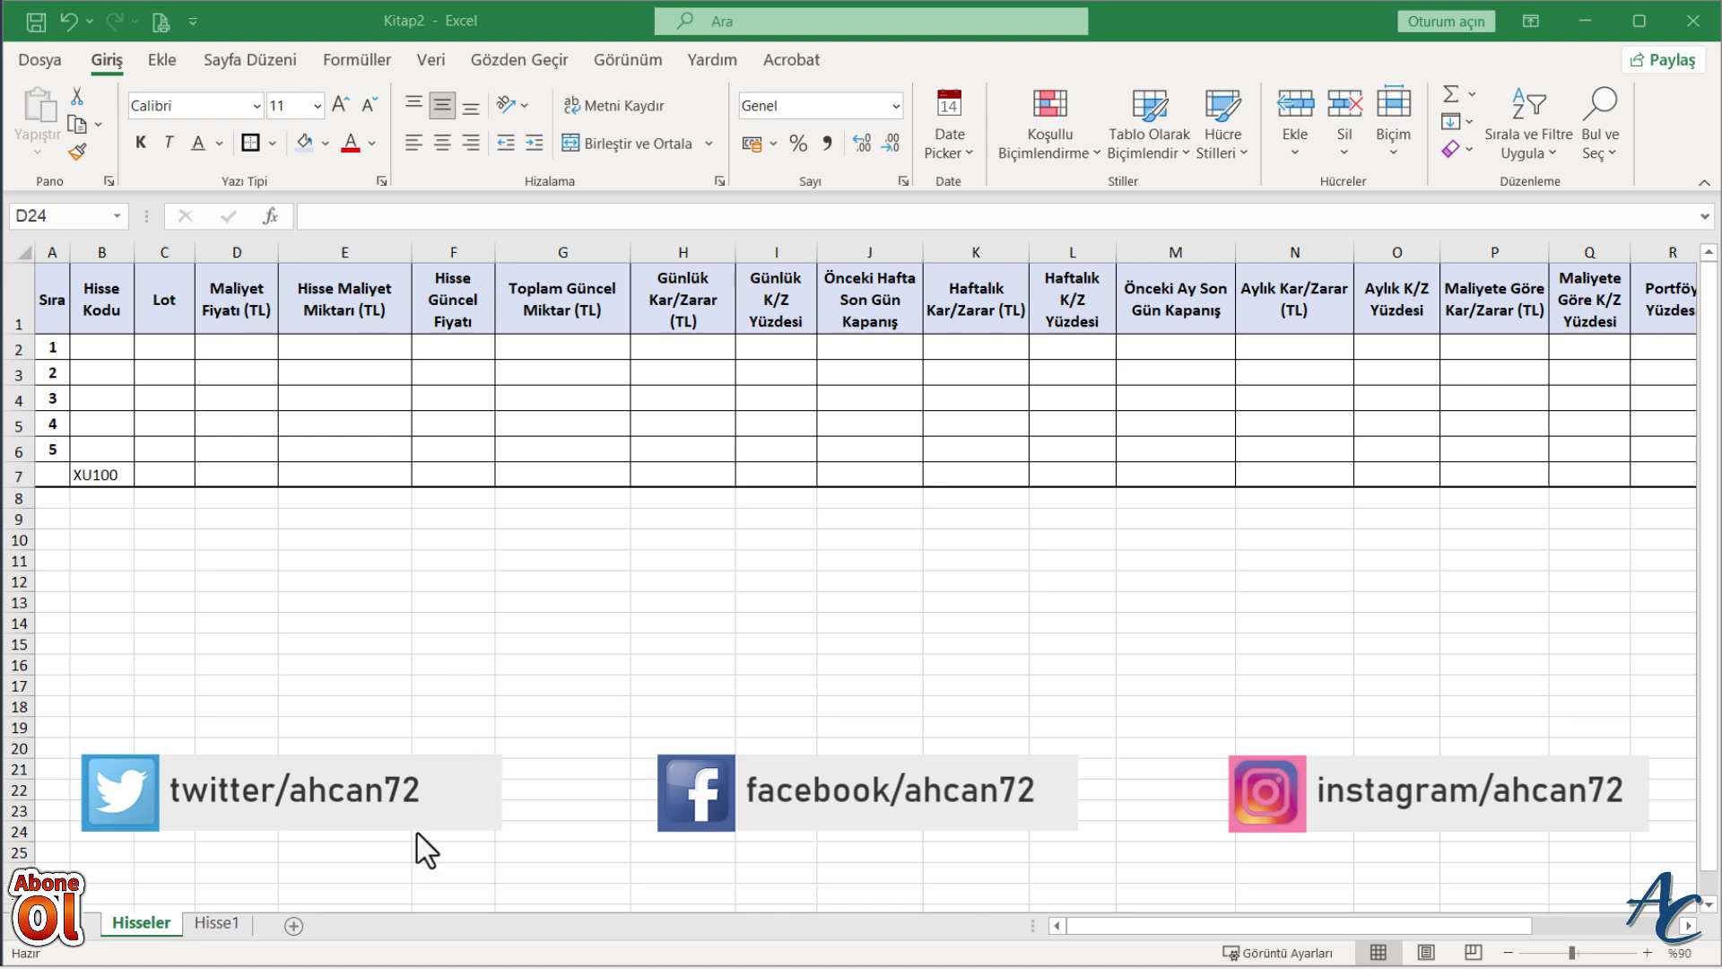
pyautogui.click(236, 930)
pyautogui.click(149, 929)
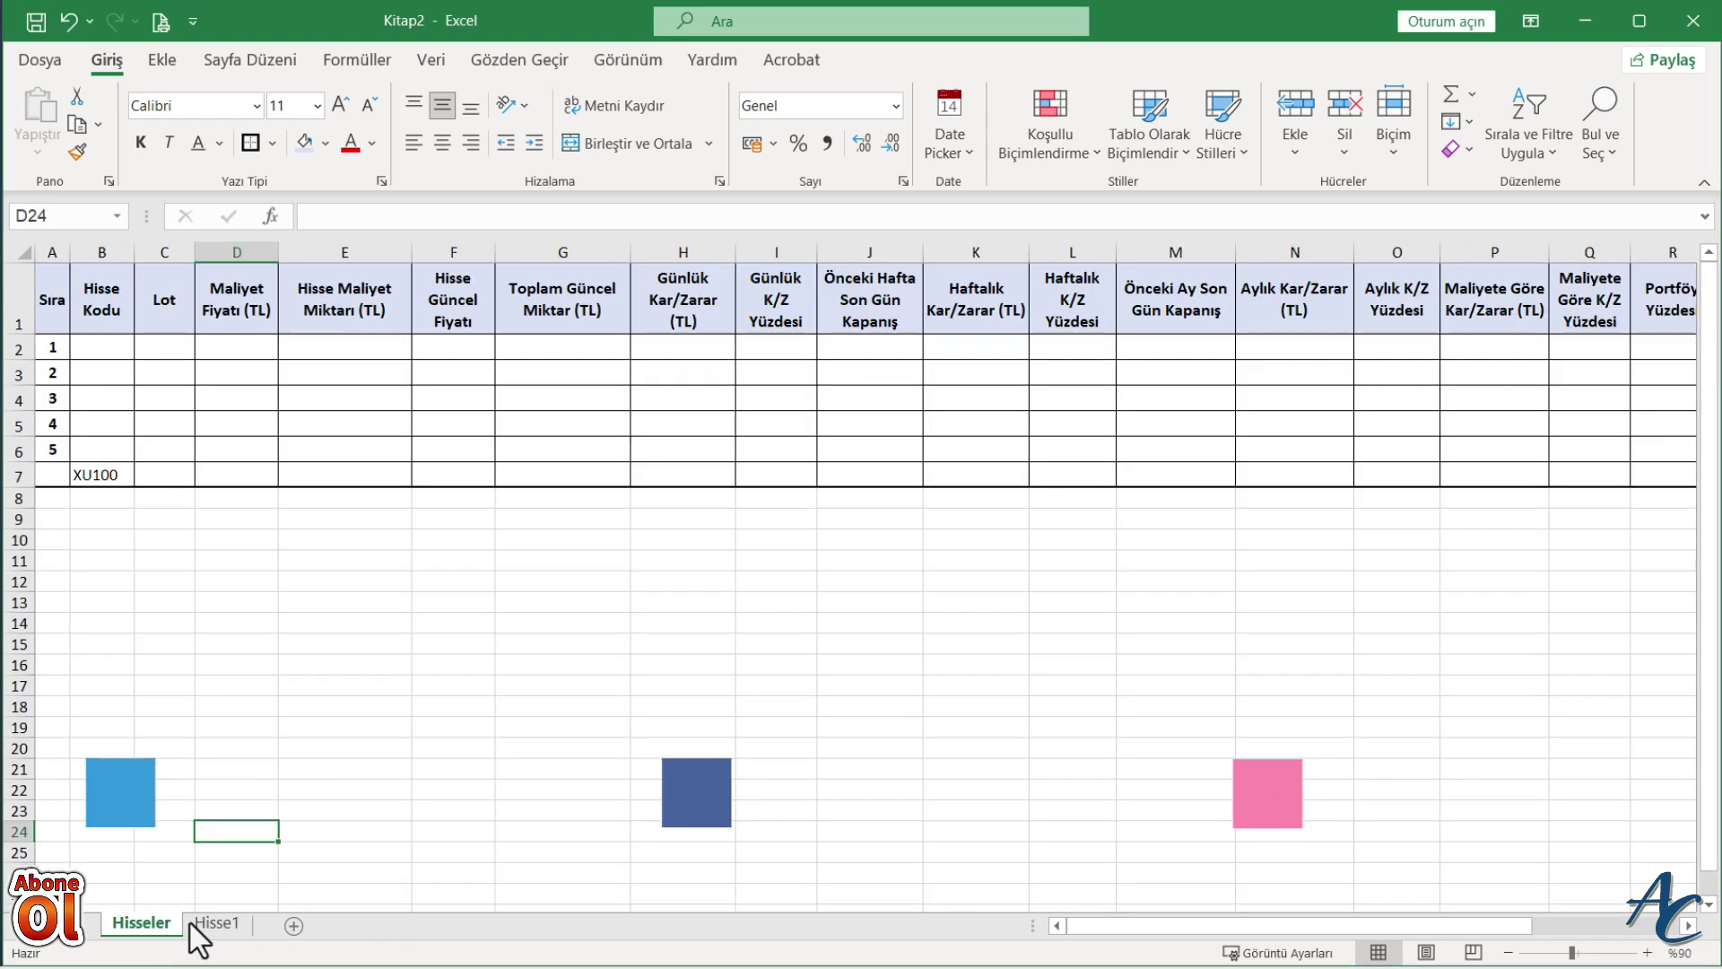